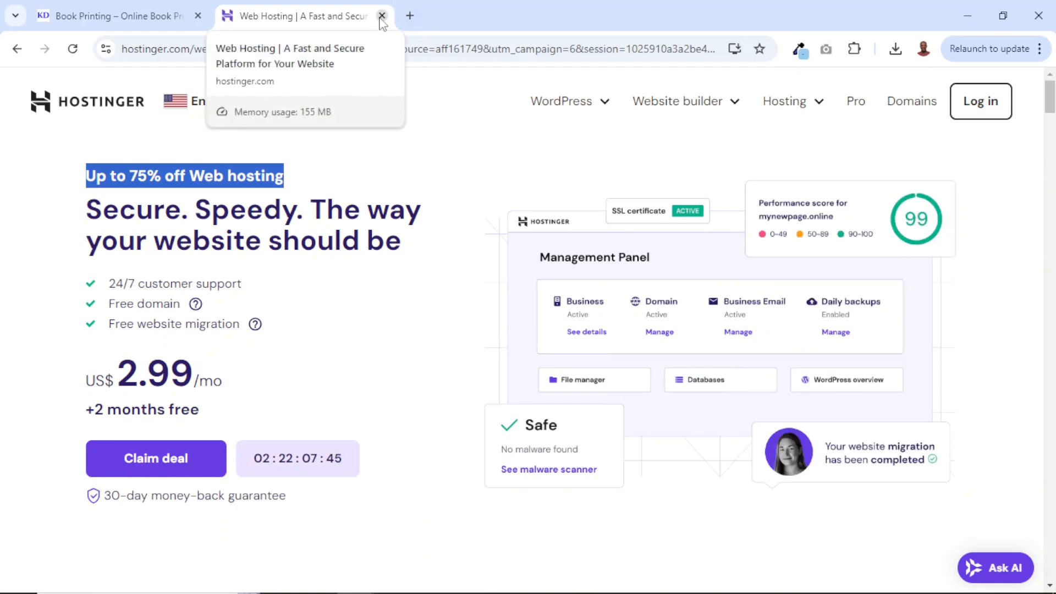
Close the Hostinger page and open the Bulk book printing product page from the KD Prints home page.
left_click(381, 15)
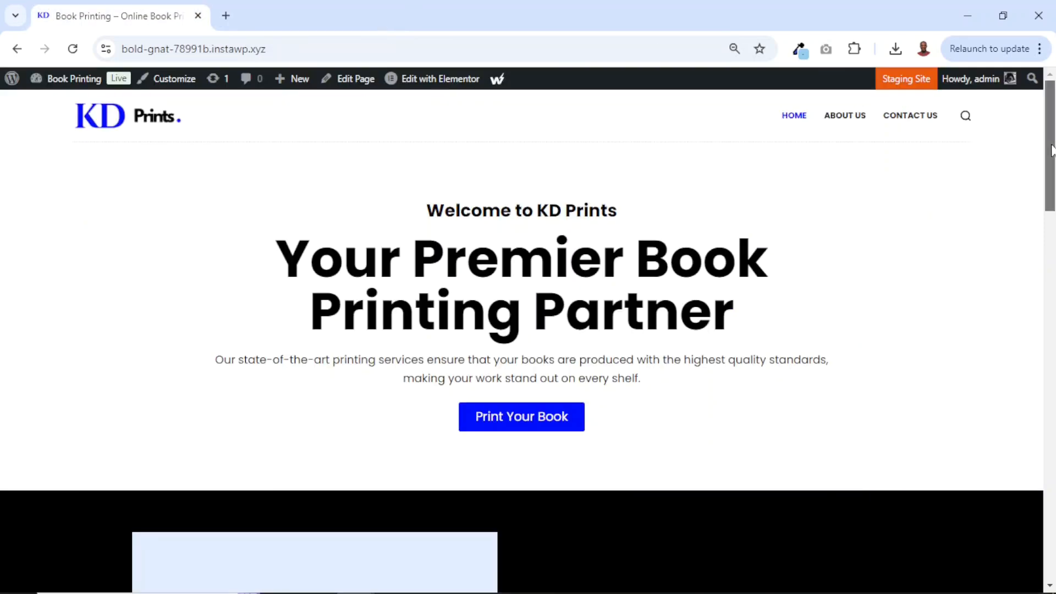
left_click_drag(1051, 149, 1038, 112)
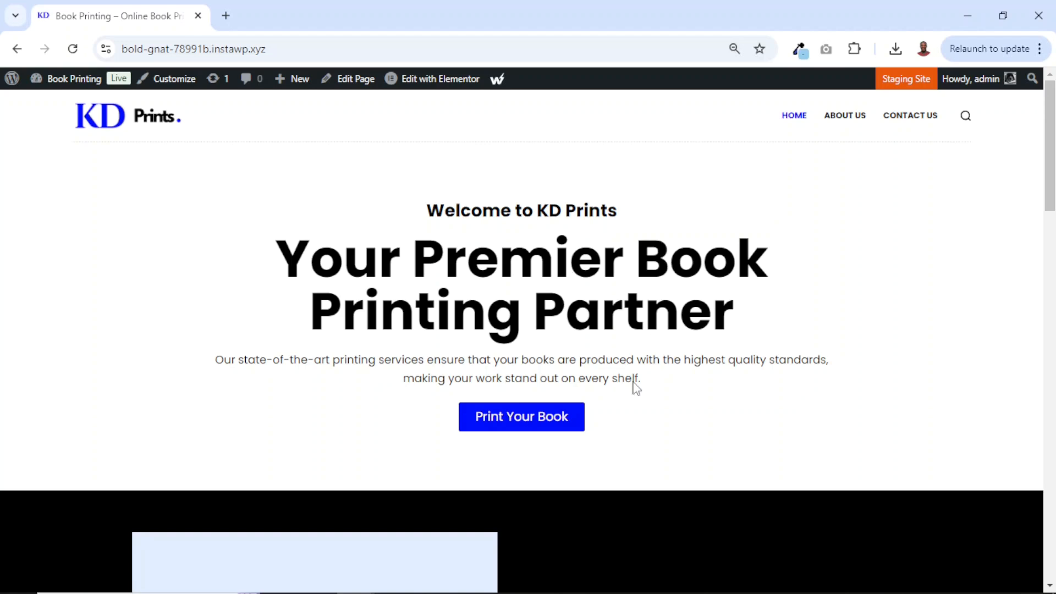
left_click(506, 427)
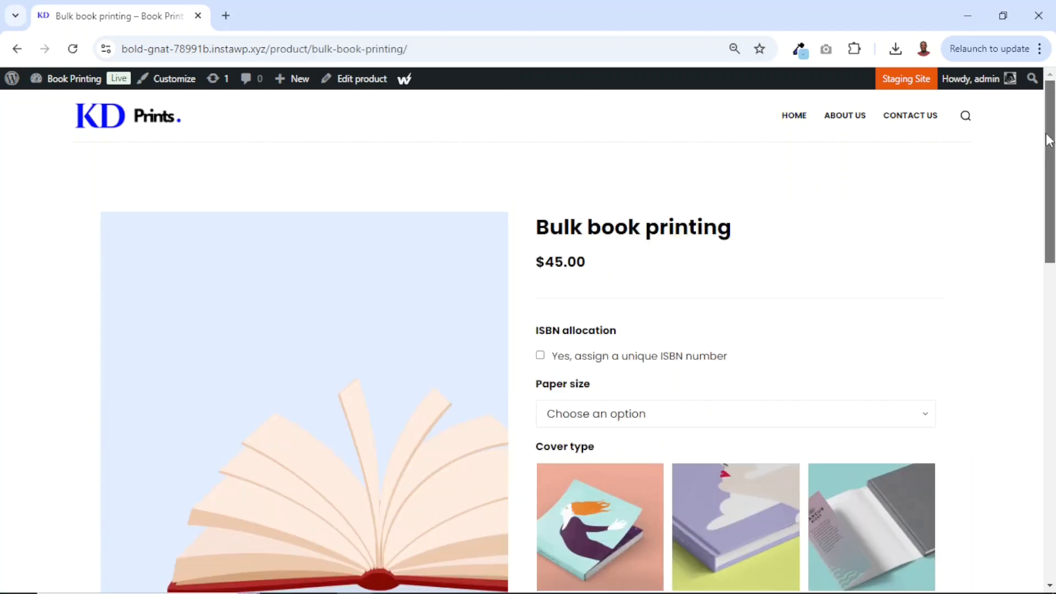
mouse_move(1049, 140)
left_mouse_down()
mouse_move(1049, 455)
mouse_move(1048, 139)
left_mouse_up()
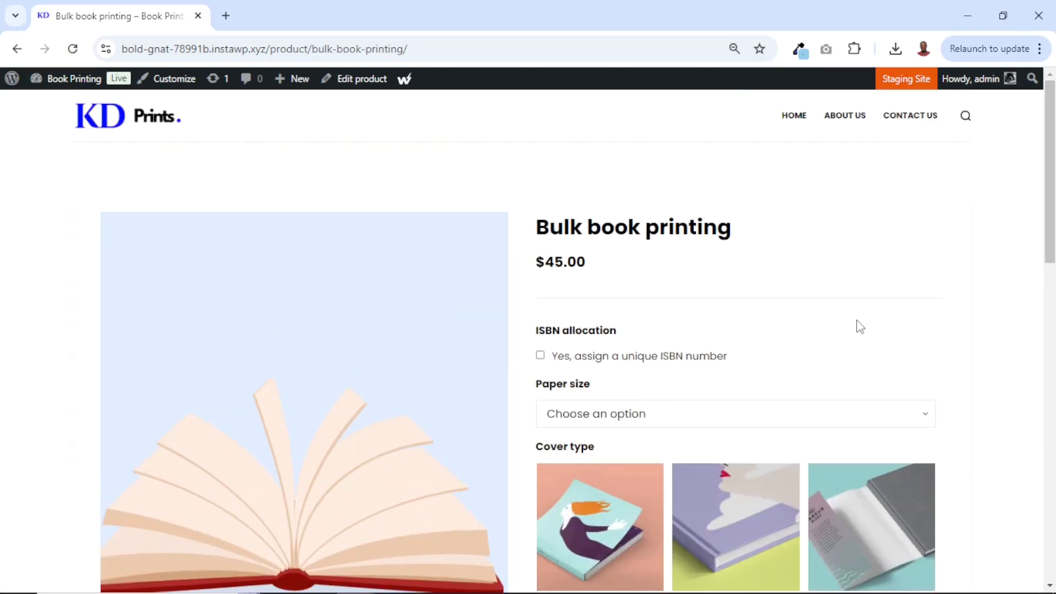
Look through the book printing product's options, from the ISBN allocation to the grand total.
scroll(858, 329, "down", 4)
scroll(856, 330, "up", 4)
scroll(717, 354, "down", 1)
scroll(715, 352, "down", 6)
scroll(715, 351, "up", 7)
scroll(715, 352, "down", 10)
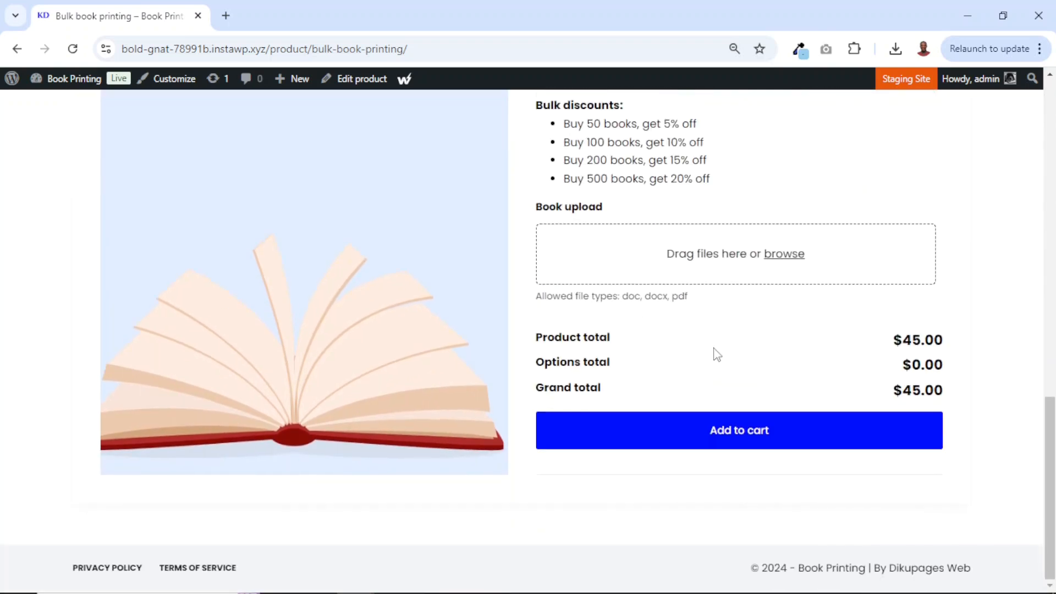
left_click_drag(894, 391, 946, 396)
left_click(946, 397)
scroll(855, 361, "up", 10)
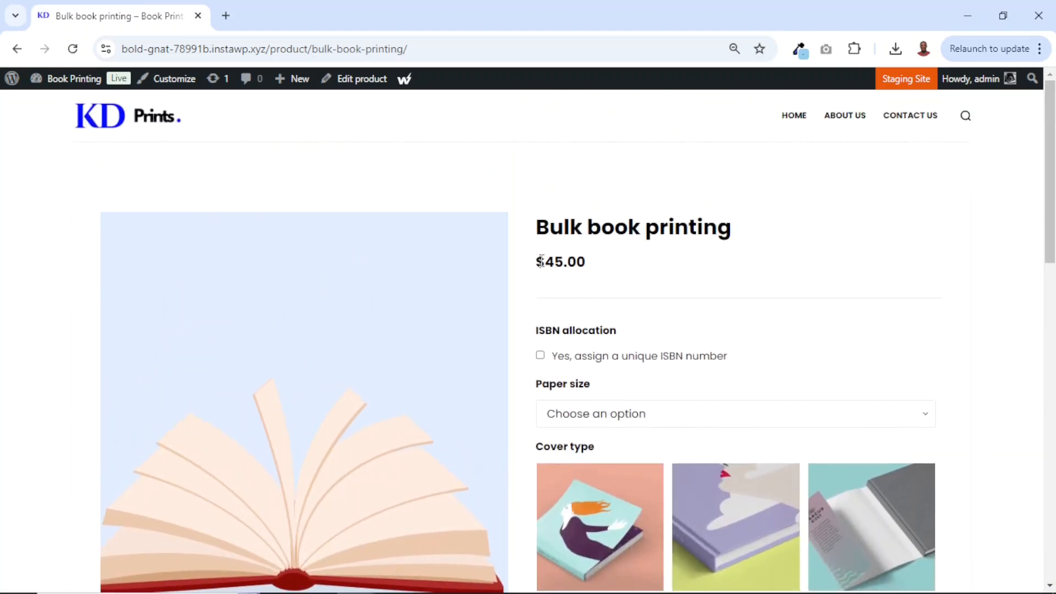
Enable the unique ISBN number for the book and check the base price, options total and grand total.
left_click_drag(536, 263, 587, 265)
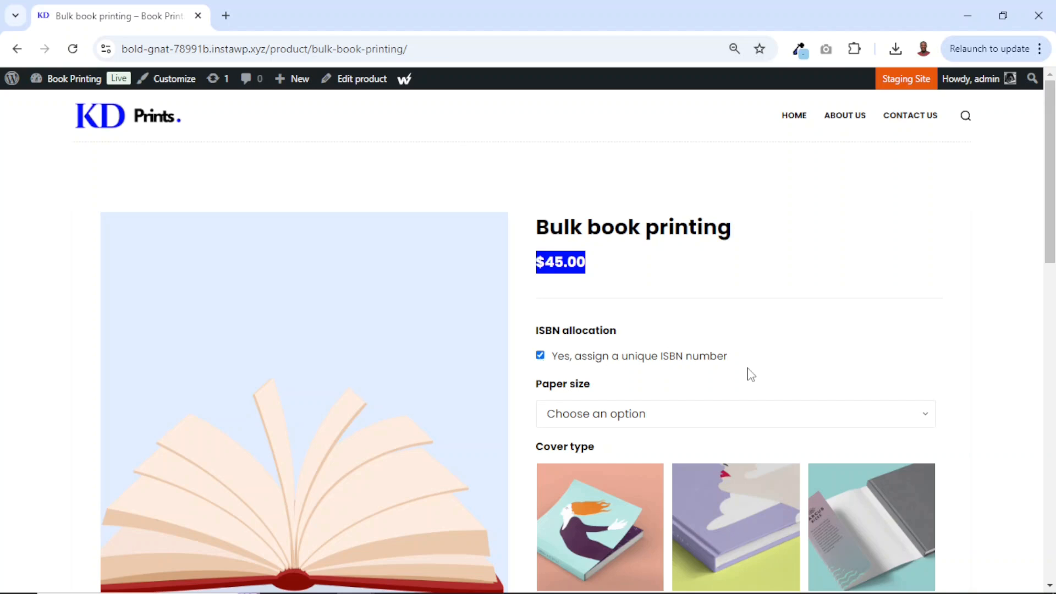
scroll(750, 375, "down", 12)
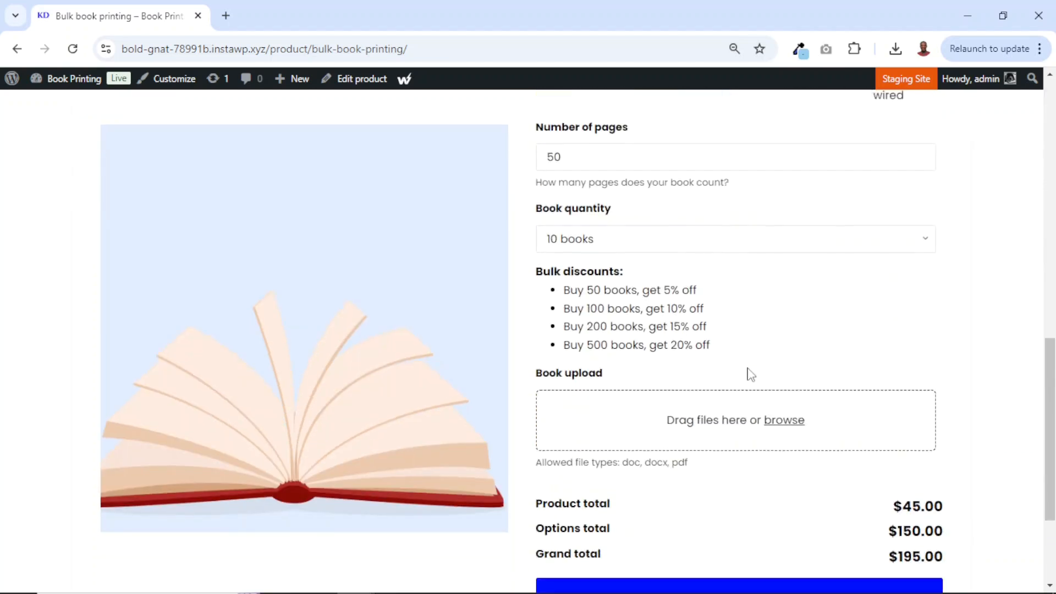
scroll(751, 375, "down", 1)
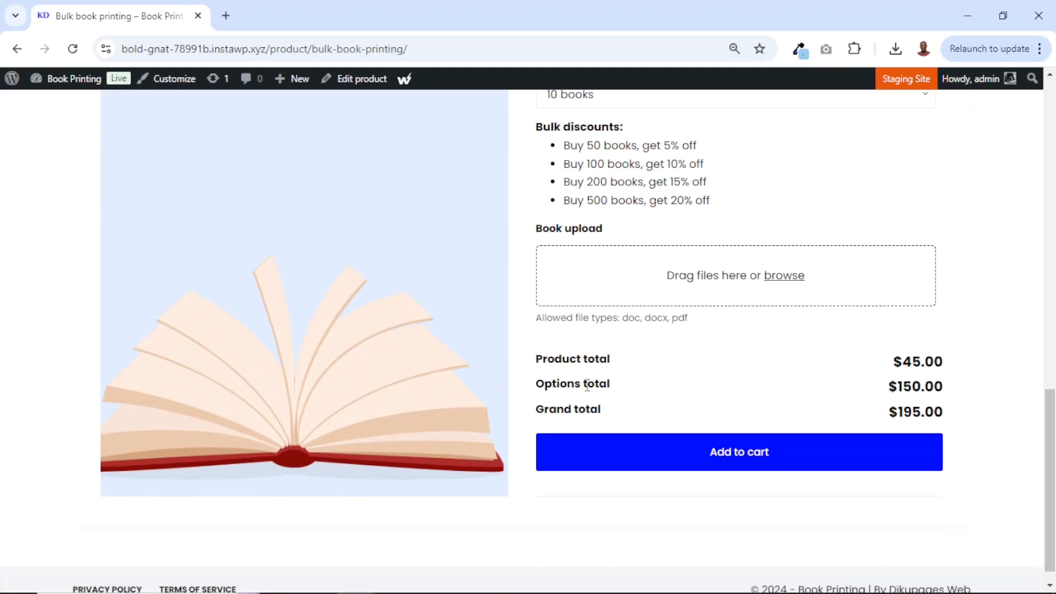
left_click_drag(887, 387, 950, 385)
left_click(951, 384)
double_click(942, 388)
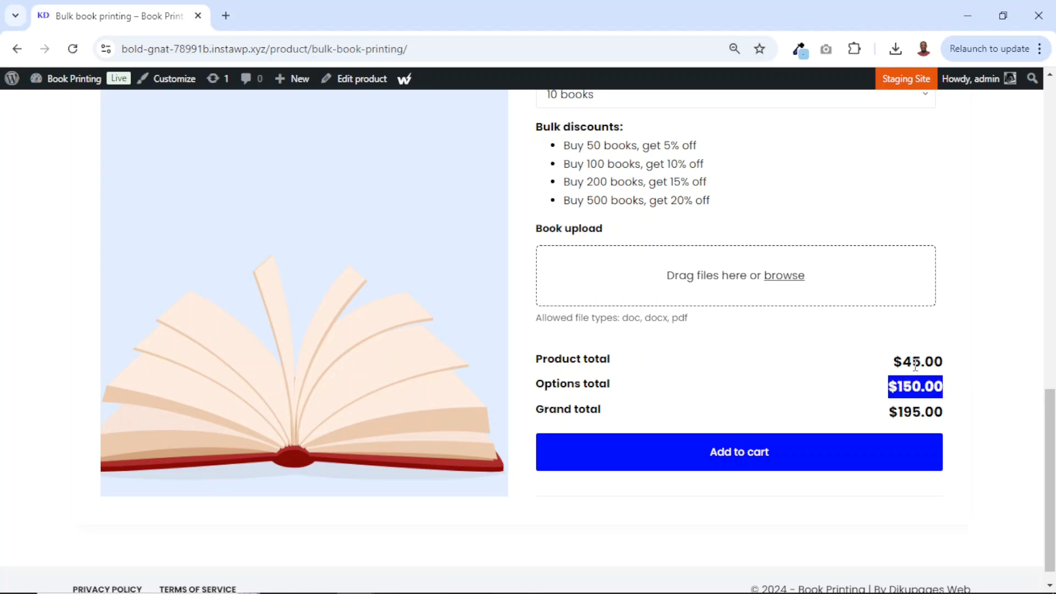
left_click(893, 413)
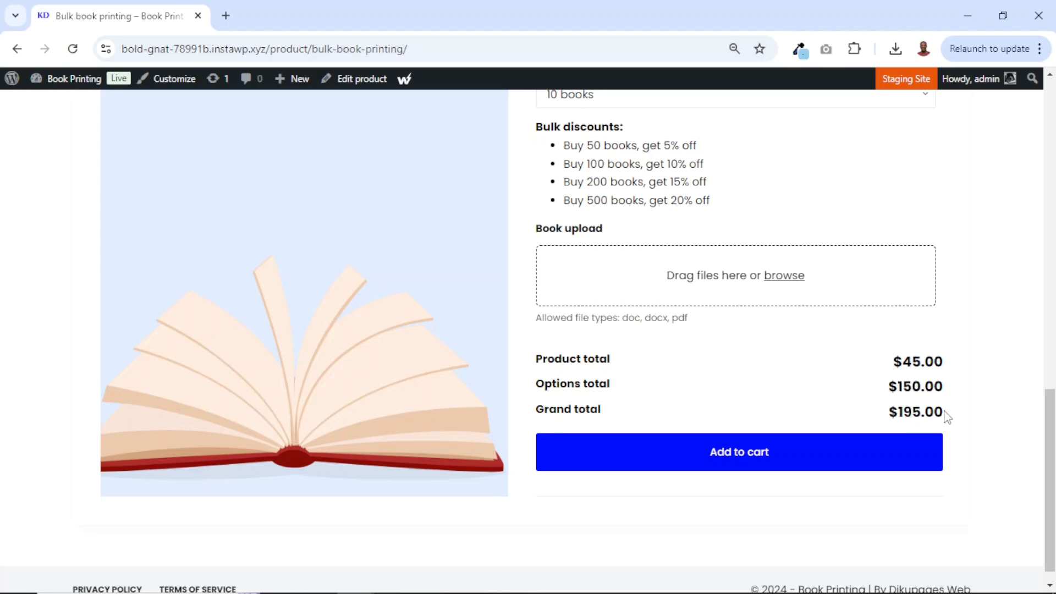
Try both the A4 and A5 paper sizes, settle on A4, and check the totals.
scroll(761, 304, "up", 13)
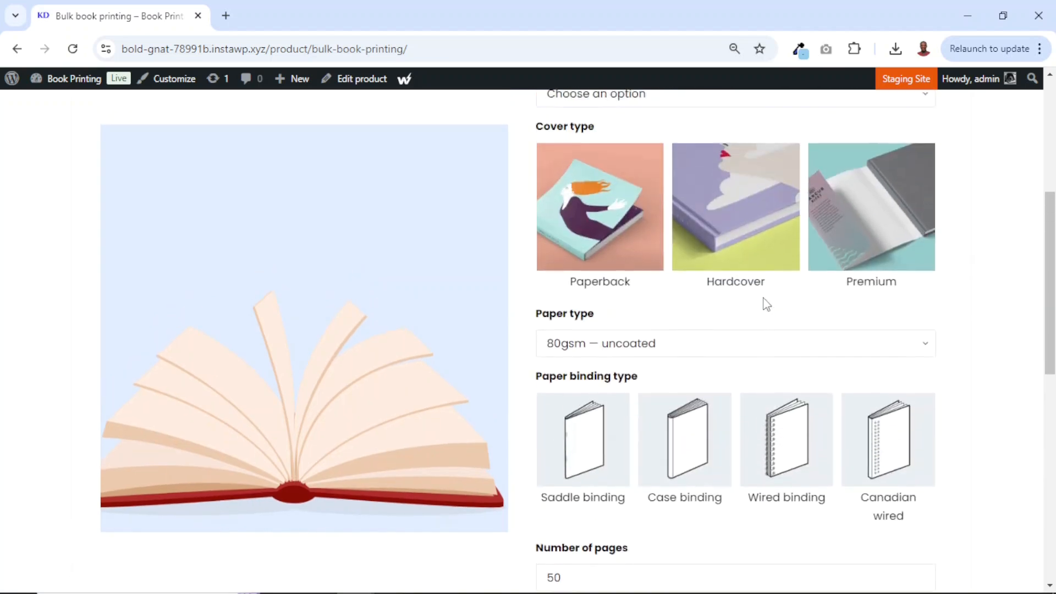
left_click(590, 271)
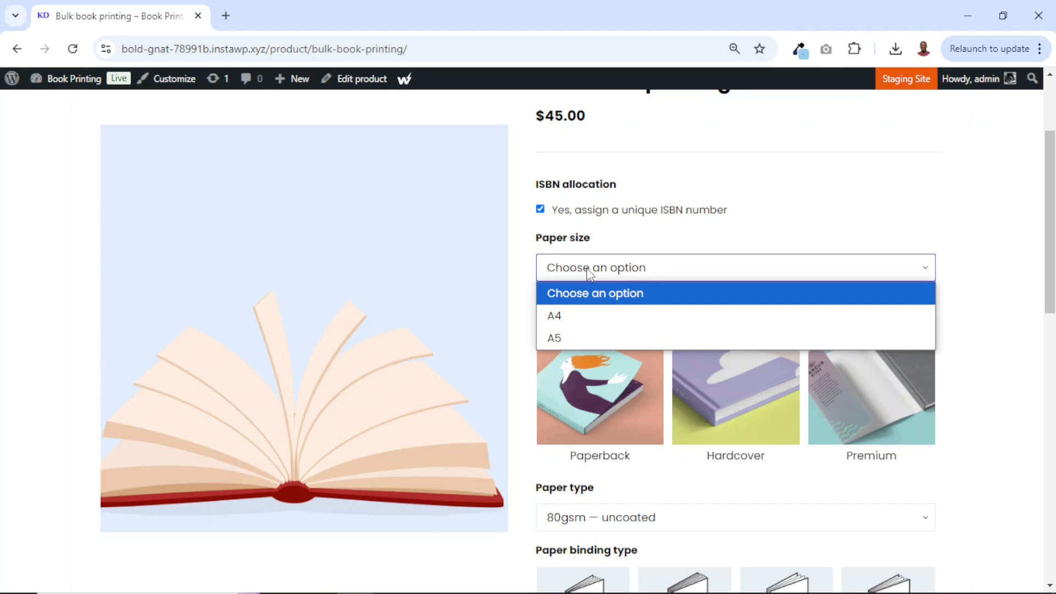
left_click(570, 314)
left_click(586, 273)
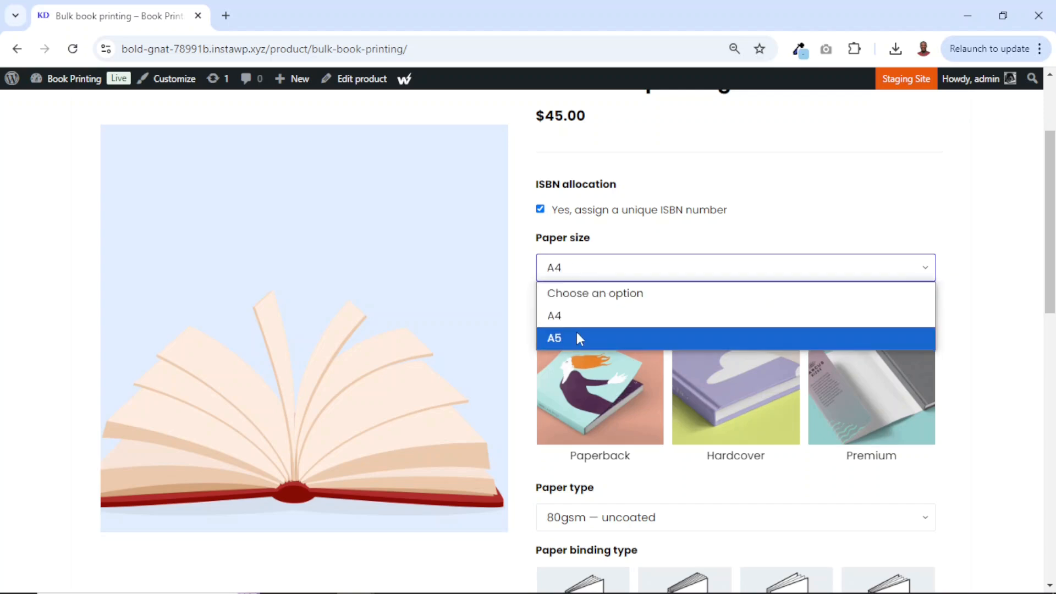
left_click(576, 336)
left_click(580, 280)
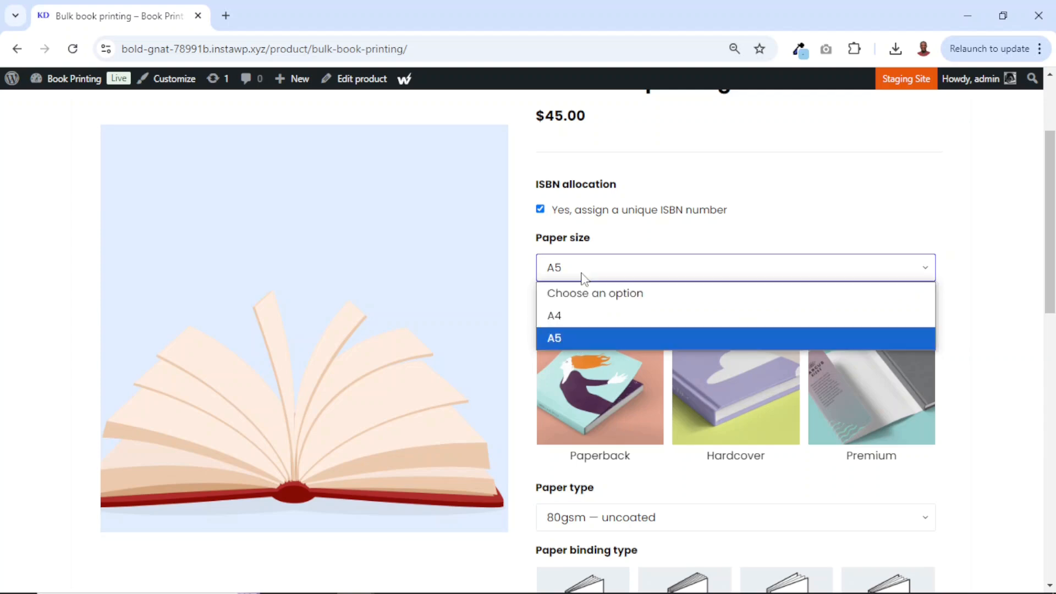
left_click(575, 318)
scroll(576, 326, "down", 12)
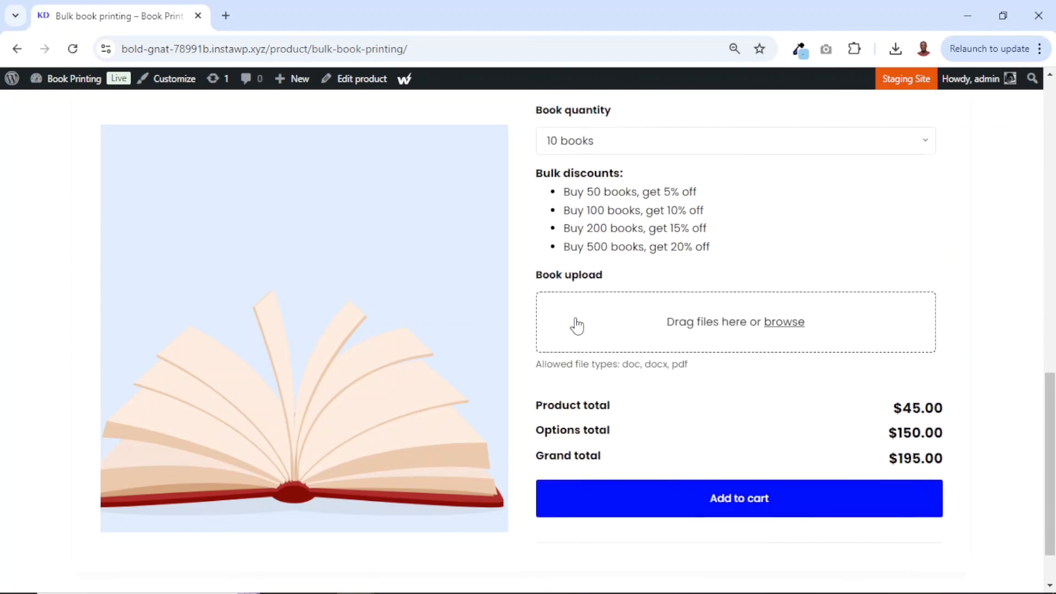
Choose the Paperback cover type and check its effect on the totals.
scroll(837, 370, "up", 10)
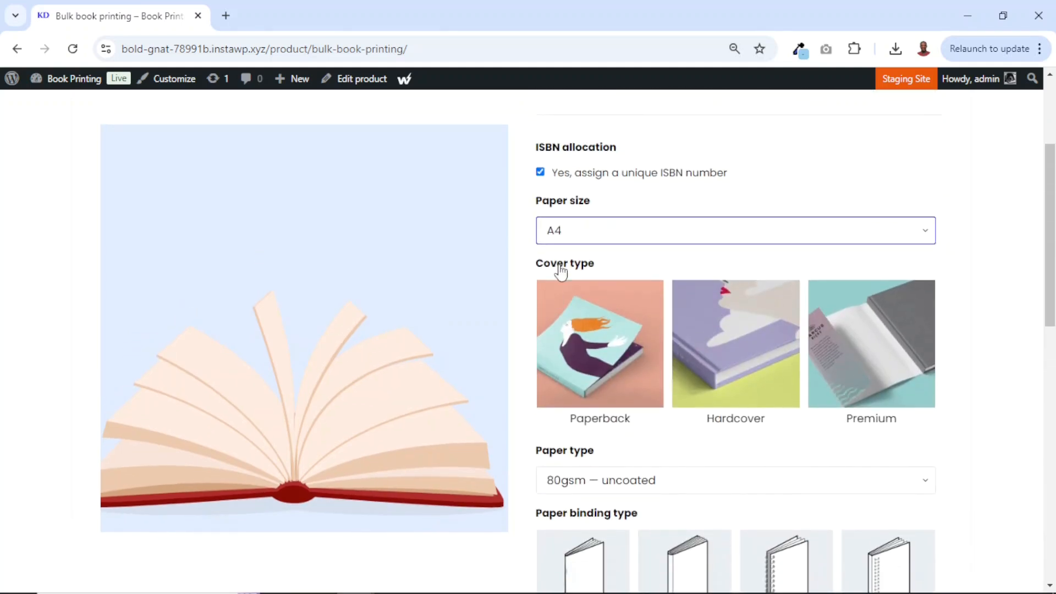
left_click(598, 350)
left_click(598, 350)
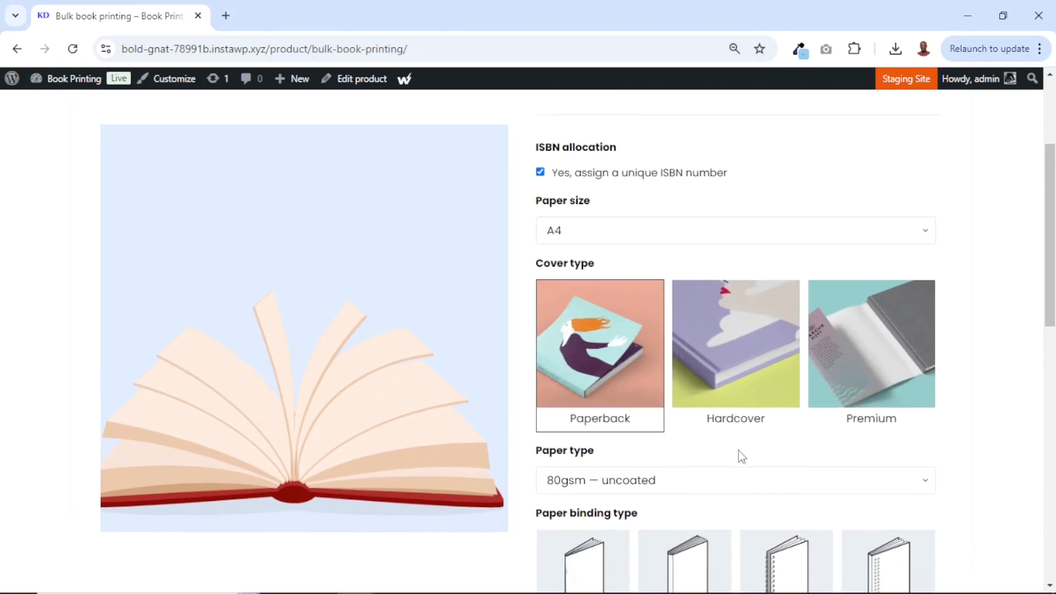
scroll(676, 448, "down", 6)
scroll(676, 443, "down", 2)
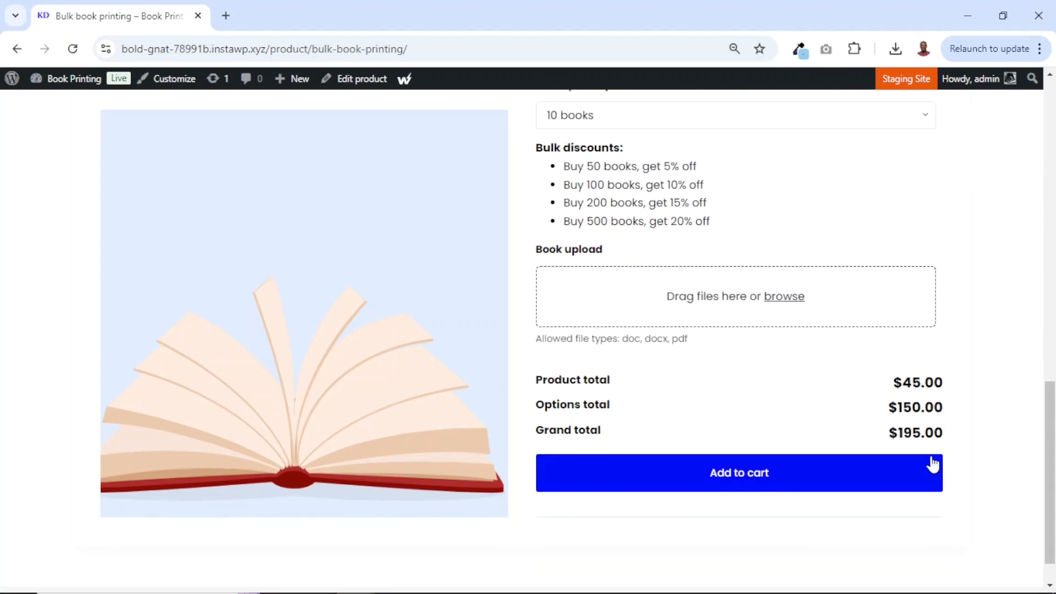
Switch the cover type to Hardcover and check its effect on the totals.
scroll(723, 326, "up", 11)
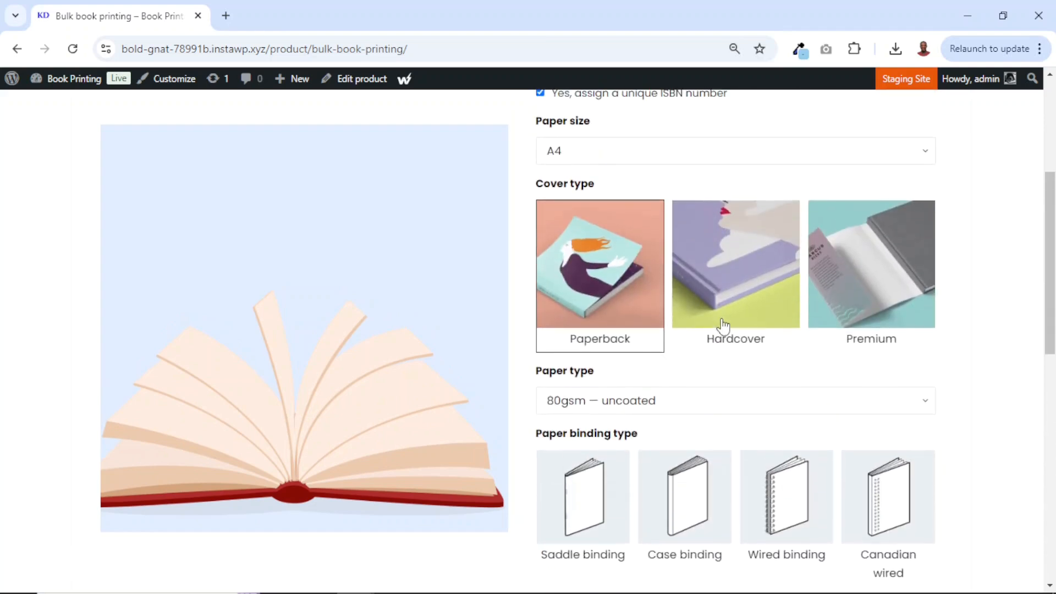
left_click(728, 282)
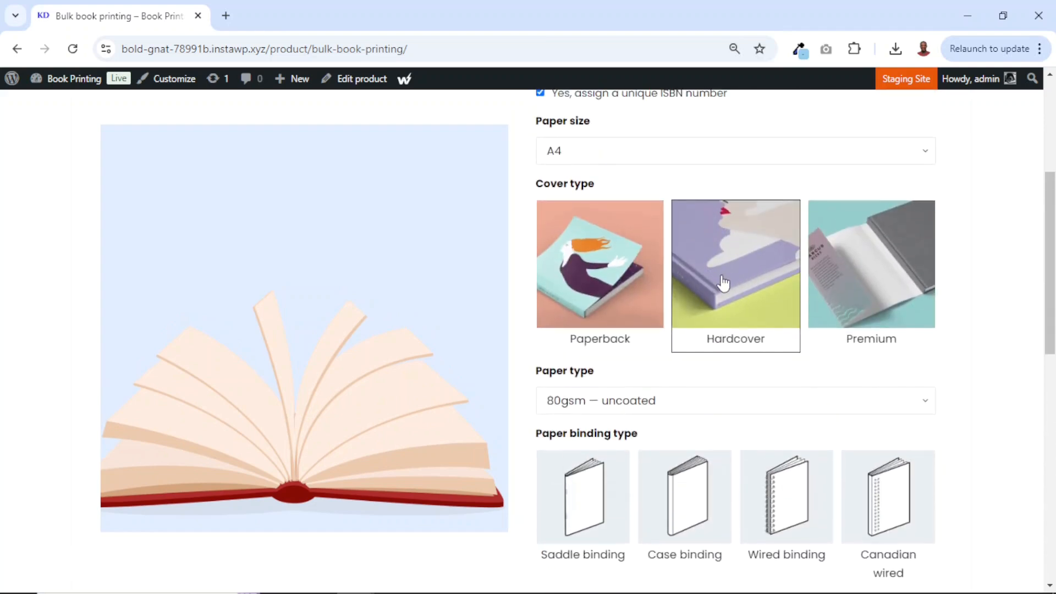
scroll(789, 379, "down", 12)
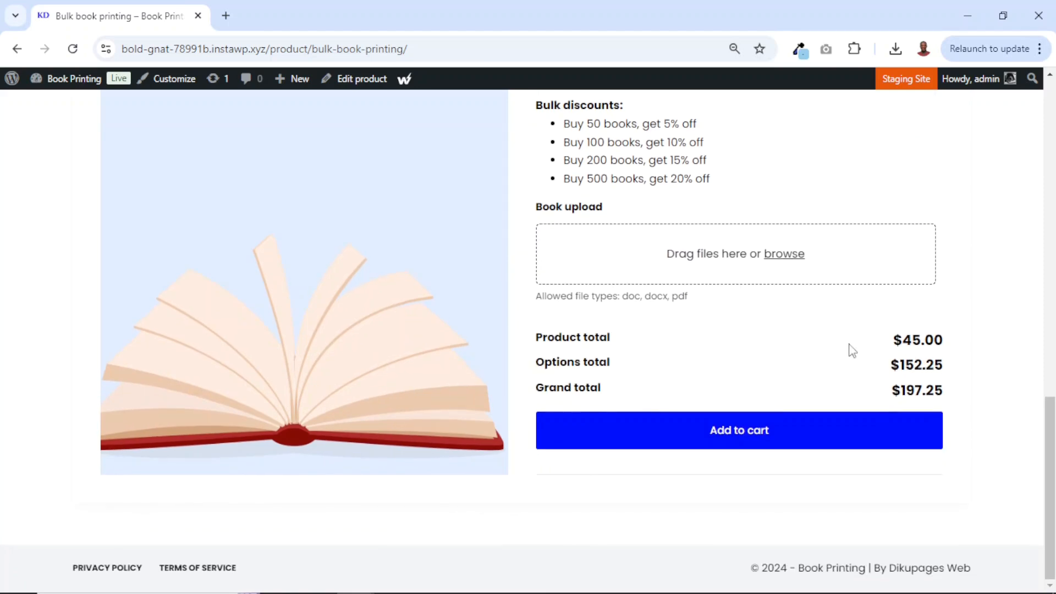
Switch the cover type to Premium and check its effect on the totals.
scroll(852, 350, "up", 11)
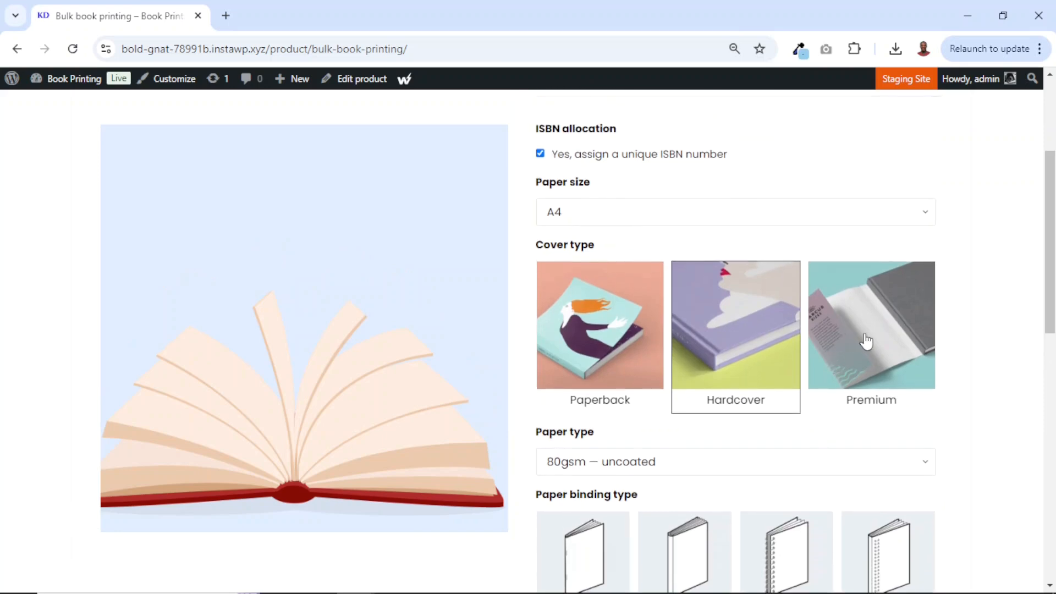
left_click(866, 341)
scroll(868, 341, "down", 10)
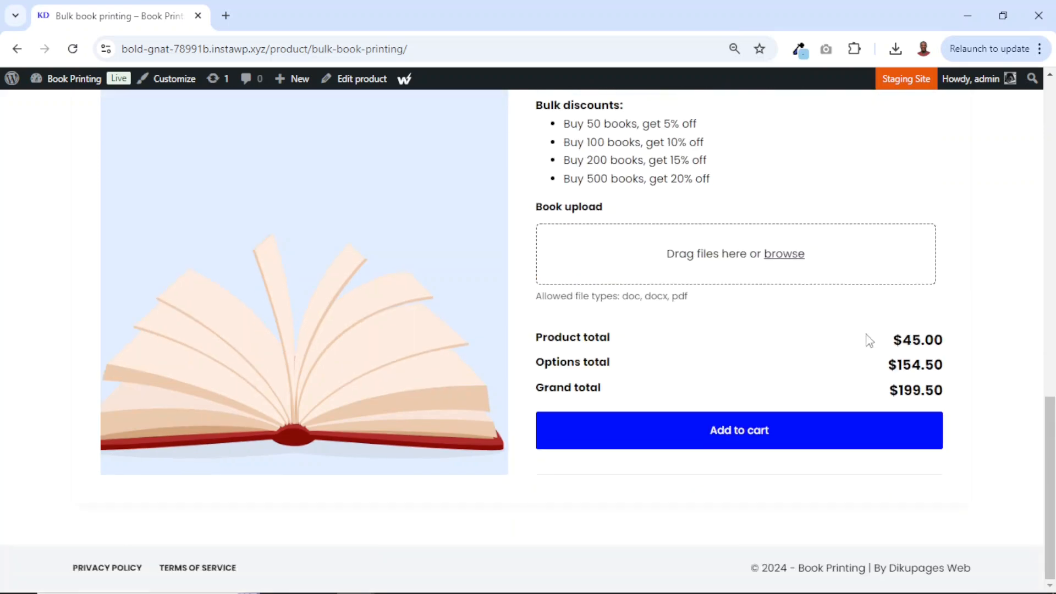
Review the remaining book options and set the cover type back to Paperback.
scroll(871, 459, "up", 10)
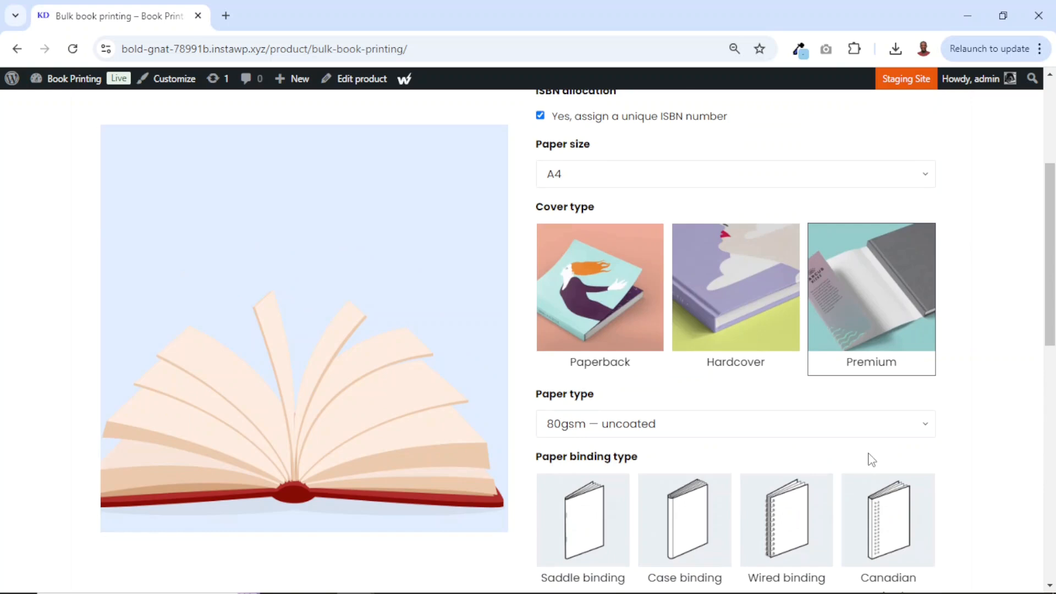
scroll(871, 459, "down", 8)
scroll(867, 460, "up", 5)
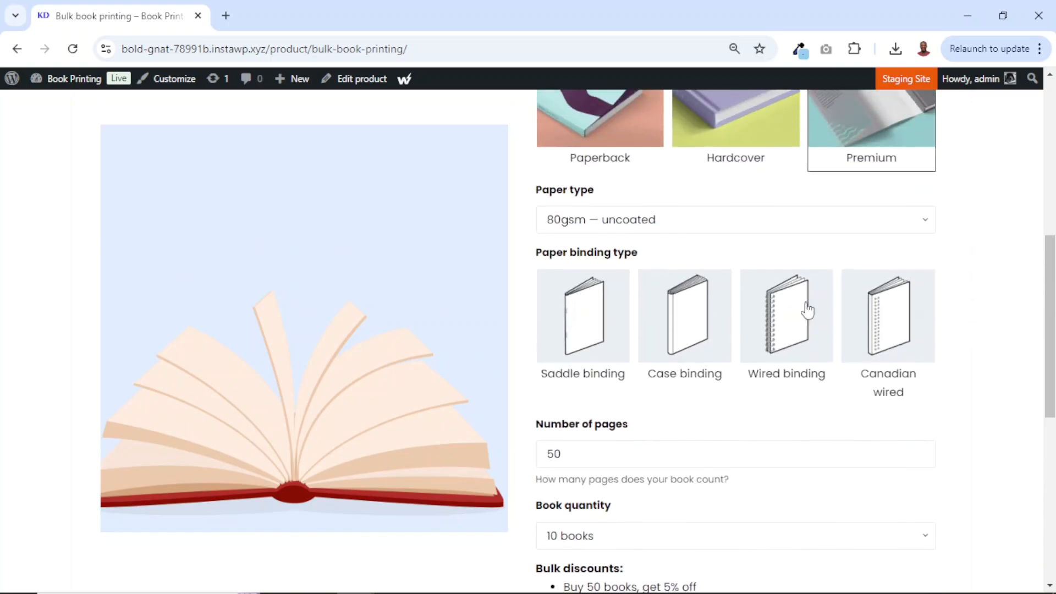
scroll(708, 190, "up", 3)
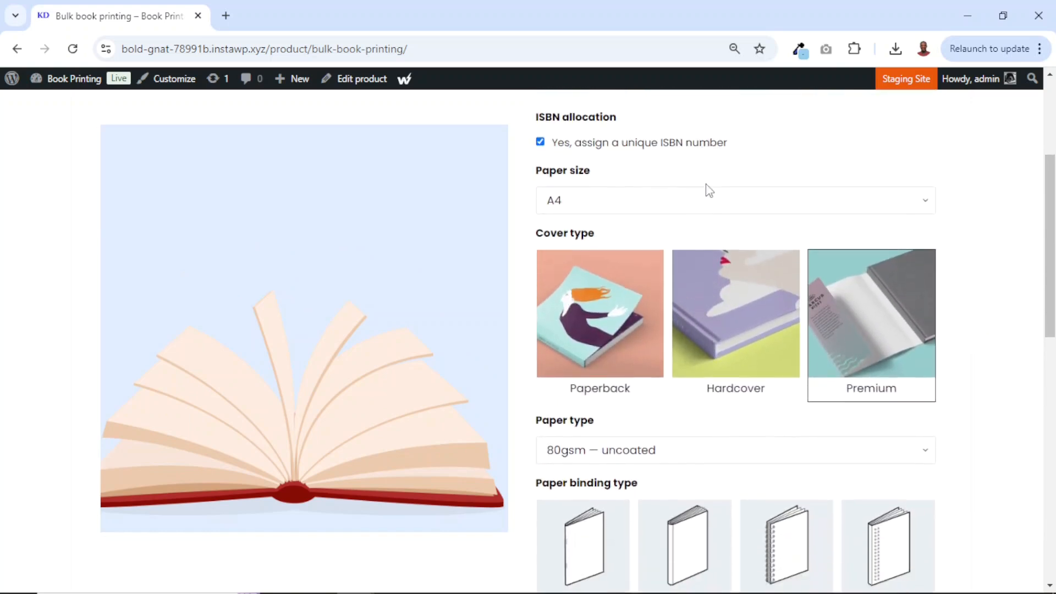
left_click(598, 273)
Review the available paper types, set the paper type to 100gsm — uncoated, and check the totals.
scroll(756, 379, "down", 3)
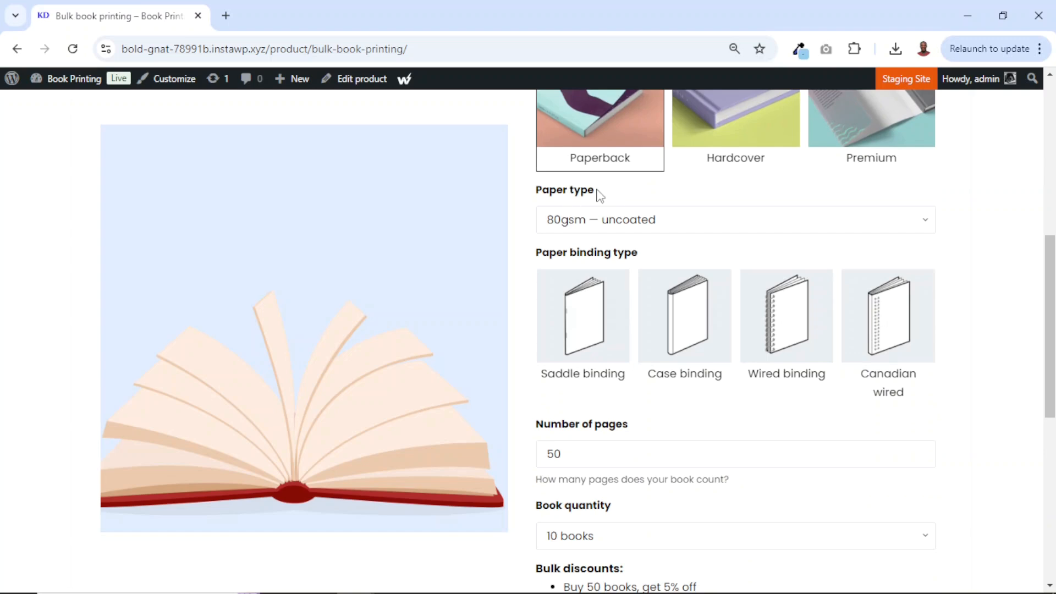
left_click(607, 227)
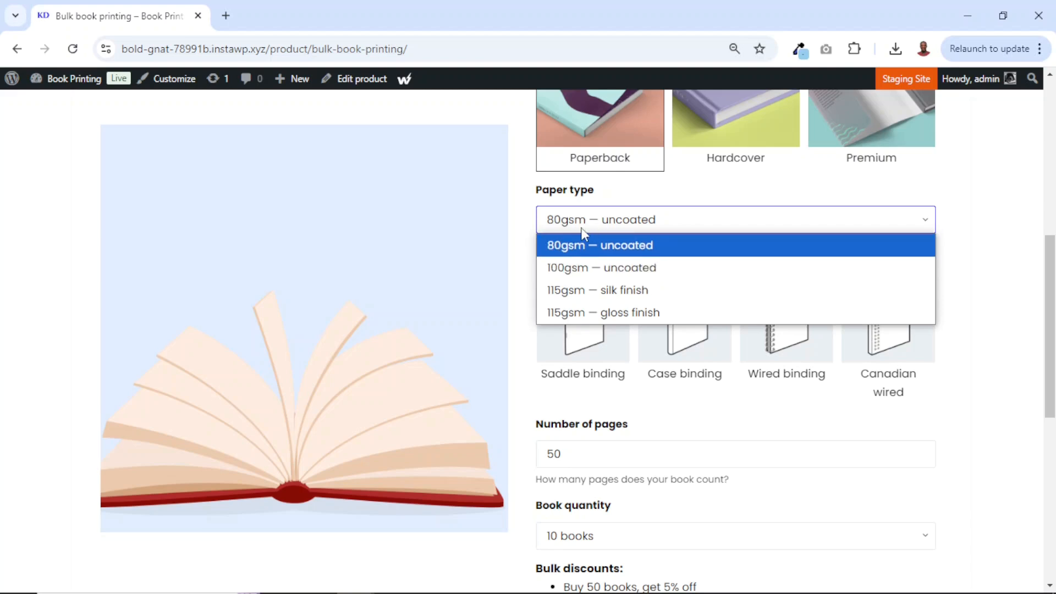
left_click(647, 202)
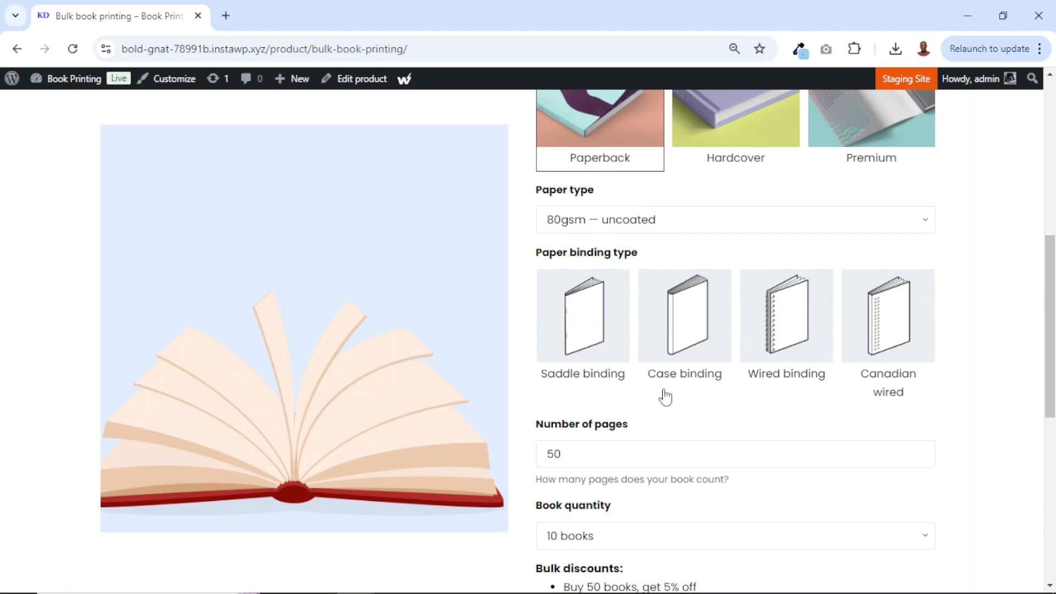
left_click(593, 225)
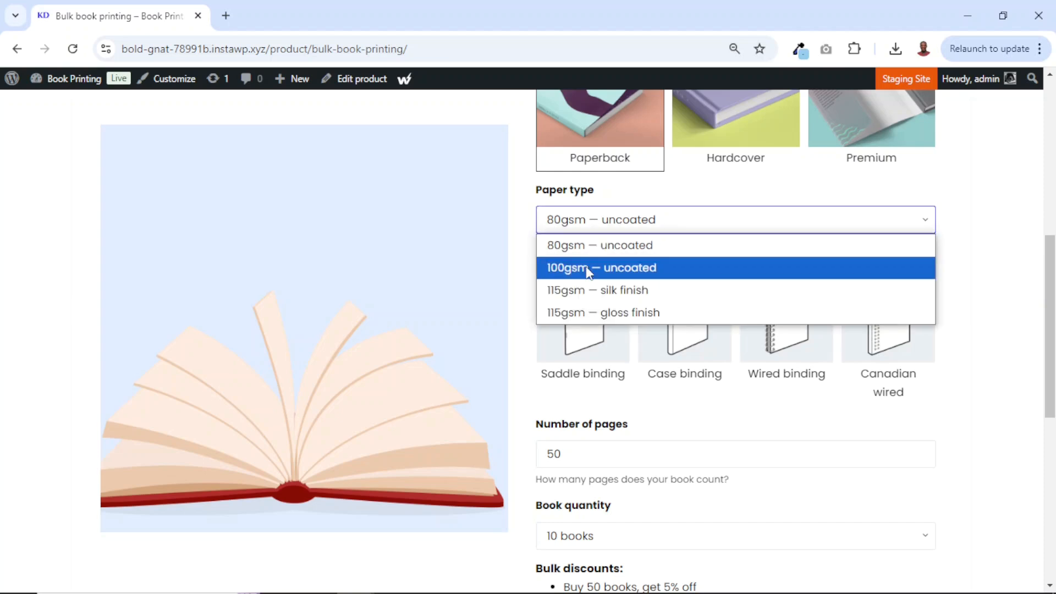
left_click(588, 268)
scroll(804, 500, "down", 6)
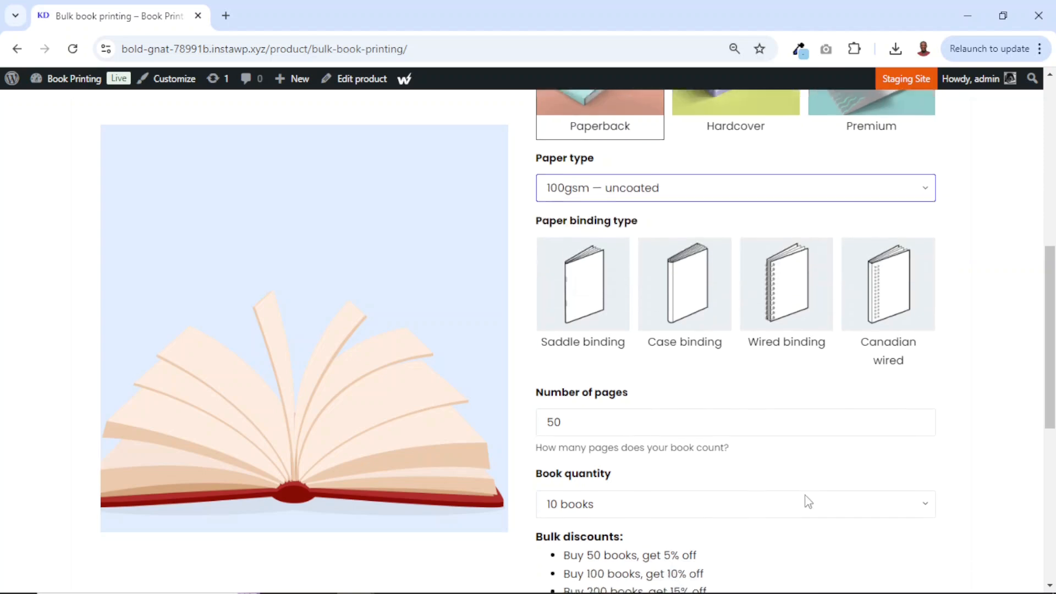
scroll(825, 484, "down", 1)
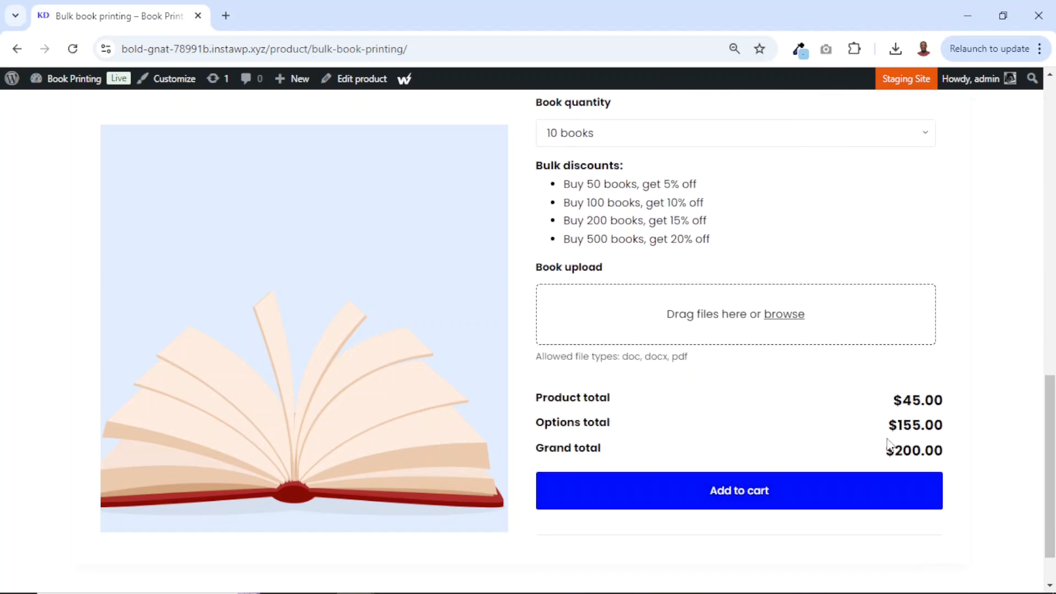
Set the paper type to 115gsm — silk finish and check its effect on the totals.
scroll(774, 360, "up", 6)
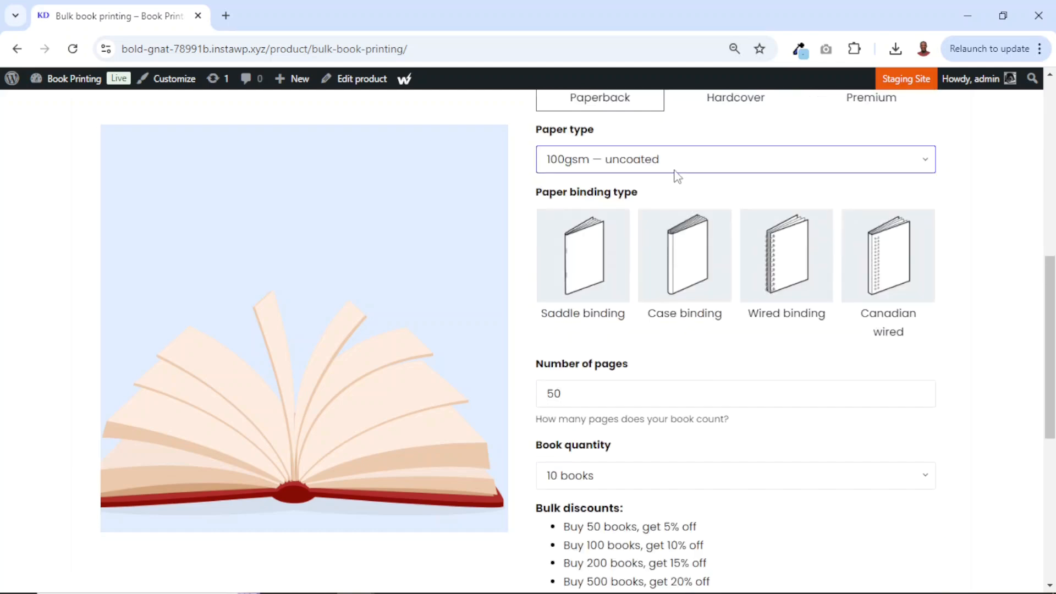
left_click(624, 168)
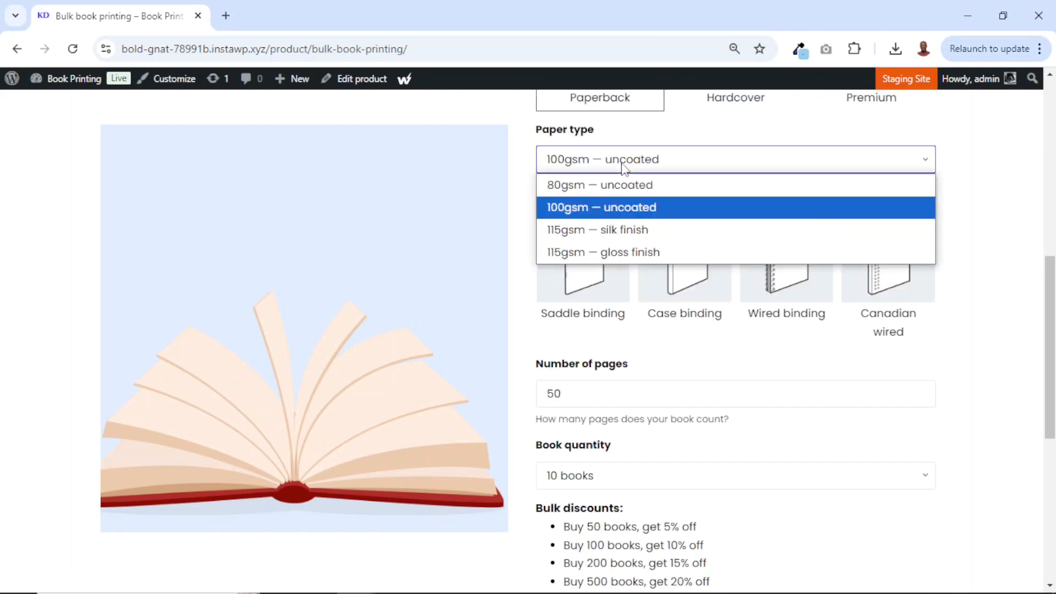
left_click(610, 236)
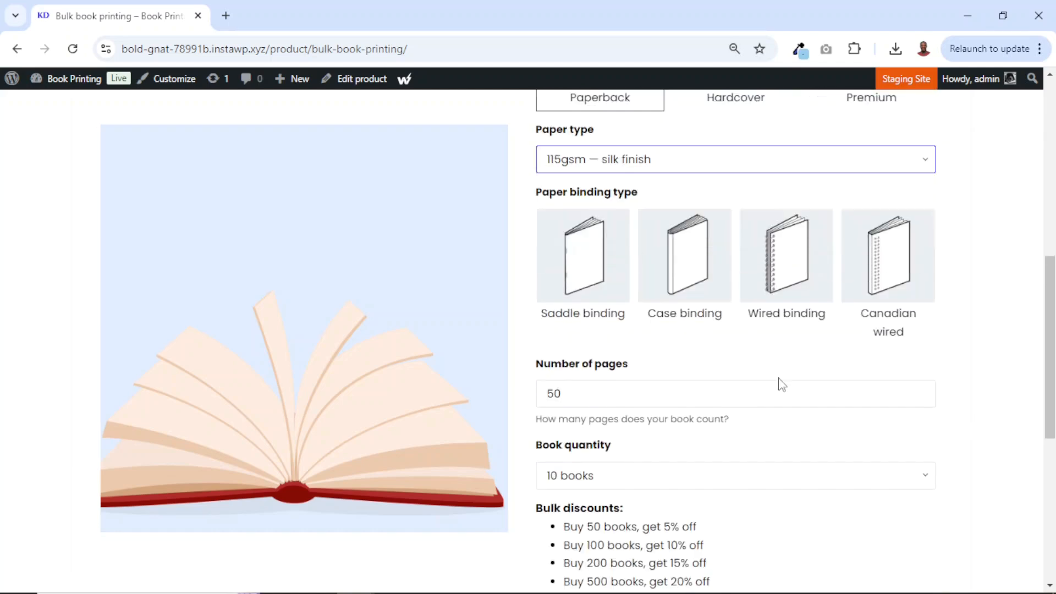
scroll(777, 382, "down", 6)
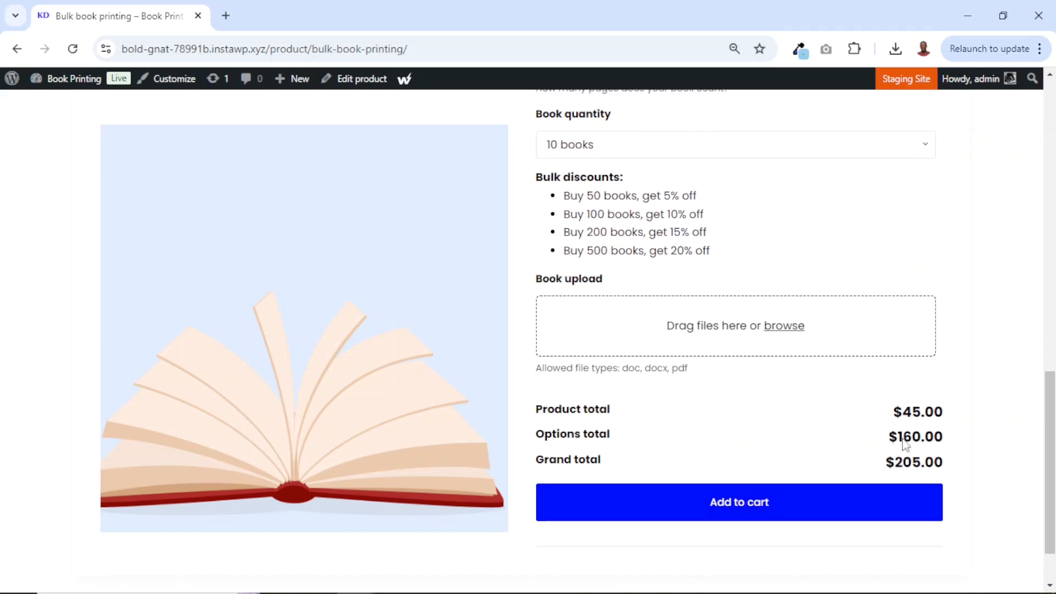
Try the Saddle, Case, Wired and Canadian wired binding types and check their effect on the totals.
scroll(737, 230, "up", 8)
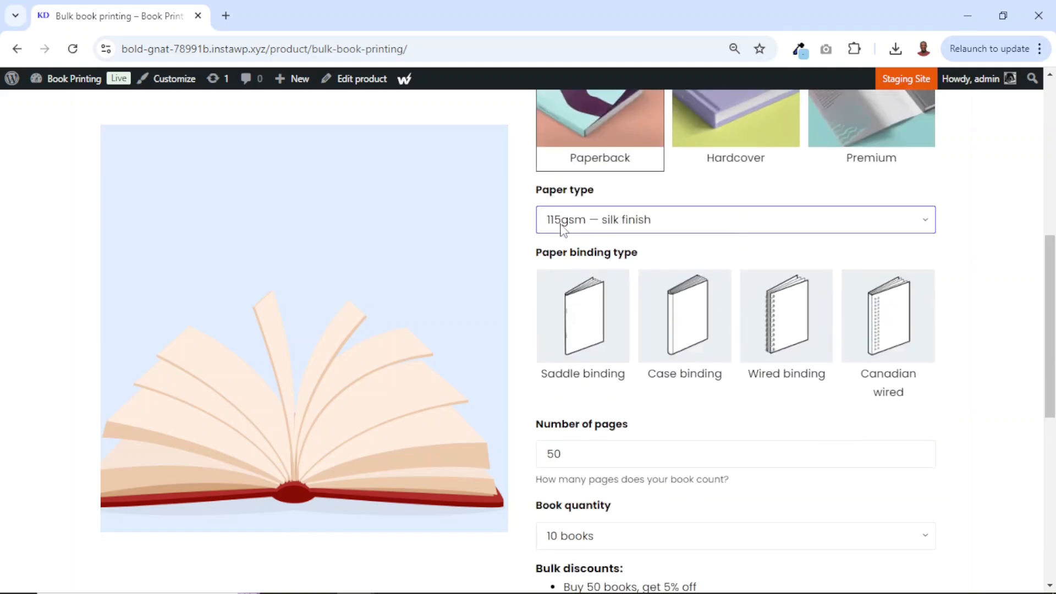
scroll(593, 225, "down", 1)
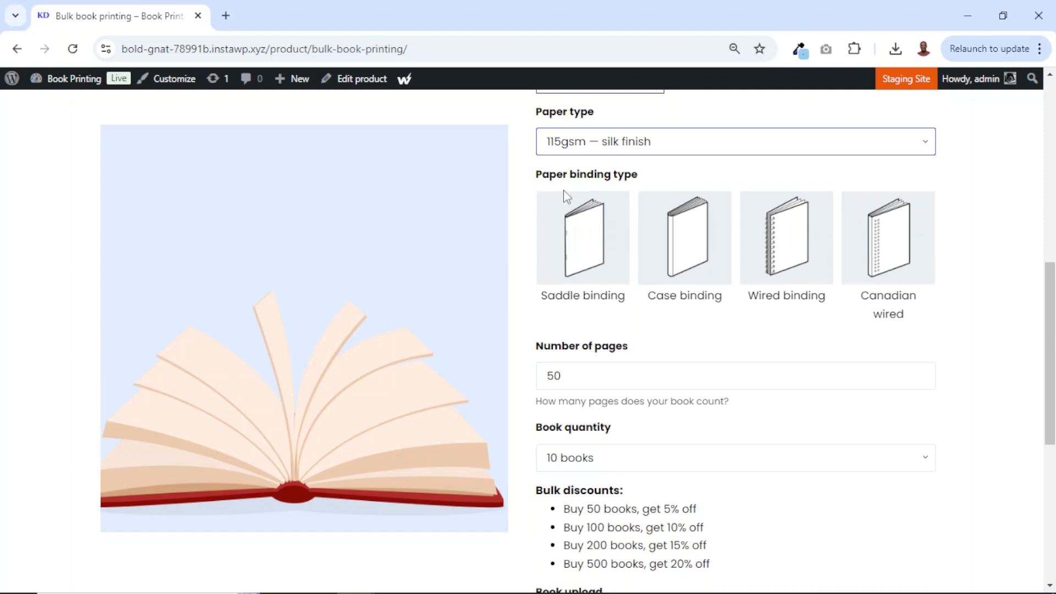
left_click(591, 245)
left_click(674, 260)
left_click(775, 264)
left_click(885, 264)
scroll(913, 376, "down", 6)
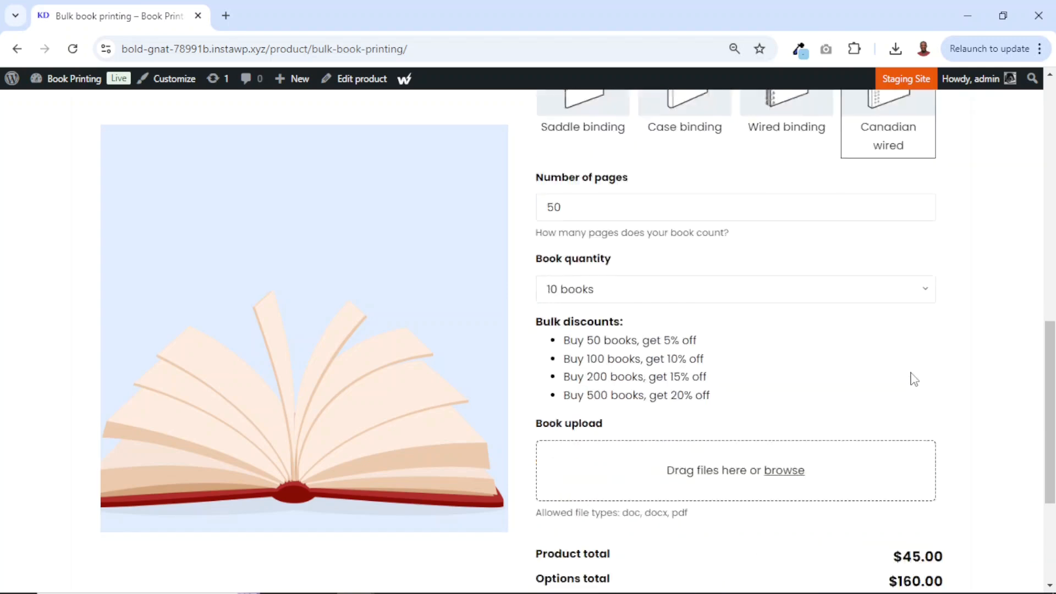
scroll(913, 380, "up", 1)
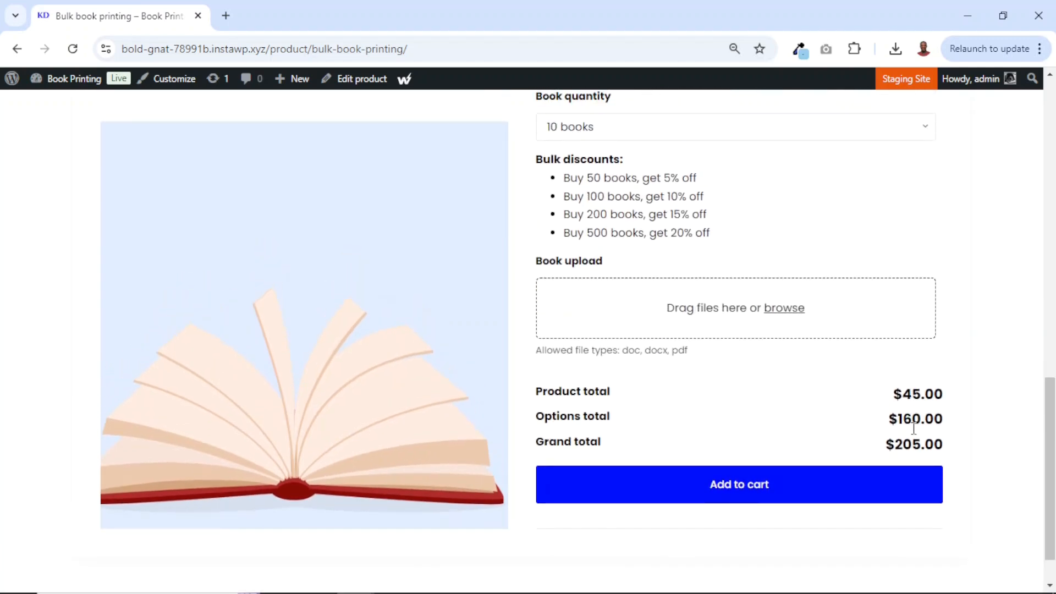
scroll(903, 345, "up", 2)
Set the paper binding type to Case binding, then review the number of pages and the options total.
scroll(904, 345, "up", 6)
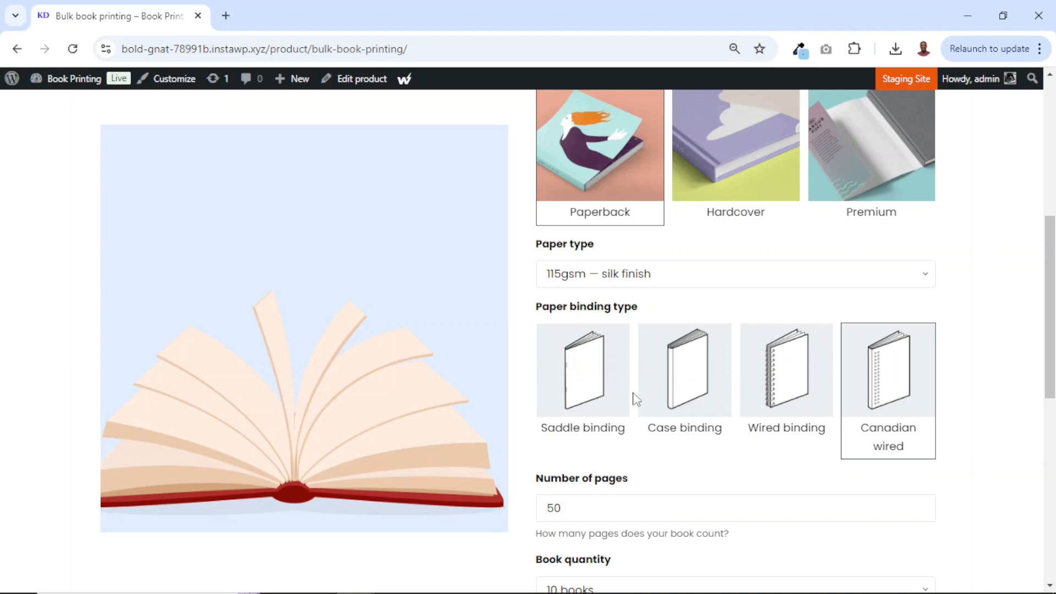
left_click(682, 370)
scroll(681, 370, "down", 4)
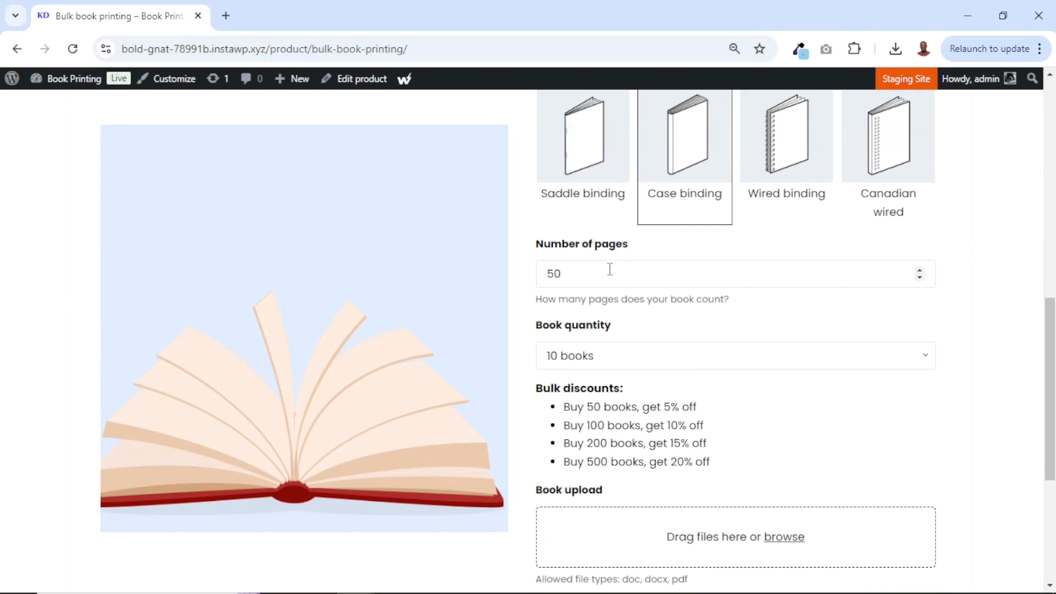
left_click(584, 273)
left_click_drag(583, 274, 537, 270)
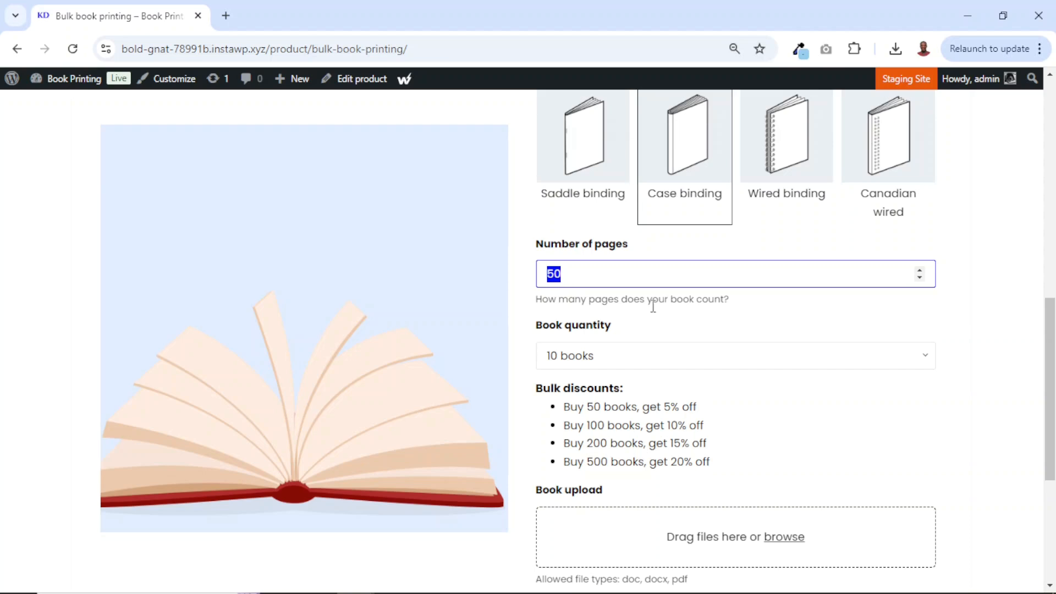
scroll(591, 285, "down", 5)
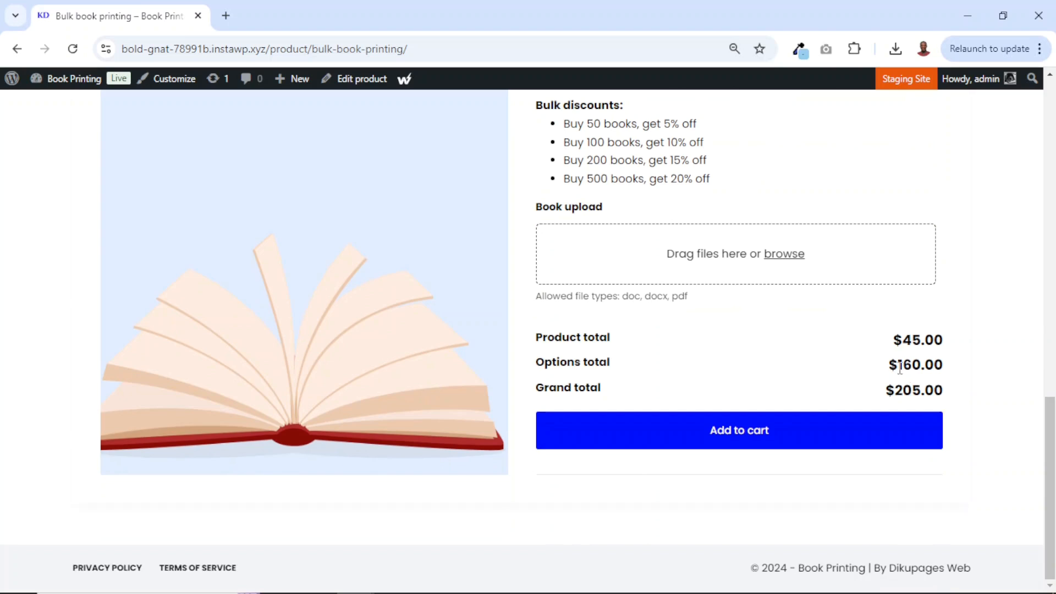
left_click_drag(900, 367, 786, 360)
Increase the number of pages to 51 and check its effect on the totals.
scroll(806, 353, "up", 7)
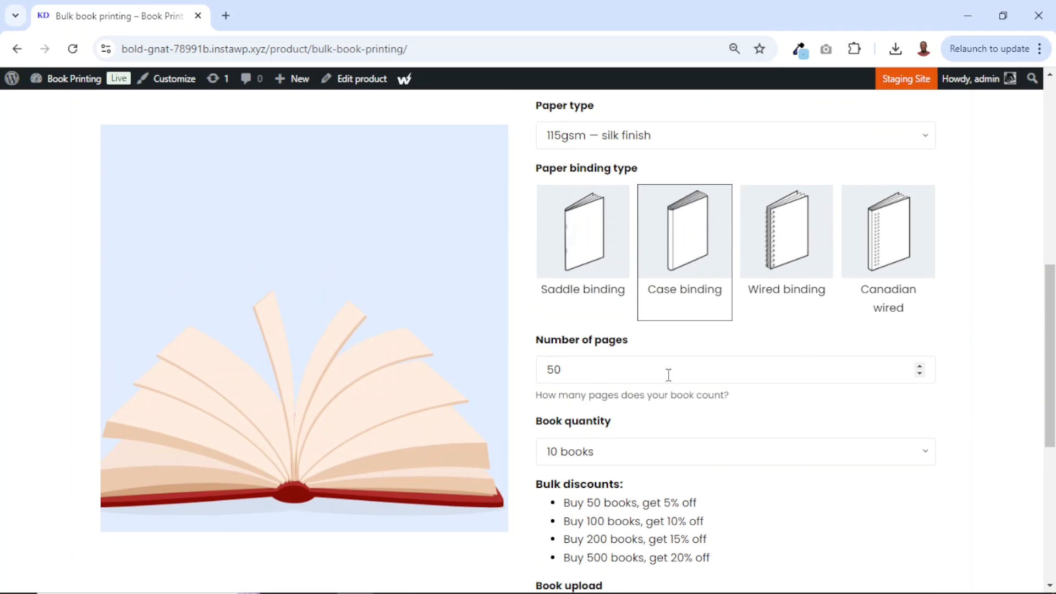
left_click(919, 367)
scroll(861, 401, "down", 1)
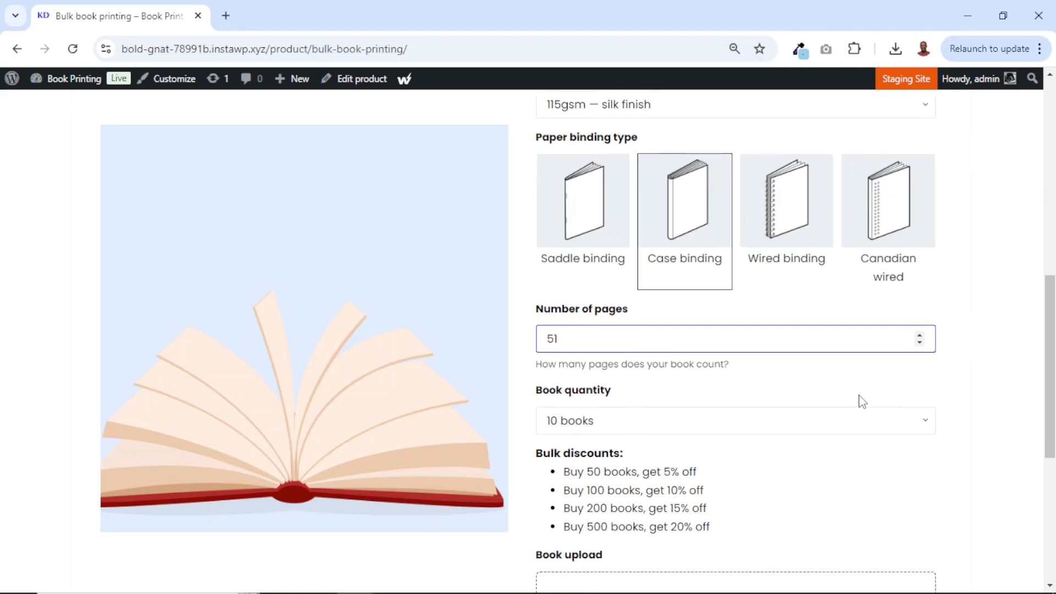
scroll(862, 401, "down", 6)
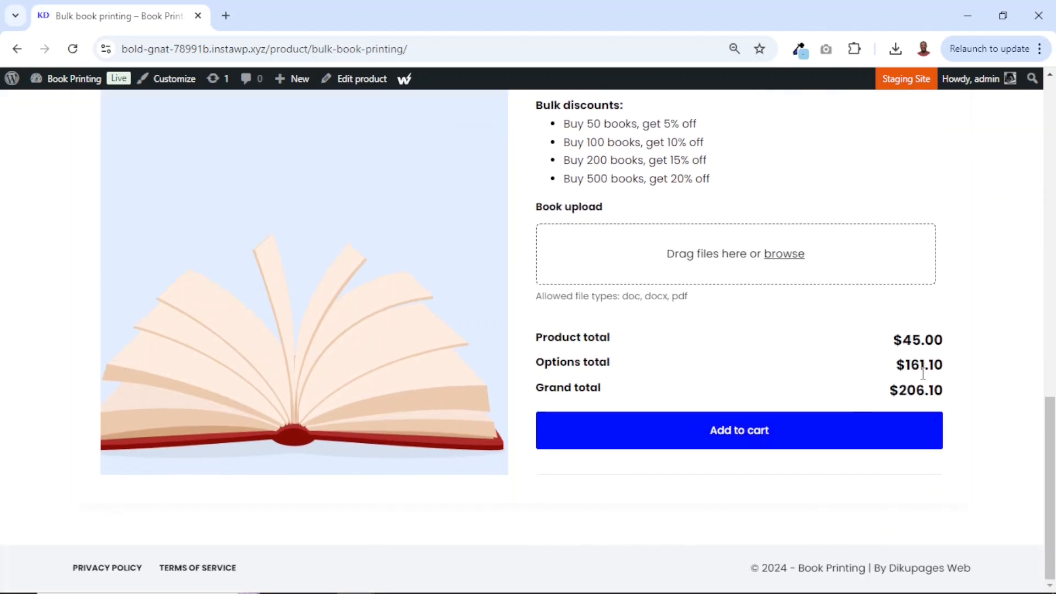
Raise the number of pages to 60 and check the updated totals.
scroll(863, 380, "up", 6)
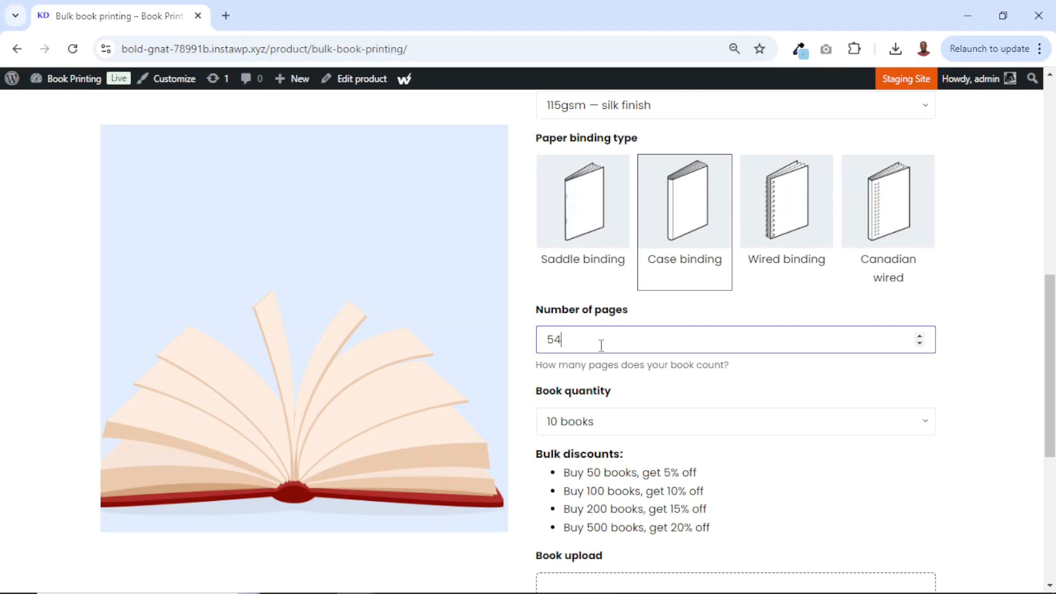
key("Up")
key("Up")
scroll(600, 345, "down", 6)
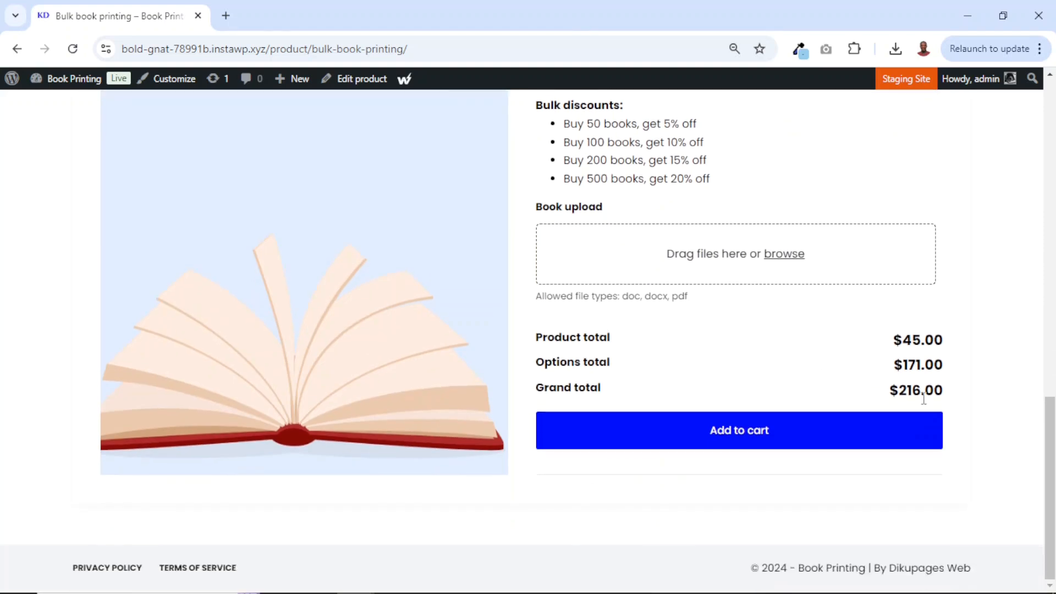
Review the product's base price, set the book quantity to 50 books, and check the totals.
scroll(860, 352, "up", 4)
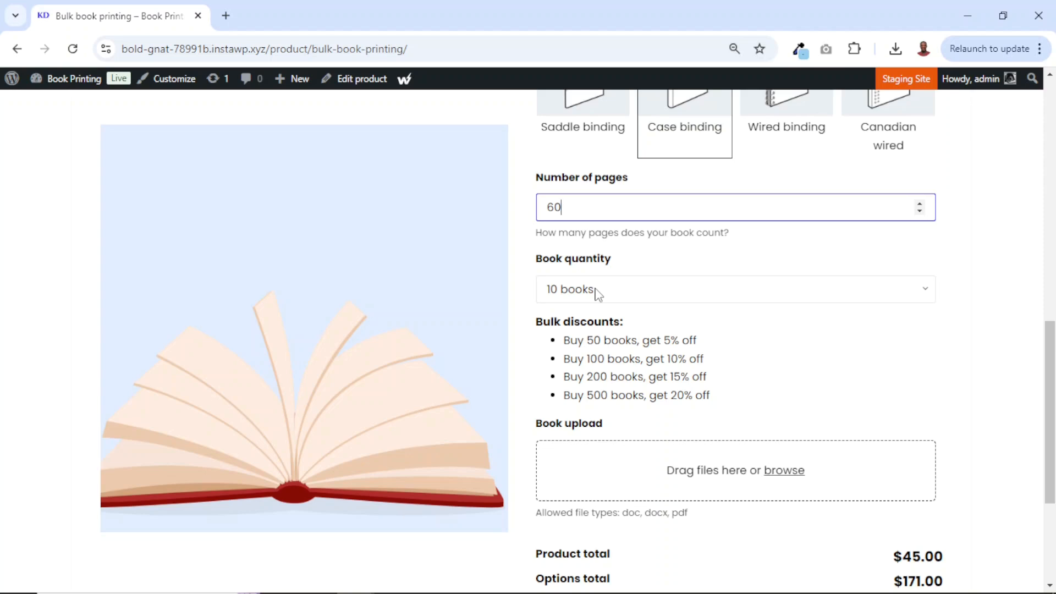
scroll(598, 294, "up", 2)
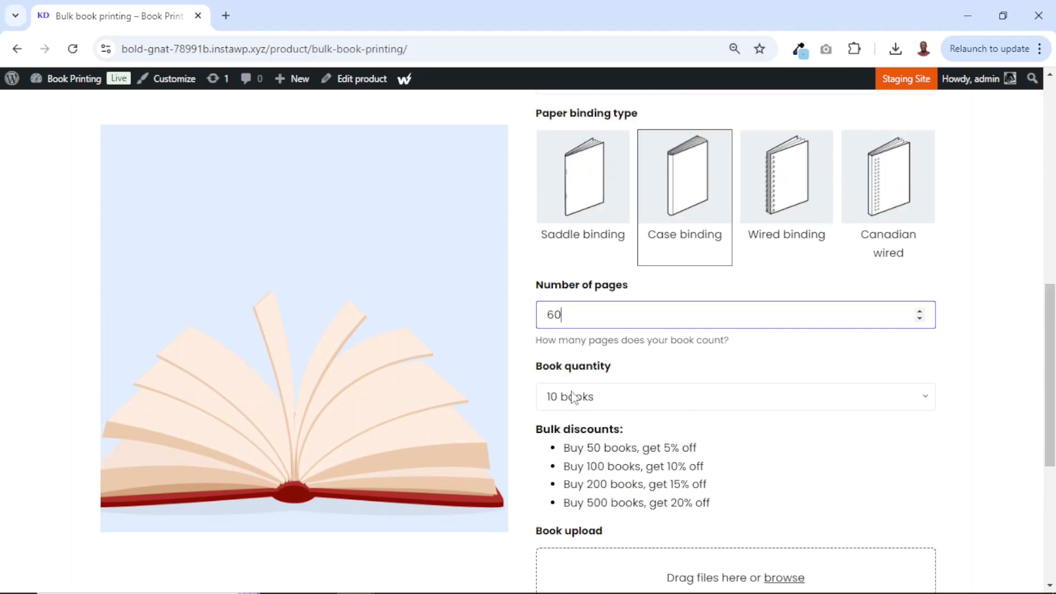
scroll(589, 410, "up", 8)
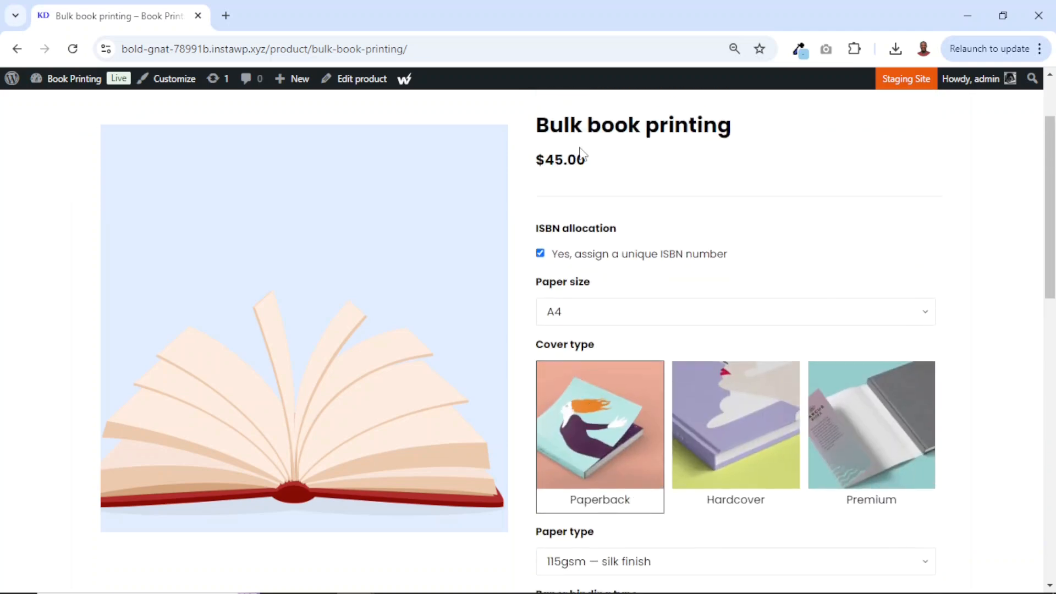
scroll(643, 254, "down", 1)
scroll(642, 253, "down", 8)
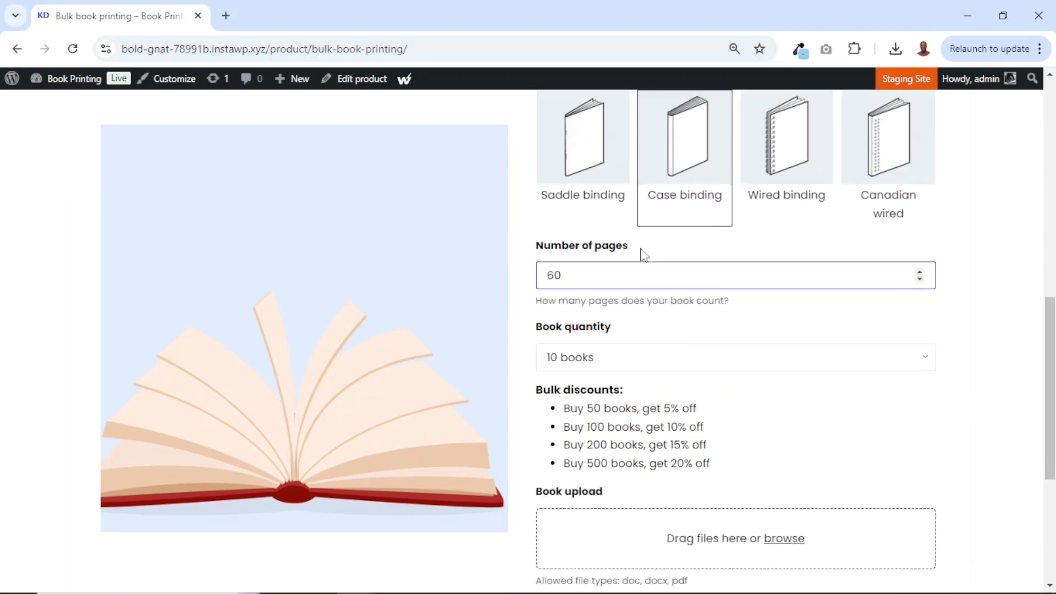
left_click(641, 245)
left_click(592, 330)
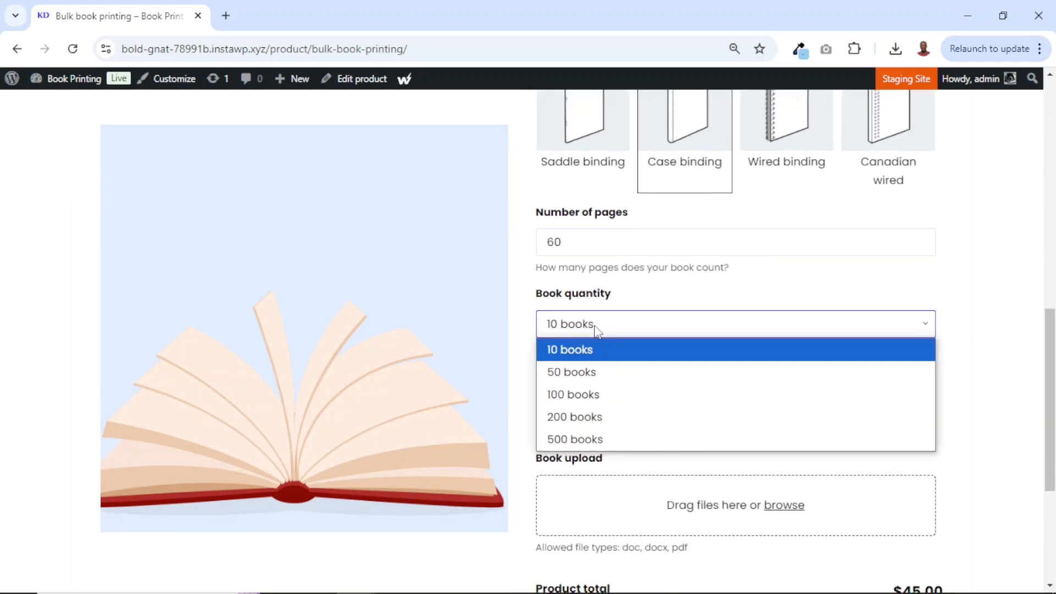
left_click(591, 372)
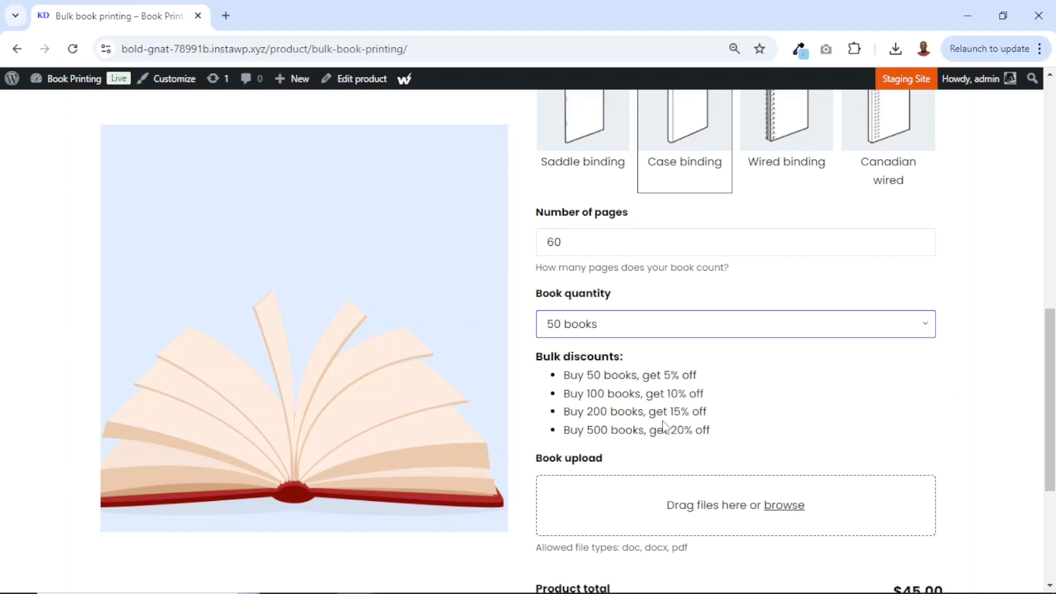
scroll(664, 428, "down", 5)
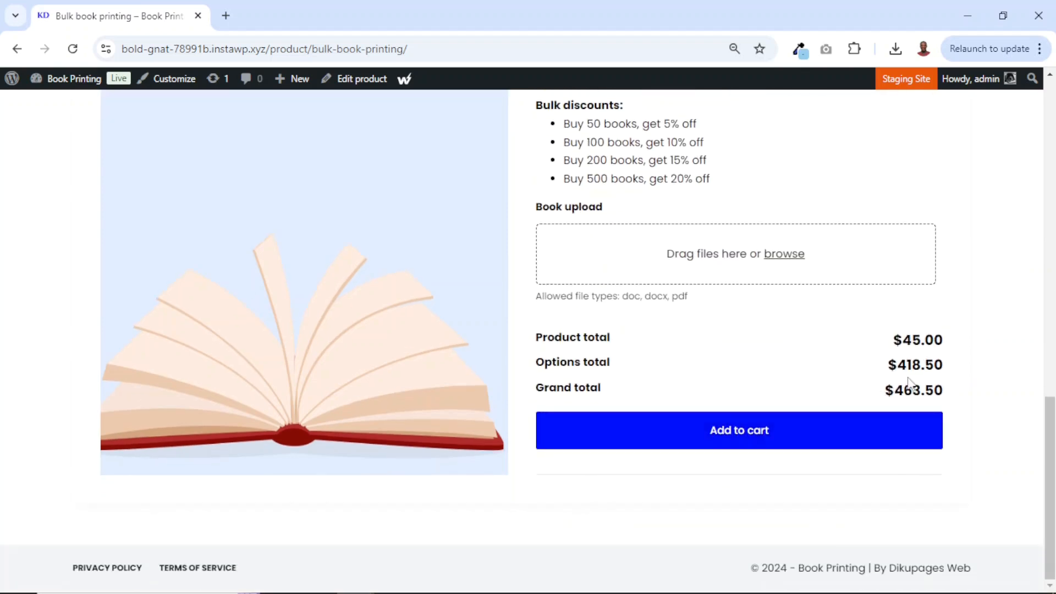
Try book quantities of 100 and 200 books to compare the totals, and return to 50 books.
scroll(667, 322, "up", 3)
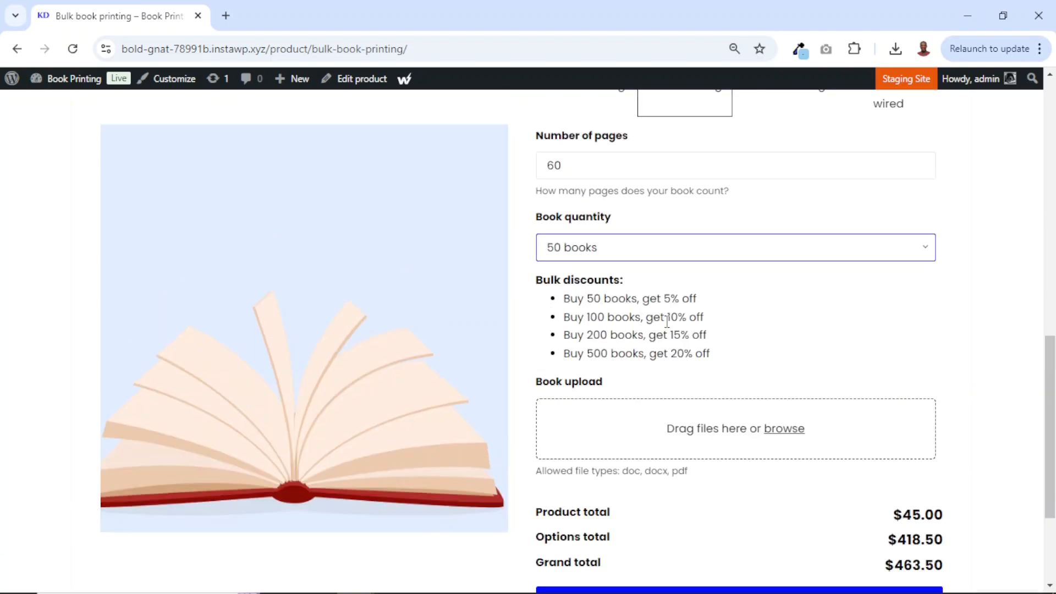
left_click(599, 245)
left_click(582, 316)
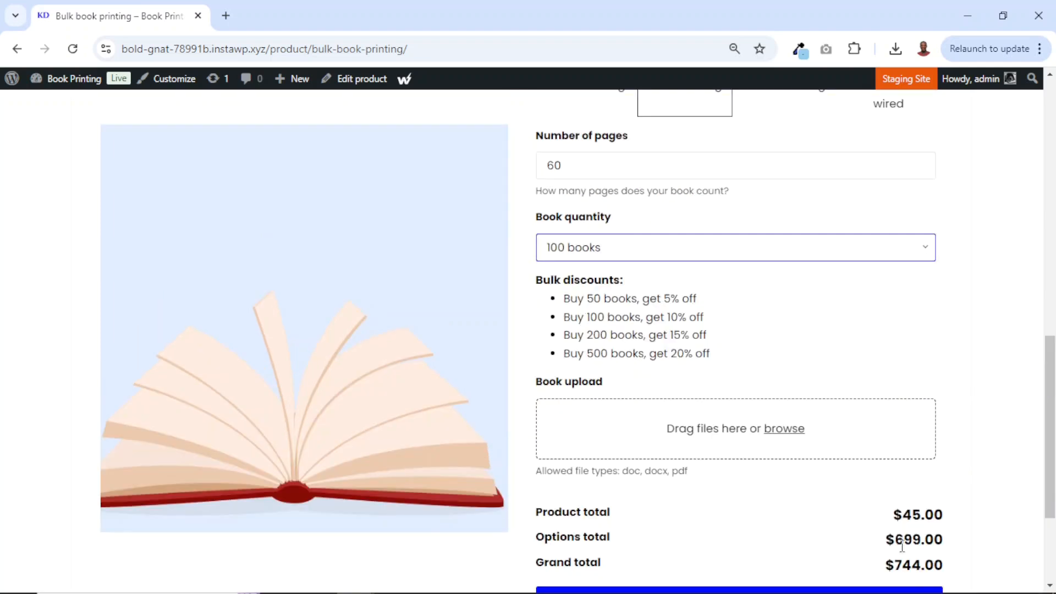
left_click(676, 256)
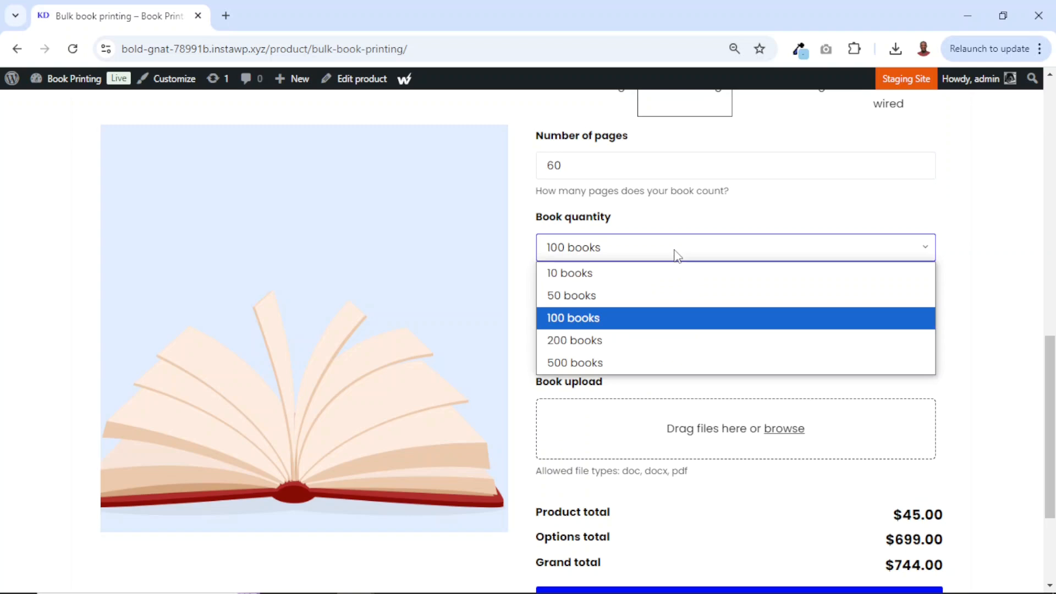
left_click(599, 339)
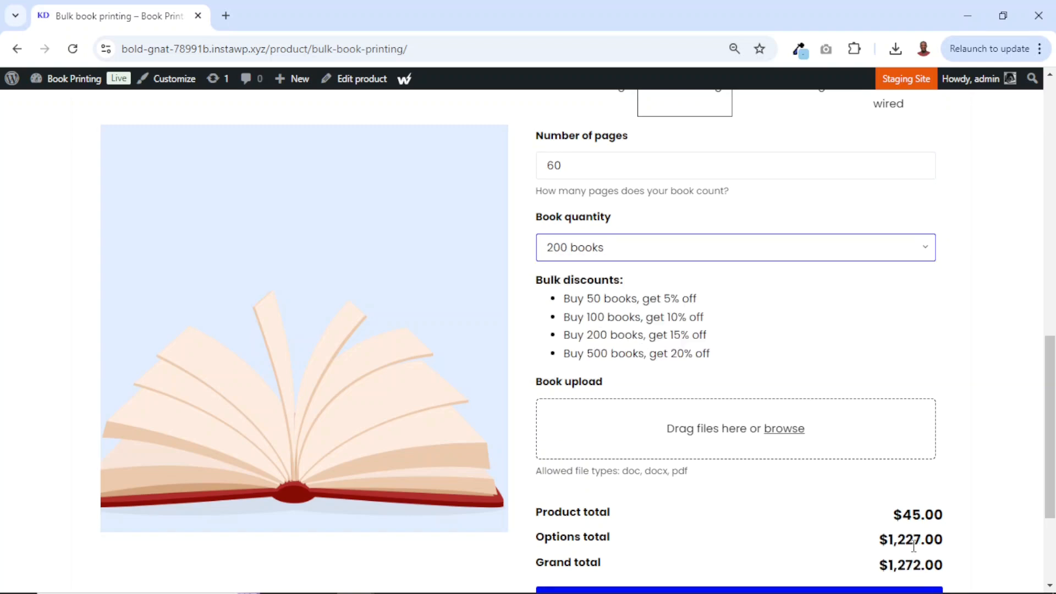
left_click(646, 257)
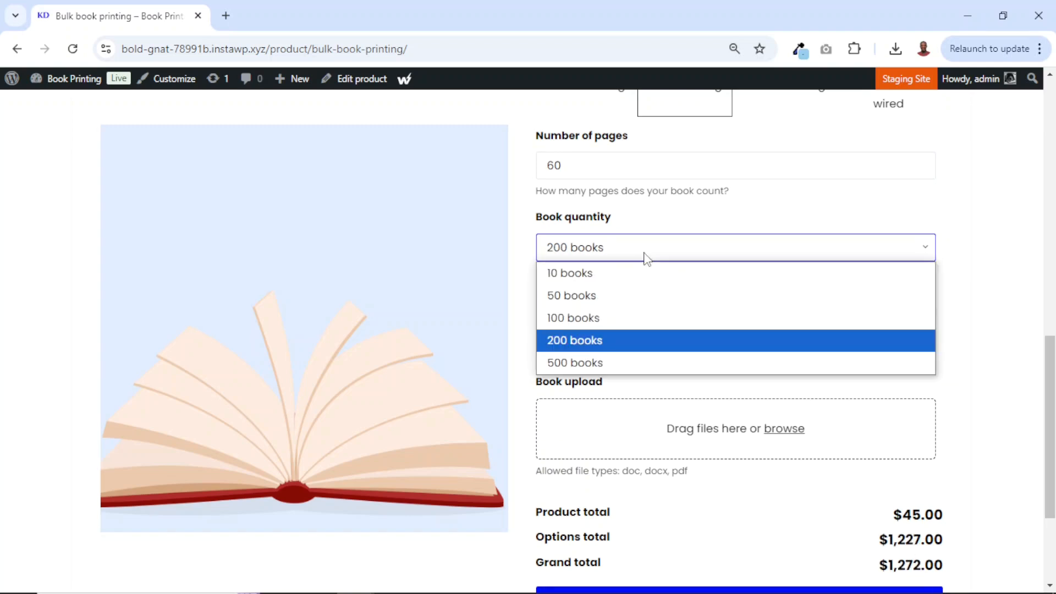
left_click(594, 295)
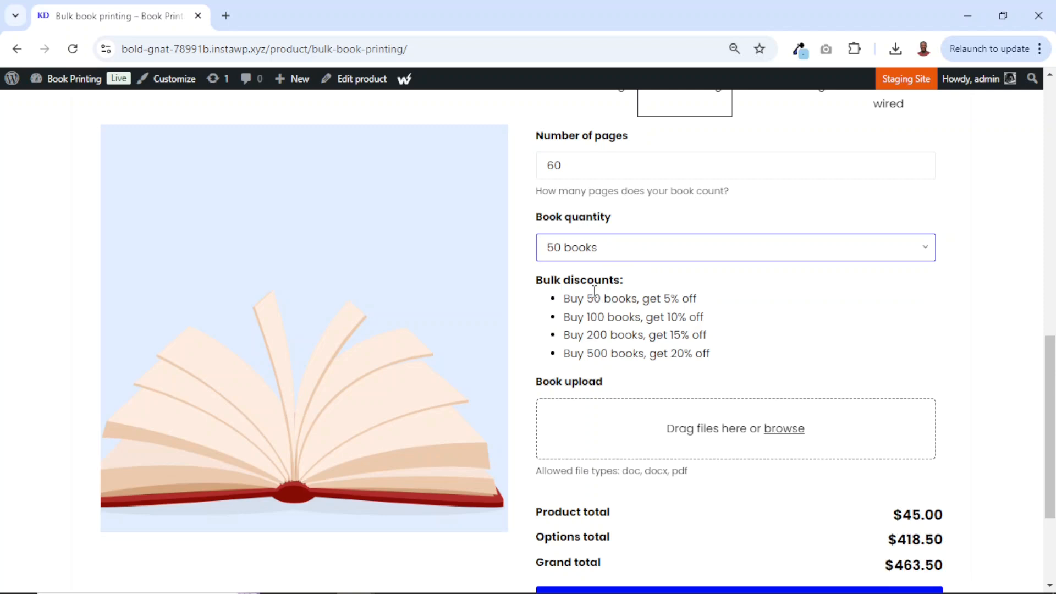
Review the bulk discounts list and the available book quantities without changing the selection.
left_click_drag(537, 279, 719, 360)
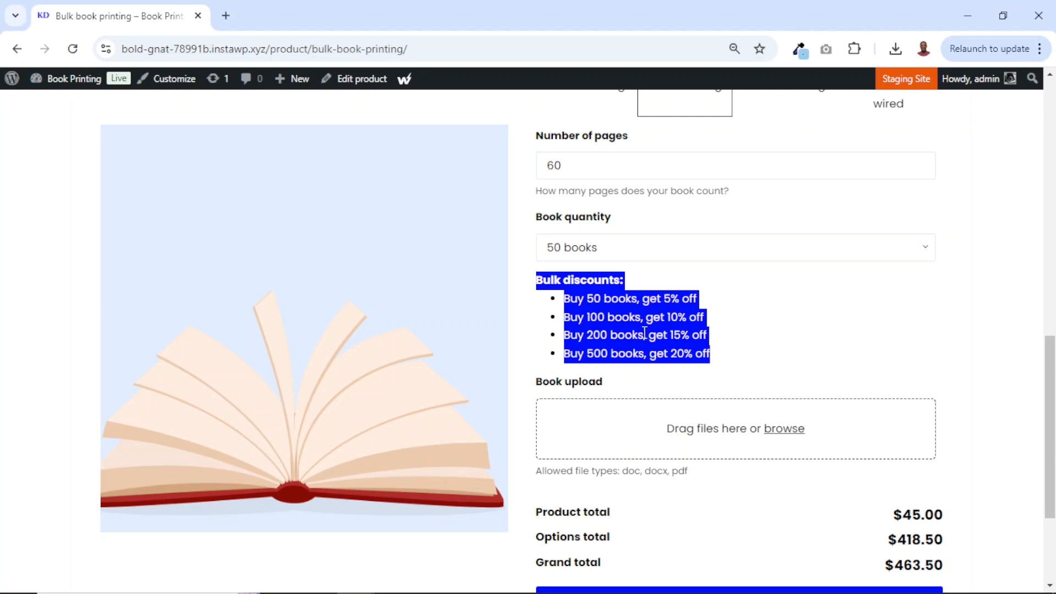
left_click(590, 249)
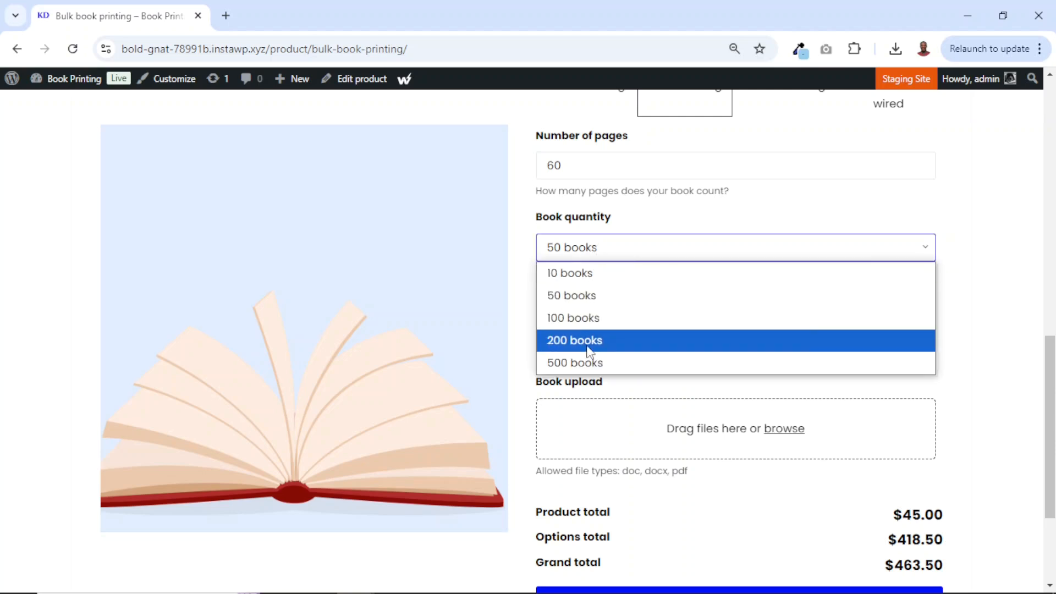
left_click(525, 281)
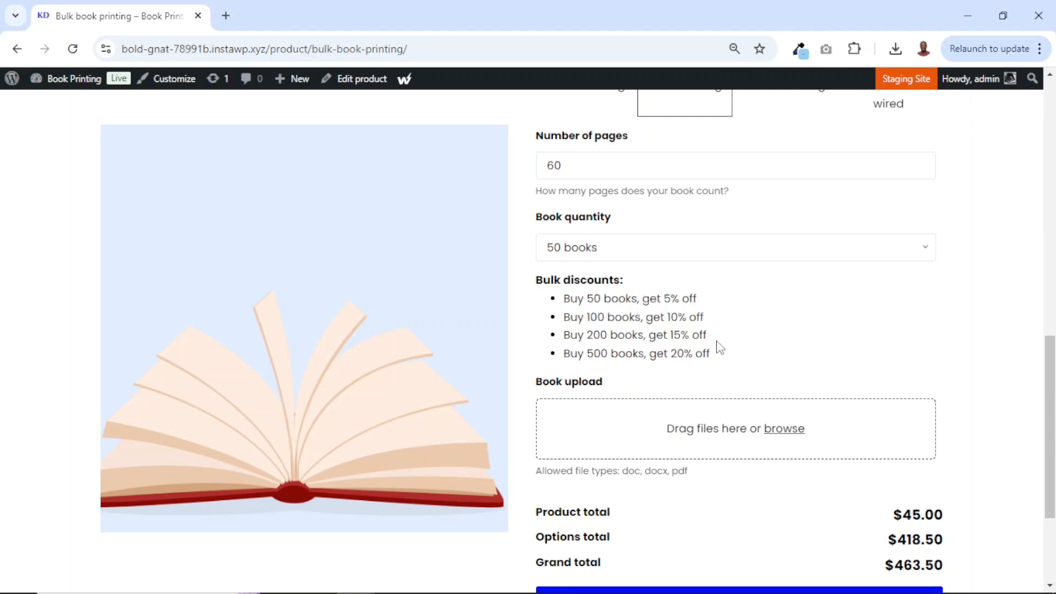
Upload the Word document "Building Your Online Presence" from the book folder in Downloads as the book file.
scroll(678, 348, "down", 1)
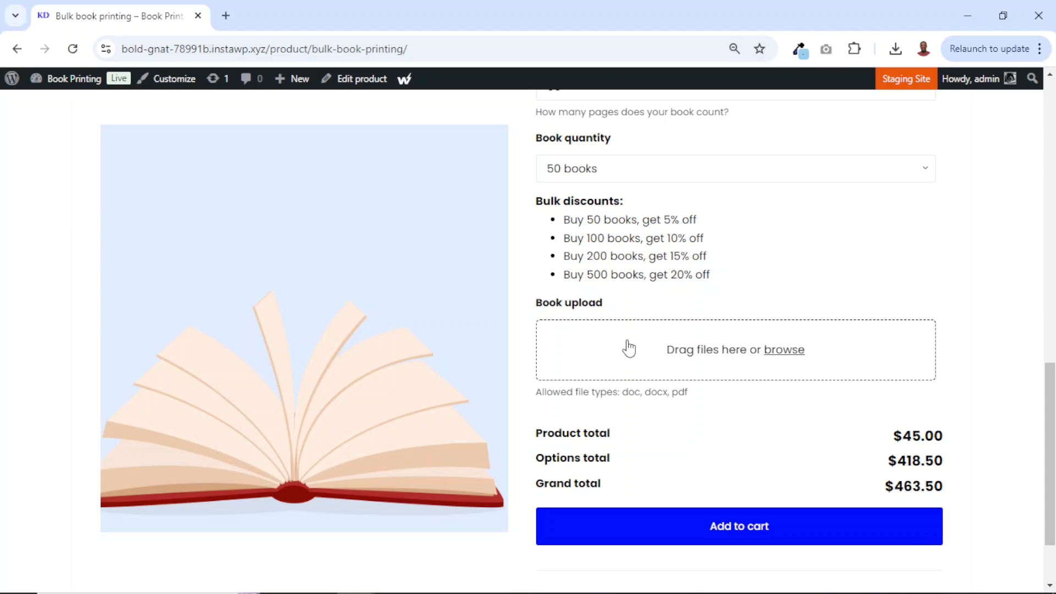
left_click(734, 356)
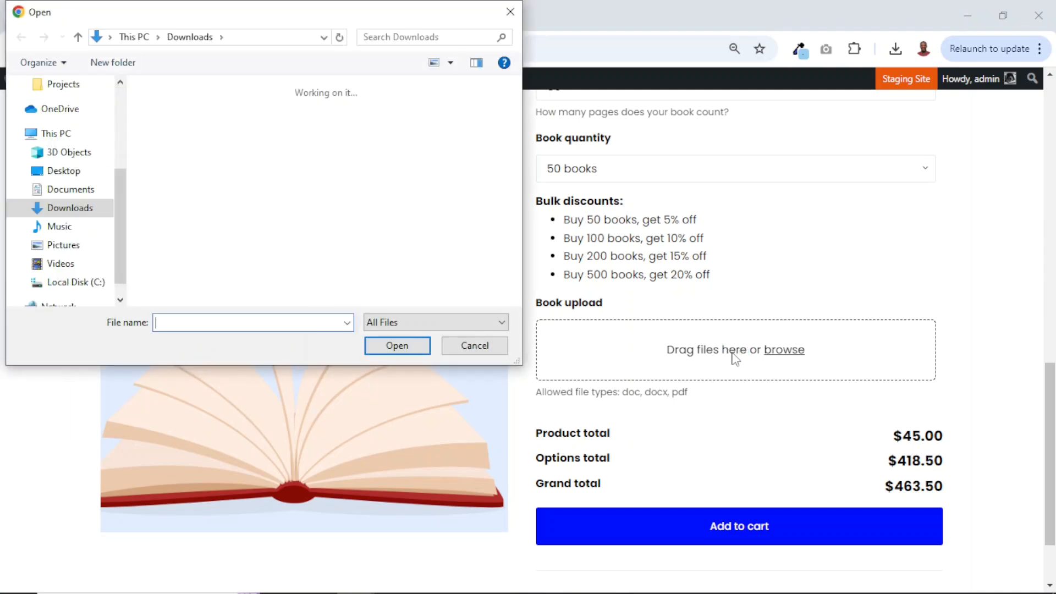
left_click(182, 110)
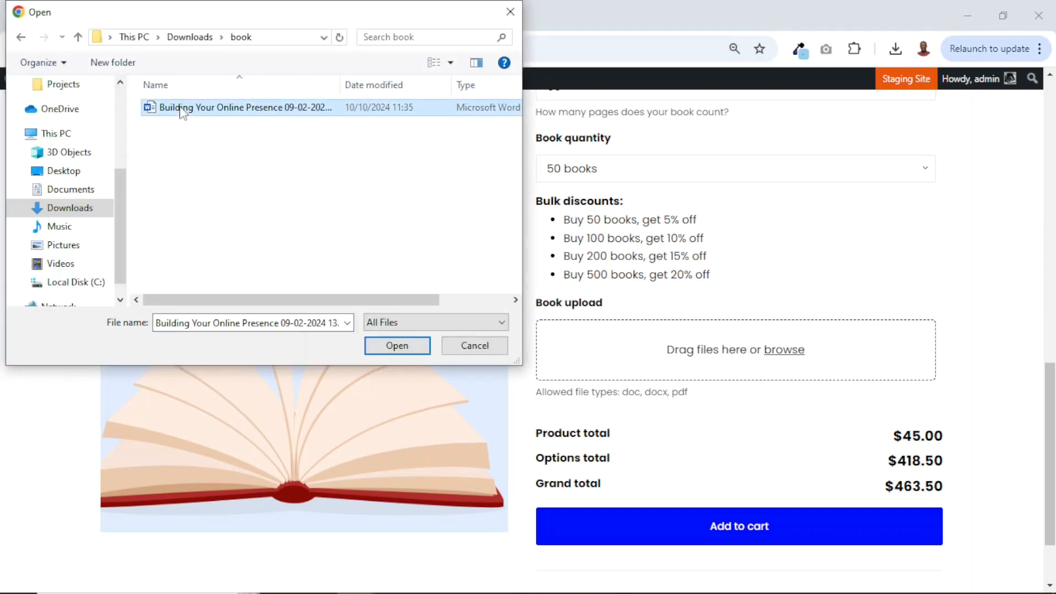
left_click(402, 349)
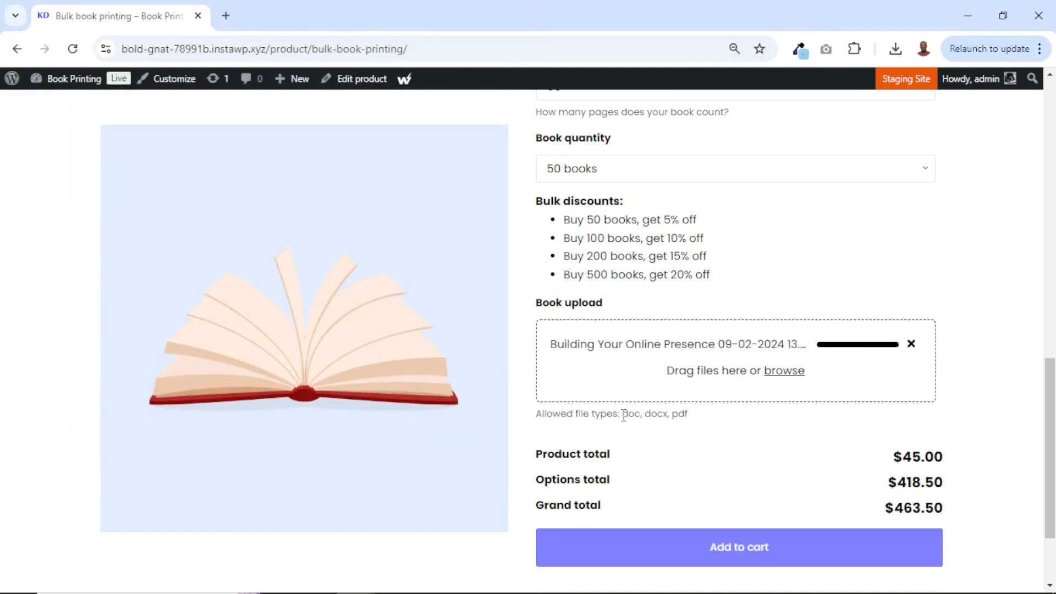
Review the file types allowed for the book upload.
left_click_drag(624, 416, 686, 422)
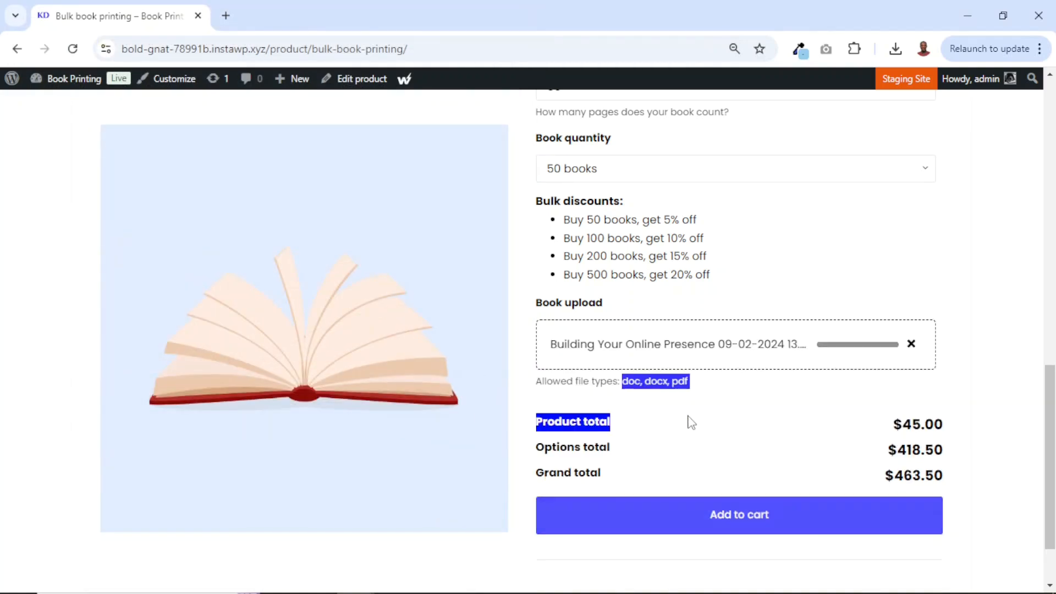
left_click(674, 413)
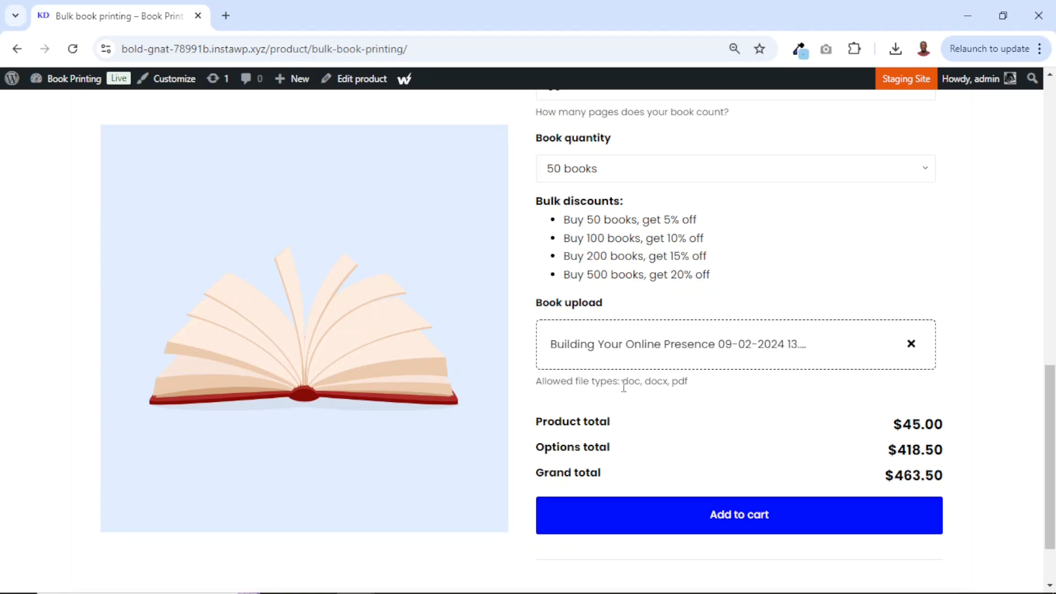
left_click_drag(624, 387, 712, 385)
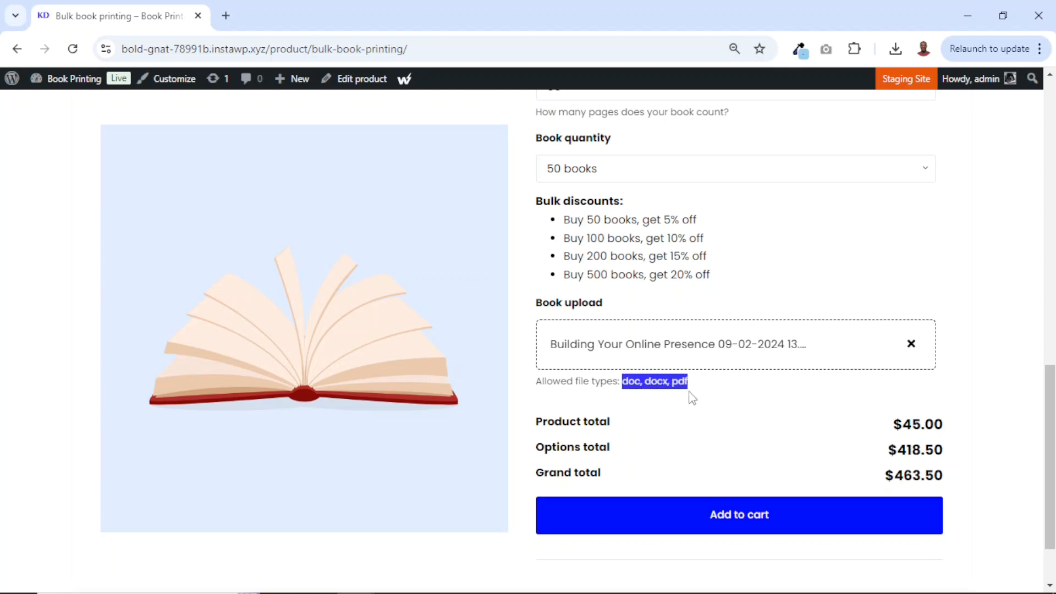
scroll(693, 398, "down", 1)
left_click(724, 411)
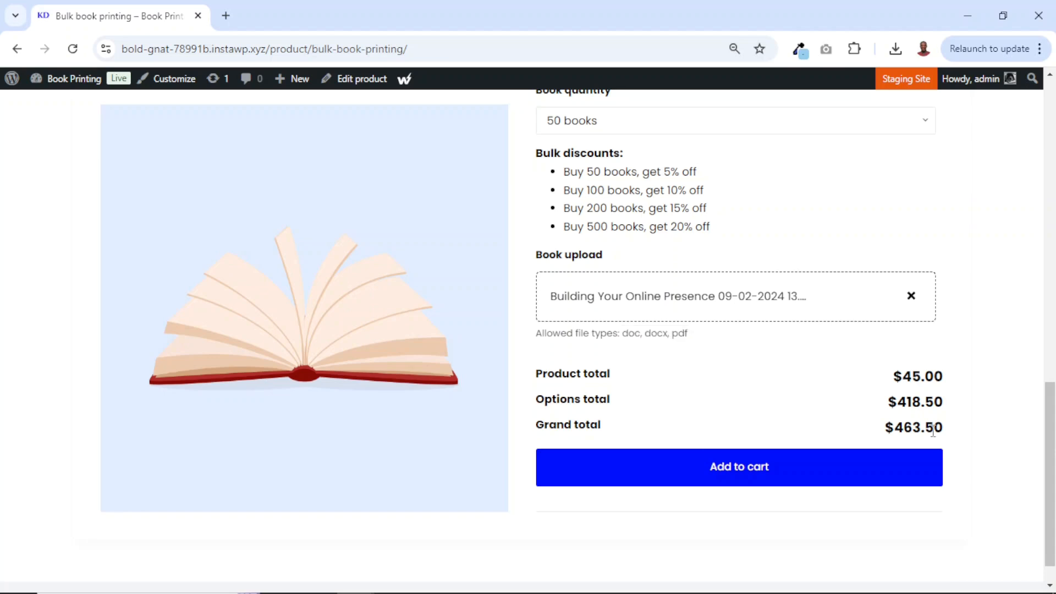
Check the grand total and review the selected cover, paper and binding options.
left_click_drag(887, 425, 942, 430)
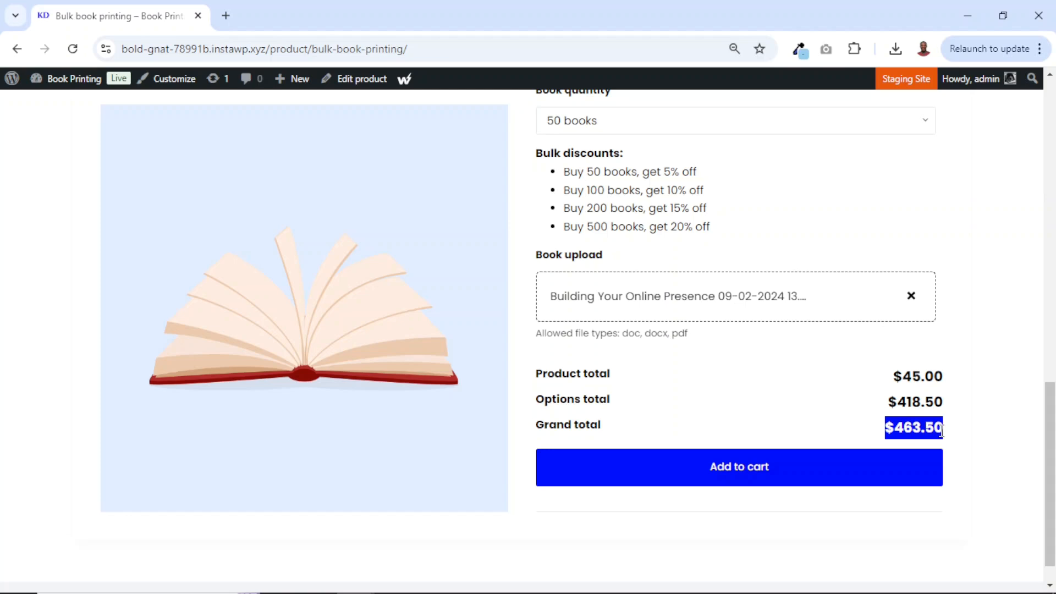
scroll(804, 261, "up", 8)
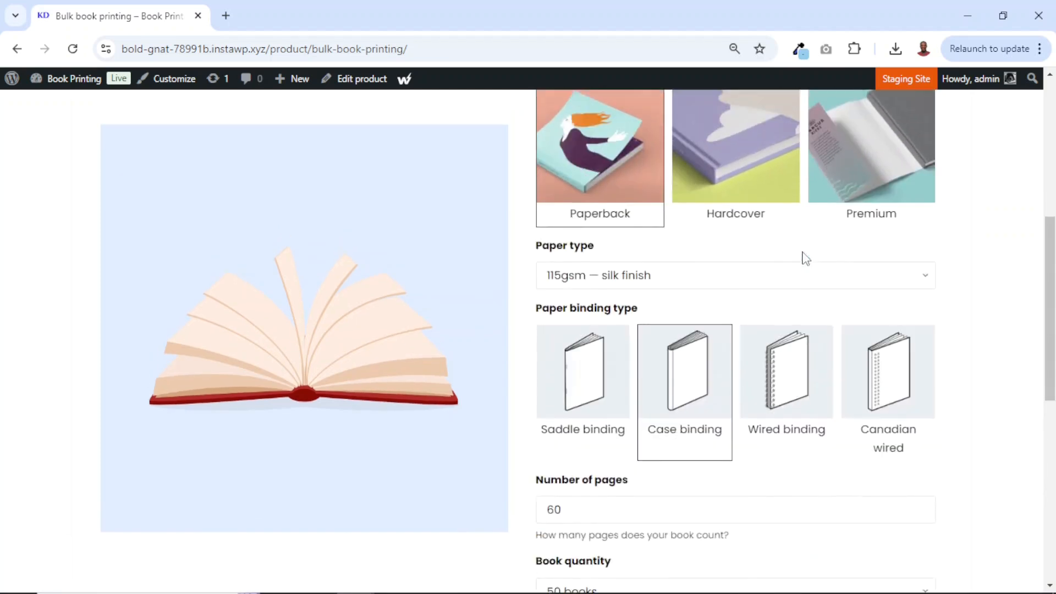
scroll(802, 260, "down", 8)
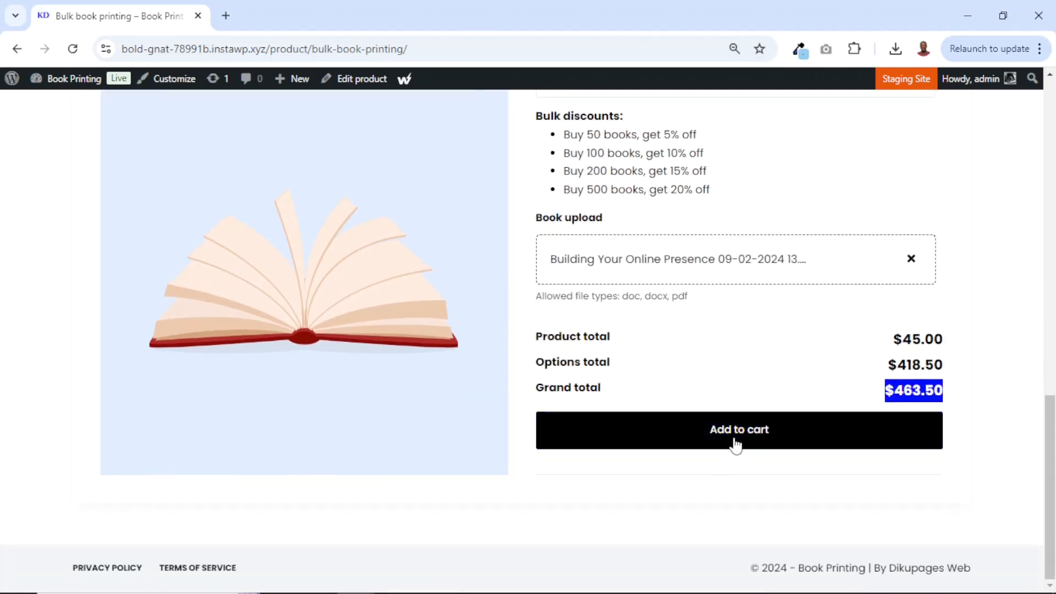
Add the configured bulk book printing product to the cart, and view the cart to check its option details.
left_click(735, 444)
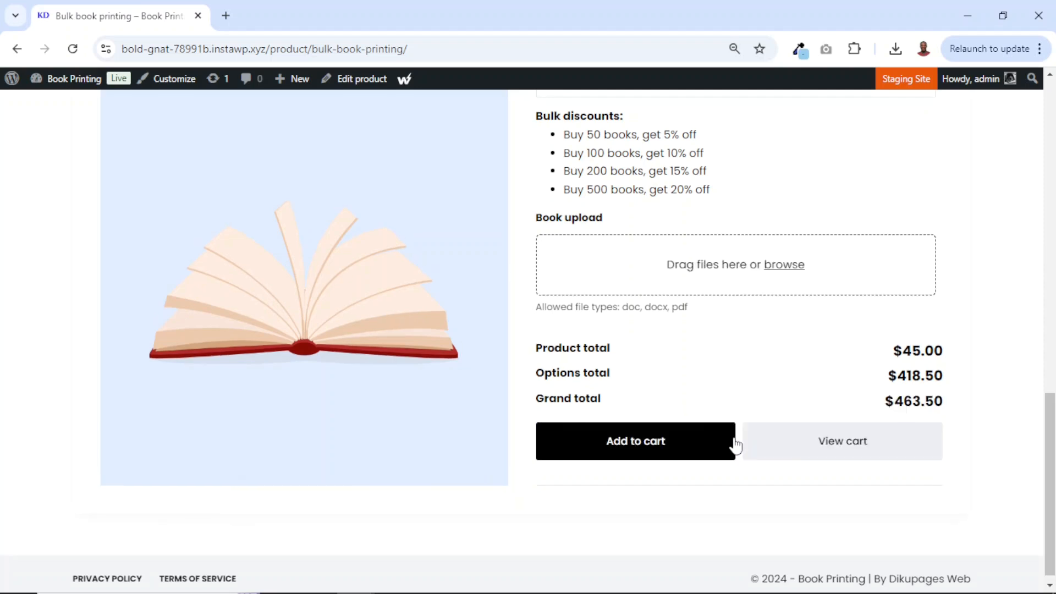
left_click(811, 447)
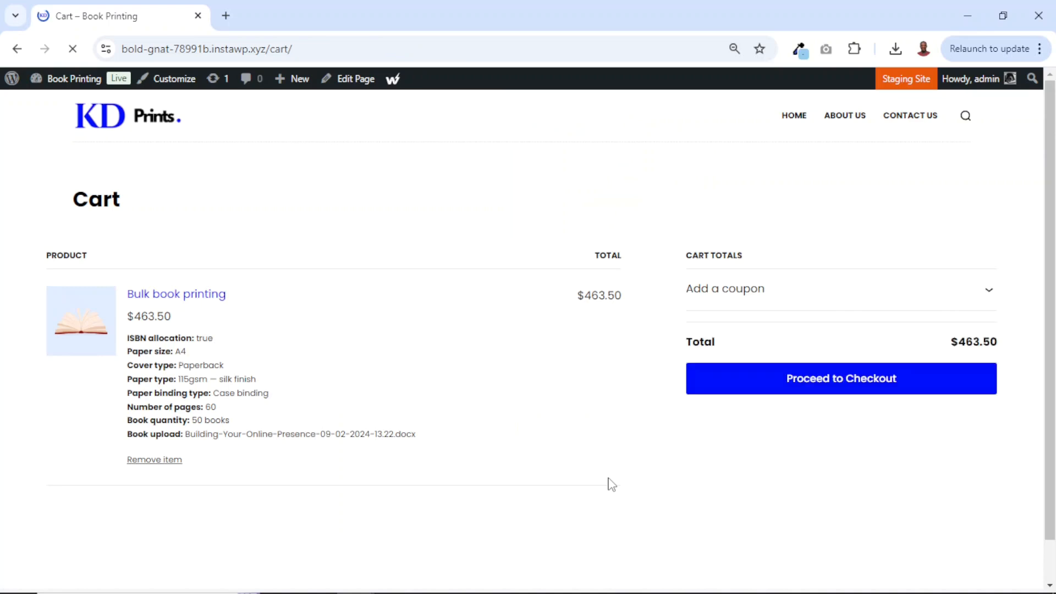
left_click_drag(128, 337, 431, 439)
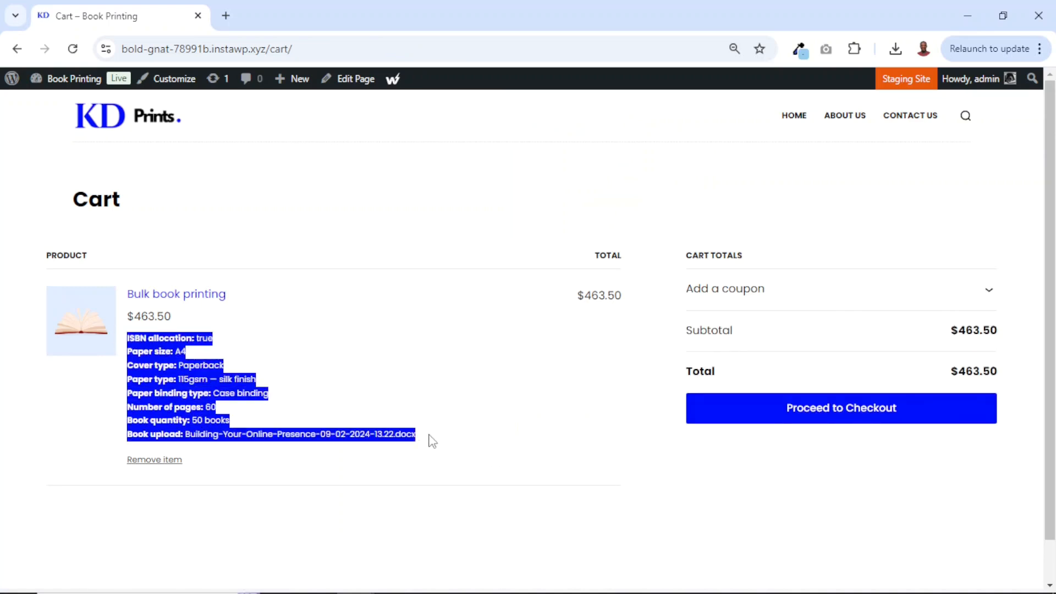
Proceed to checkout and place the order with the cash on delivery payment option.
left_click(837, 423)
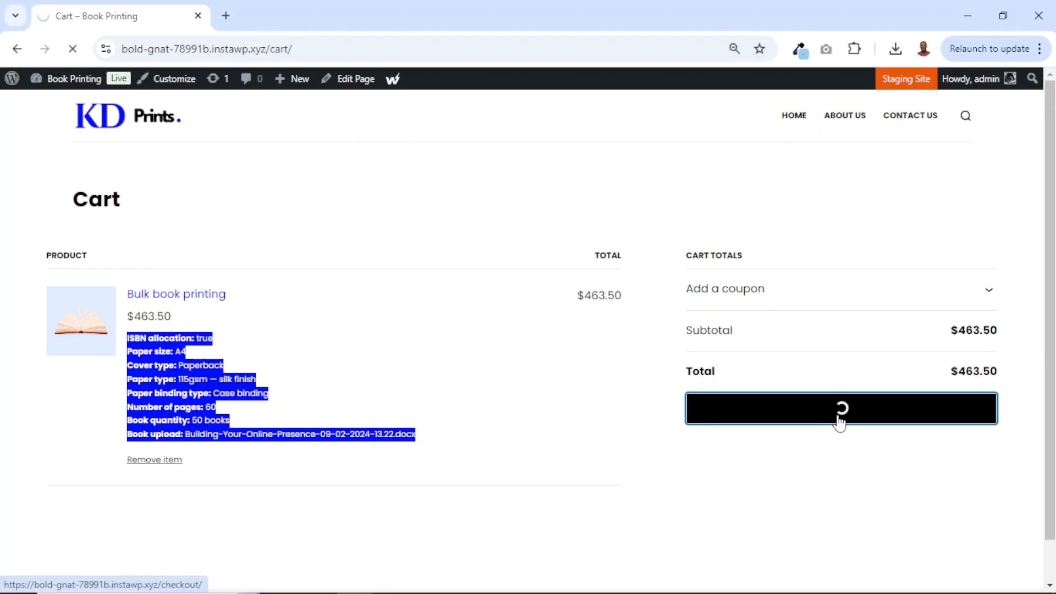
scroll(449, 523, "down", 6)
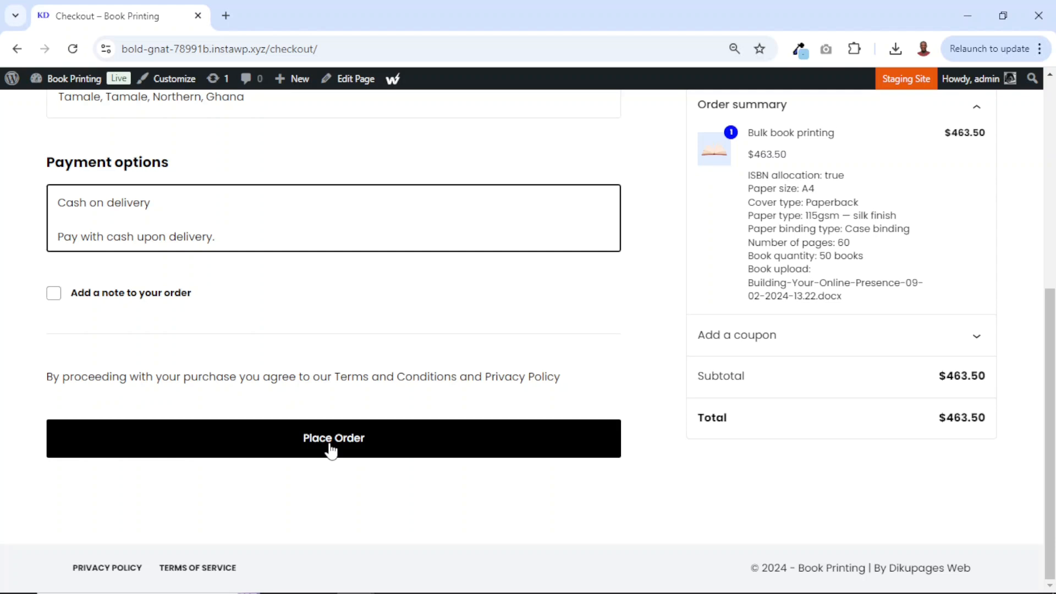
left_click(331, 447)
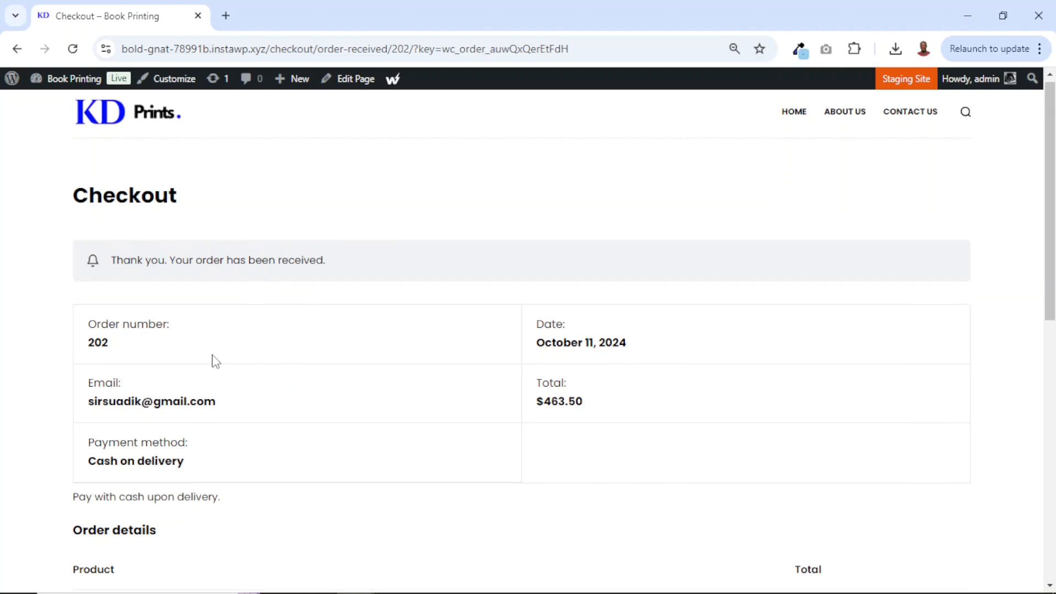
Review the order confirmation, including the ordered product's options, payment method and totals.
scroll(212, 358, "down", 2)
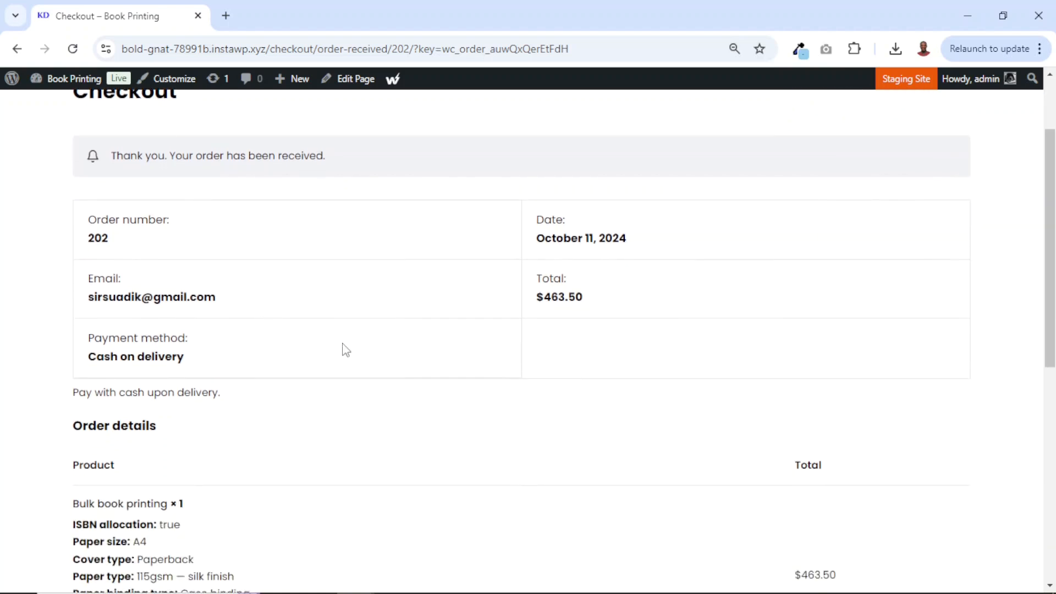
scroll(345, 350, "down", 8)
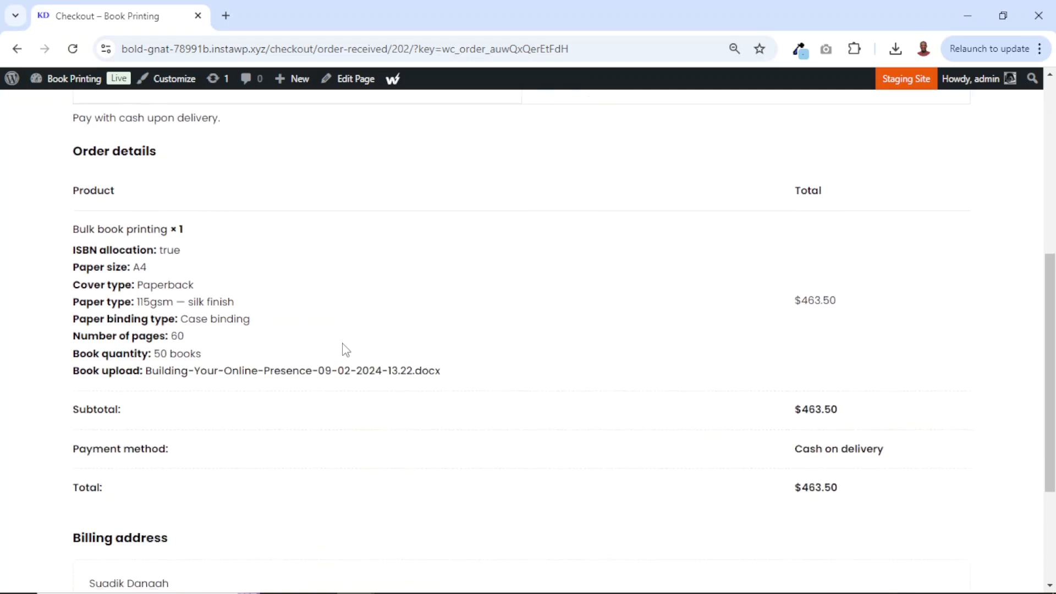
scroll(345, 350, "up", 10)
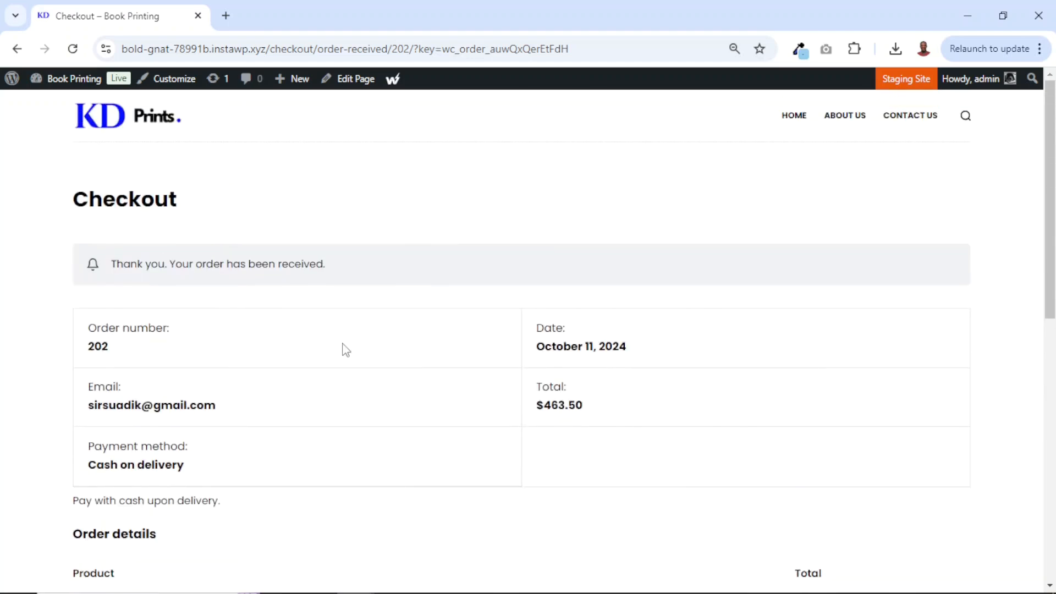
Go to the WooCommerce orders list in the site's admin dashboard and open the newest order.
mouse_move(34, 81)
left_click(63, 112)
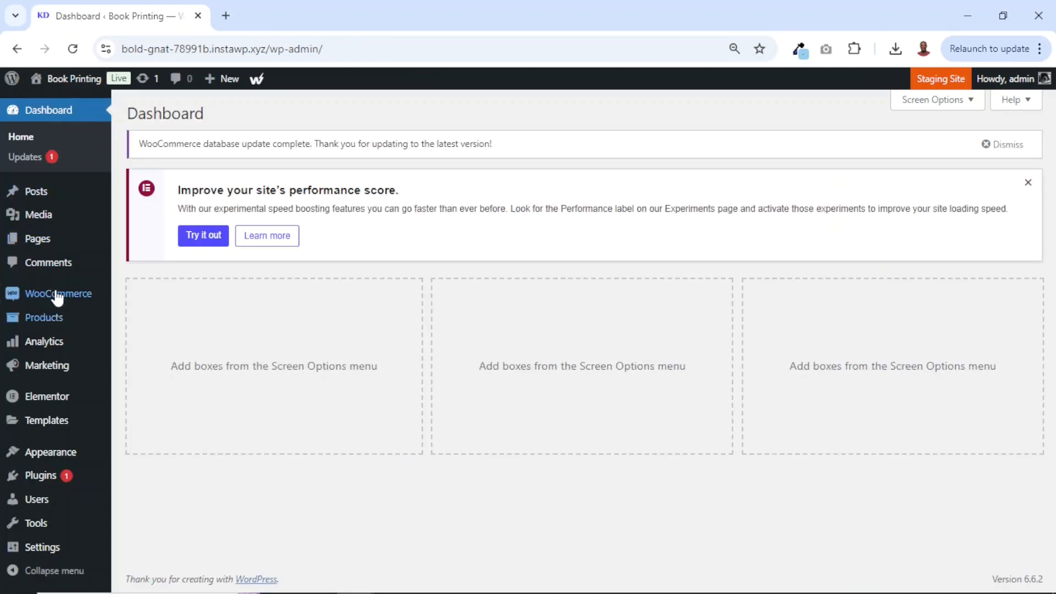
mouse_move(52, 300)
left_click(138, 317)
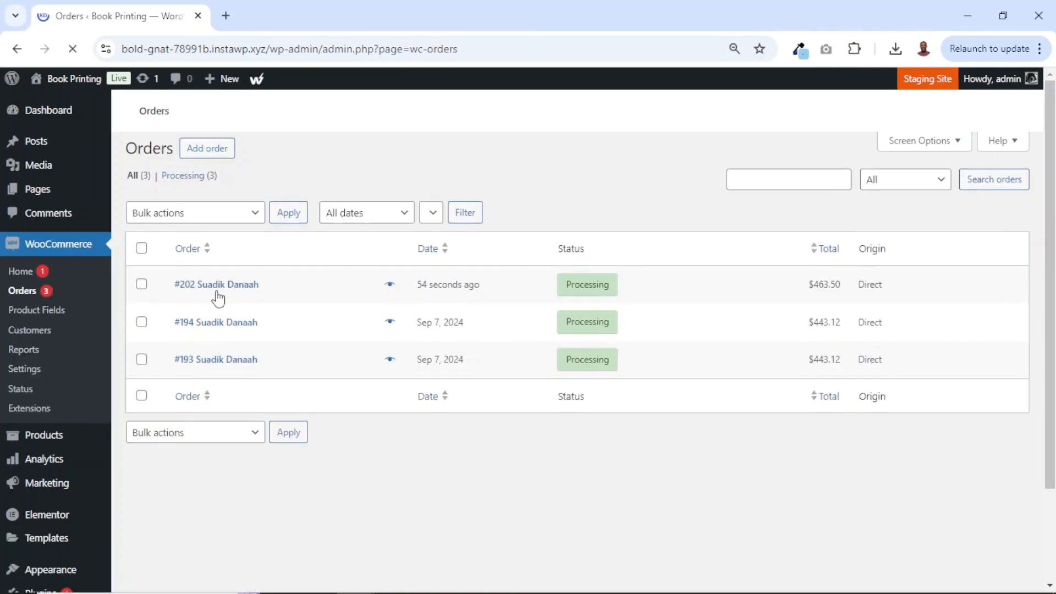
scroll(229, 401, "down", 3)
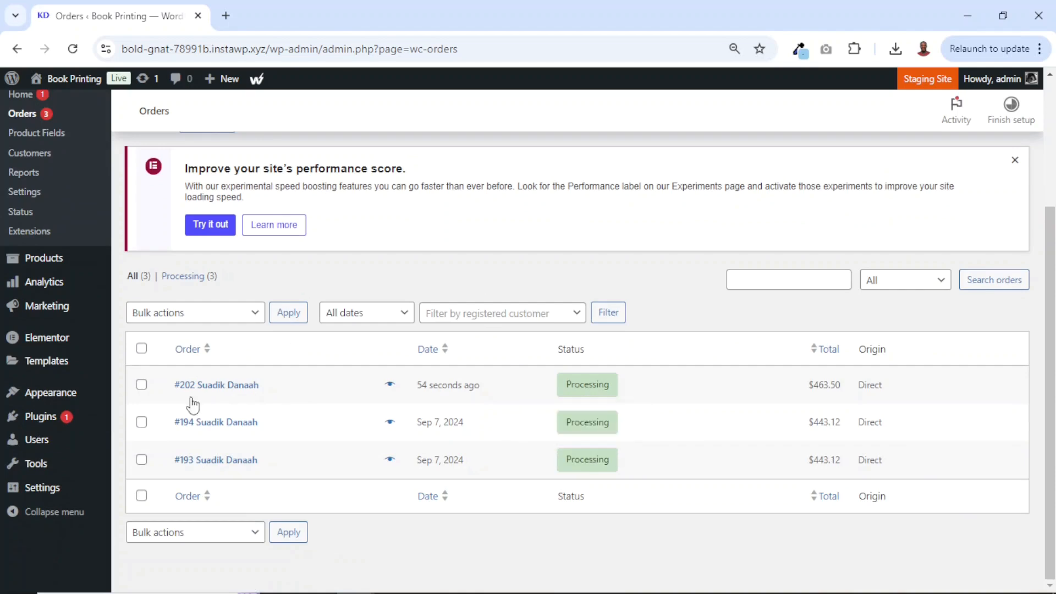
left_click(220, 386)
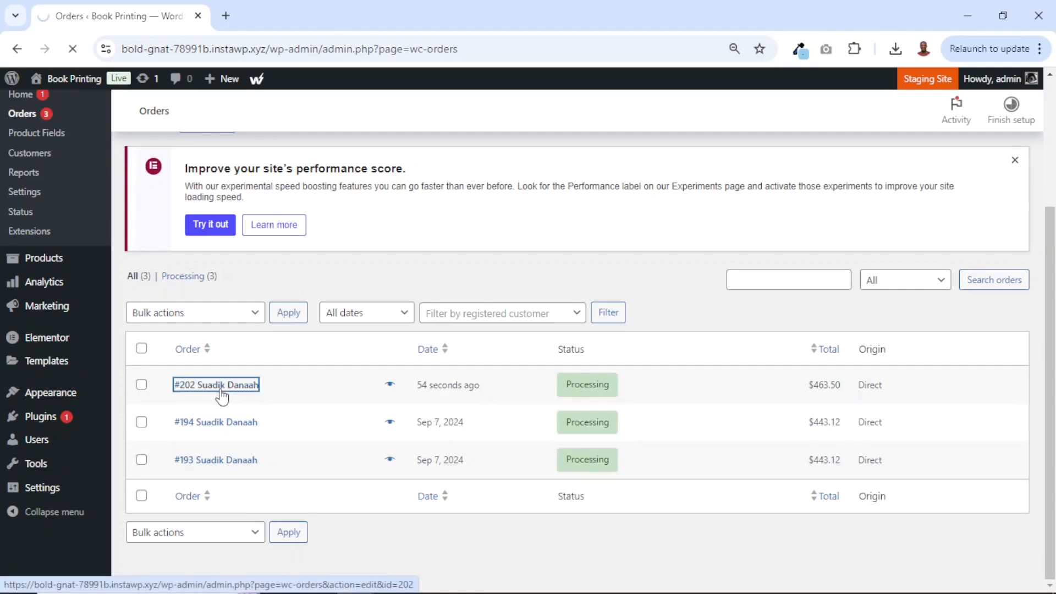
Review the order's bulk book printing item details and download the customer's uploaded book file.
scroll(306, 418, "down", 4)
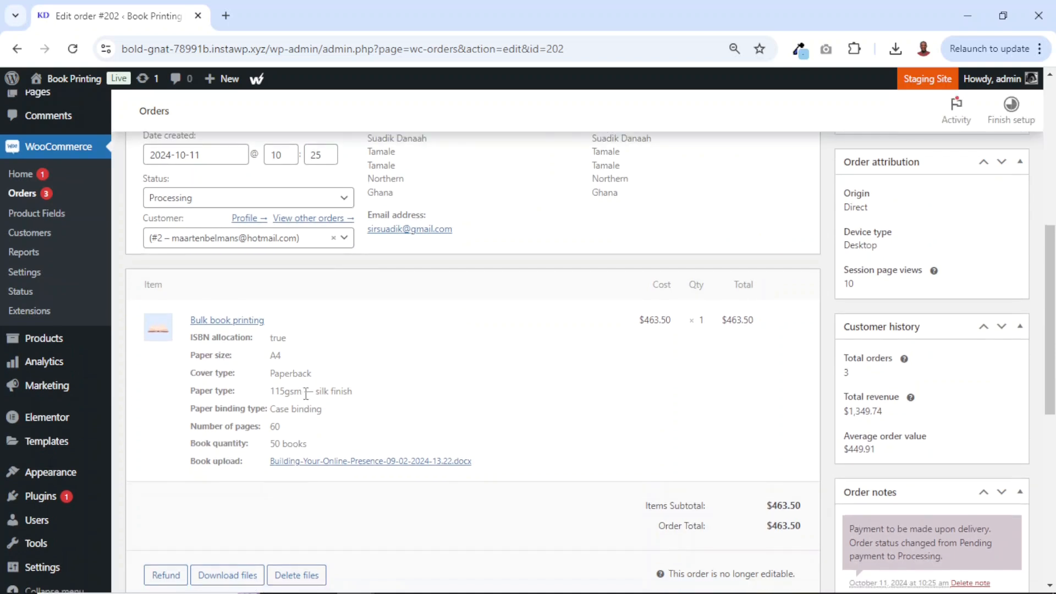
scroll(346, 428, "down", 1)
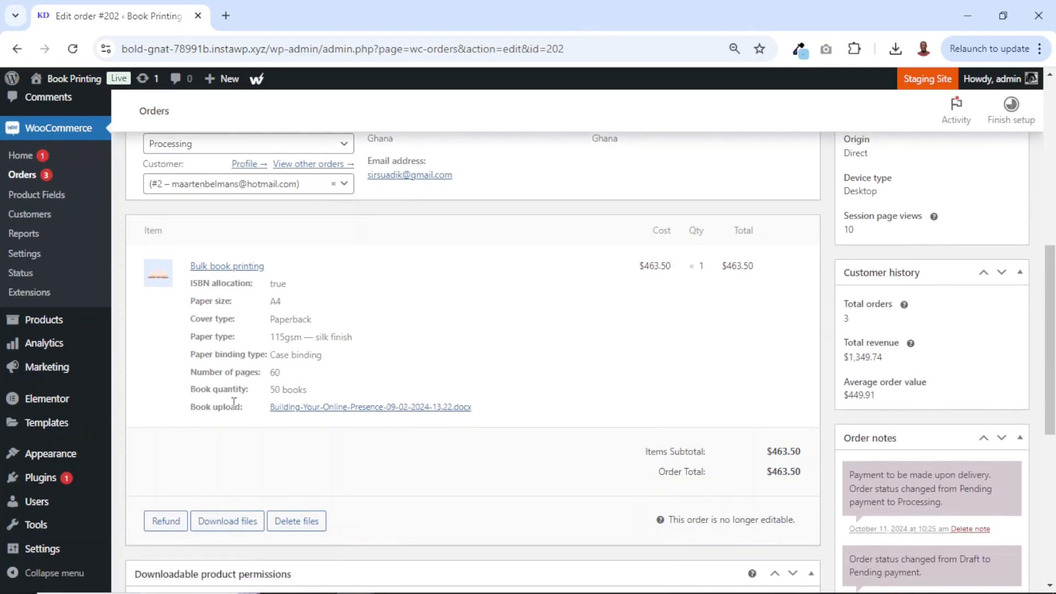
left_click(334, 407)
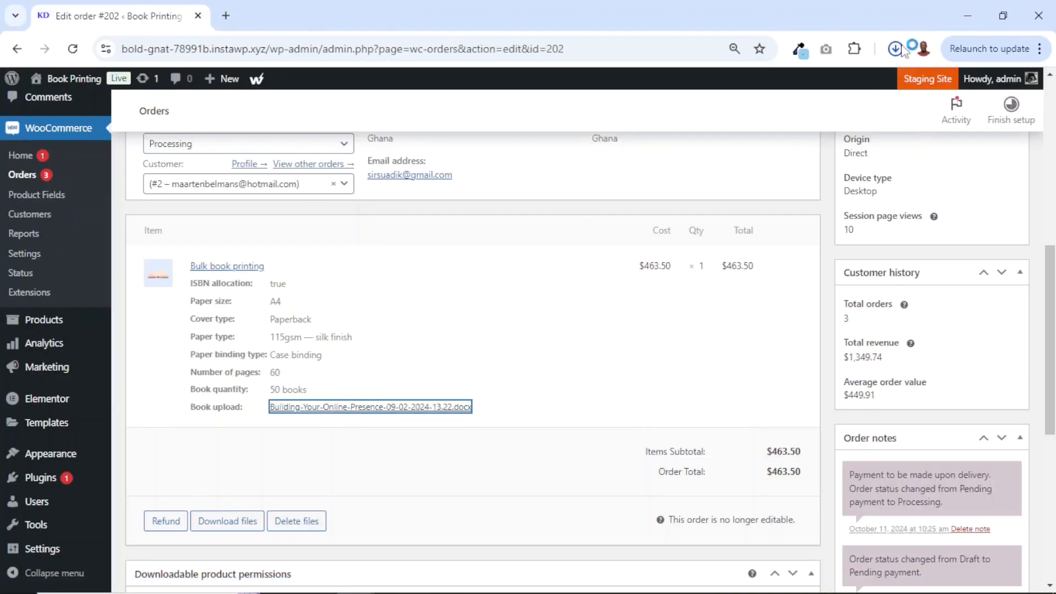
left_click(895, 52)
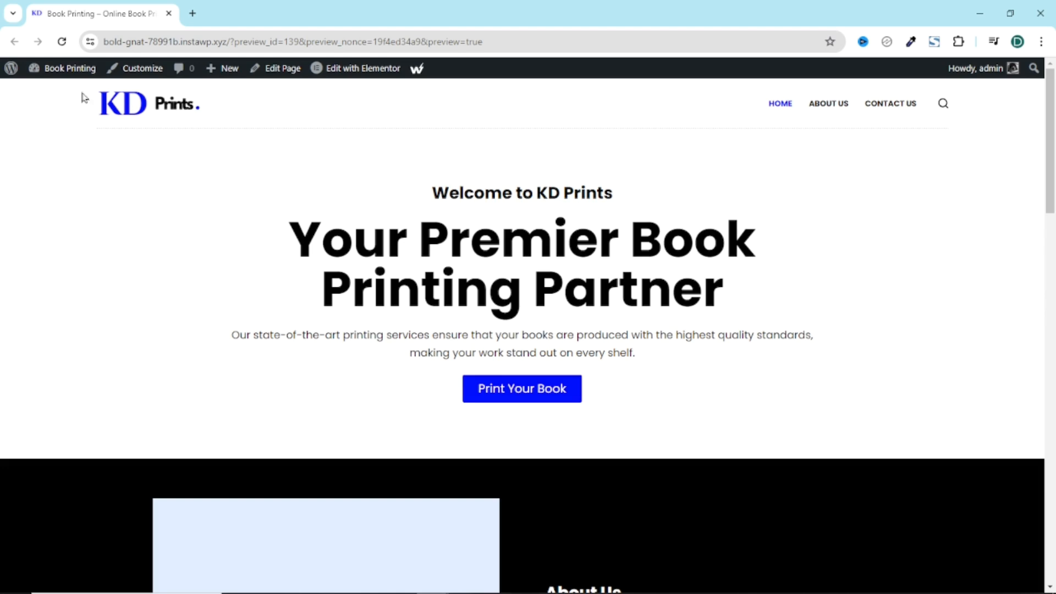
Search the new plugins for woocommerce, and install and activate the WooCommerce plugin.
mouse_move(55, 71)
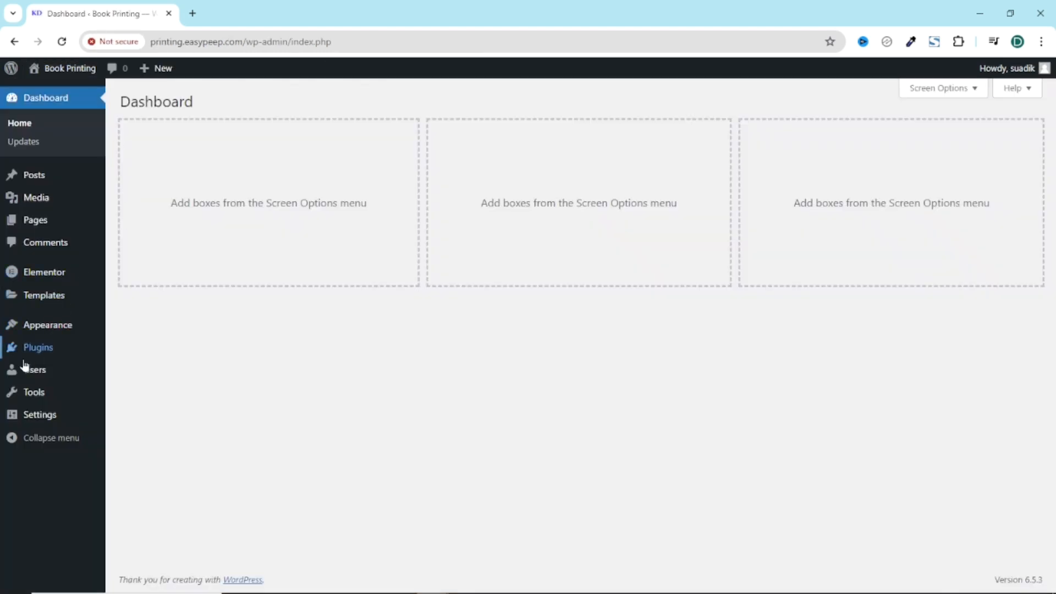
mouse_move(43, 361)
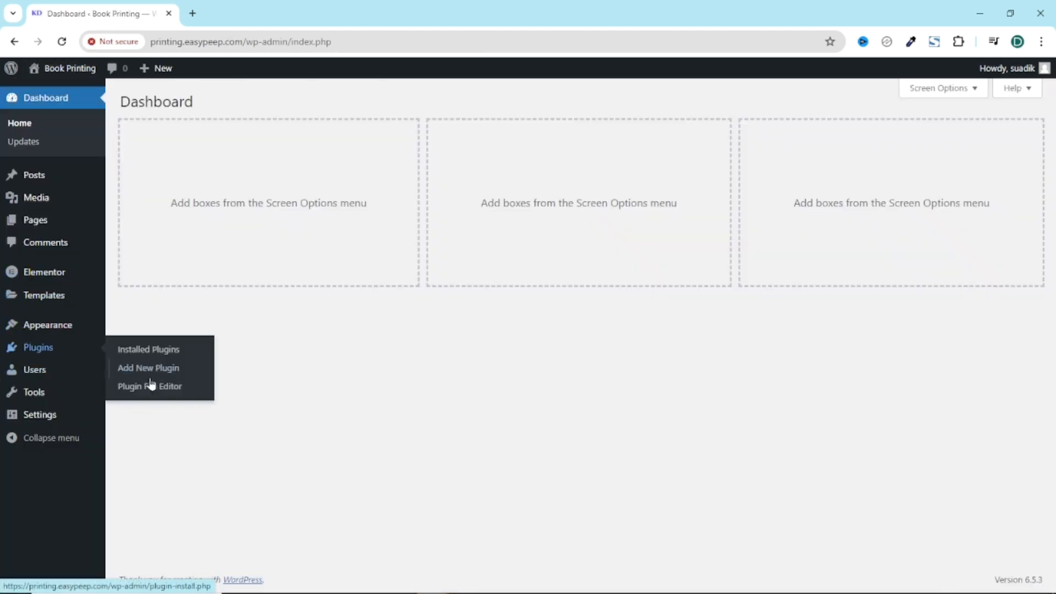
left_click(162, 369)
left_click(925, 258)
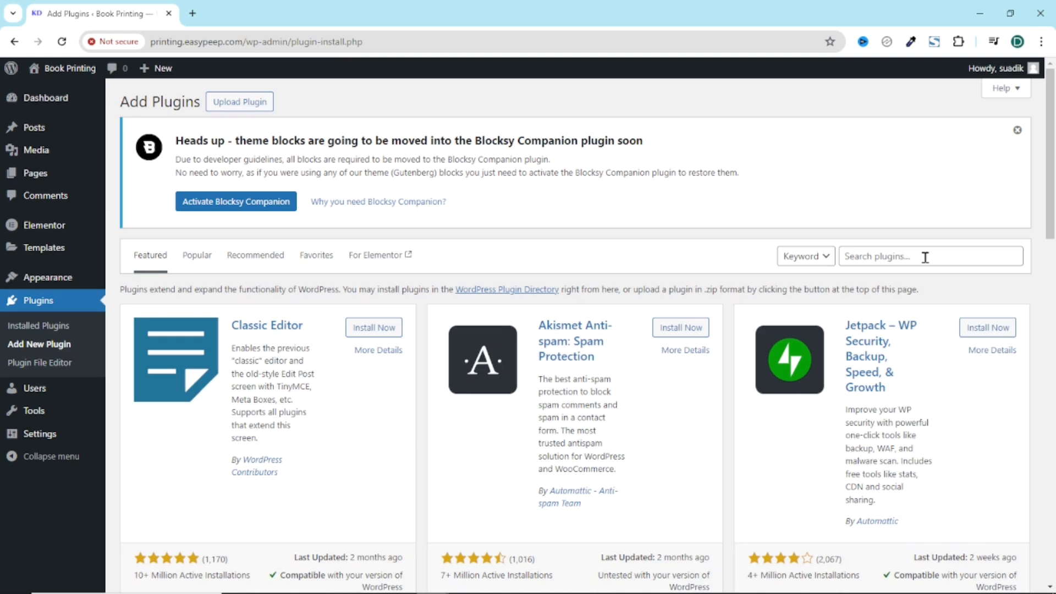
type("woo")
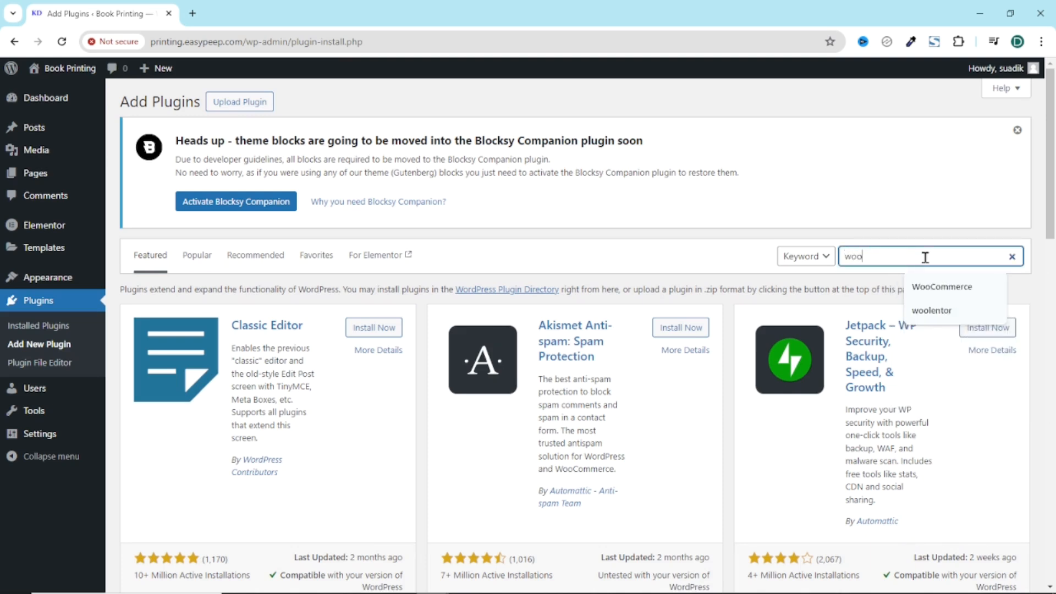
type("commerce")
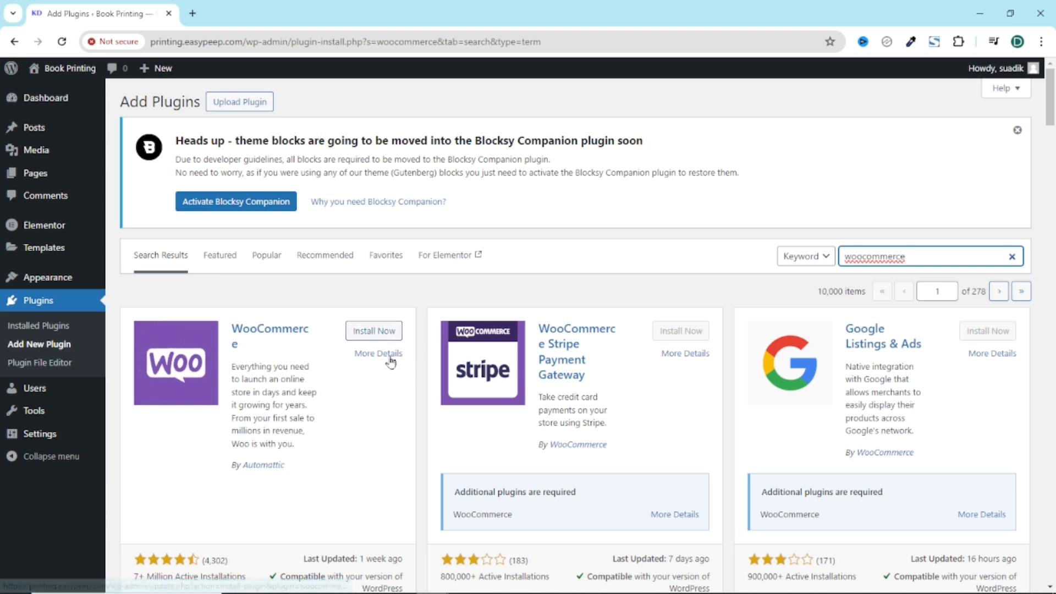
left_click(372, 340)
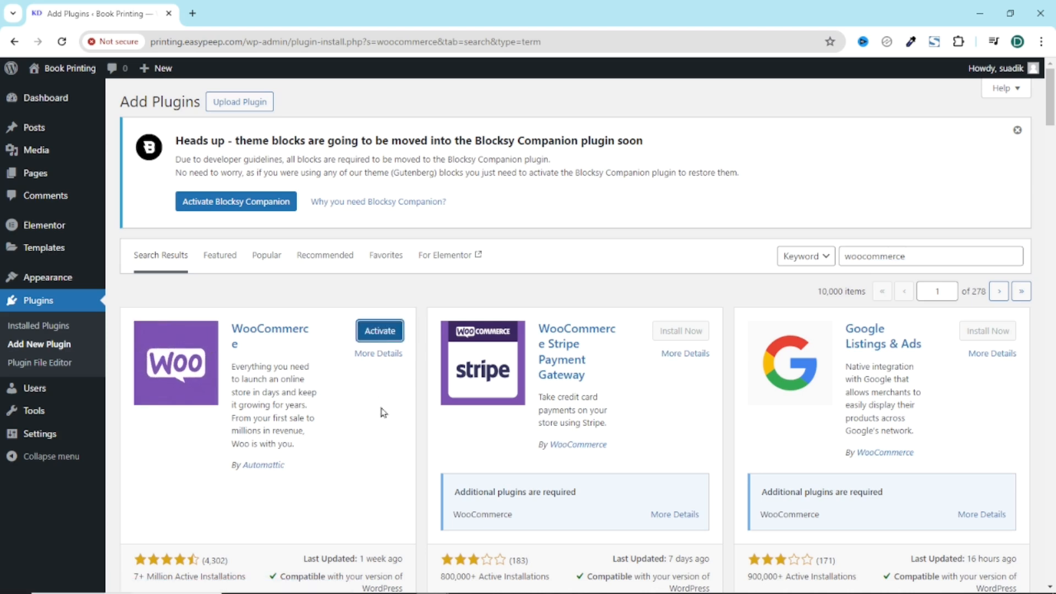
left_click(381, 332)
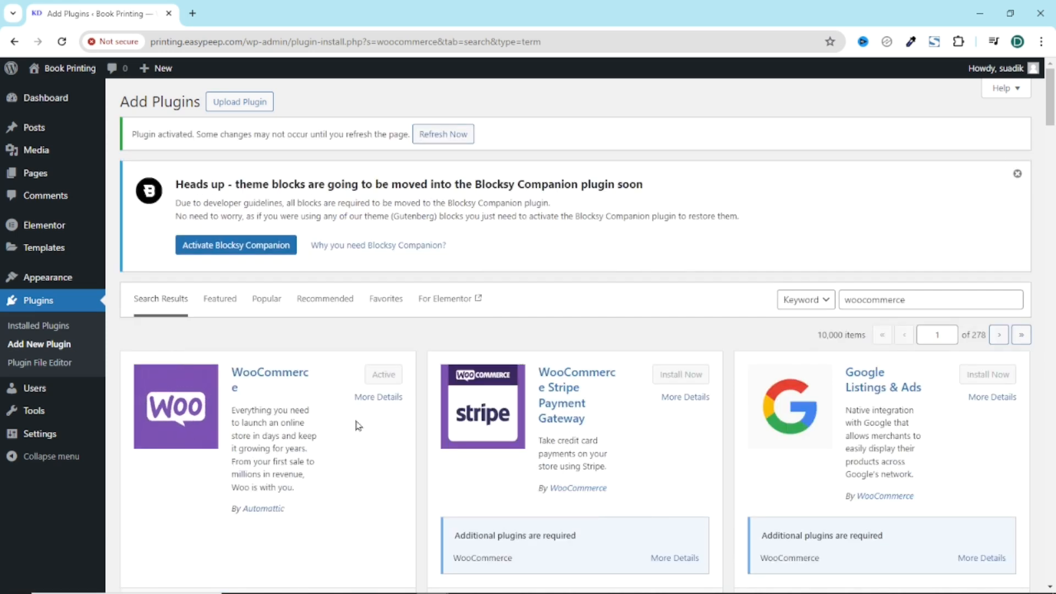
Refresh the admin page after the WooCommerce activation and skip the guided store setup.
left_click(444, 137)
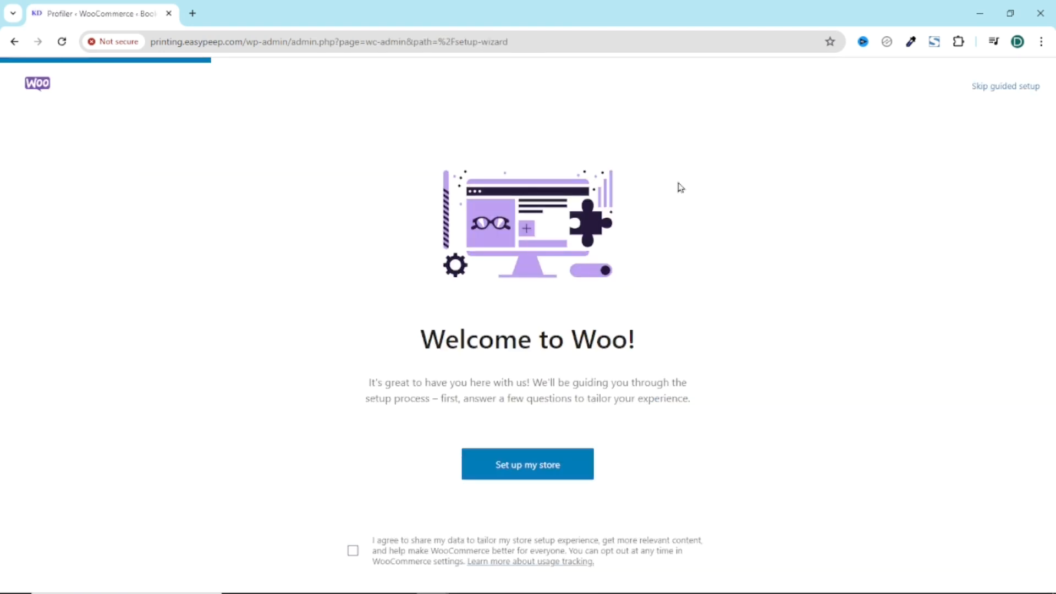
left_click(1002, 94)
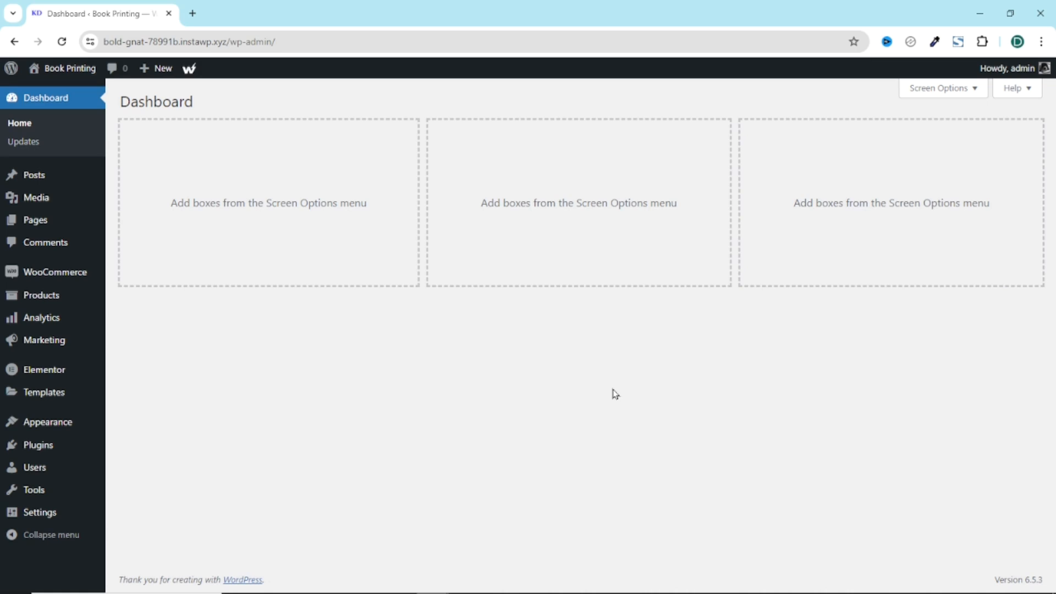
Open dikupages.com/addons in a new tab and go to the Advanced Product Fields for WooCommerce plugin's details page.
left_click(193, 13)
type("dikupage")
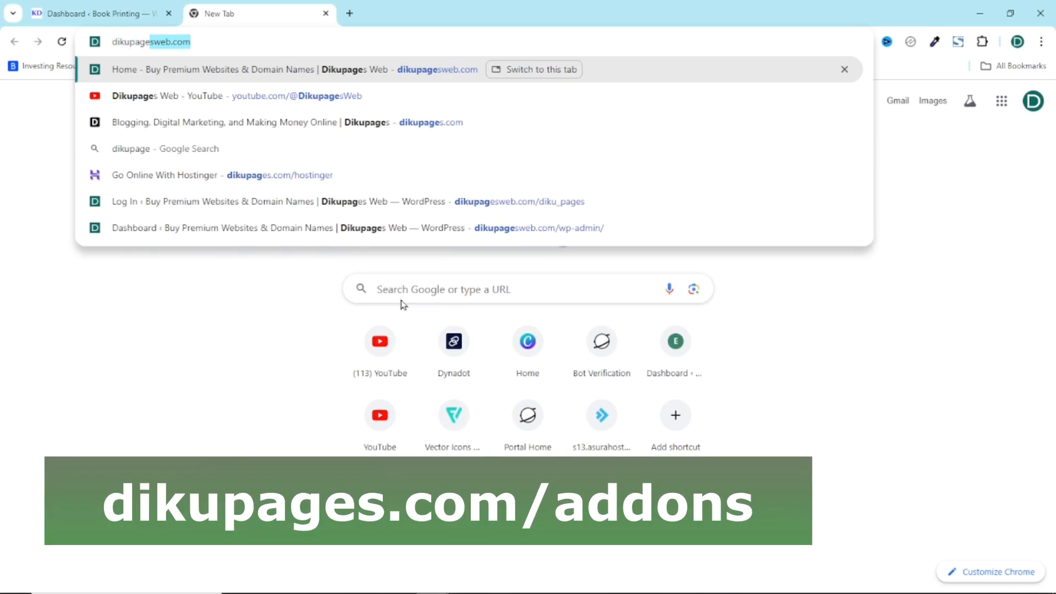
type("s.com/")
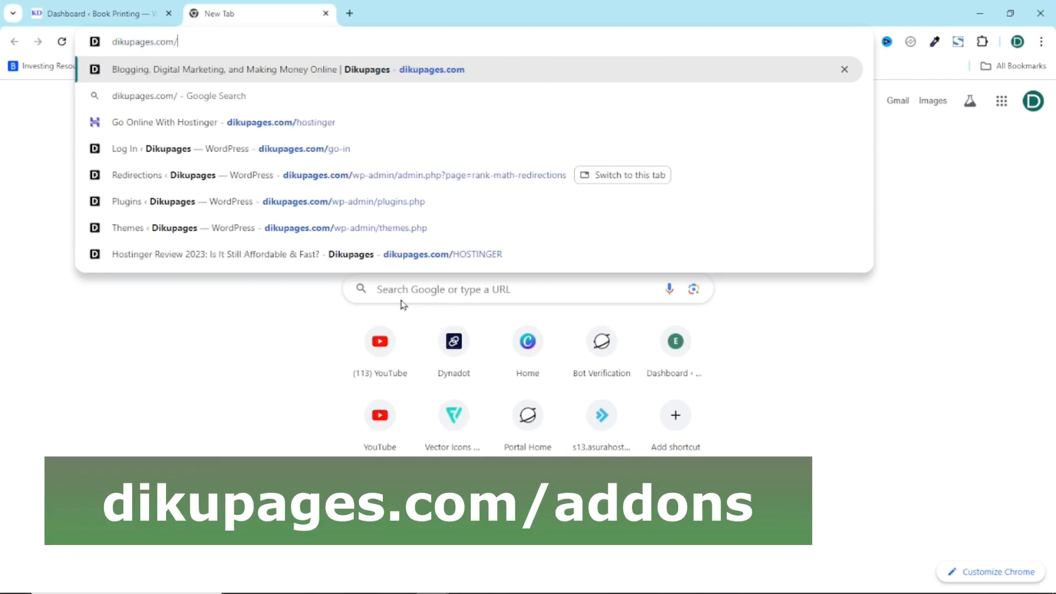
type("addons")
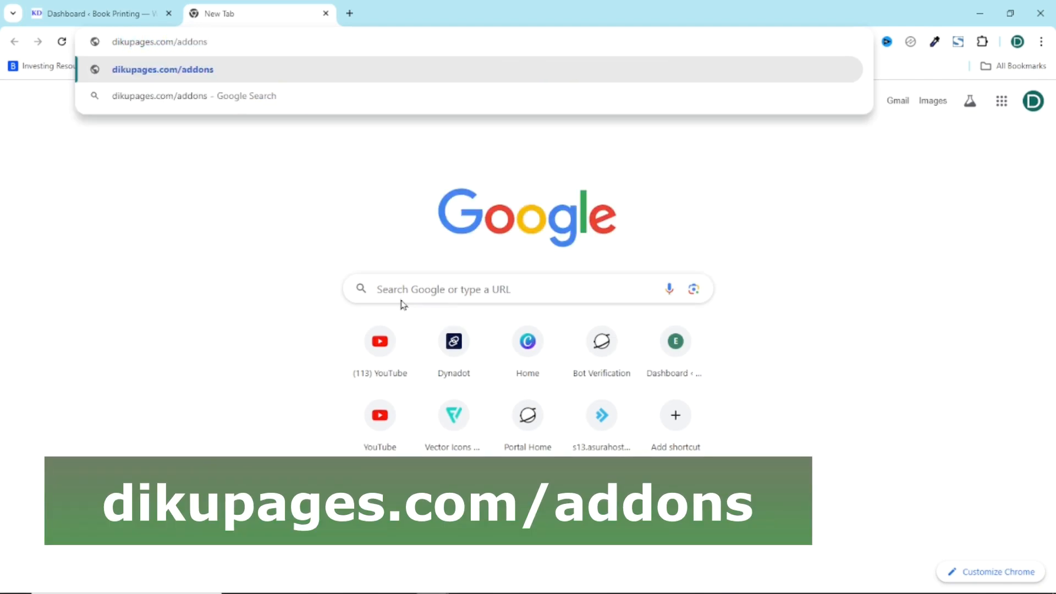
key("Return")
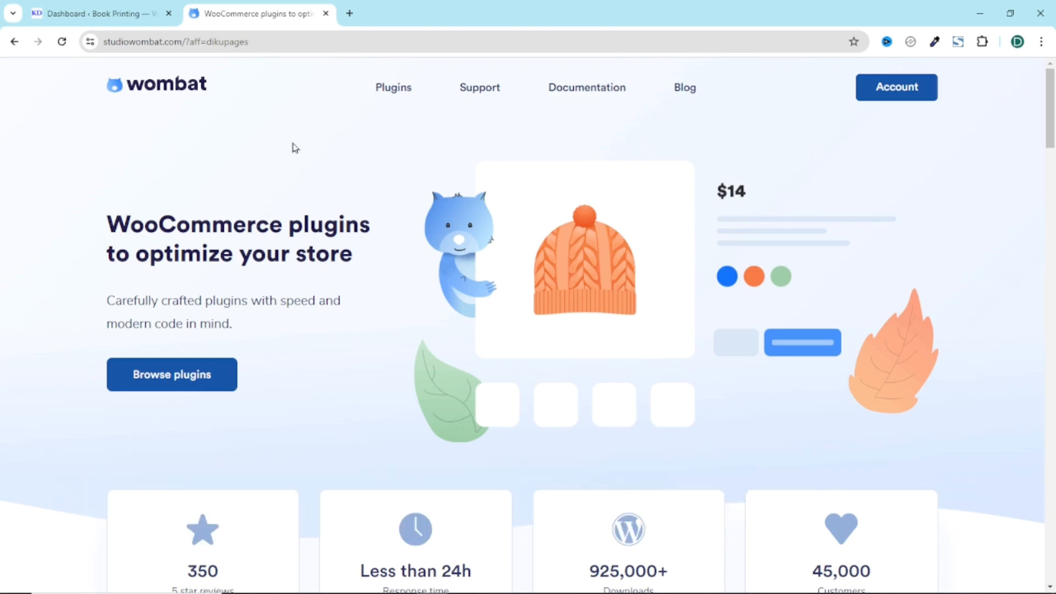
left_click(397, 96)
scroll(522, 237, "down", 3)
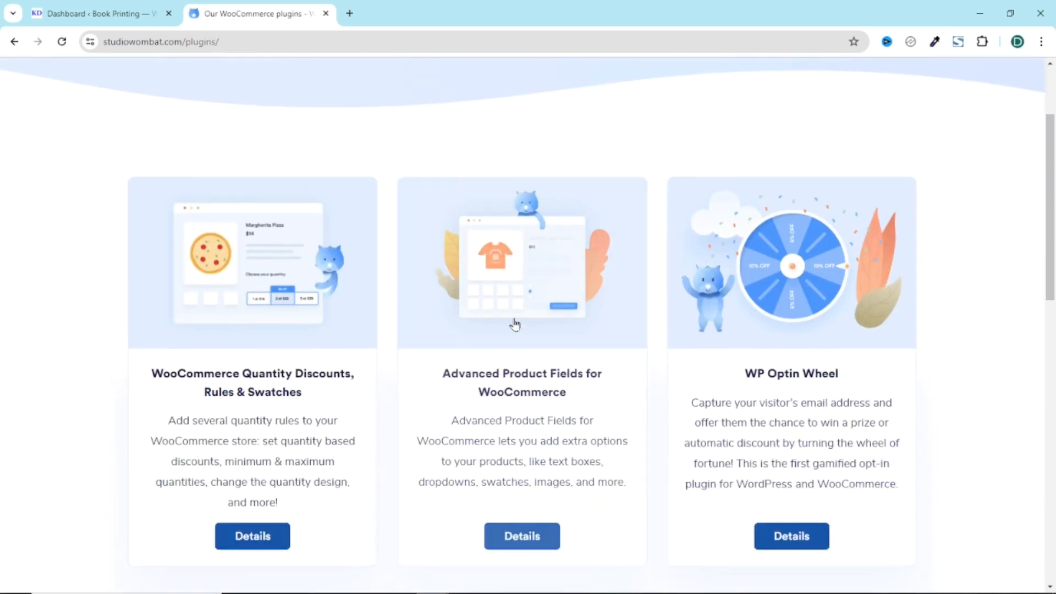
left_click(529, 296)
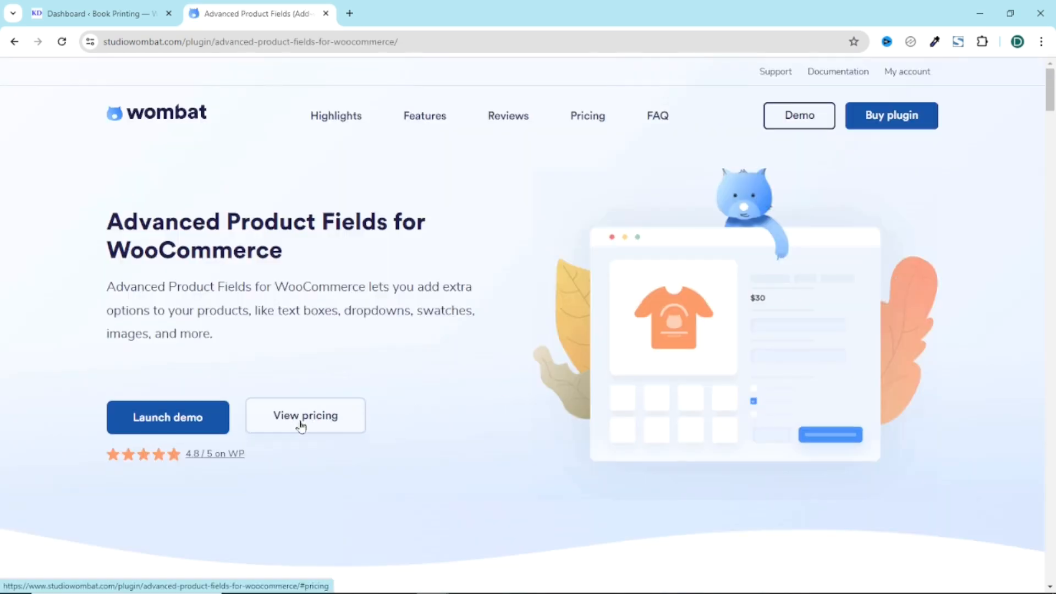
Compare the yearly and lifetime pricing of the plugin's Pro, Extended and Extended Bundle plans.
left_click(300, 424)
scroll(497, 346, "down", 2)
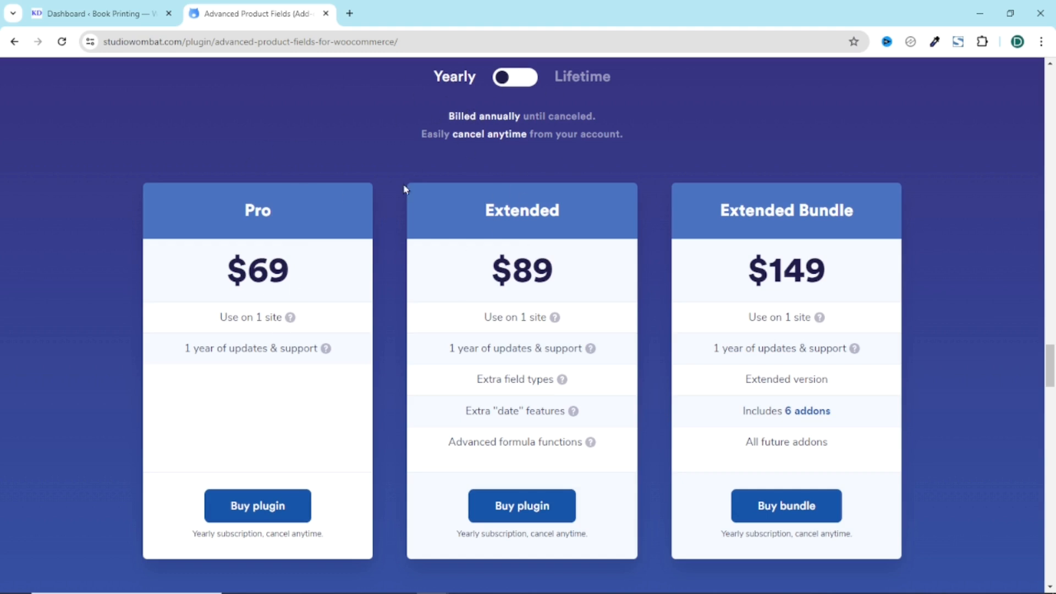
left_click(529, 80)
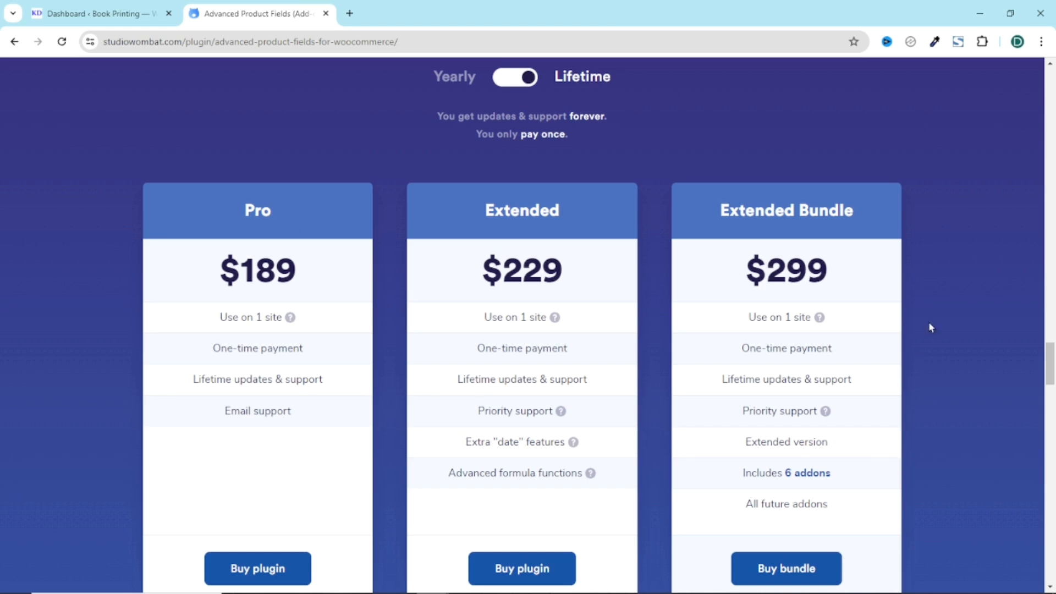
left_click(515, 77)
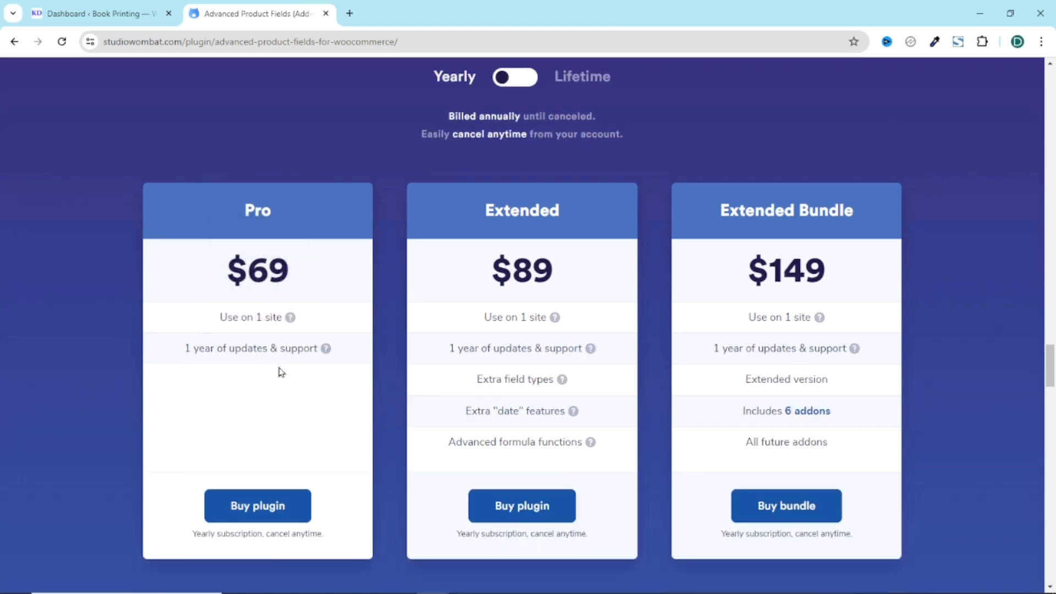
left_click(529, 83)
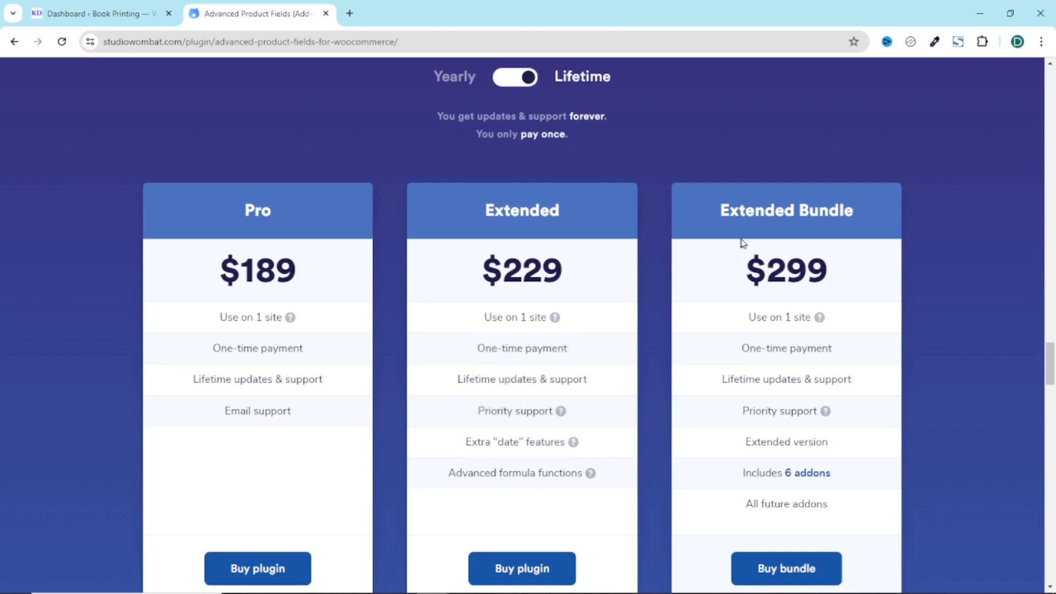
Look through the Extended Bundle's 6 addons in a separate tab, close it and return to the Extended plan's pricing.
right_click(806, 478)
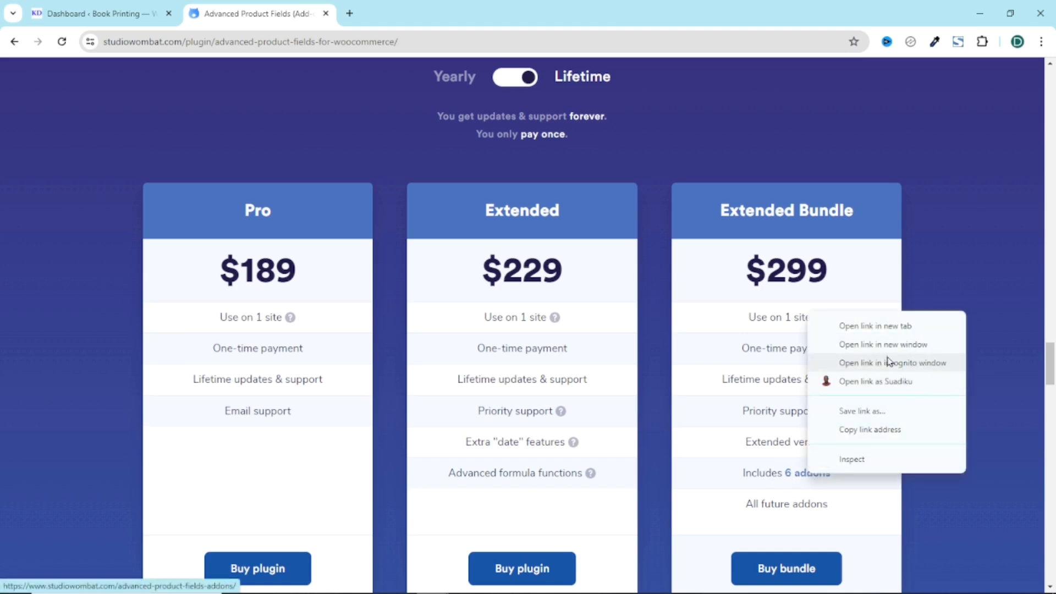
left_click(863, 326)
key("ctrl+Tab")
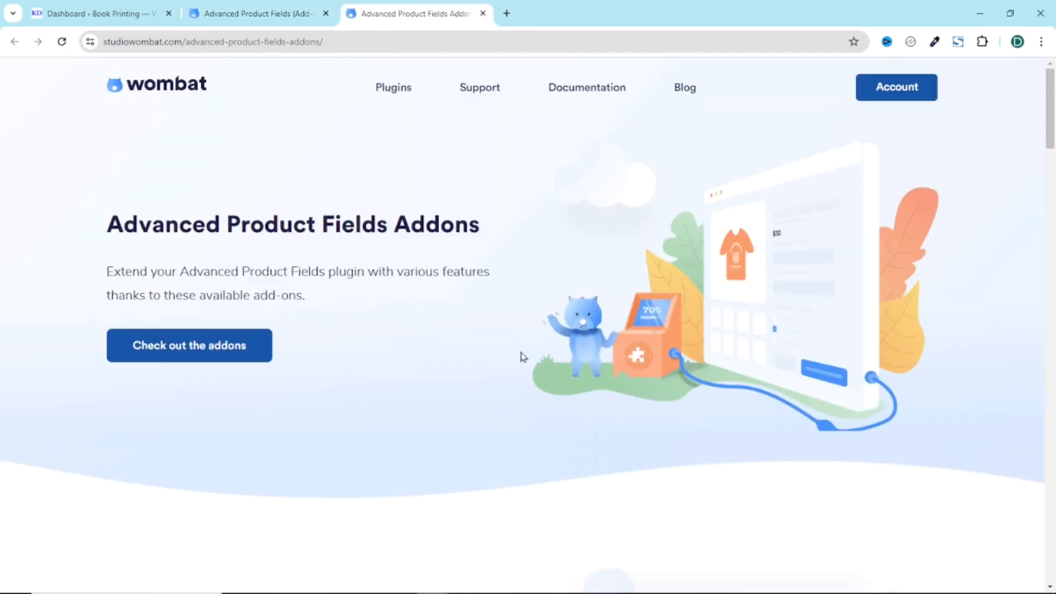
scroll(523, 358, "down", 20)
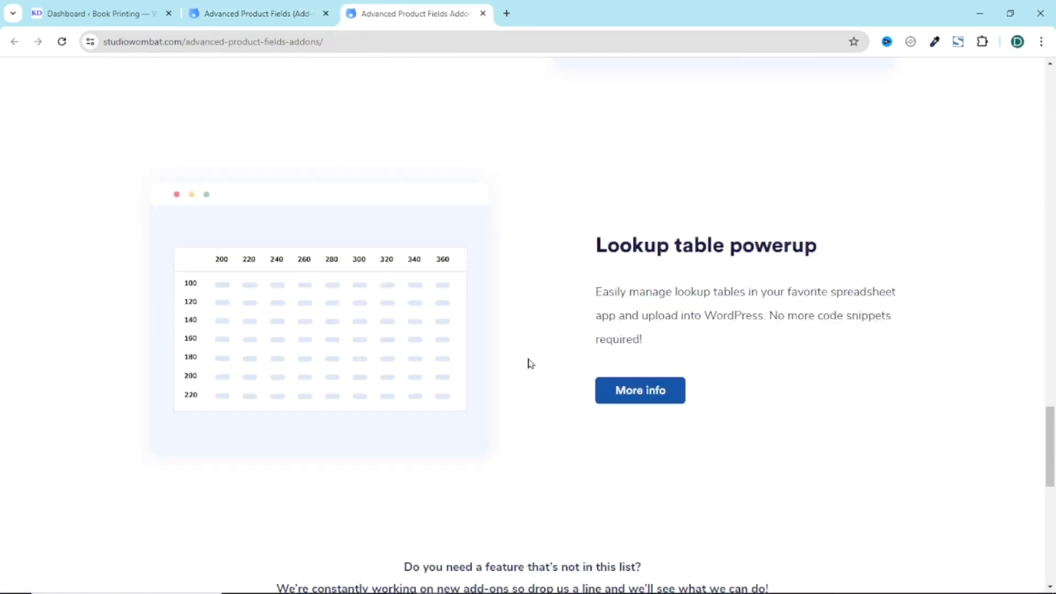
scroll(530, 362, "up", 2)
left_click(297, 15)
left_click(482, 13)
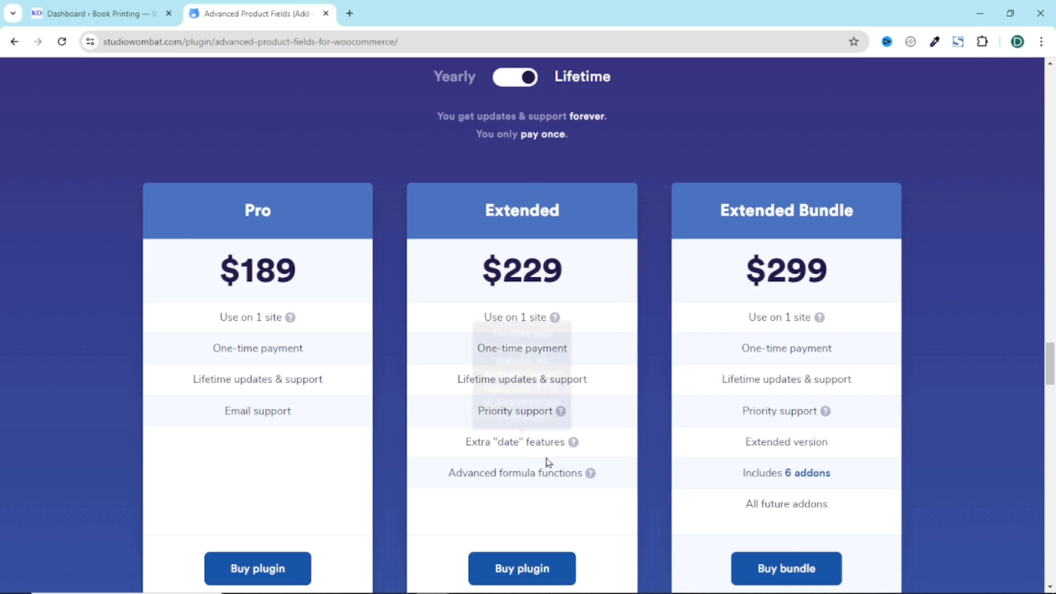
left_click_drag(486, 213, 556, 210)
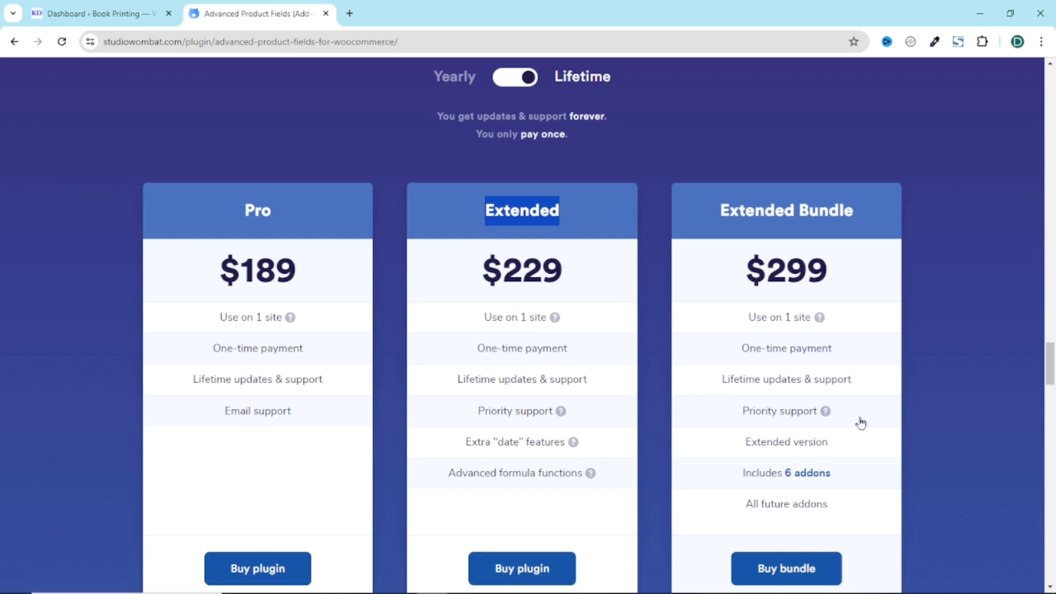
From the Wombat account, download the Advanced Product Fields for WooCommerce plugin and copy its license key.
scroll(936, 436, "up", 10)
scroll(935, 436, "up", 15)
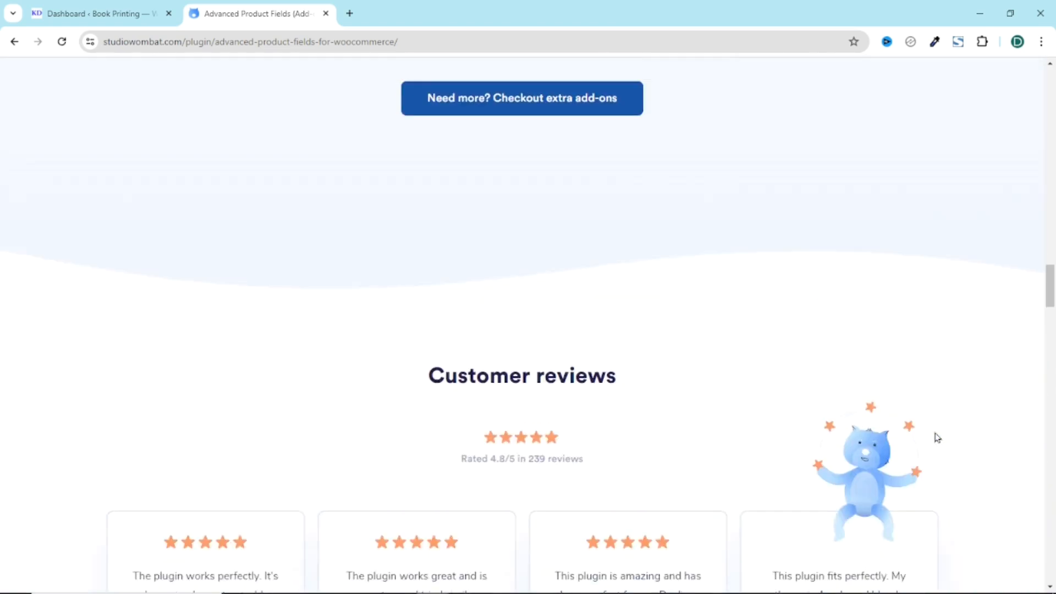
scroll(862, 348, "up", 5)
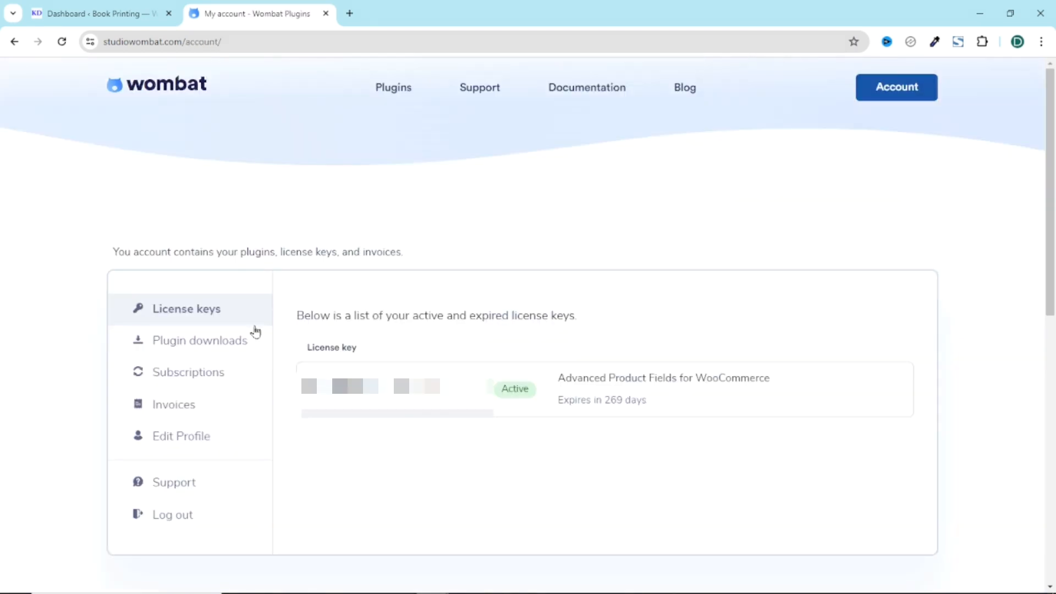
left_click(191, 350)
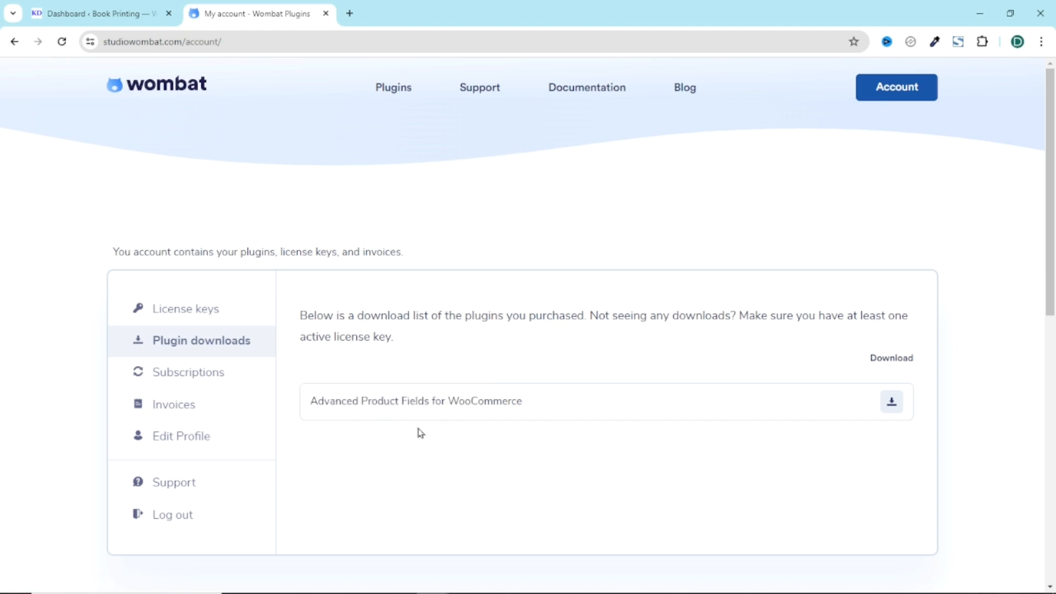
left_click(892, 409)
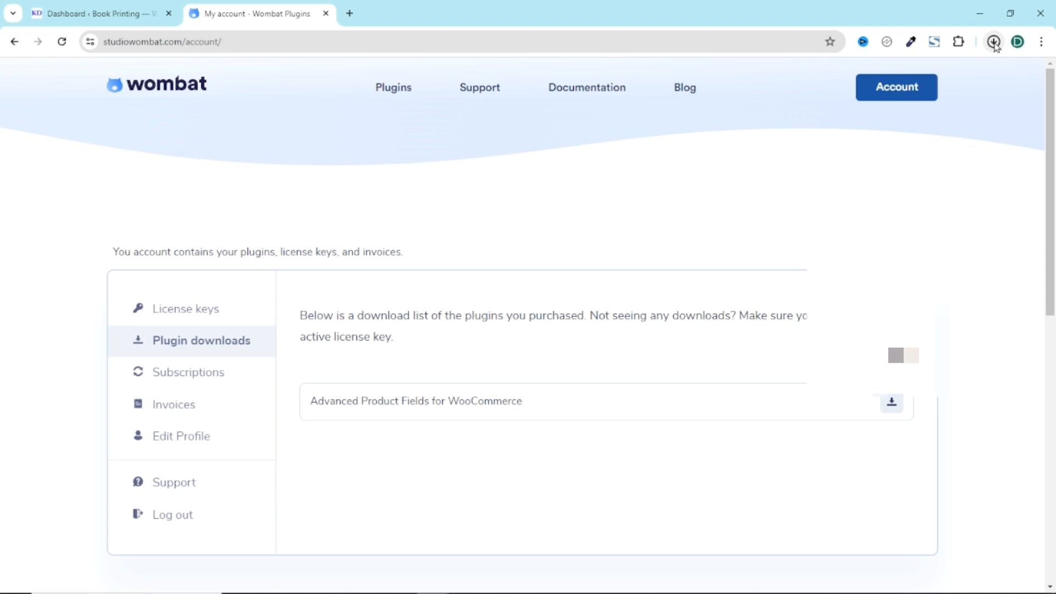
left_click(993, 41)
left_click(620, 186)
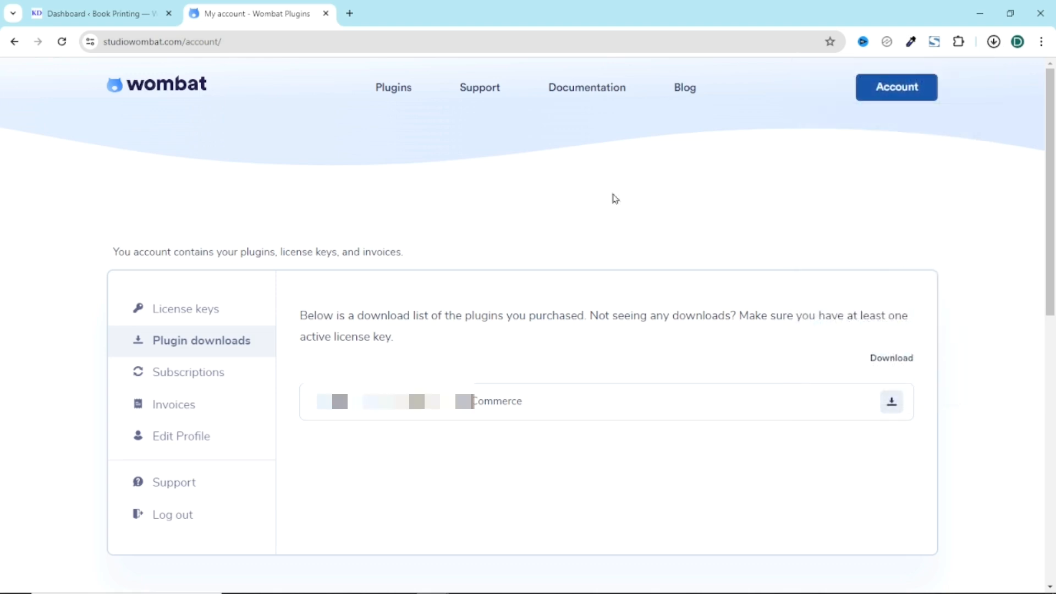
left_click(190, 313)
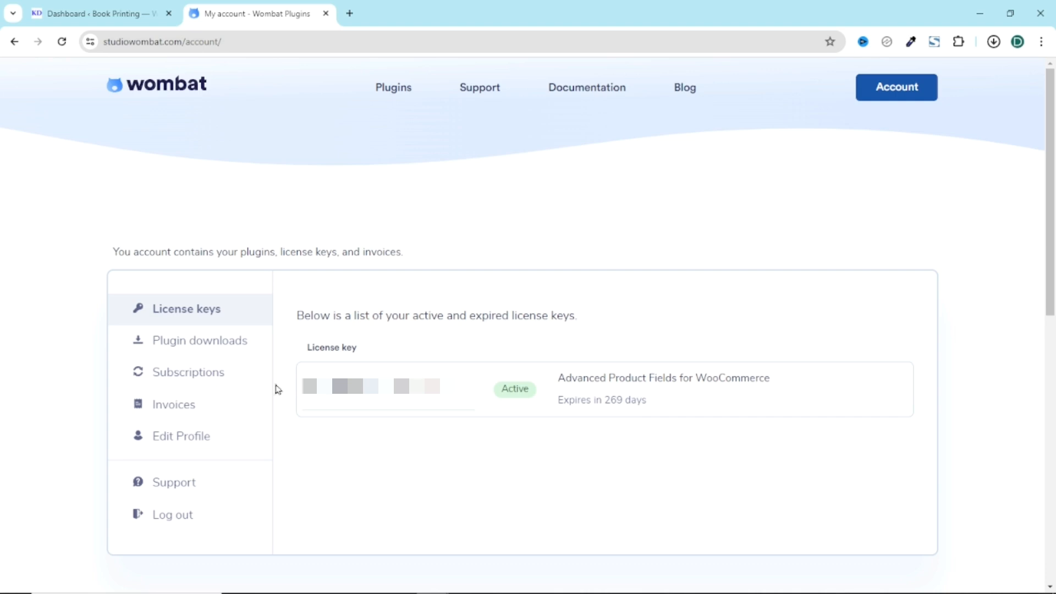
left_click_drag(303, 386, 456, 386)
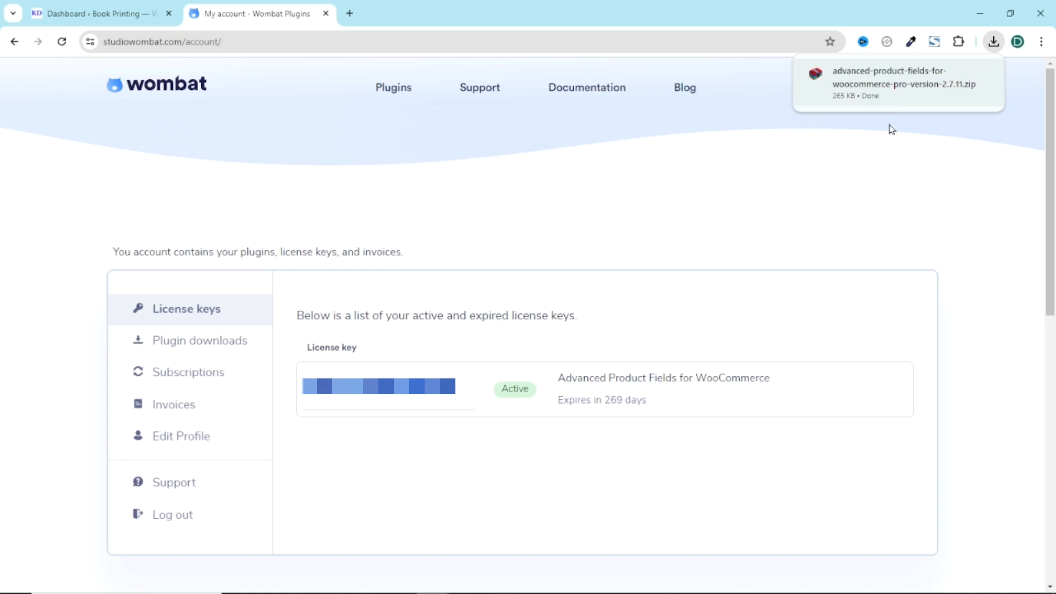
In the WordPress admin, upload advanced-product-fields-for-woocommerce-pro-version-2.7.11.zip as a new plugin, then install and activate it.
left_click(82, 13)
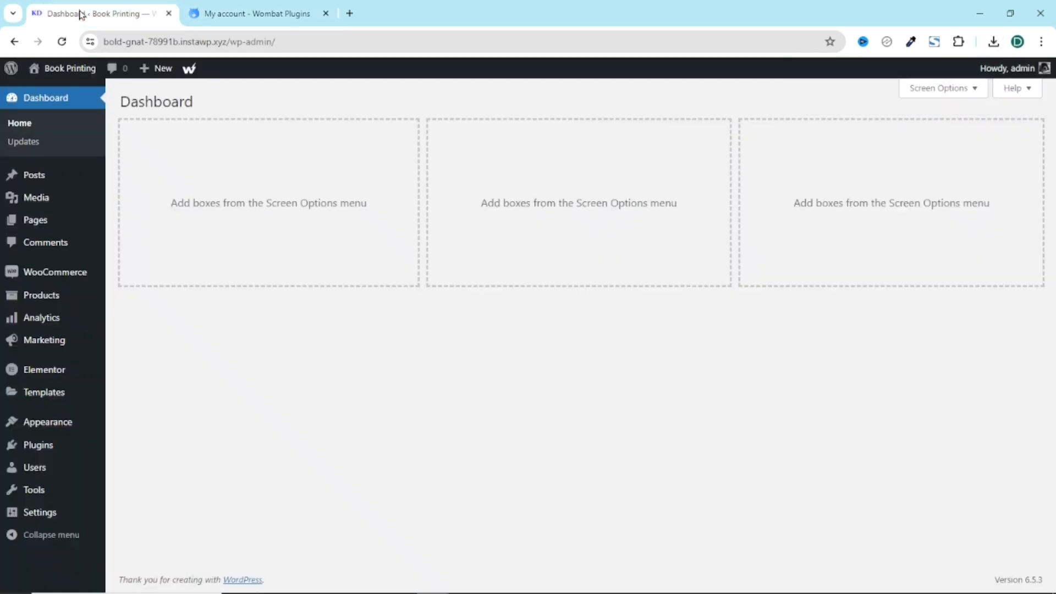
mouse_move(23, 458)
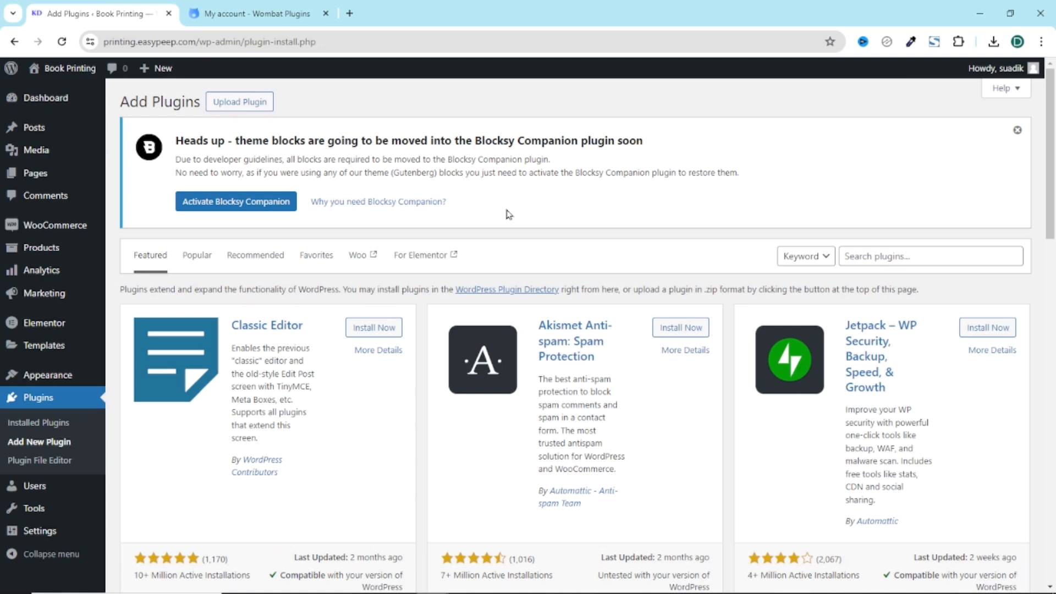
left_click(253, 110)
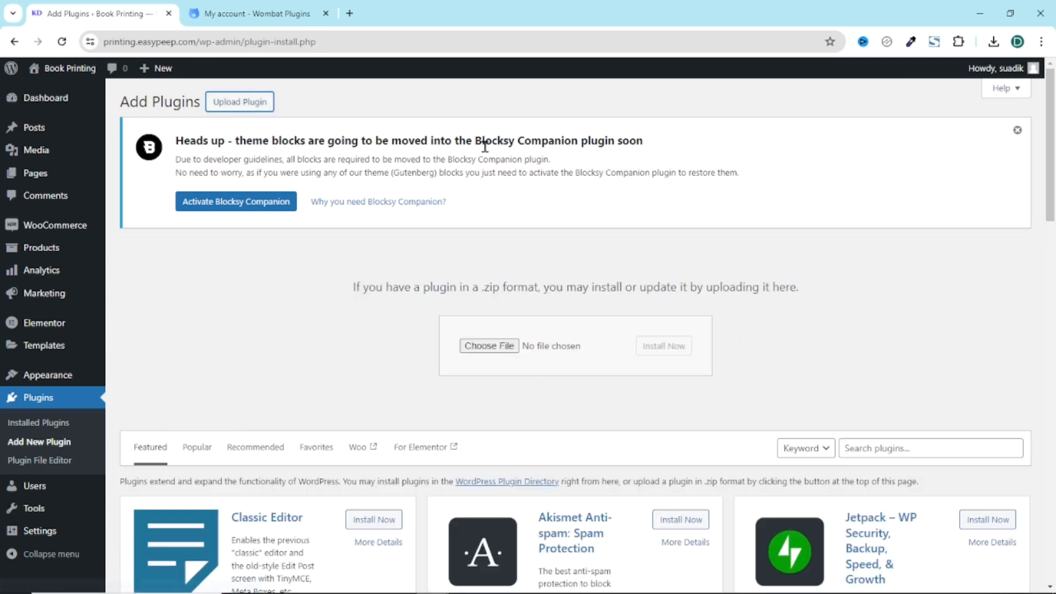
left_click(993, 41)
left_click_drag(823, 116, 526, 360)
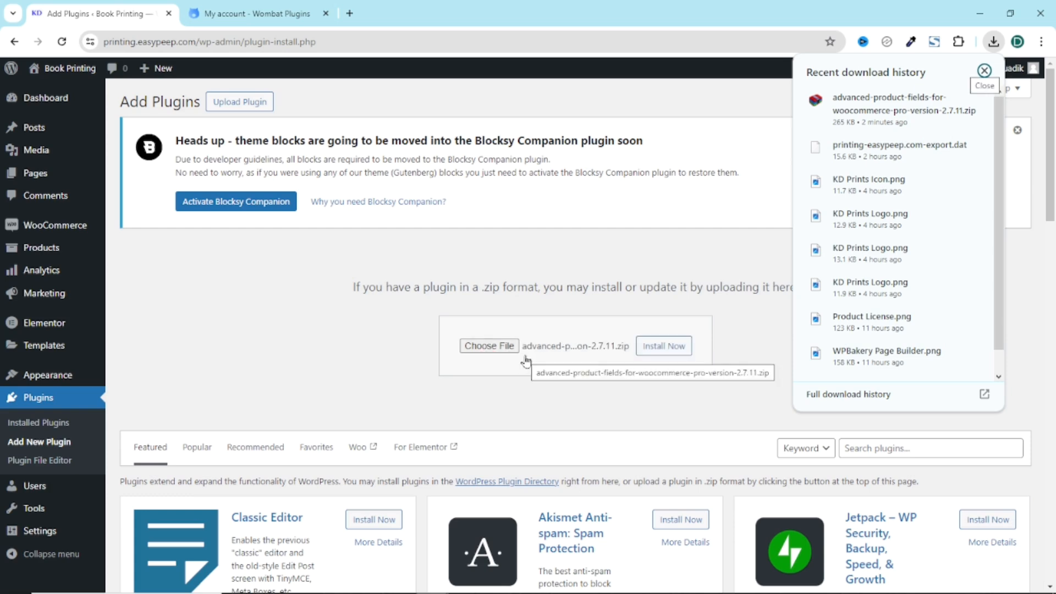
left_click(675, 349)
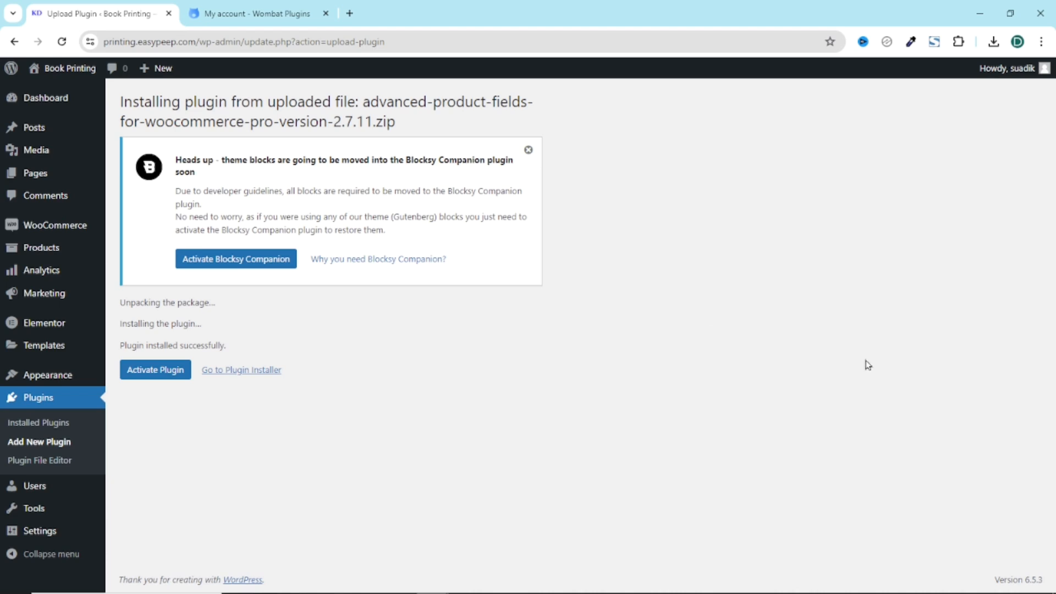
left_click(151, 378)
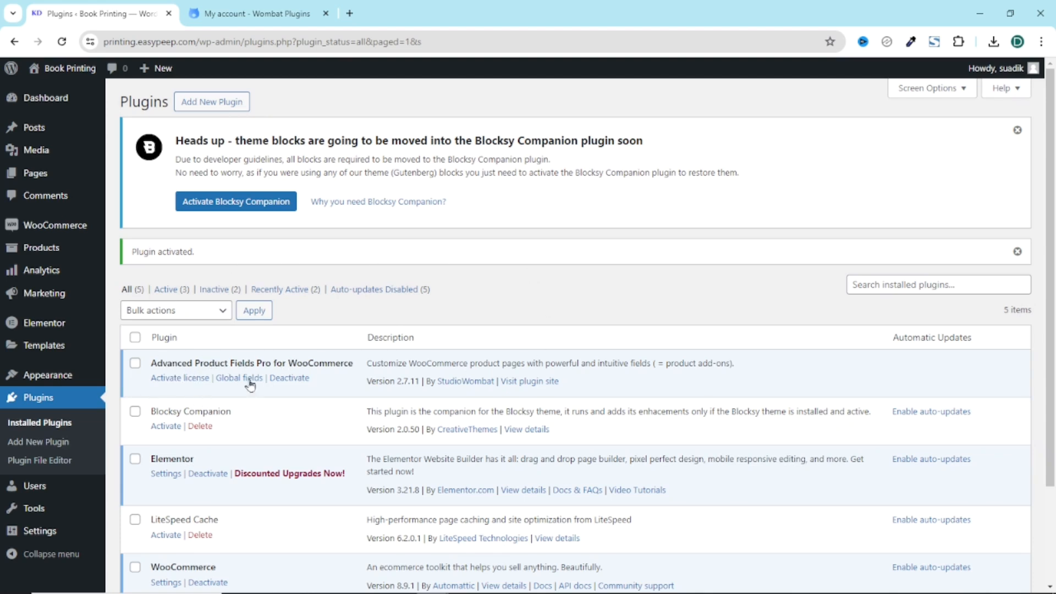
Activate the Advanced Product Fields Pro license with the copied license key and look through the Product fields settings.
left_click(185, 380)
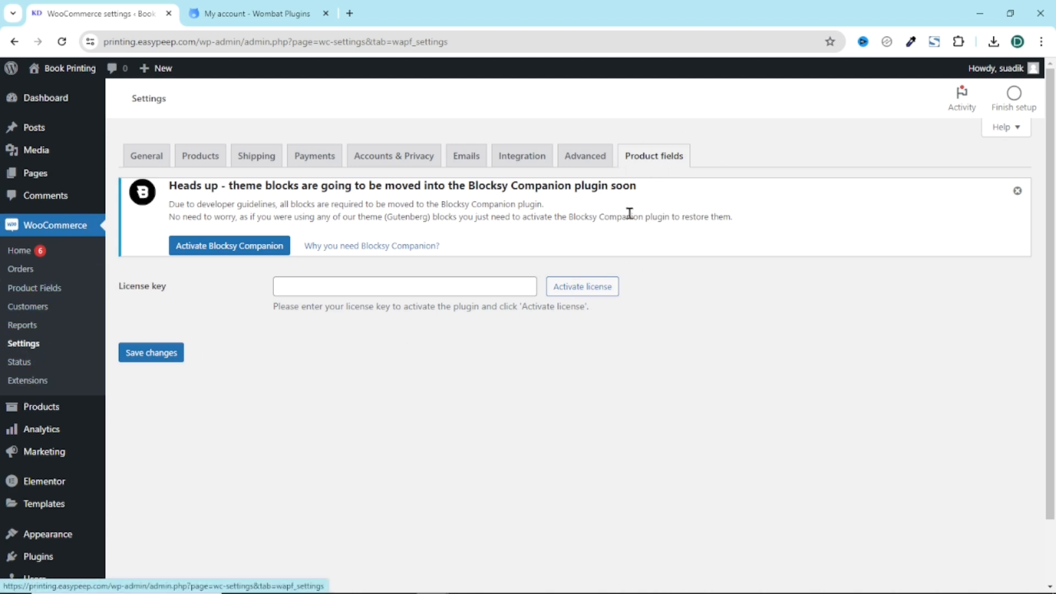
left_click(400, 288)
right_click(400, 290)
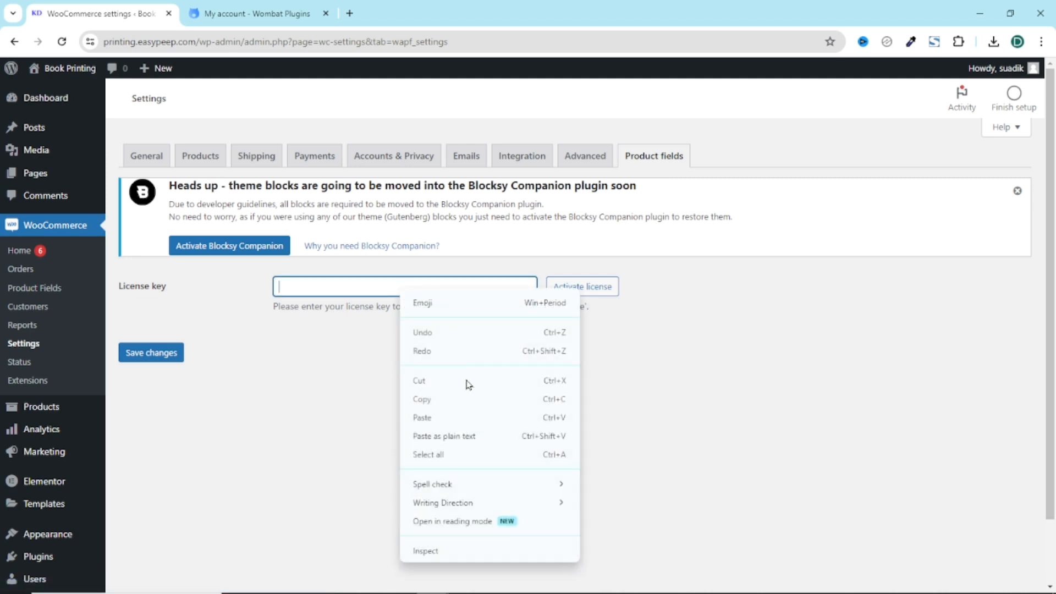
left_click(431, 419)
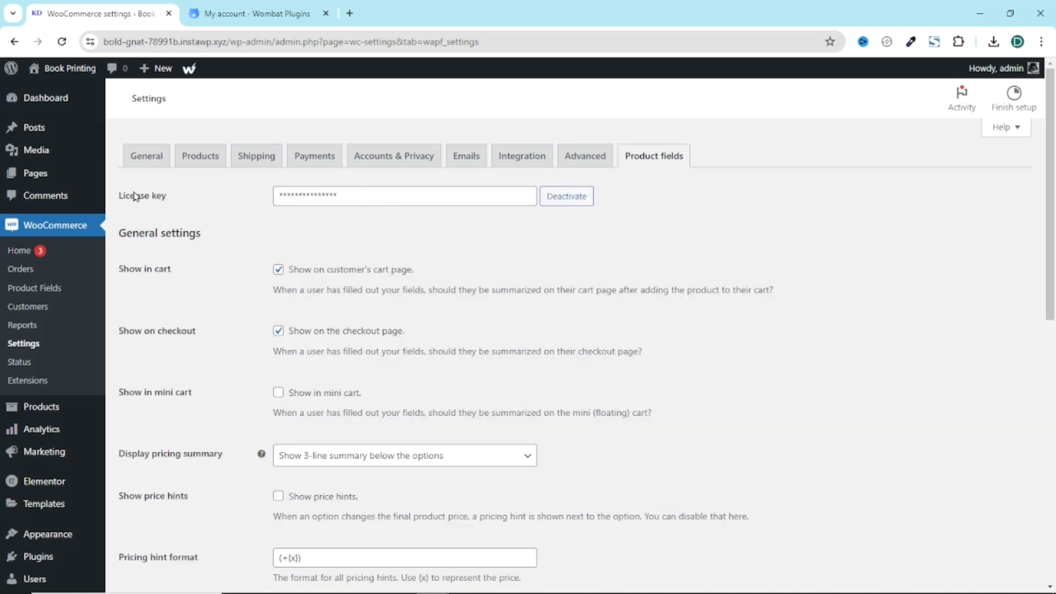
left_click(364, 193)
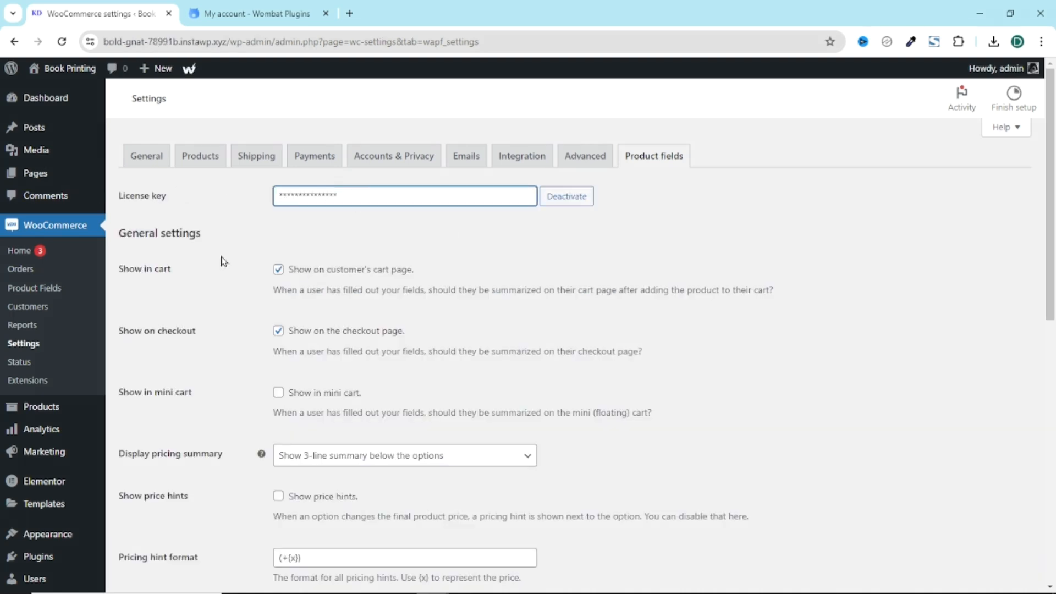
scroll(491, 510, "down", 10)
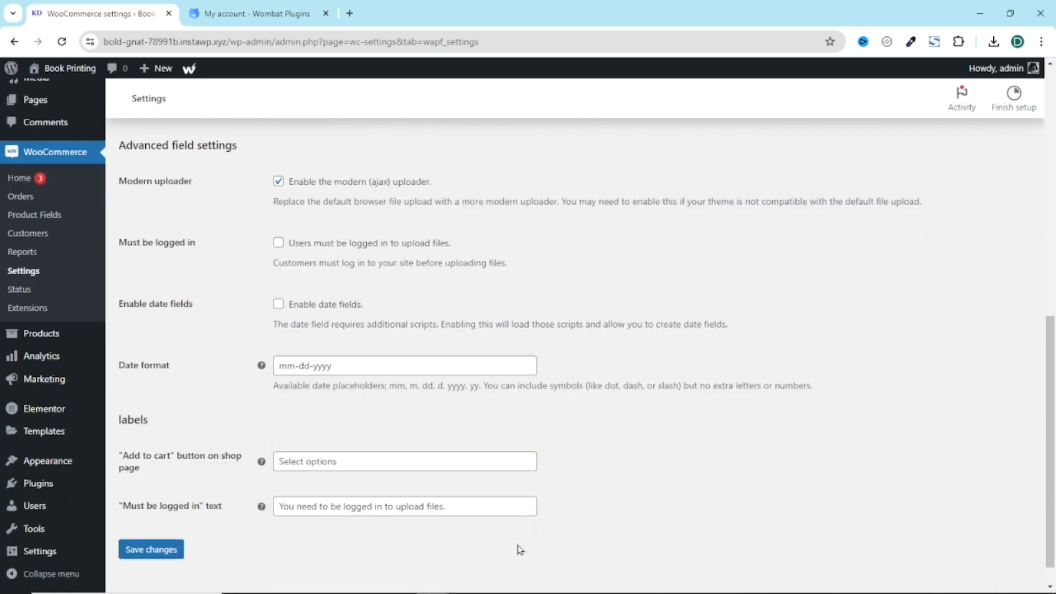
scroll(516, 544, "up", 10)
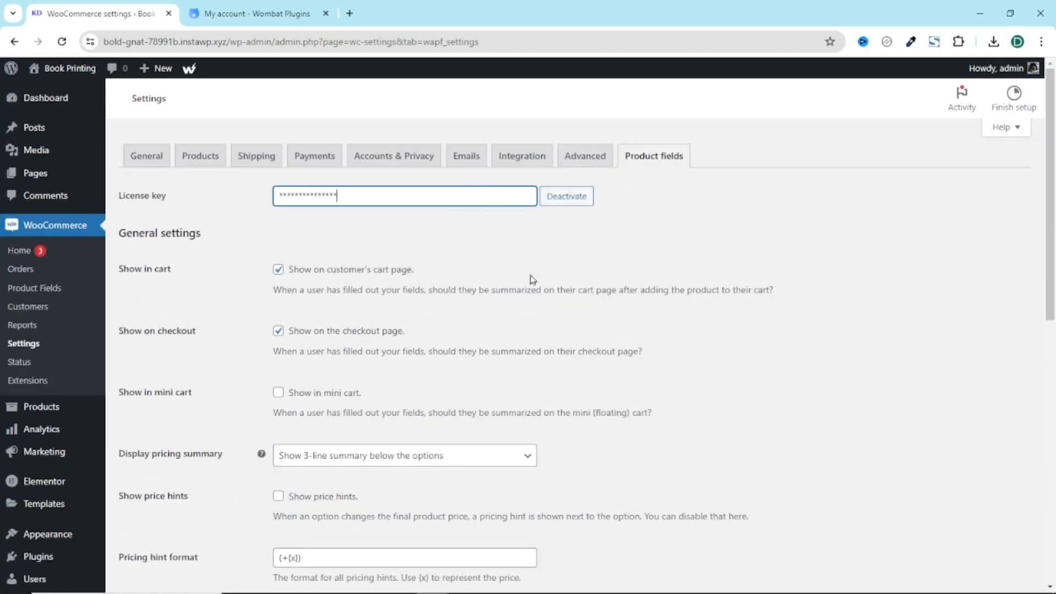
scroll(373, 407, "down", 4)
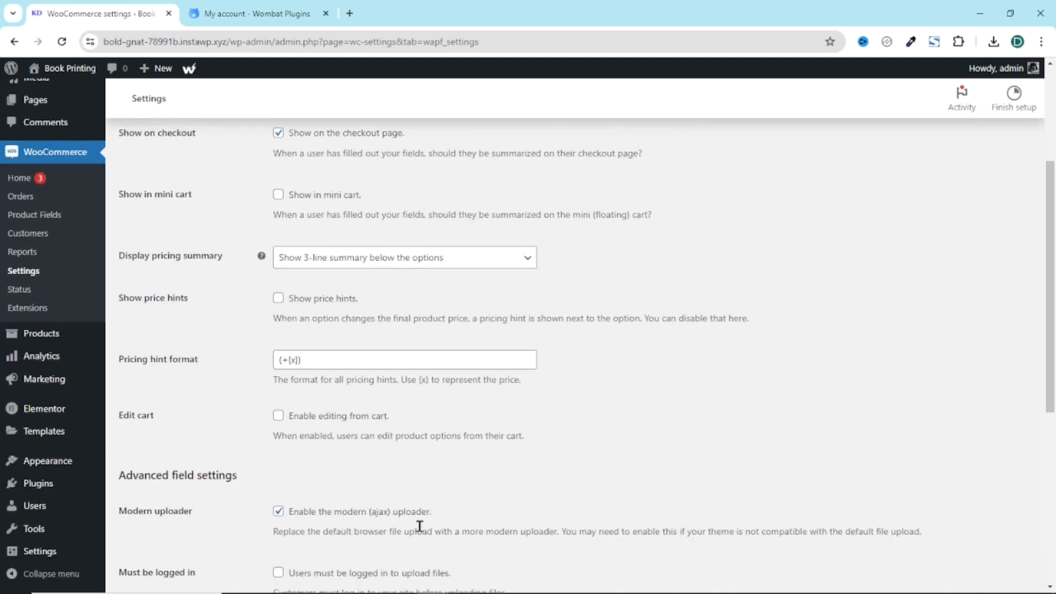
scroll(415, 317, "up", 4)
left_click(413, 308)
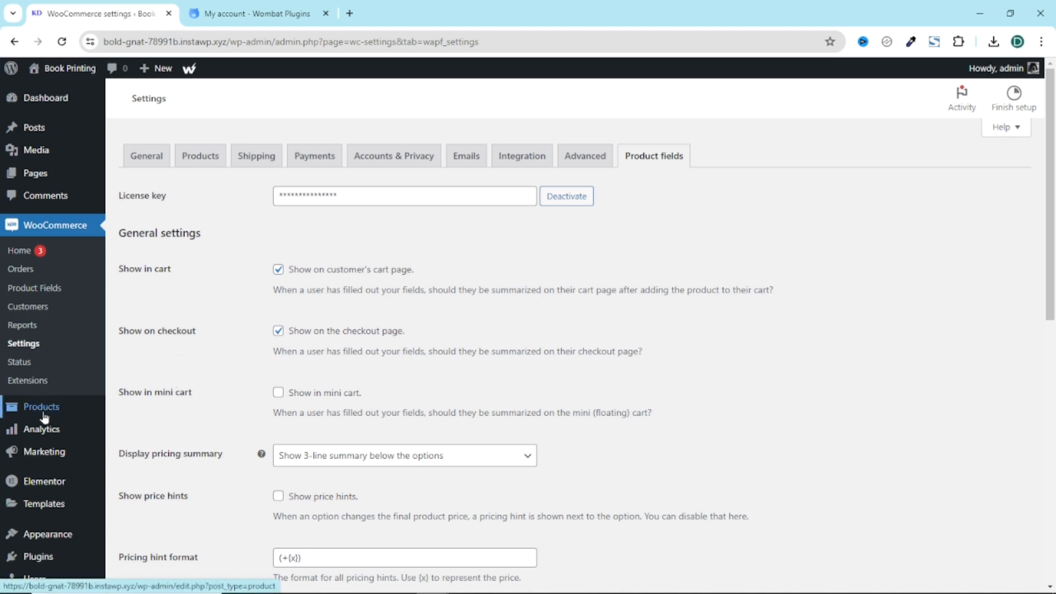
Start a new WooCommerce product, close the Wombat account page and name the product Bulk Book Printing.
mouse_move(54, 415)
left_click(141, 428)
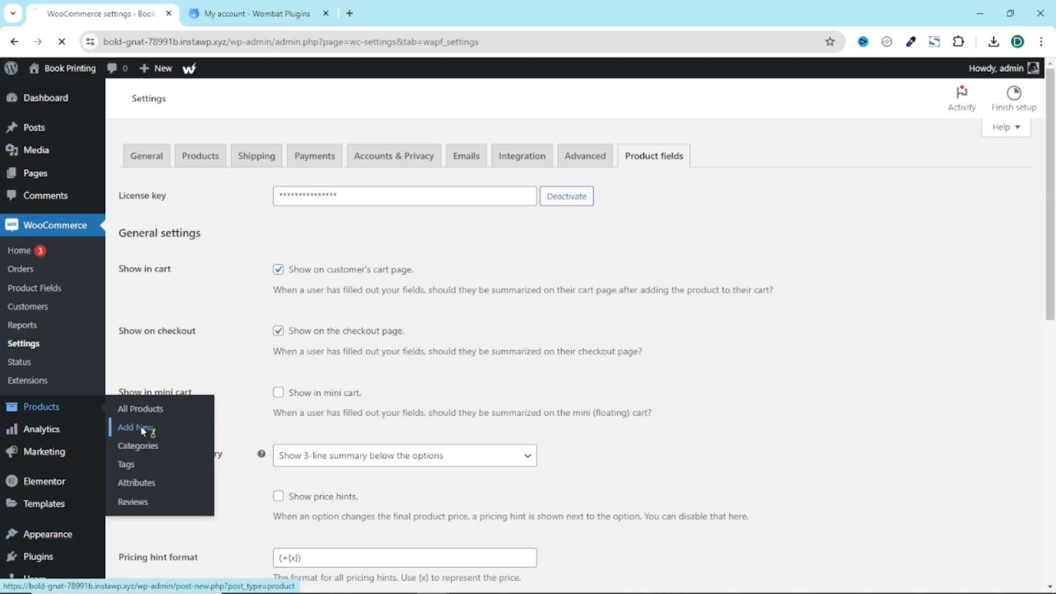
left_click(325, 13)
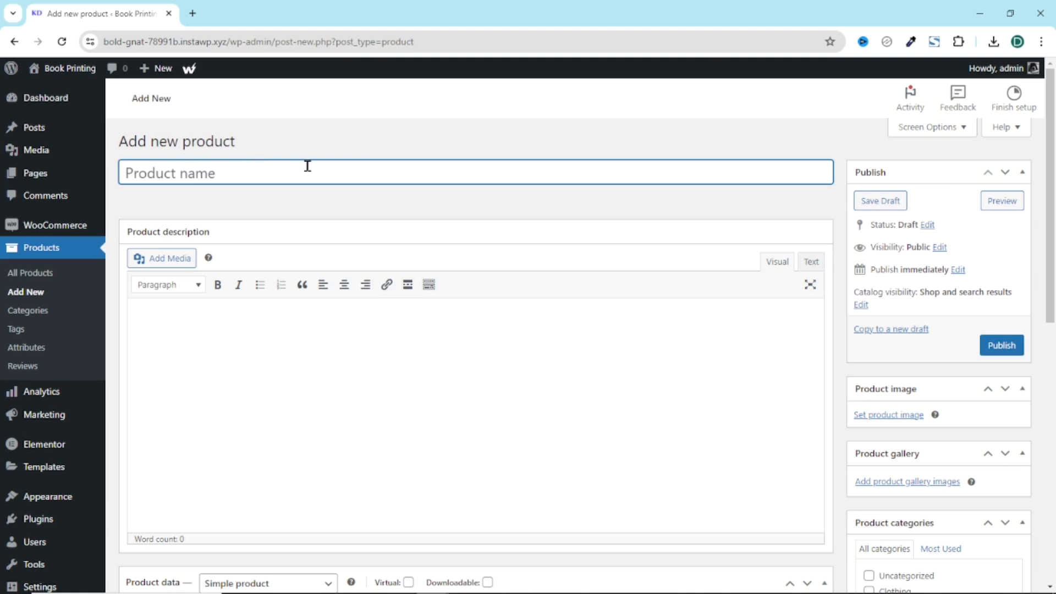
type("Bulk Book Printing")
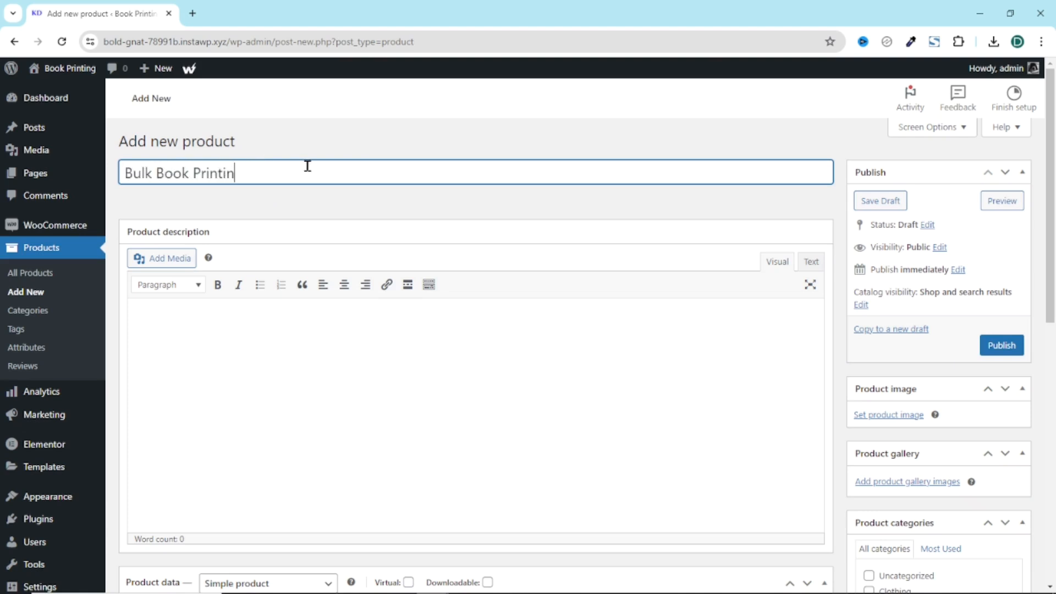
left_click(229, 349)
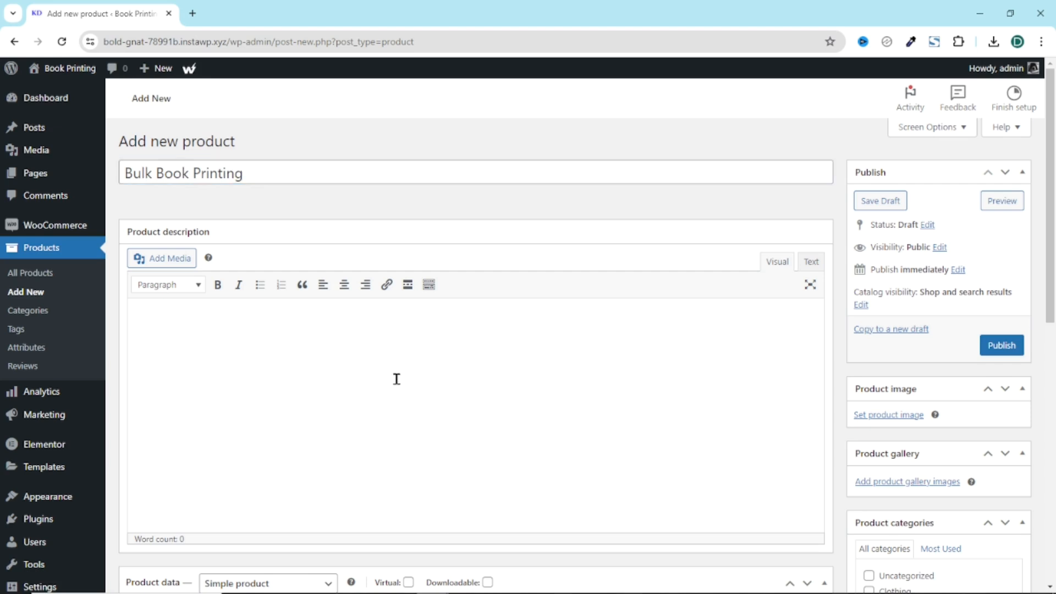
Set the product's regular price to 45 and limit purchases to 1 item per order in its inventory settings.
scroll(395, 379, "down", 10)
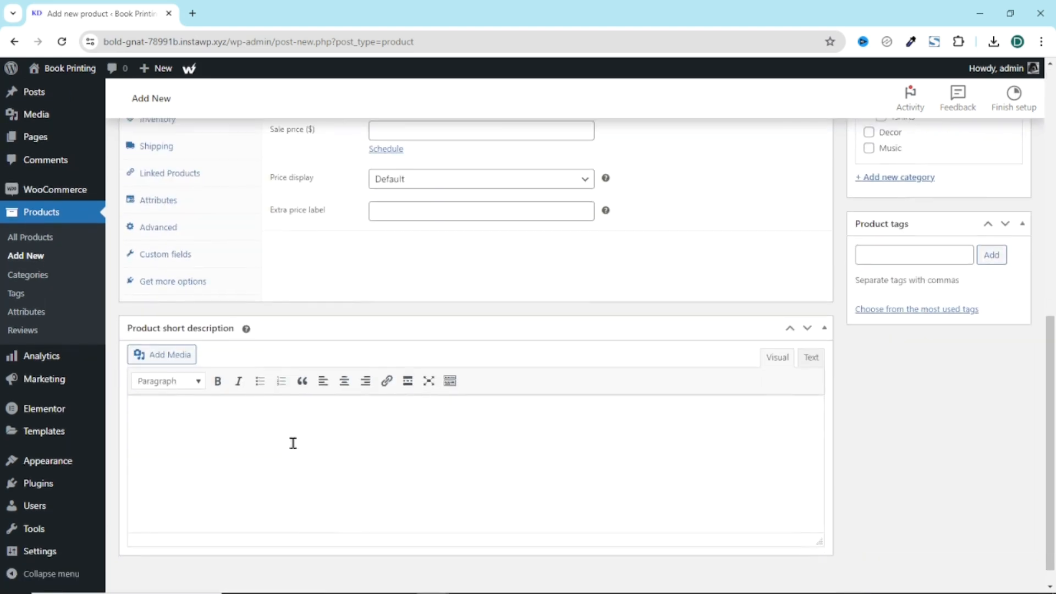
scroll(293, 443, "down", 1)
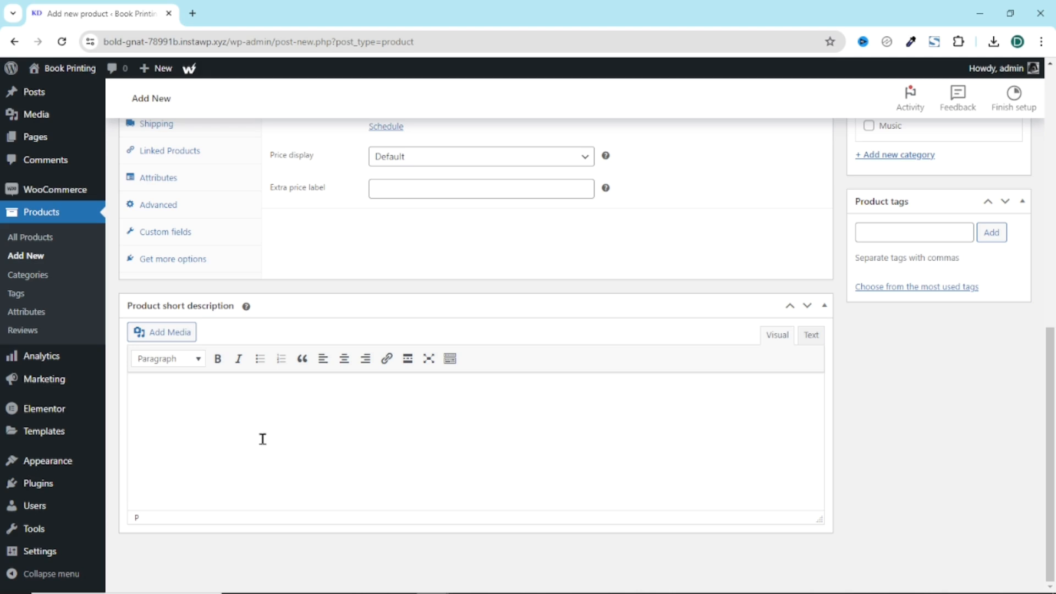
scroll(380, 452, "up", 8)
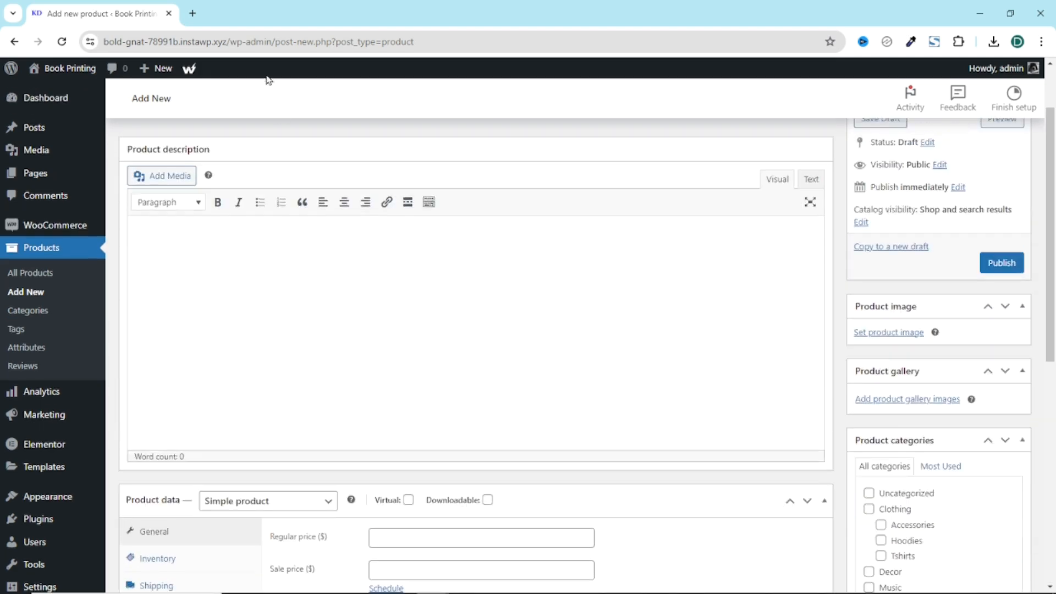
scroll(456, 335, "down", 2)
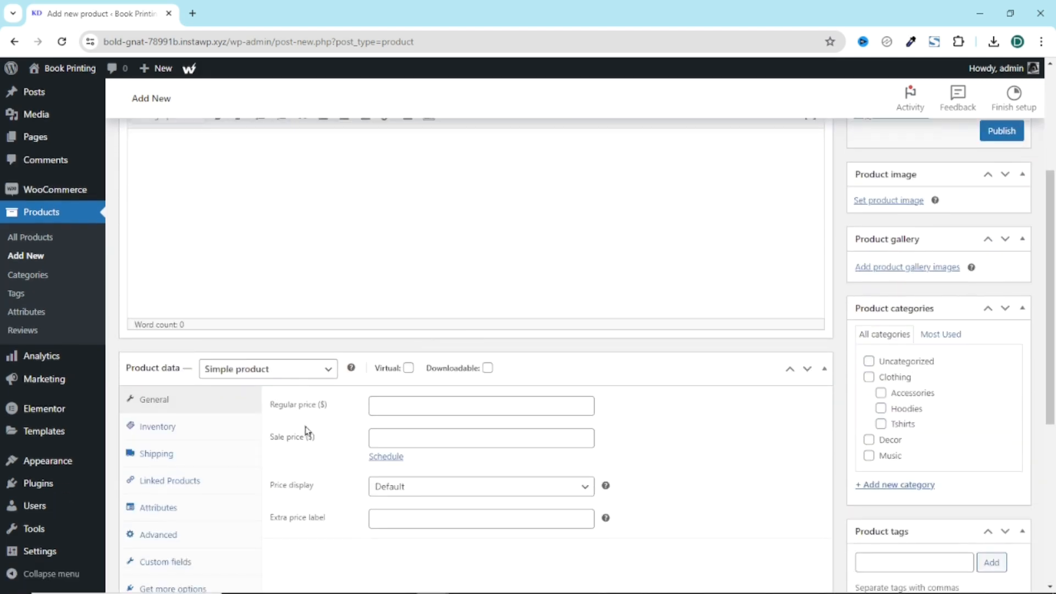
left_click(426, 400)
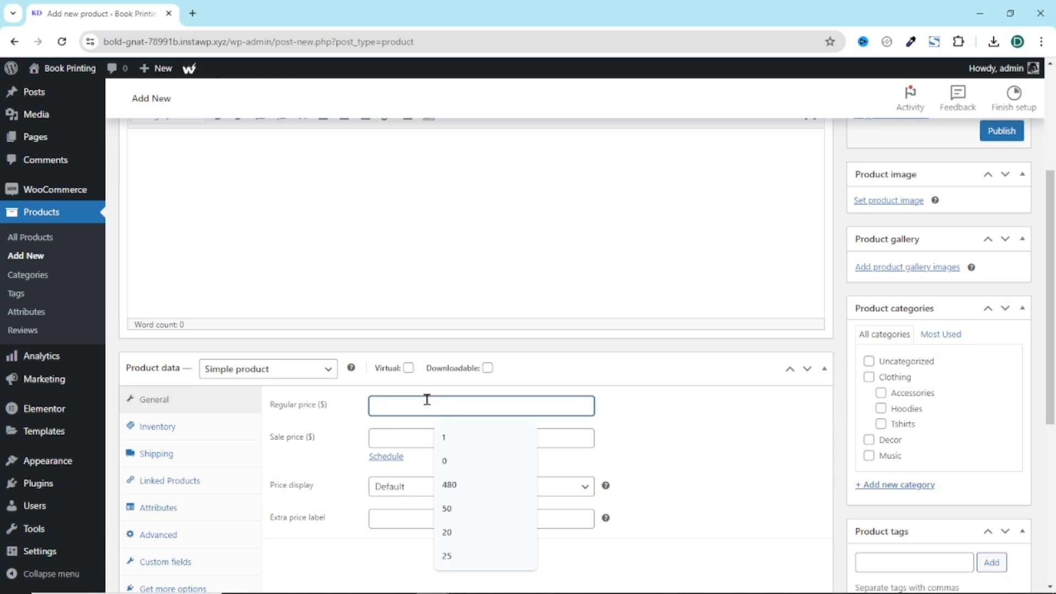
type("45")
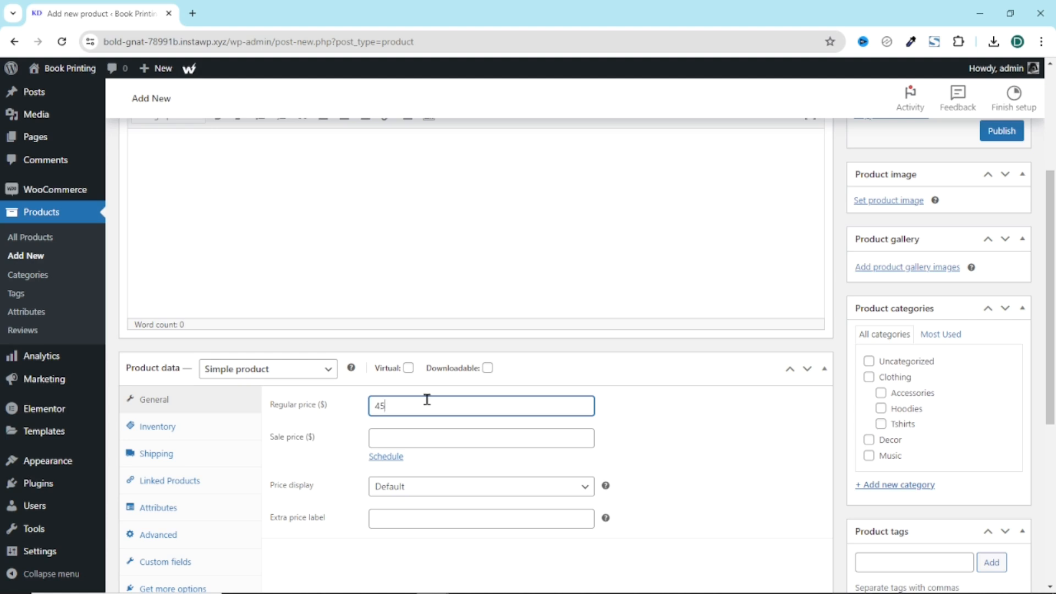
scroll(427, 400, "down", 1)
left_click(160, 360)
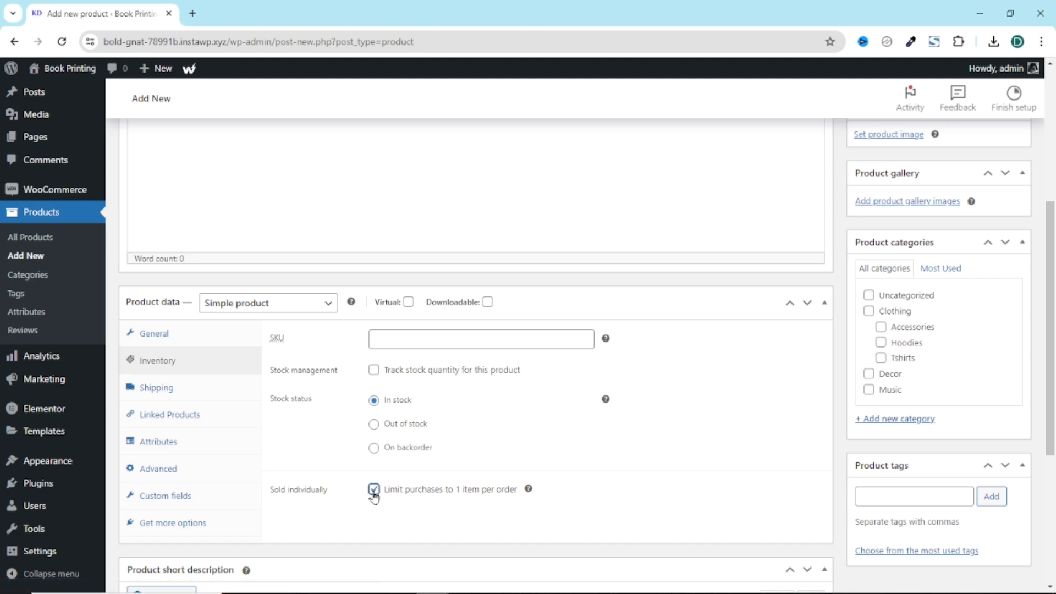
Create a new product category named Book Printing and assign it to the product.
scroll(884, 472, "up", 3)
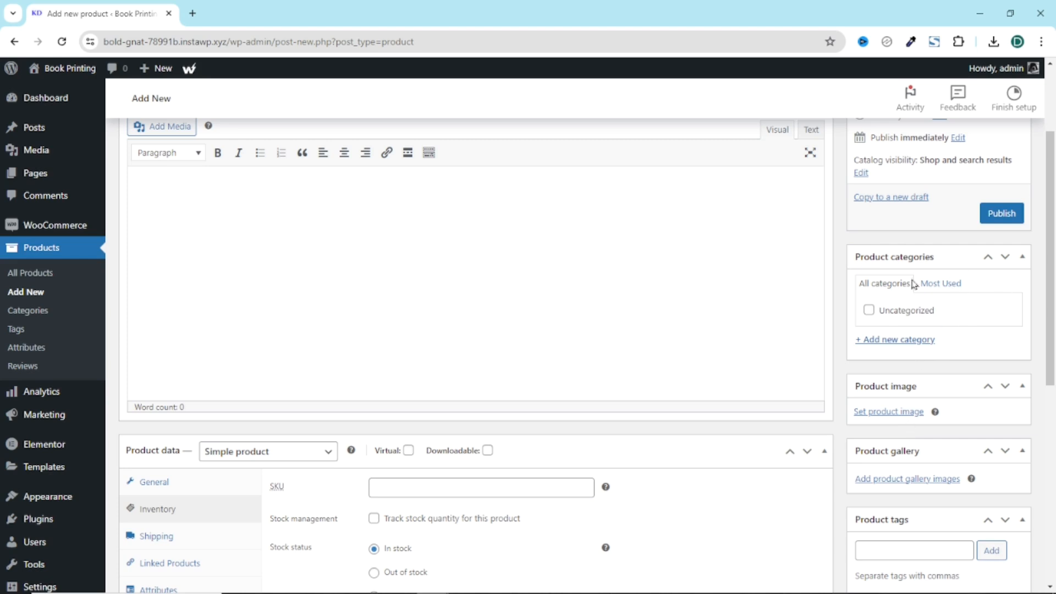
left_click(865, 340)
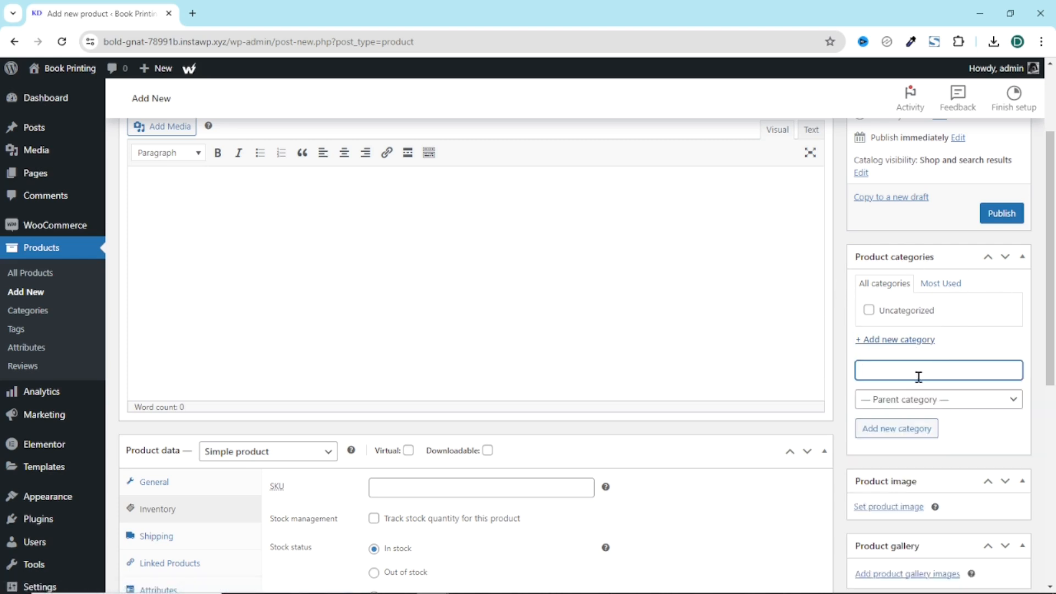
type("Book Printing")
left_click(907, 434)
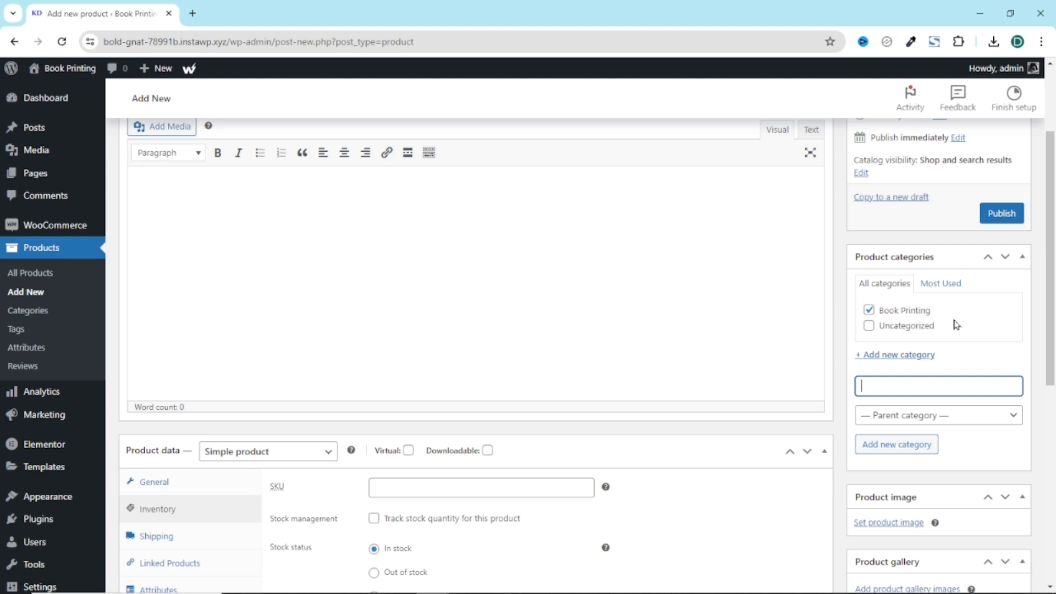
Set the open-book picture book-min-1.png from the media library as the product image.
scroll(956, 324, "down", 5)
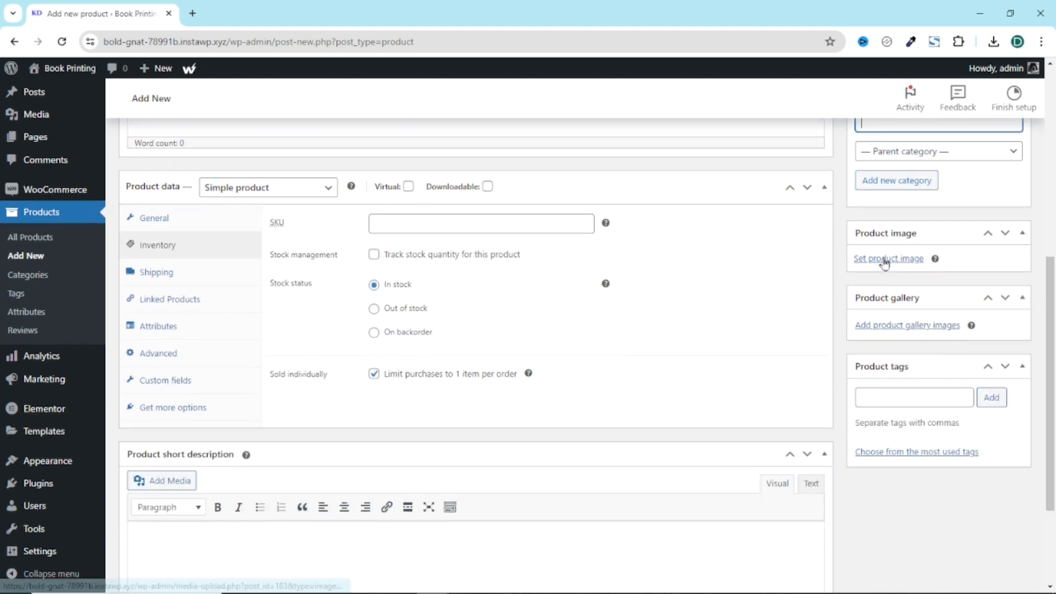
left_click(885, 259)
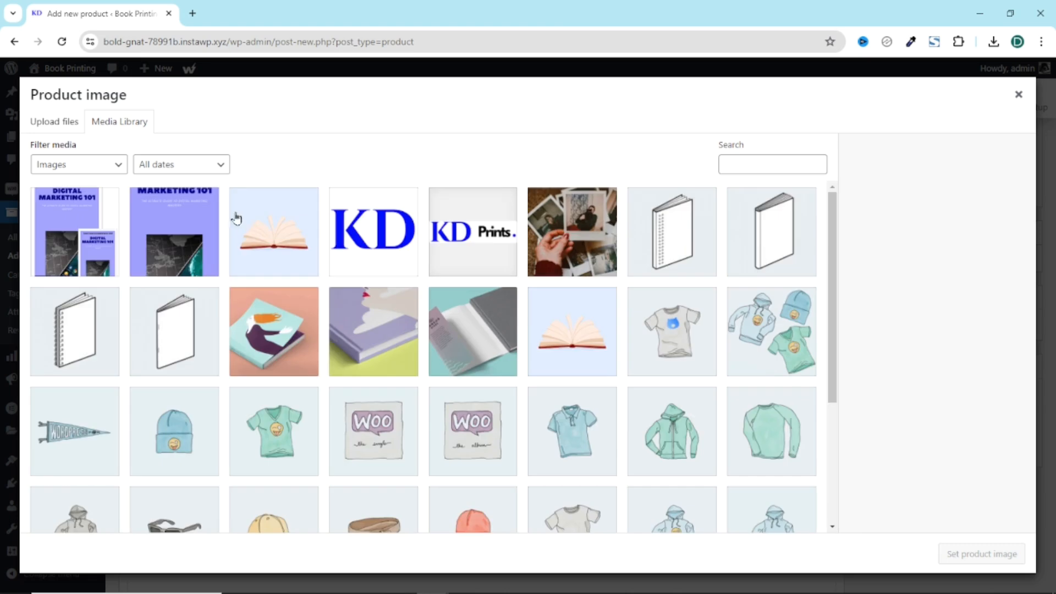
left_click(249, 218)
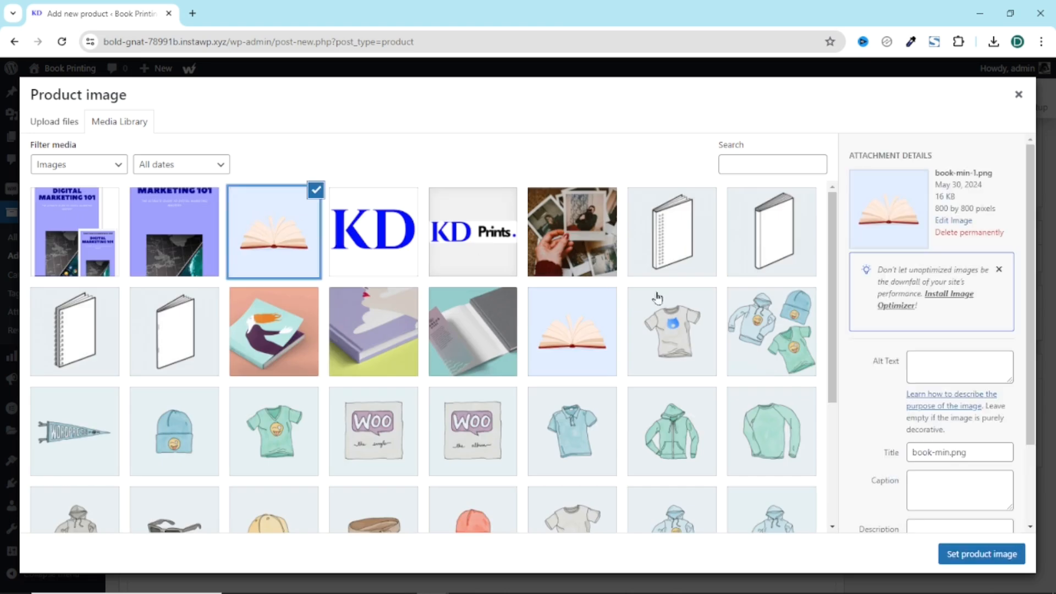
left_click(973, 554)
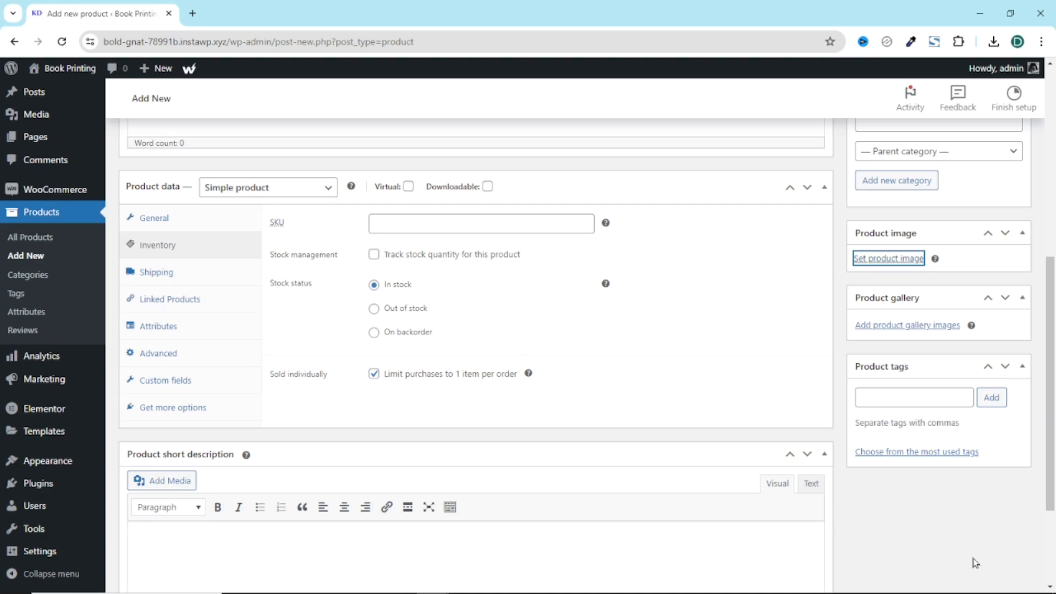
Review the product's image and details, then publish the Bulk Book Printing product.
scroll(824, 418, "down", 3)
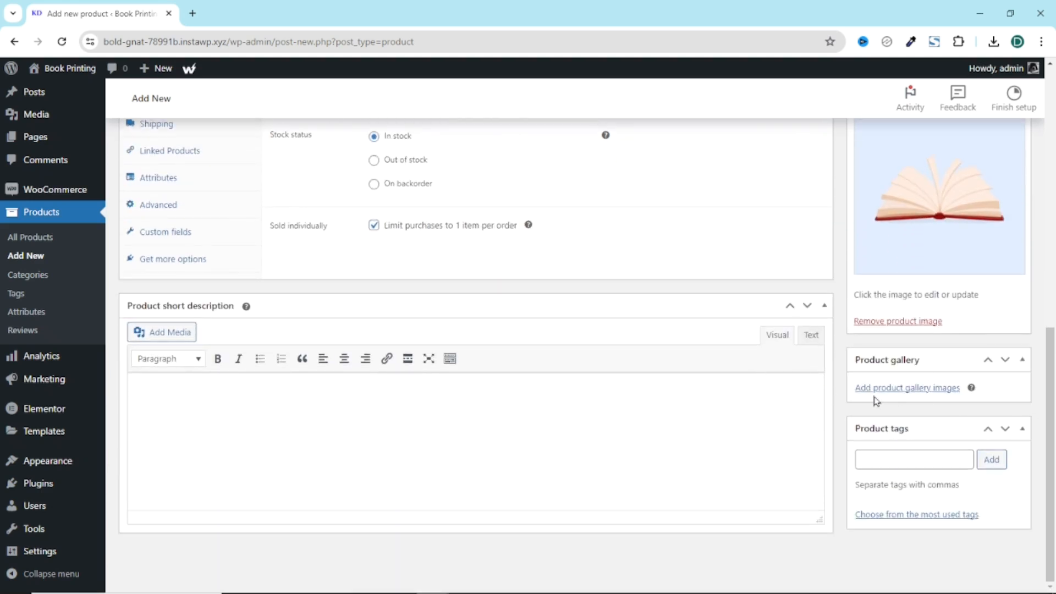
scroll(1033, 458, "up", 10)
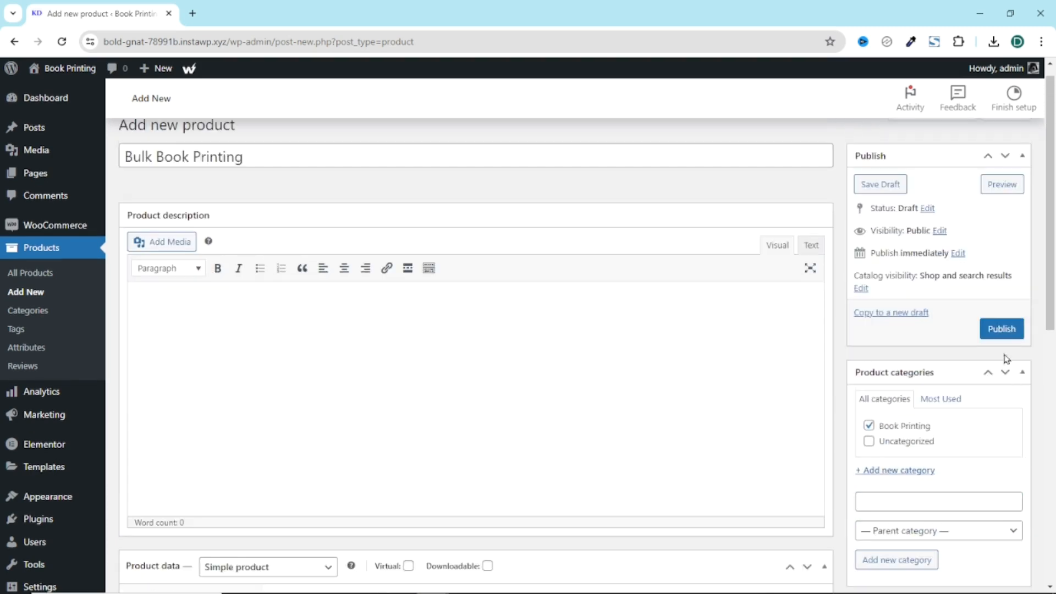
left_click(999, 331)
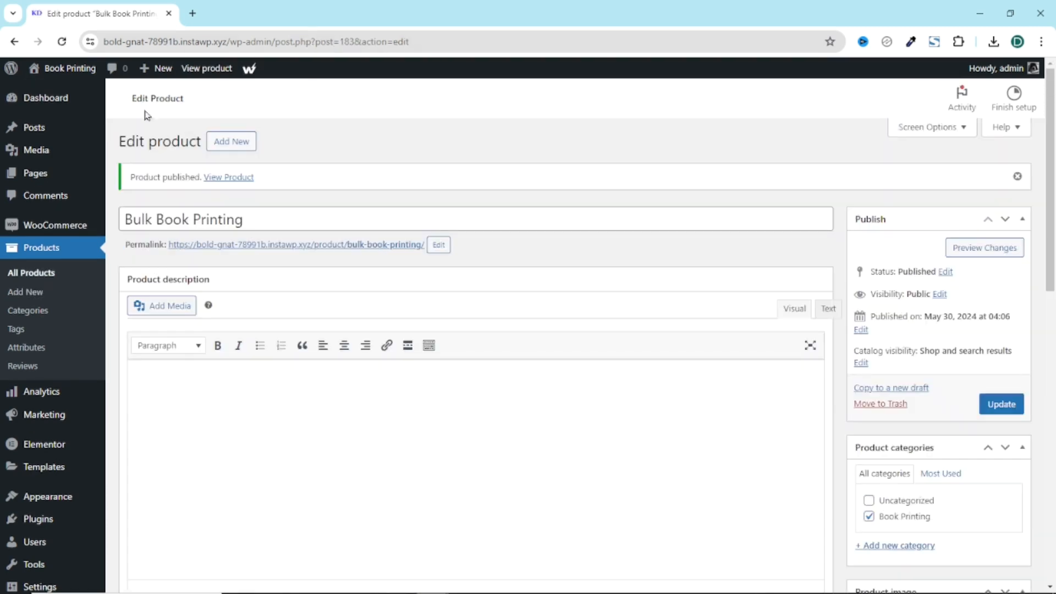
Open the published Bulk Book Printing page in a separate tab, look it over and return to the product editor.
right_click(223, 180)
left_click(306, 192)
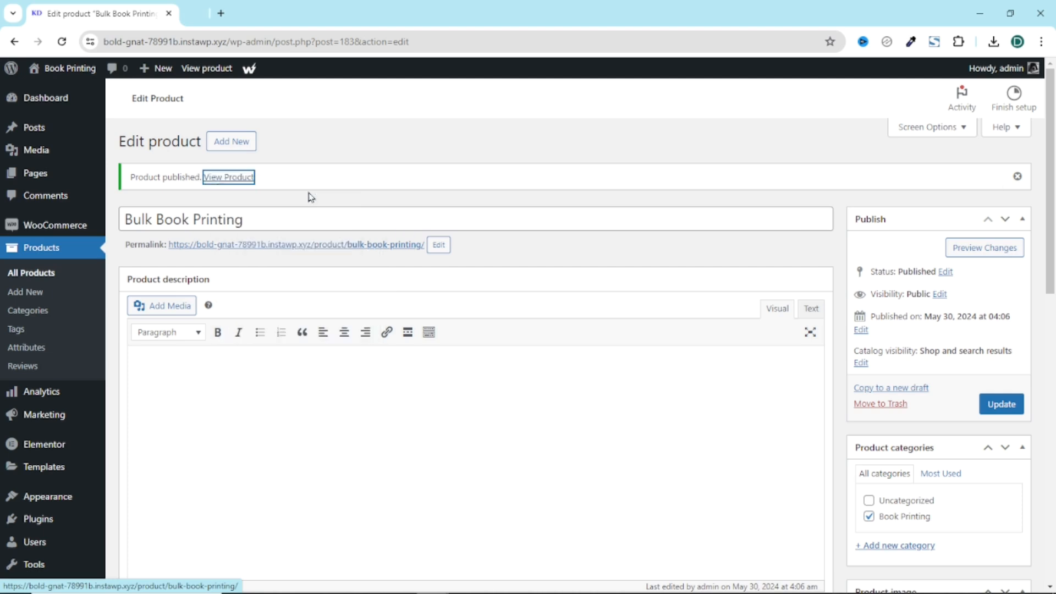
left_click(249, 18)
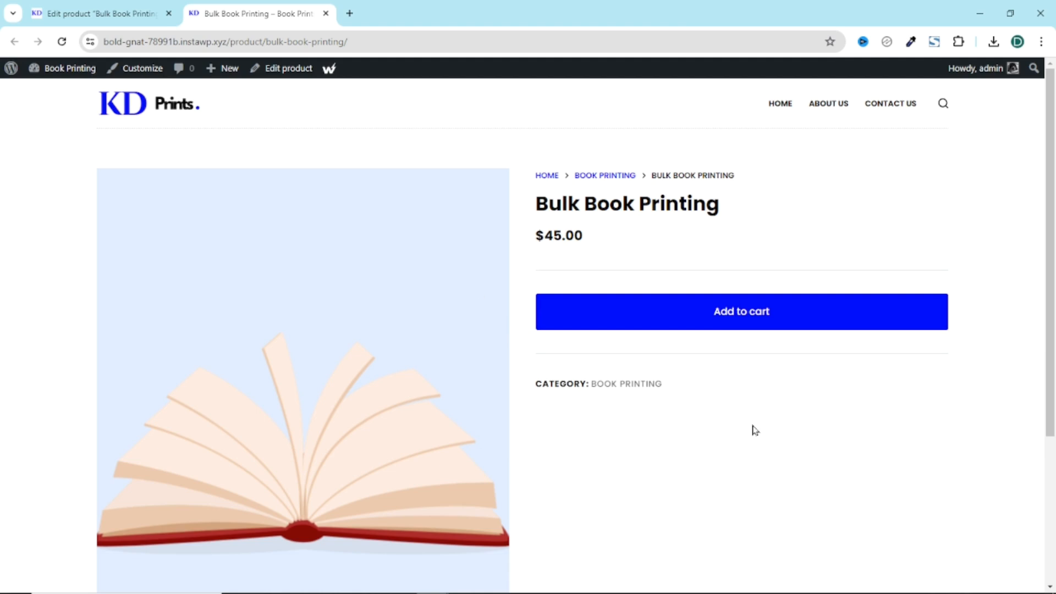
scroll(755, 430, "down", 4)
scroll(756, 431, "up", 4)
scroll(608, 488, "down", 2)
scroll(730, 466, "up", 2)
left_click(105, 13)
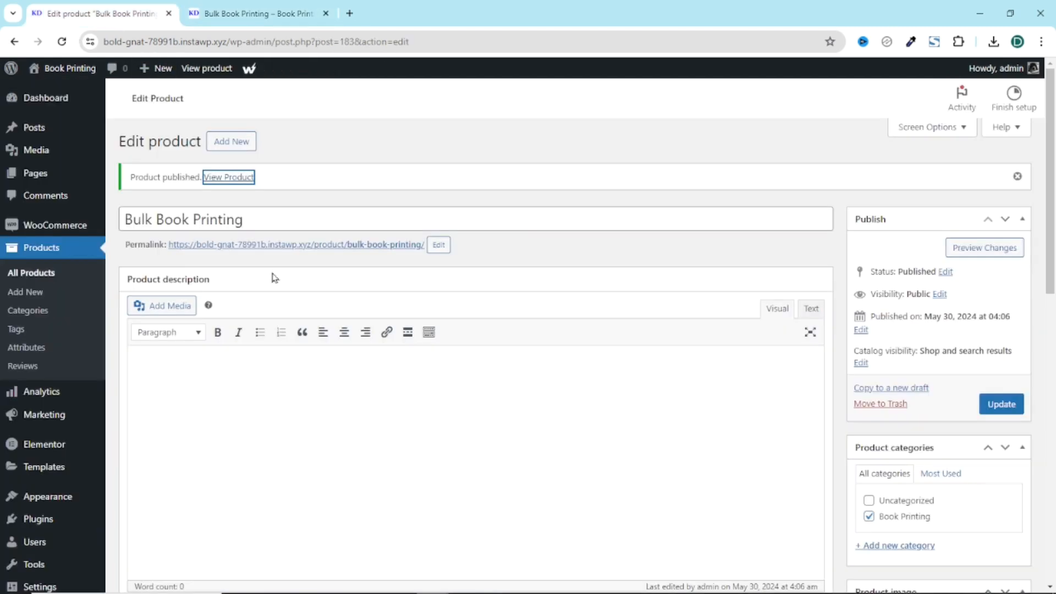
In the product data's custom fields, add a first field of type True/False with the label ISBN Allocation.
scroll(306, 320, "down", 10)
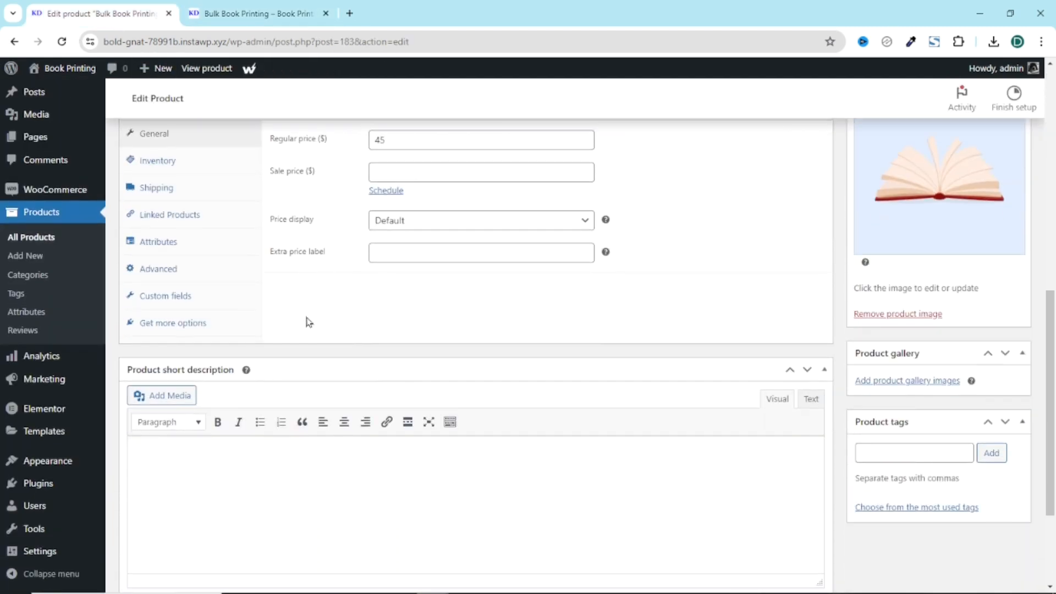
scroll(218, 324, "up", 1)
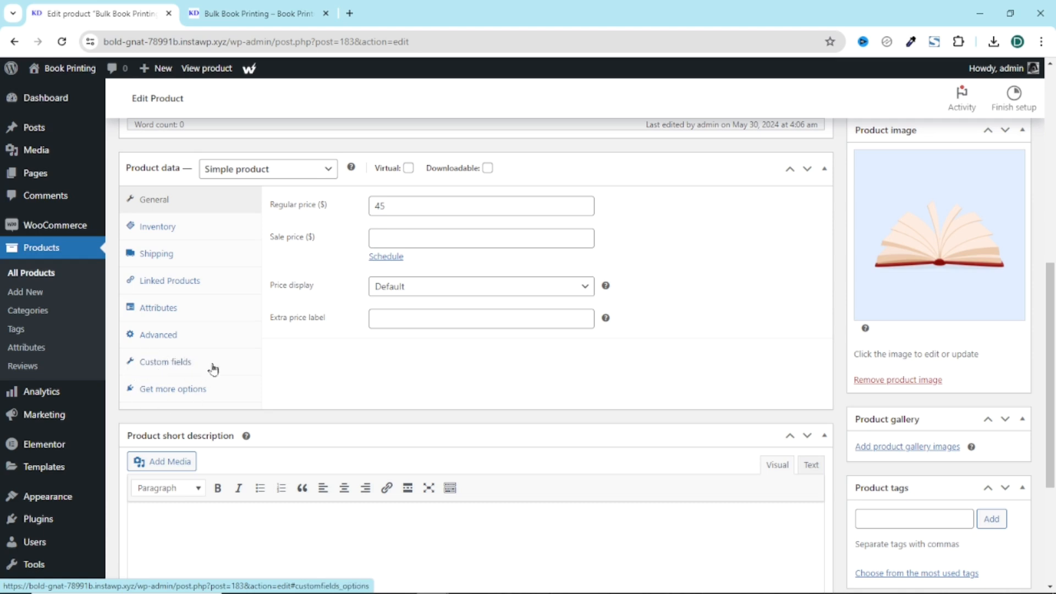
left_click(163, 363)
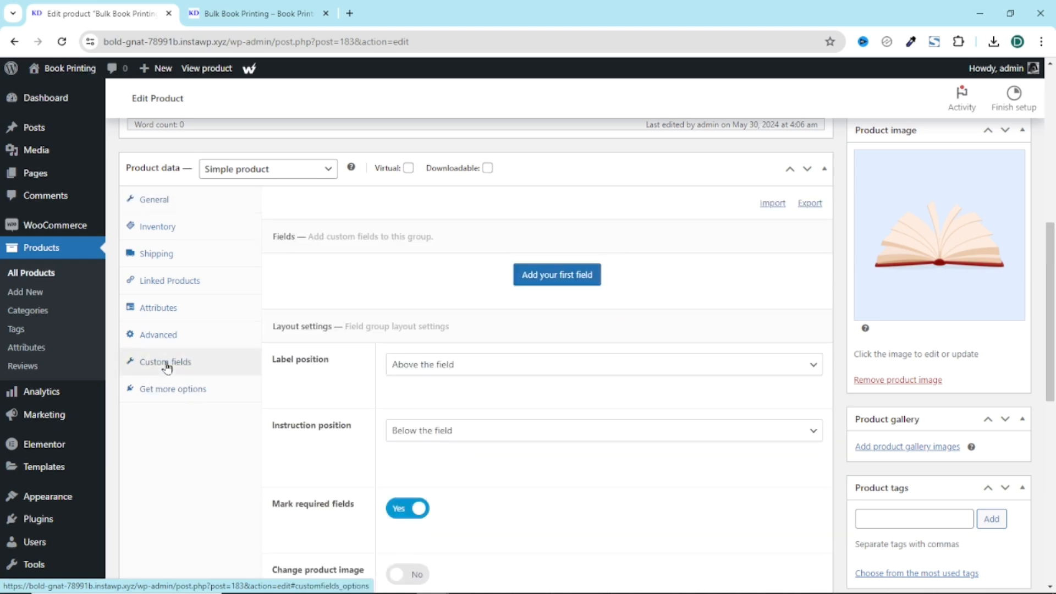
left_click(552, 283)
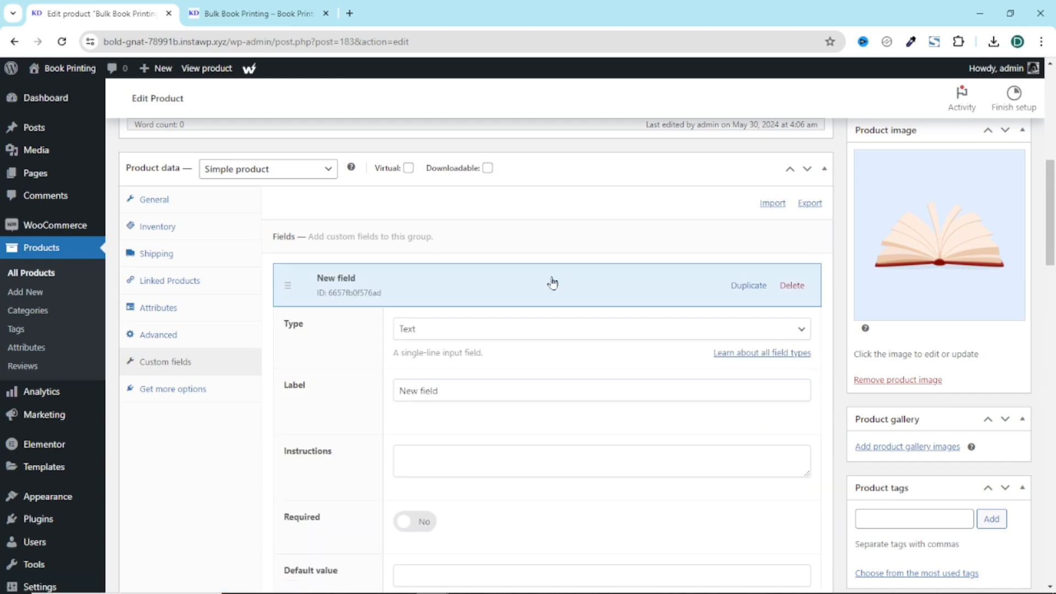
left_click(495, 339)
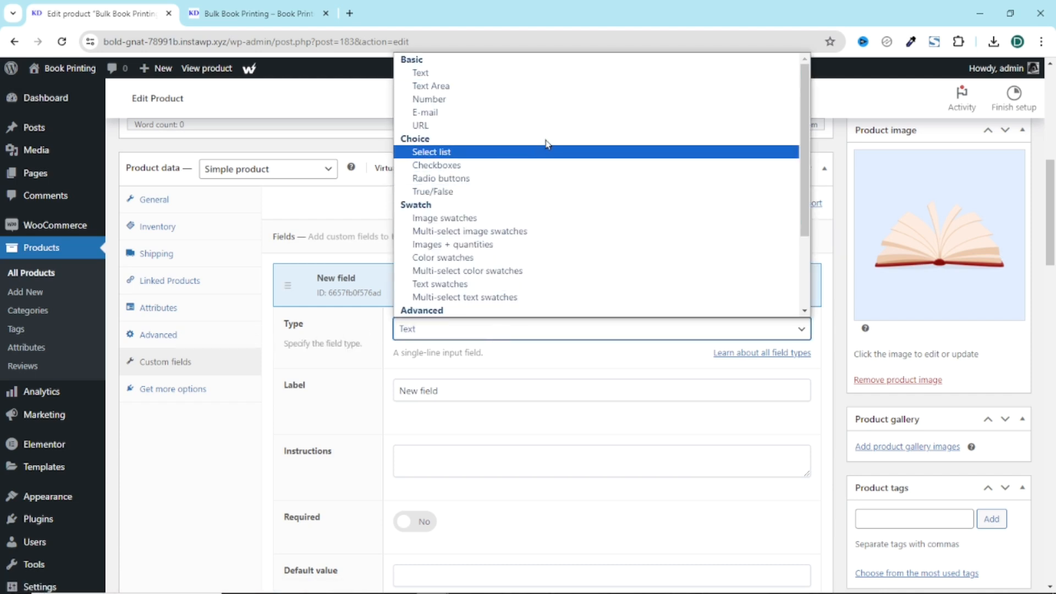
scroll(519, 121, "down", 2)
scroll(527, 230, "up", 2)
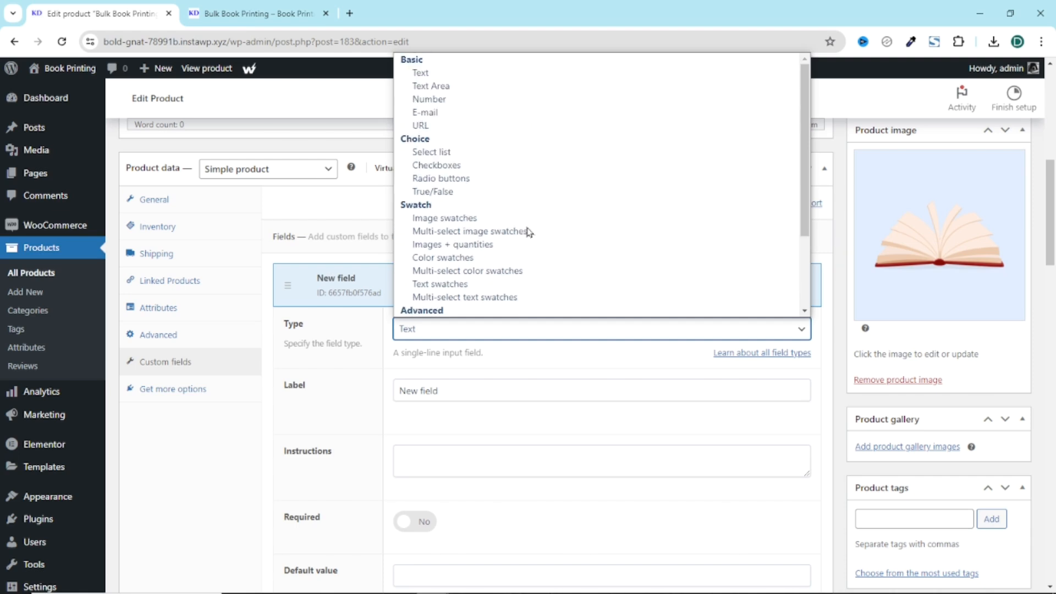
left_click(466, 197)
left_click_drag(478, 390, 397, 393)
type("ISBN Allocation")
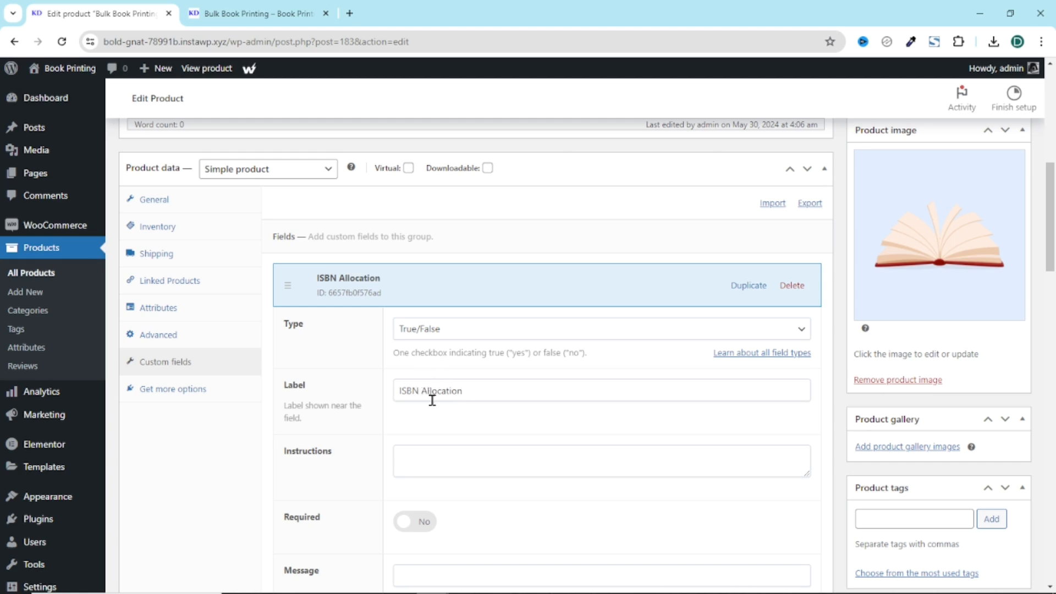
scroll(432, 399, "down", 3)
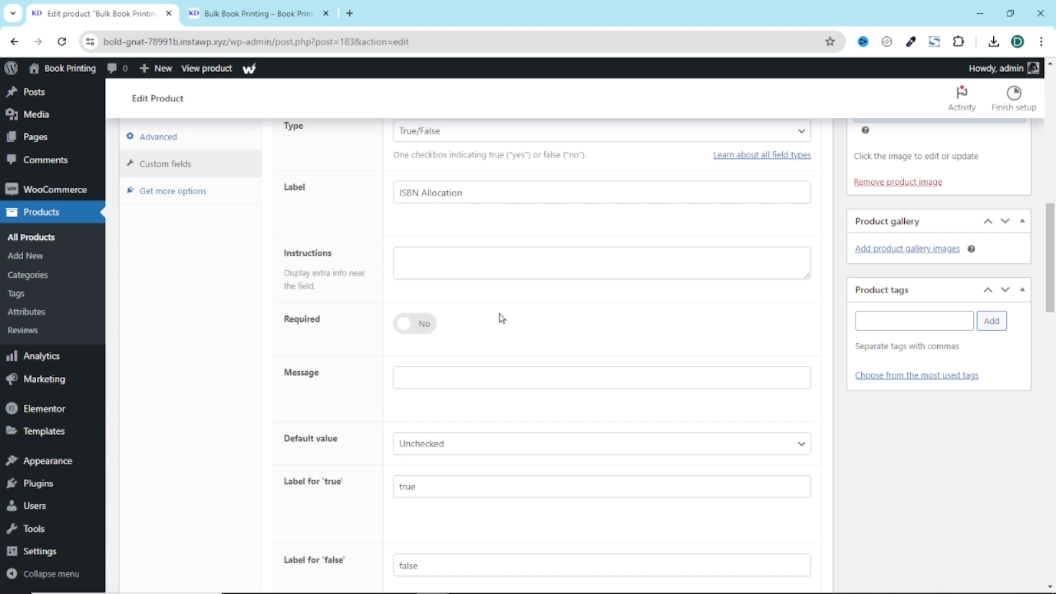
Set the ISBN Allocation field's message to "Yes, assign a unique ISBN" and leave its default value as Unchecked.
left_click(440, 376)
type("Yes, assign a unique ISBN")
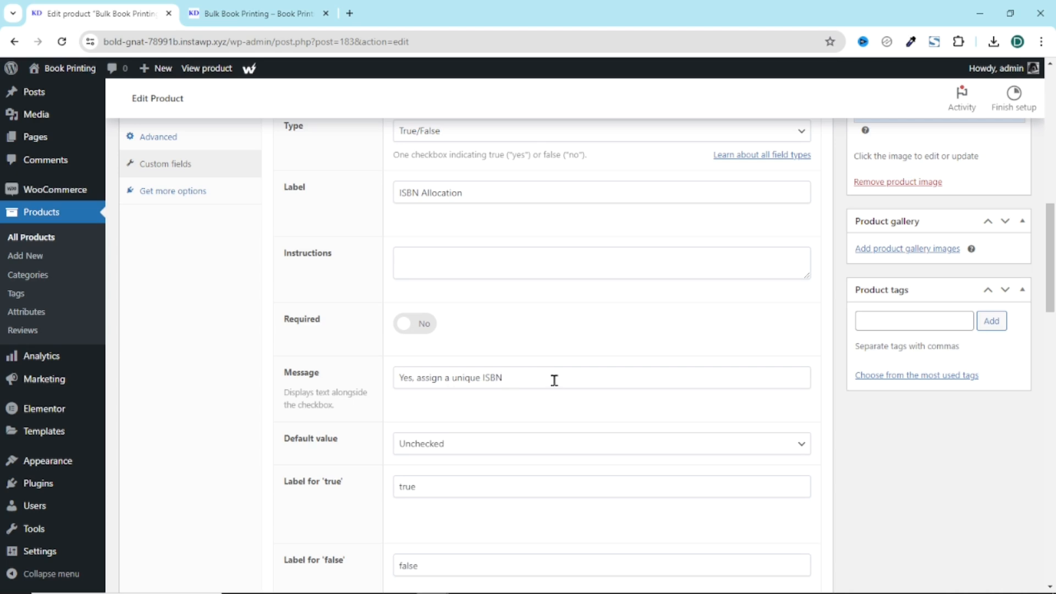
left_click(517, 450)
left_click(518, 452)
left_click(518, 452)
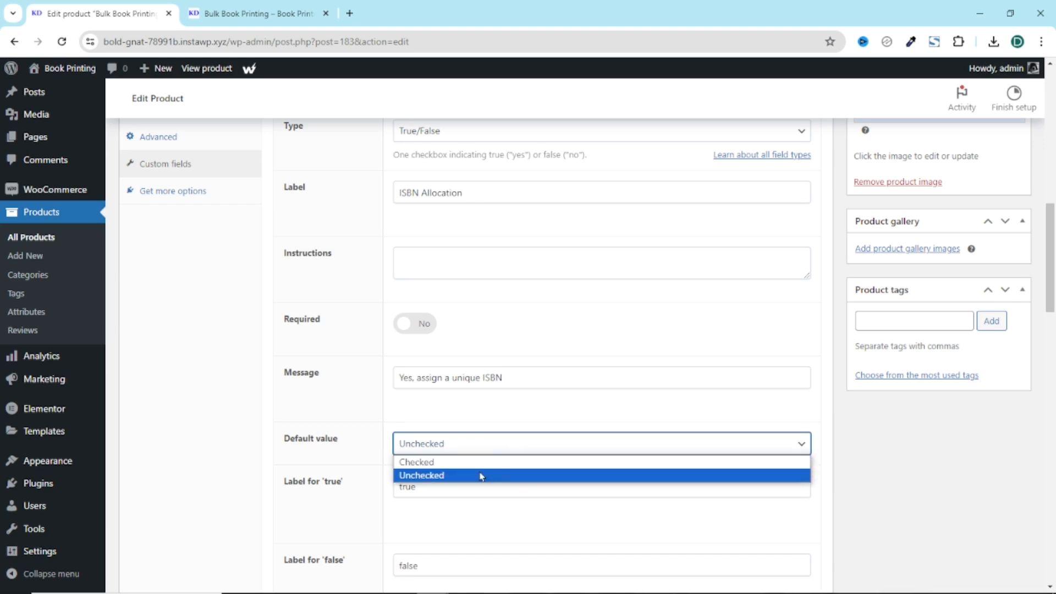
left_click(462, 463)
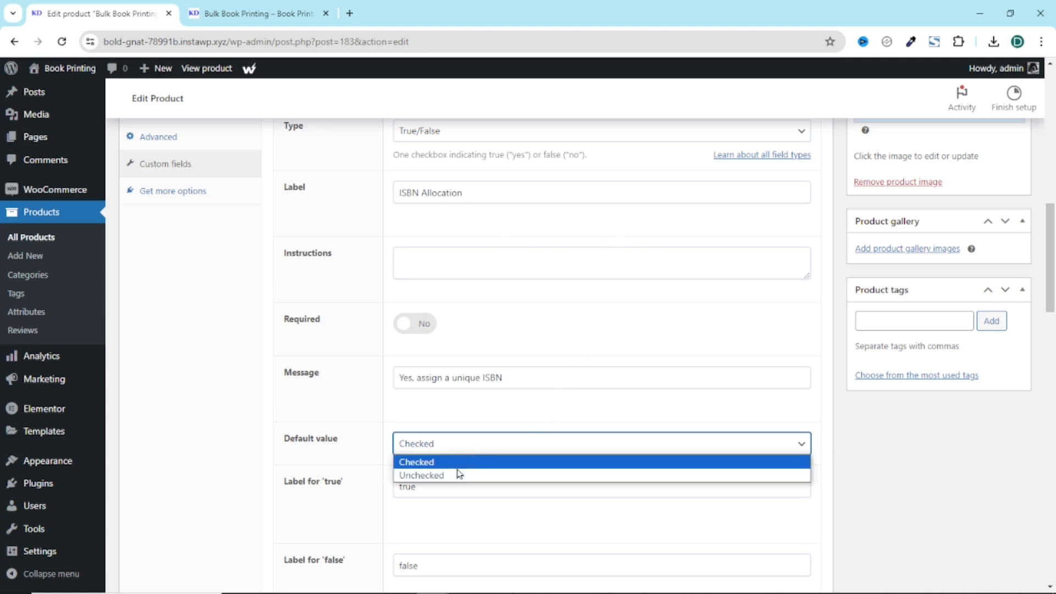
left_click(459, 474)
Enable price adjustment for the ISBN Allocation field with a flat fee of 150.
scroll(462, 466, "down", 2)
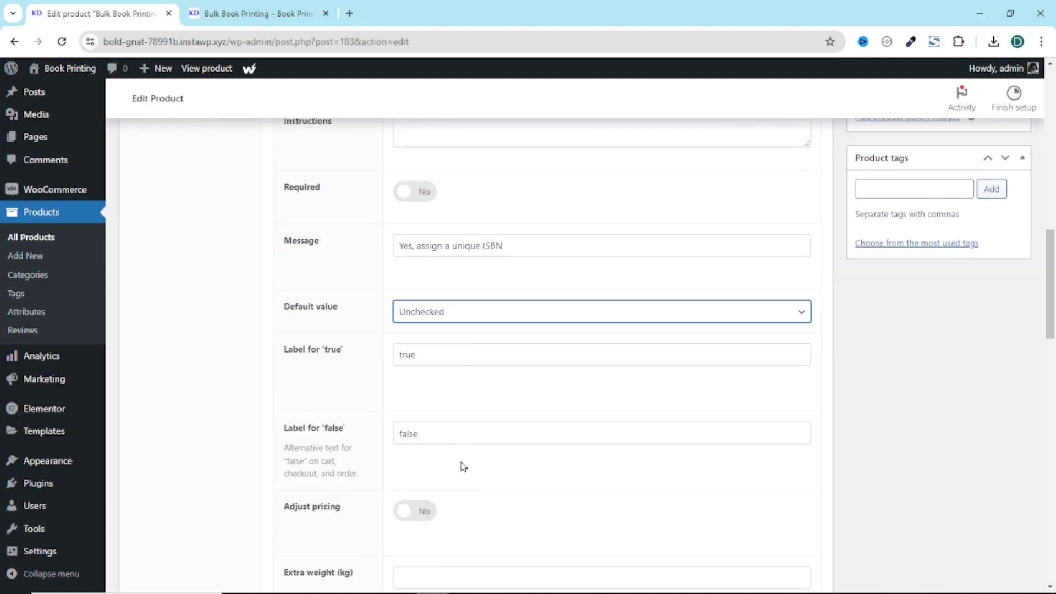
left_click(474, 358)
left_click(470, 434)
scroll(471, 435, "down", 3)
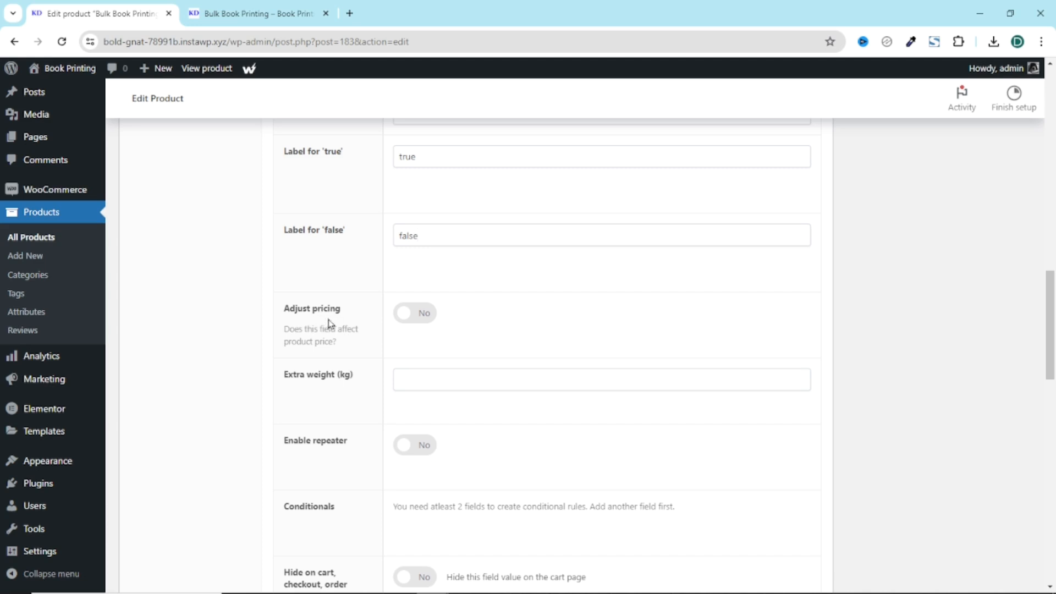
left_click(428, 319)
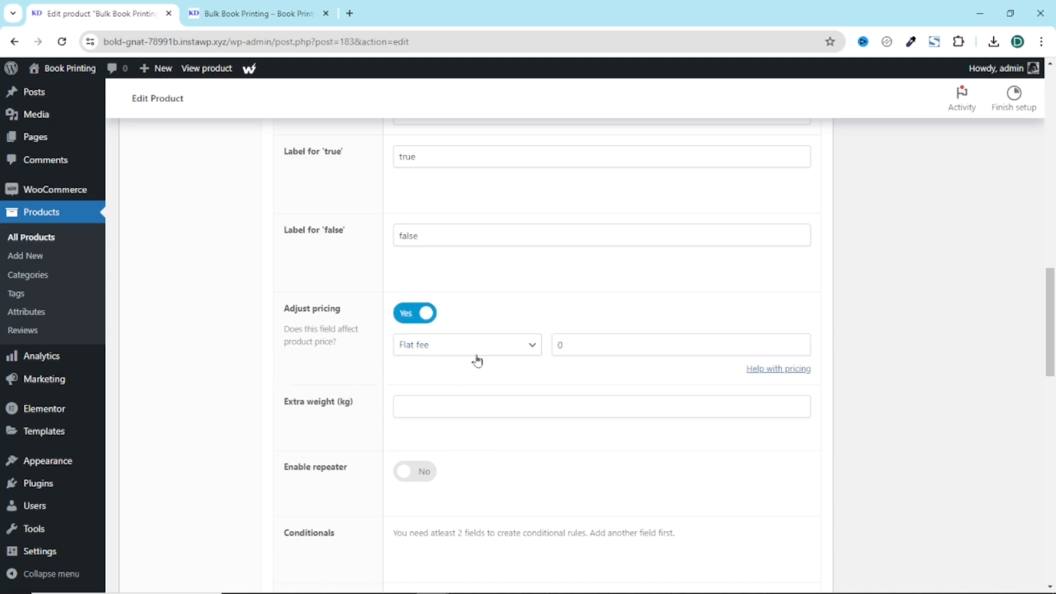
double_click(557, 343)
scroll(627, 499, "up", 2)
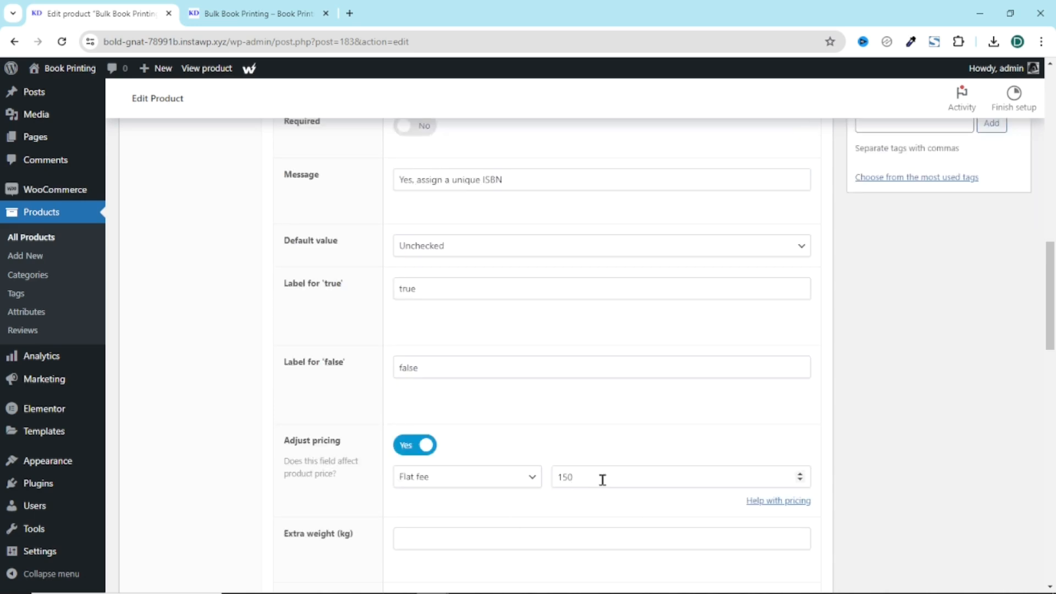
scroll(602, 479, "up", 5)
double_click(410, 325)
scroll(572, 372, "down", 5)
scroll(583, 481, "down", 2)
left_click_drag(573, 345, 567, 348)
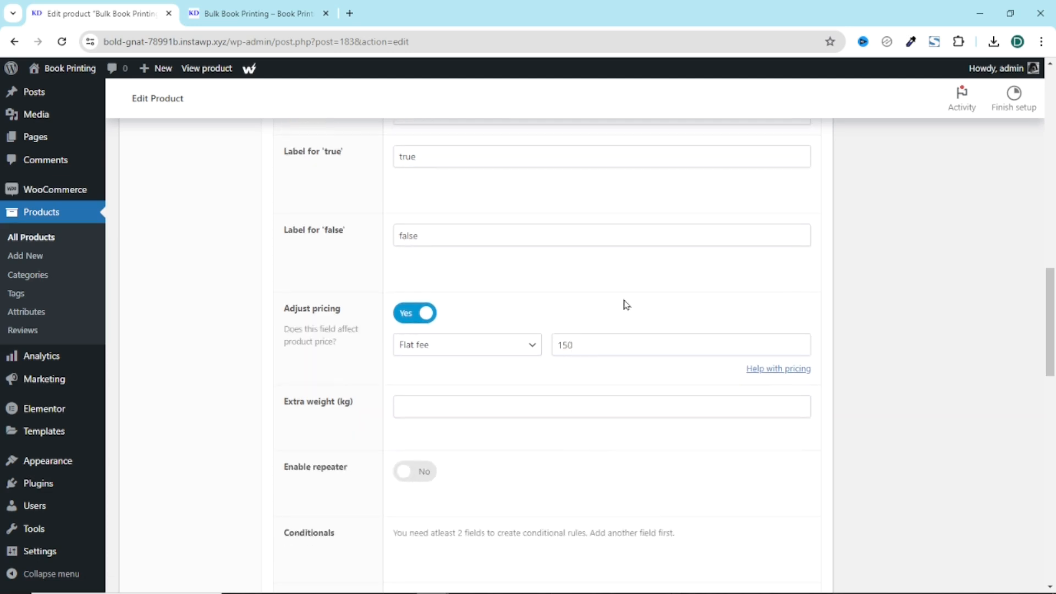
Look over the ISBN Allocation settings and update the product.
scroll(738, 243, "up", 4)
scroll(712, 308, "up", 4)
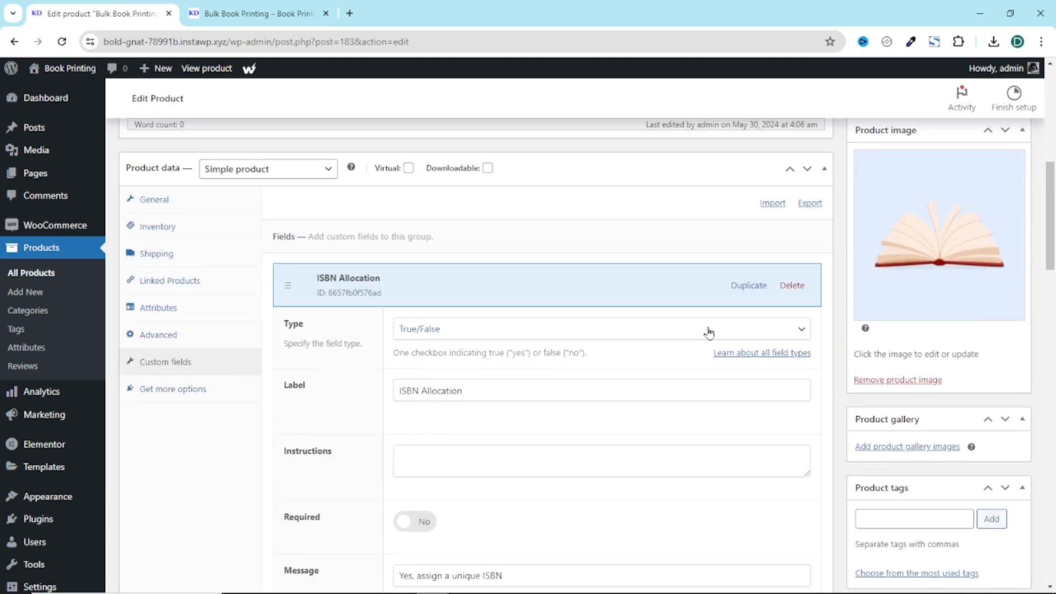
scroll(708, 334, "down", 6)
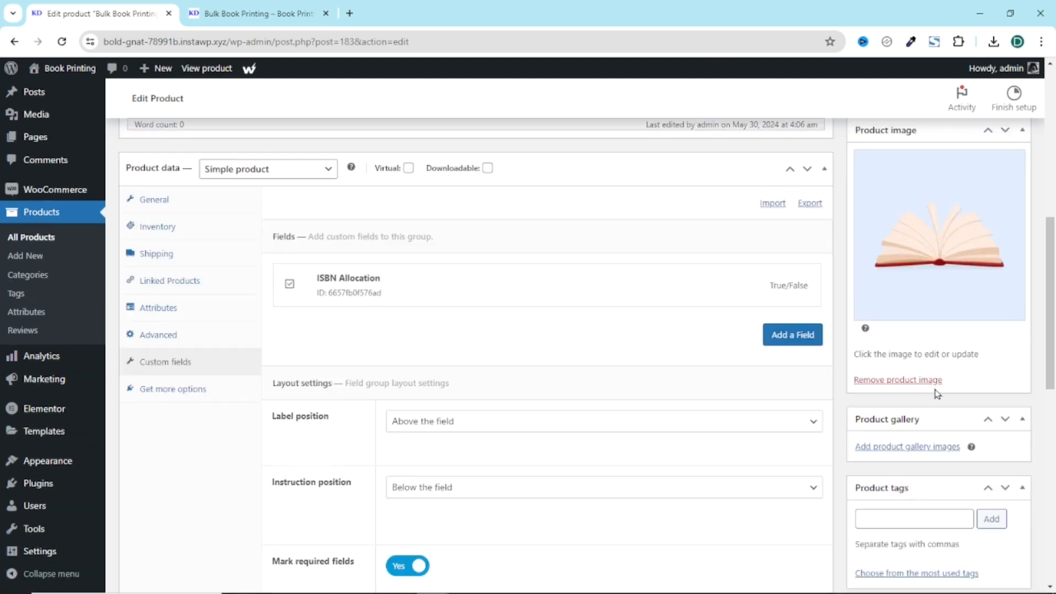
scroll(936, 391, "up", 6)
left_click(1001, 339)
Reload the live Bulk Book Printing page and toggle the ISBN Allocation checkbox to check its effect on the options total.
left_click(249, 14)
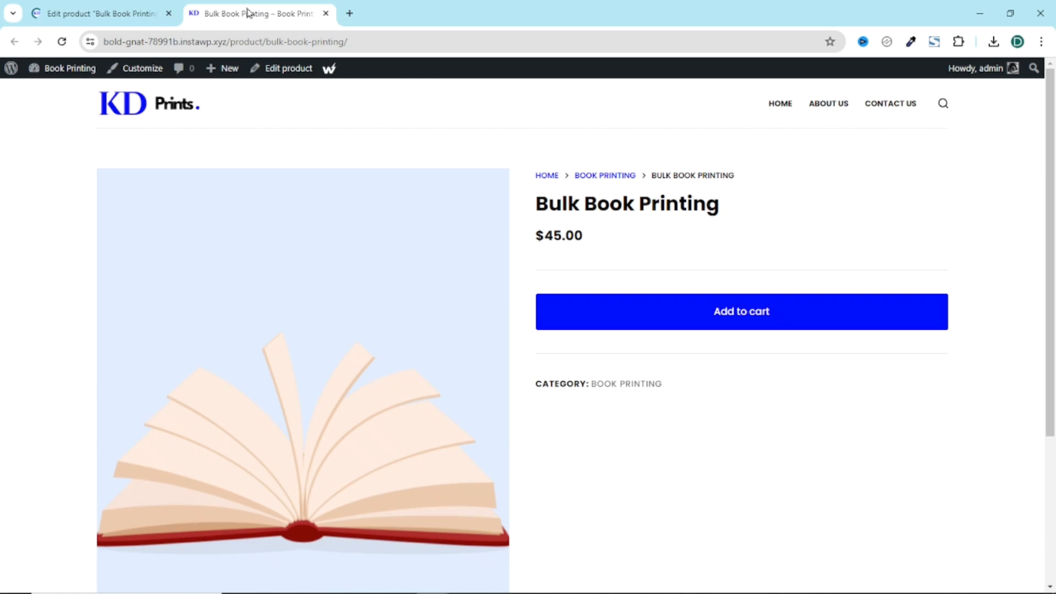
left_click(61, 41)
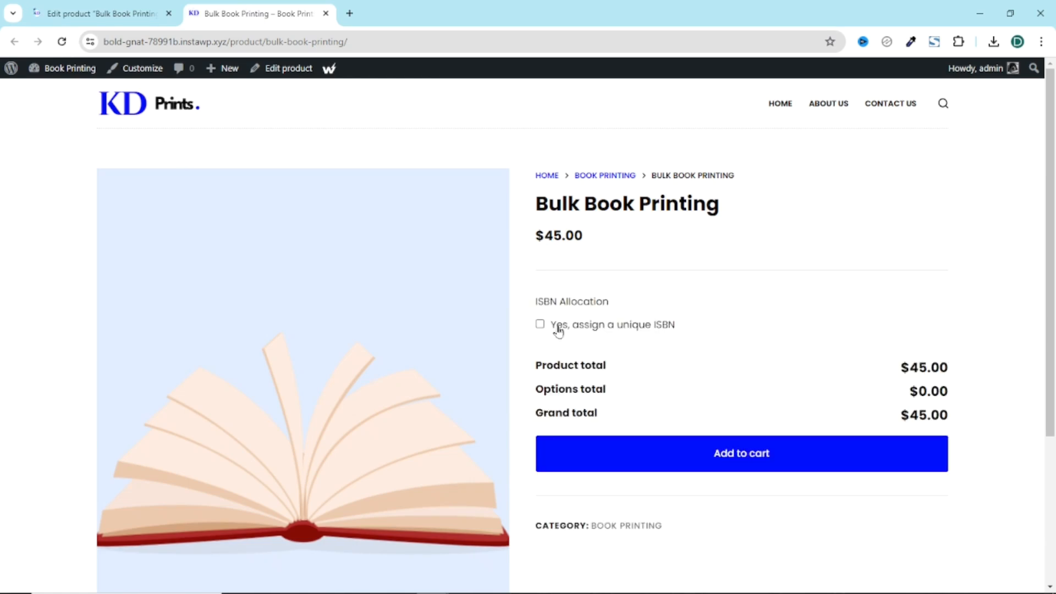
left_click(539, 324)
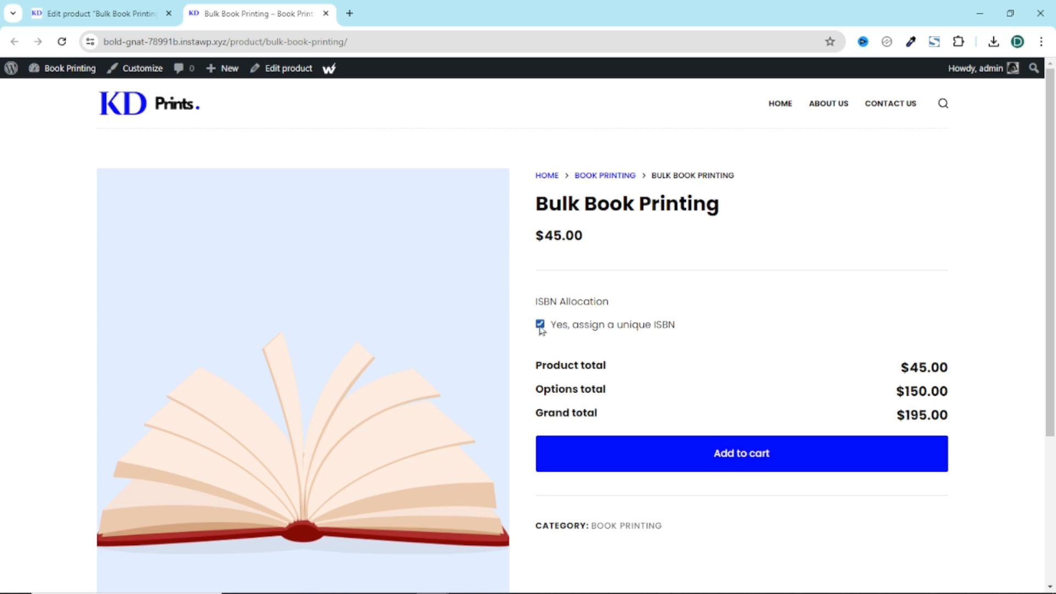
left_click_drag(537, 388, 612, 392)
left_click(895, 391)
double_click(946, 397)
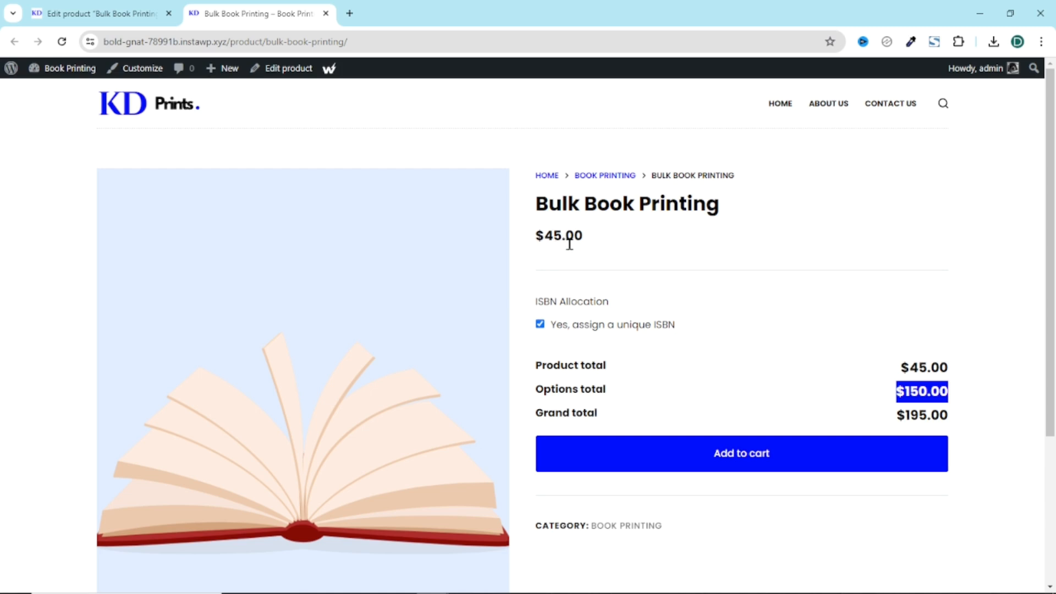
left_click(540, 323)
Return to the product editor's custom fields and add a second field of type Select list labelled Paper Type.
left_click(99, 14)
scroll(357, 385, "down", 8)
scroll(341, 391, "down", 2)
left_click(155, 229)
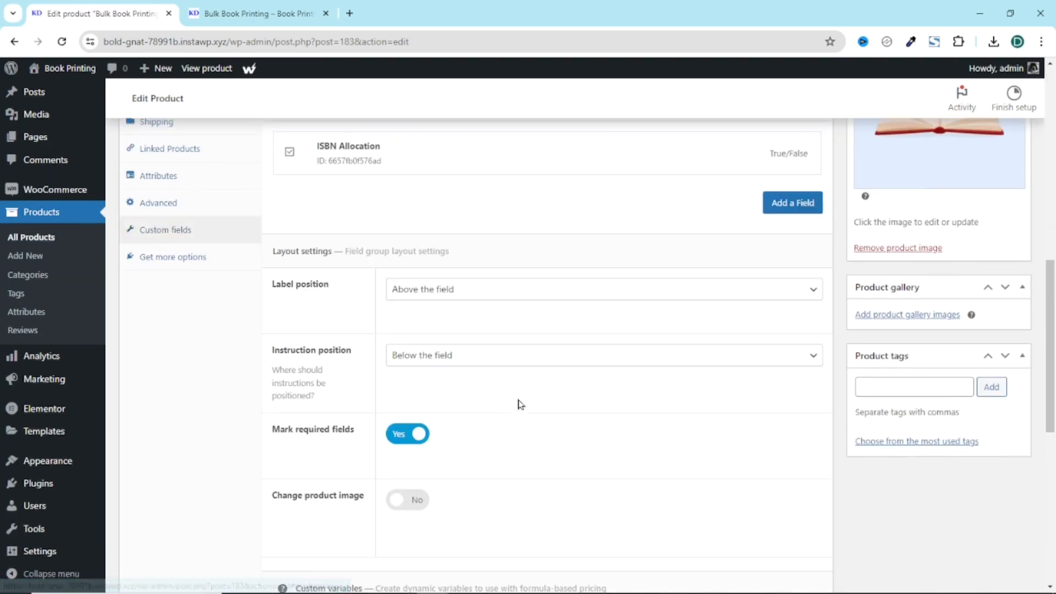
scroll(529, 404, "up", 2)
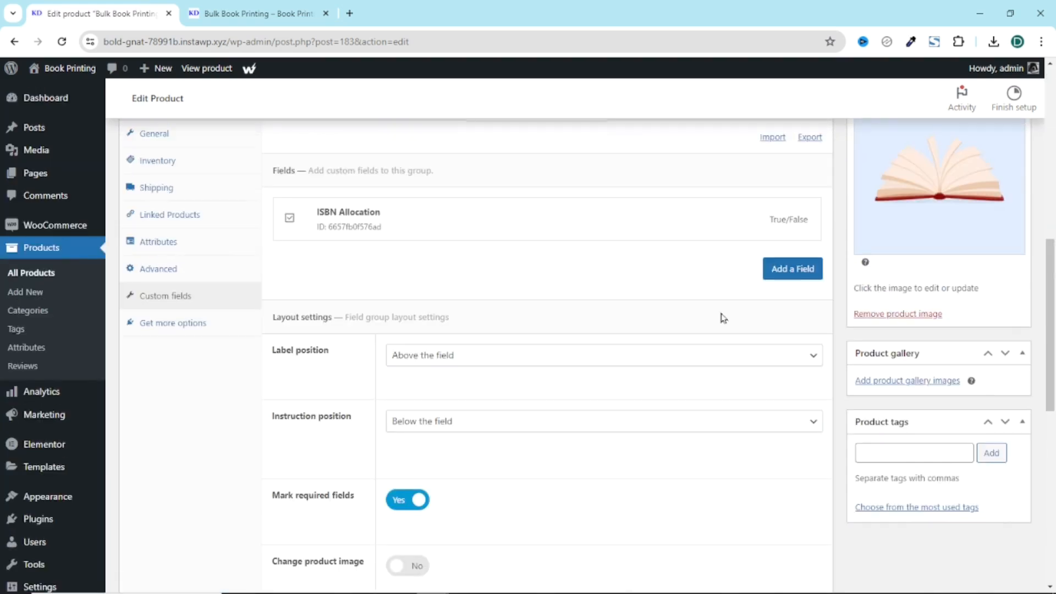
left_click(794, 271)
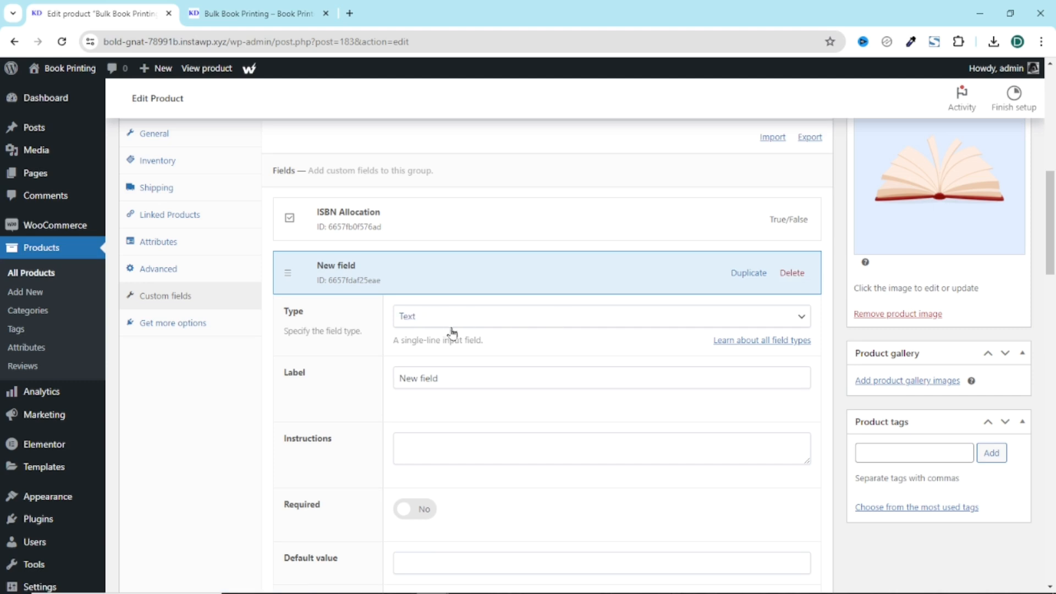
left_click(478, 319)
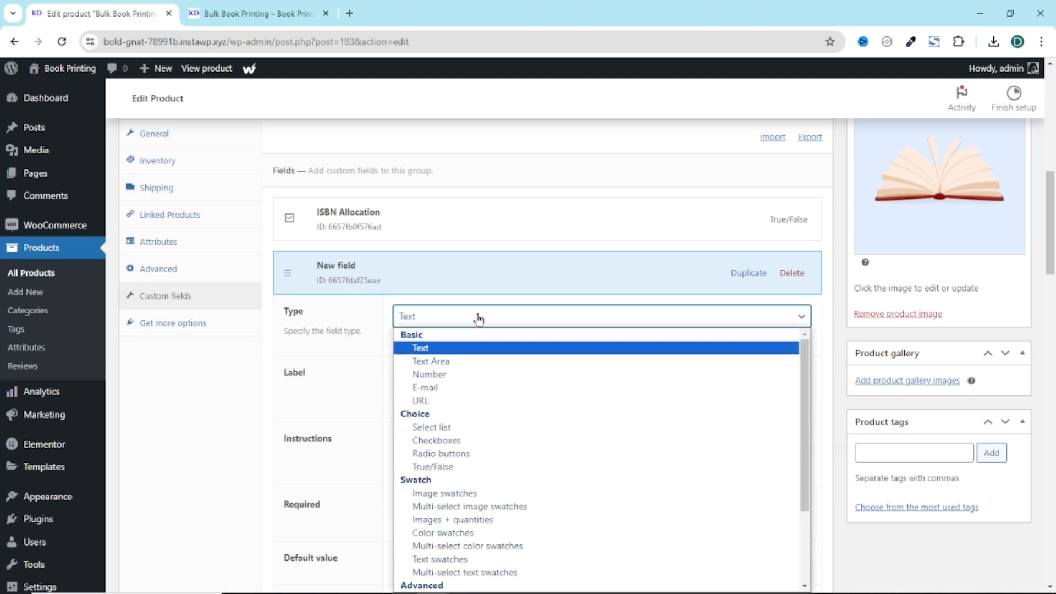
left_click(438, 428)
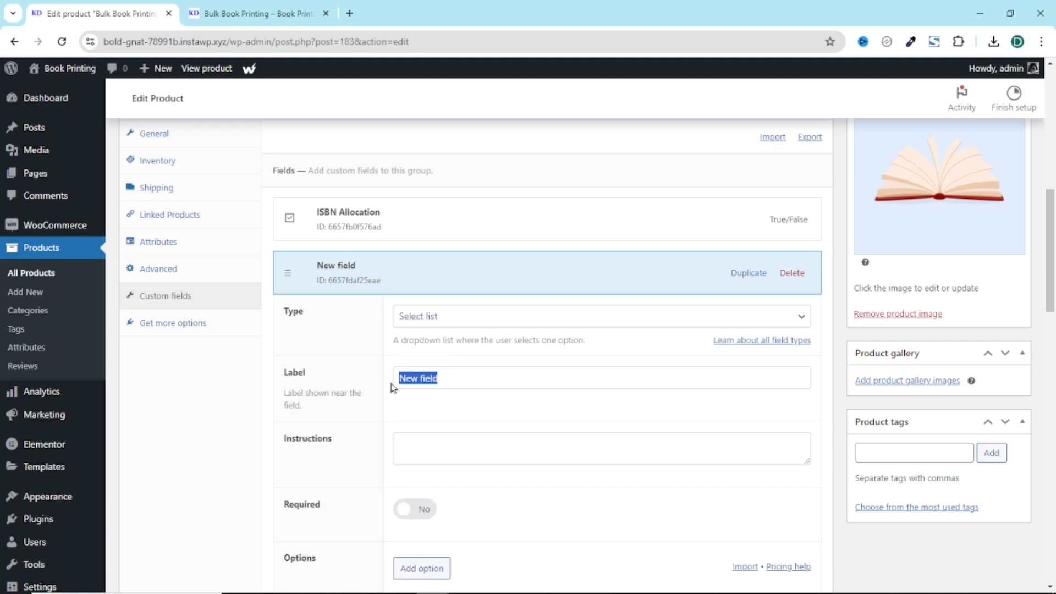
type("Paper Type")
Make the Paper Type field required and give it the options A4 and A5, both with no price change.
scroll(427, 440, "down", 4)
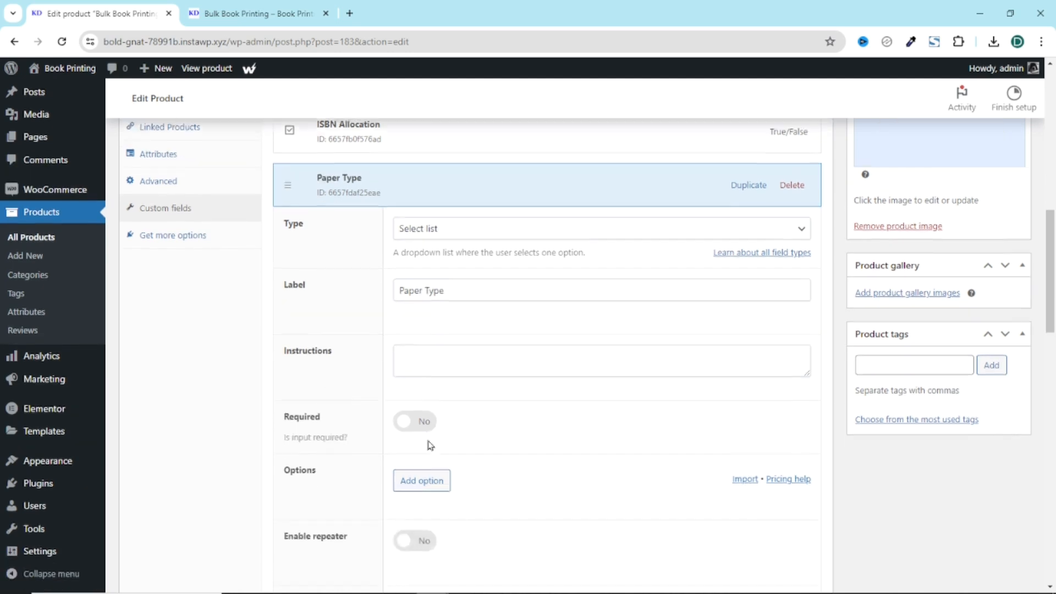
left_click(423, 312)
scroll(427, 352, "up", 1)
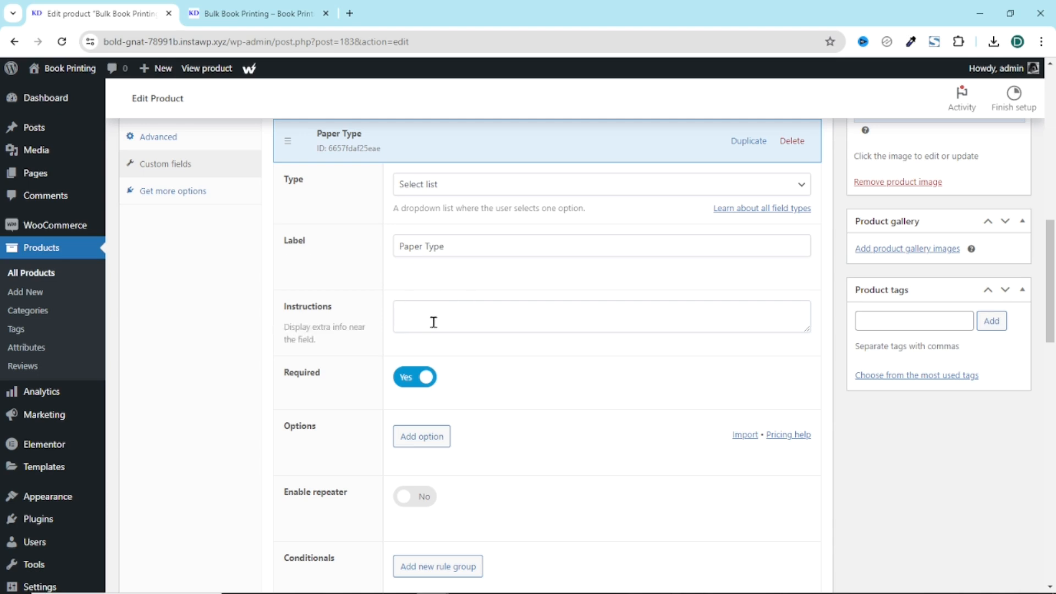
scroll(513, 395, "down", 1)
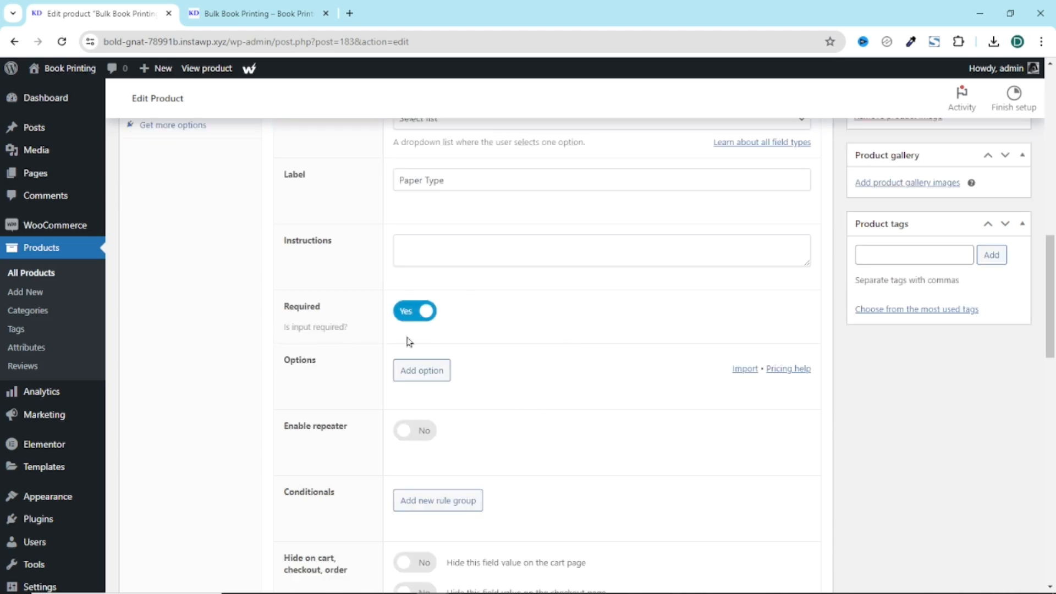
left_click(420, 370)
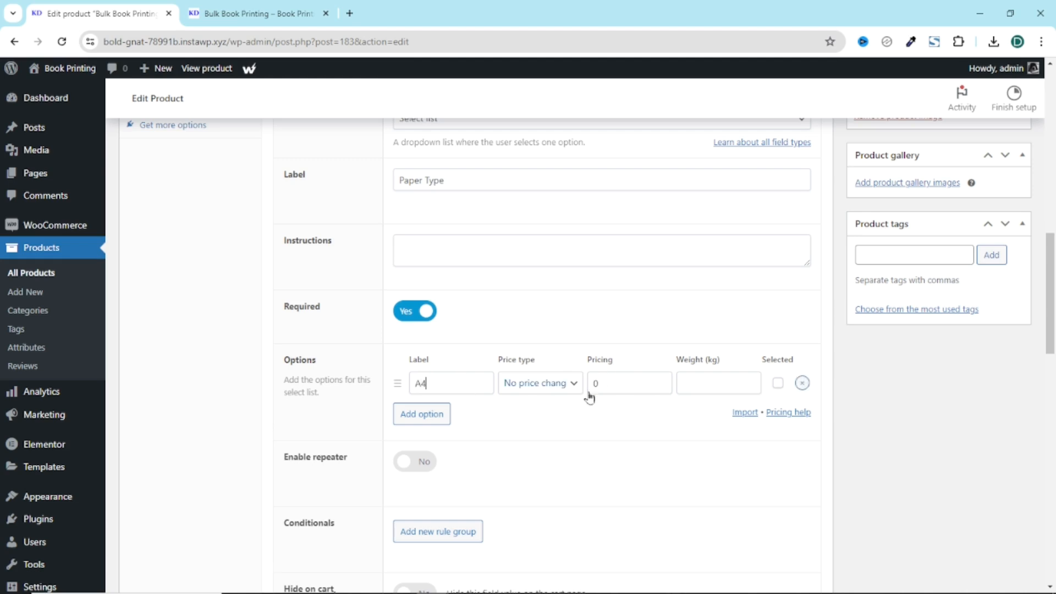
left_click(530, 383)
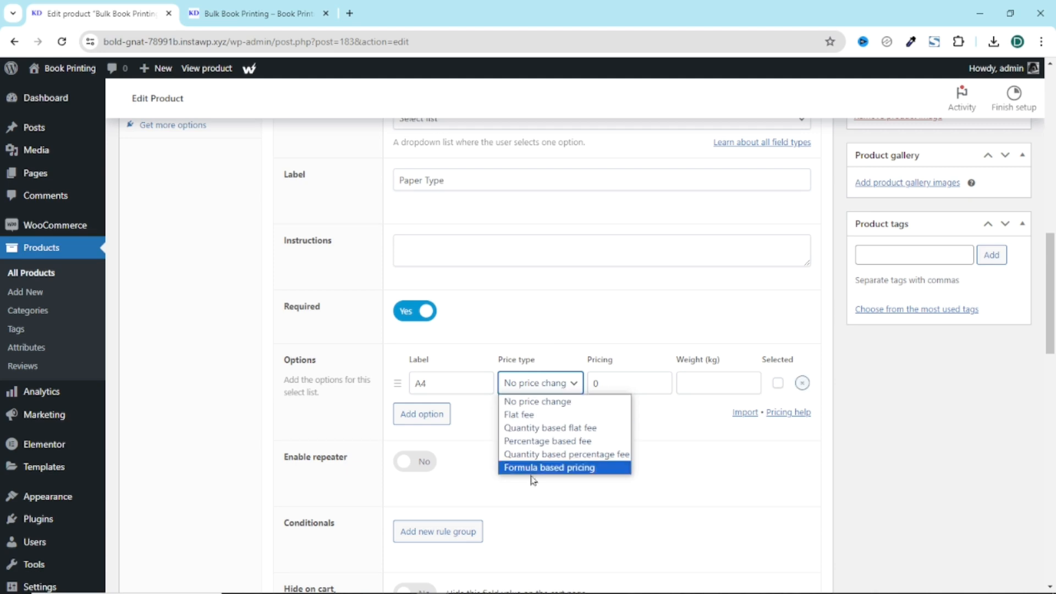
left_click(532, 387)
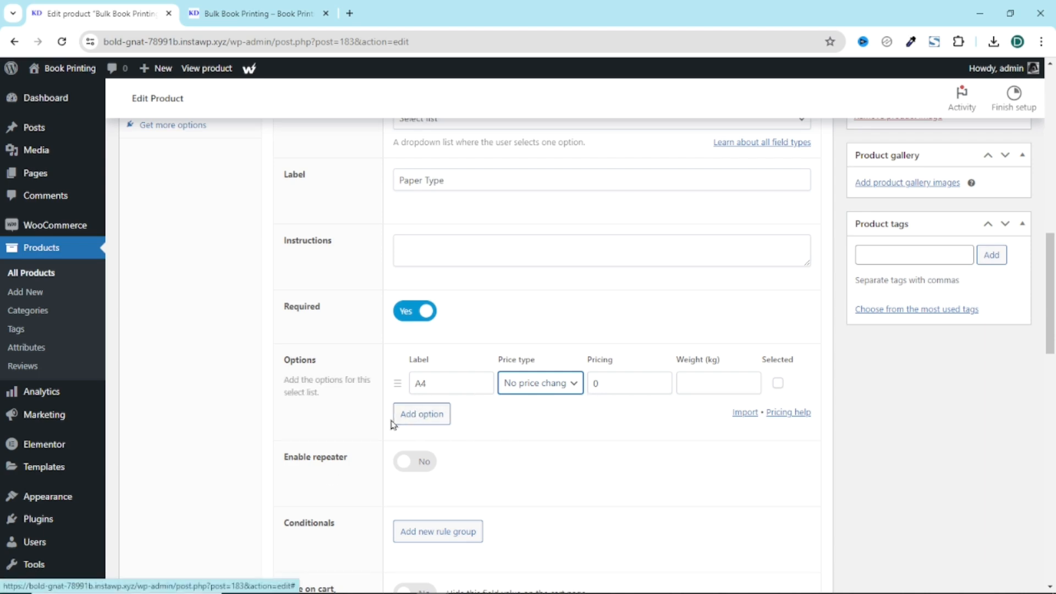
left_click(410, 416)
left_click(451, 406)
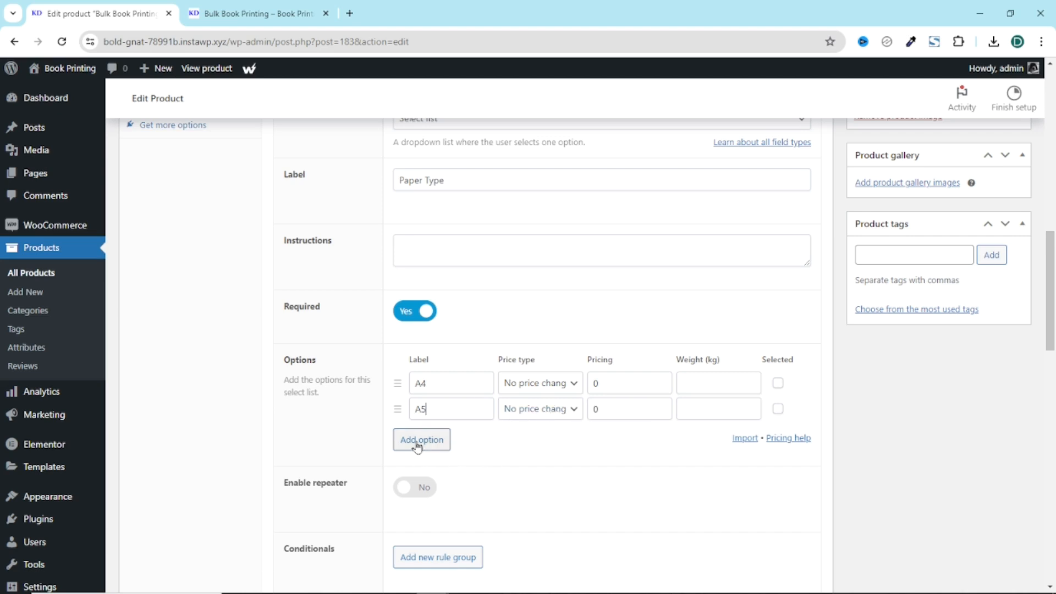
left_click(437, 406)
Update the product, reload its live page and try both A4 and A5 in the Paper Type list.
scroll(589, 483, "up", 15)
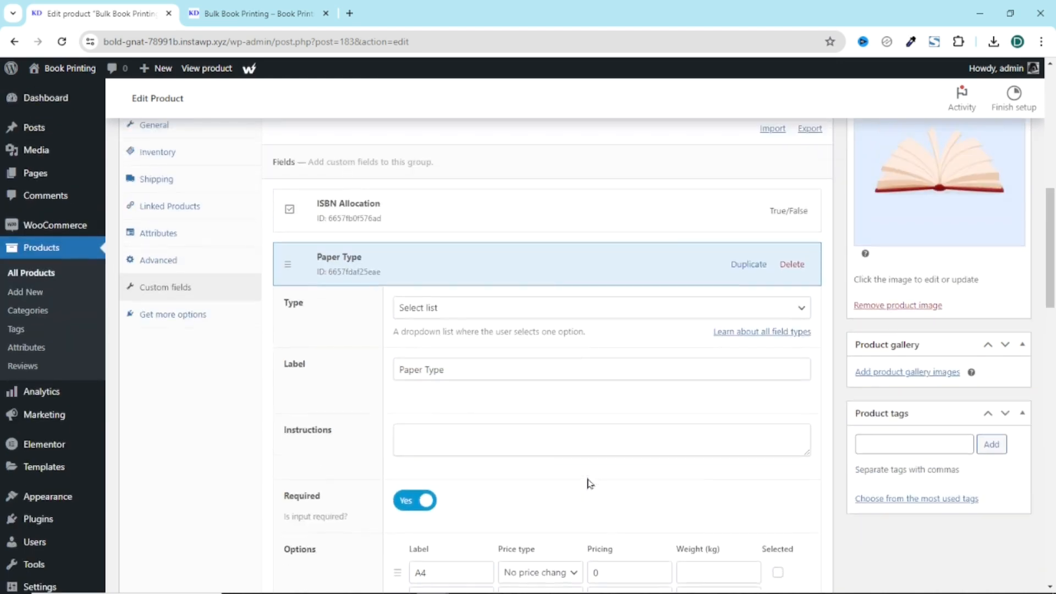
left_click(1008, 278)
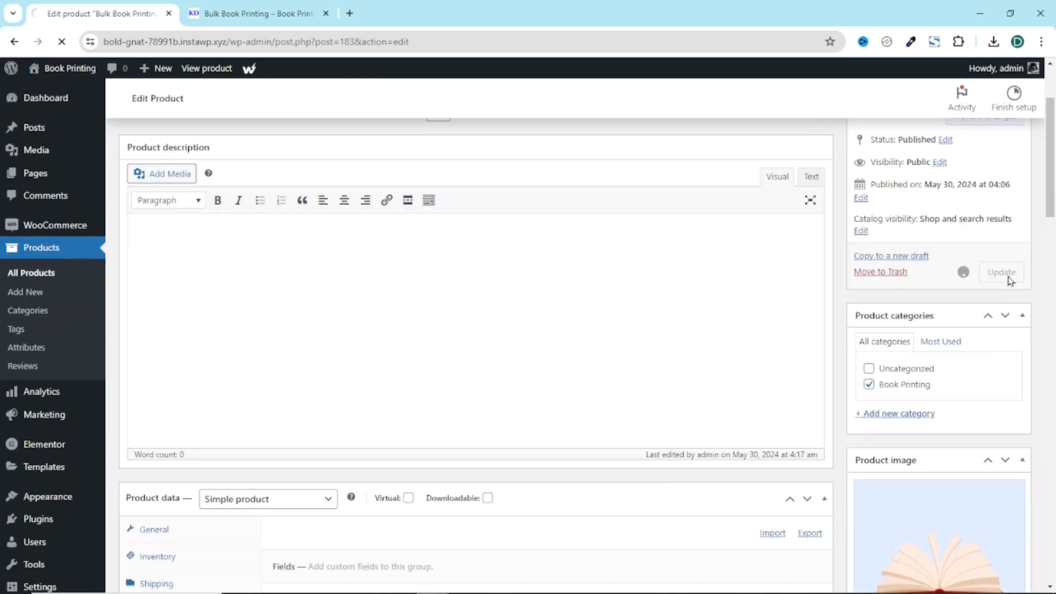
left_click(238, 21)
left_click(63, 42)
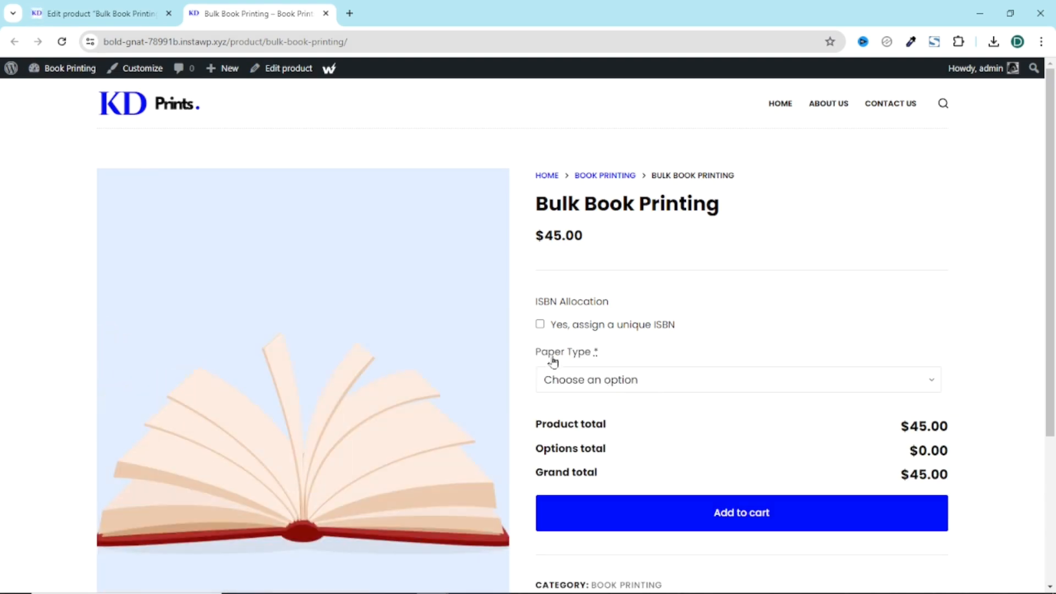
left_click(643, 383)
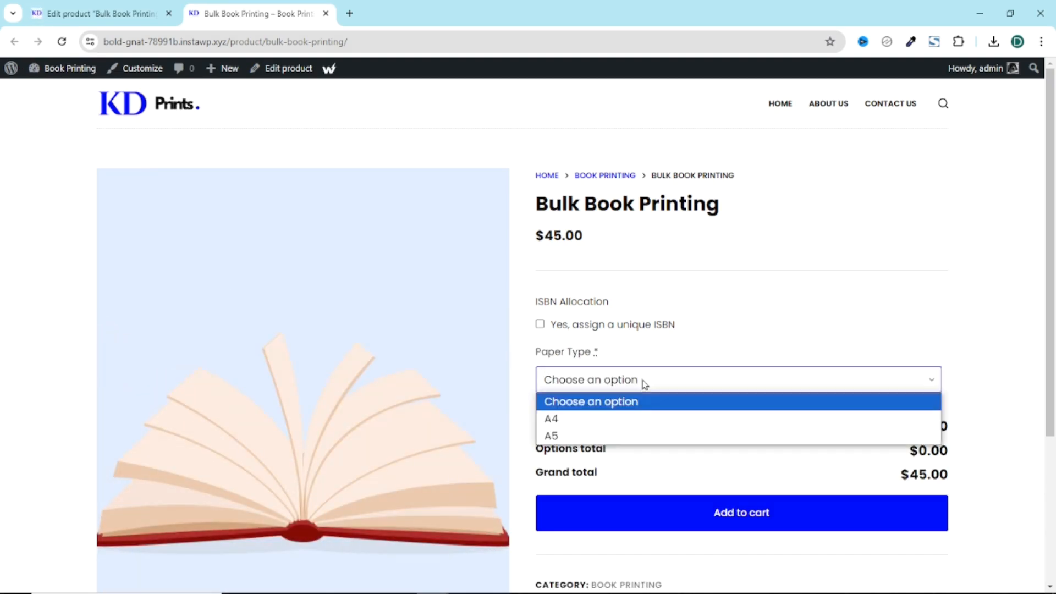
left_click(580, 425)
left_click(605, 379)
left_click(573, 438)
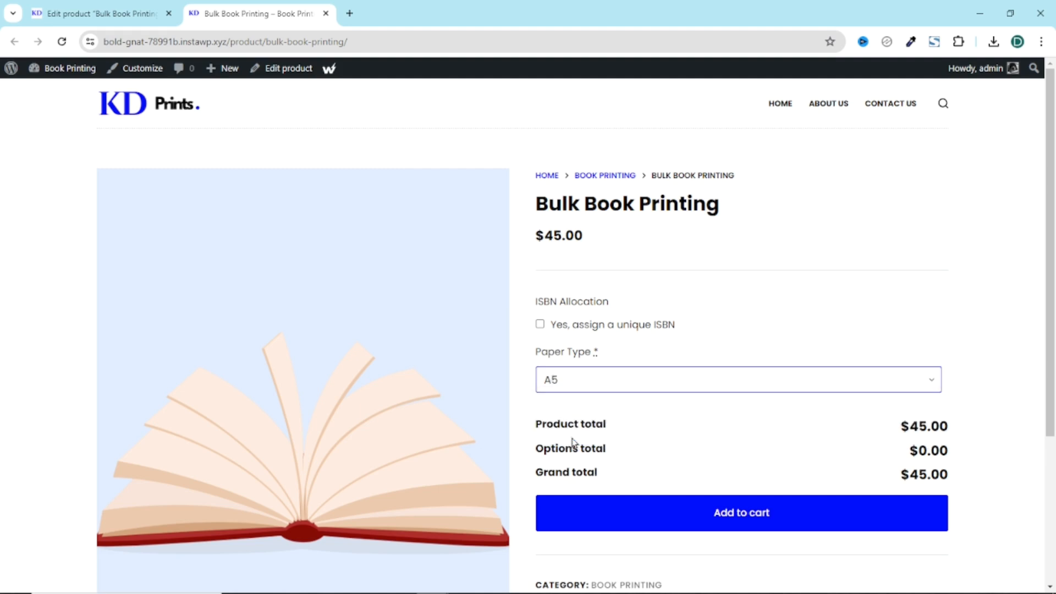
Return to the product editor's custom fields and add a third field of type Image swatches labelled Cover Type.
left_click(98, 16)
scroll(456, 363, "down", 8)
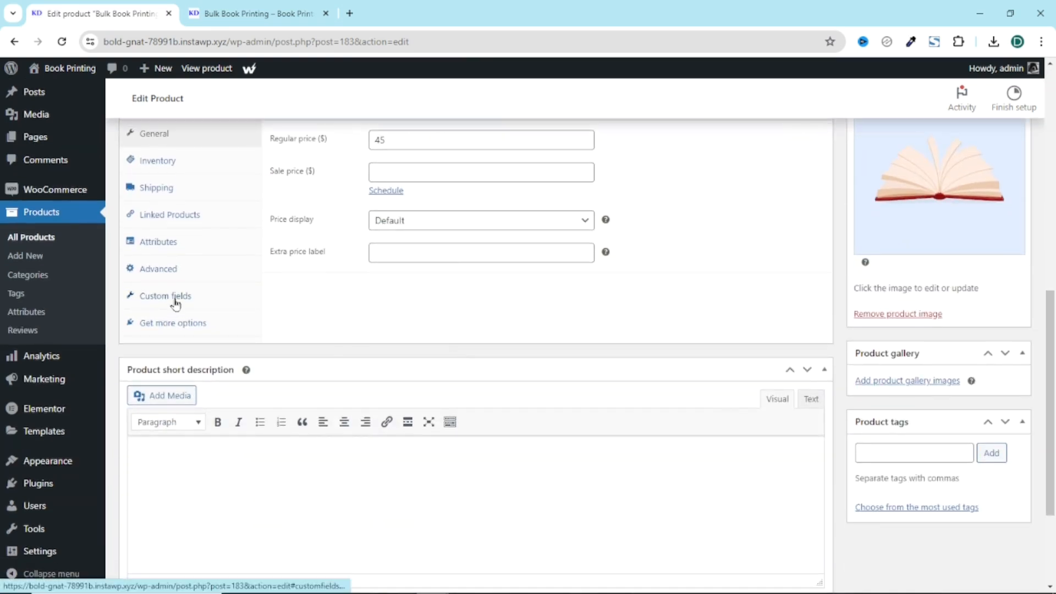
left_click(174, 300)
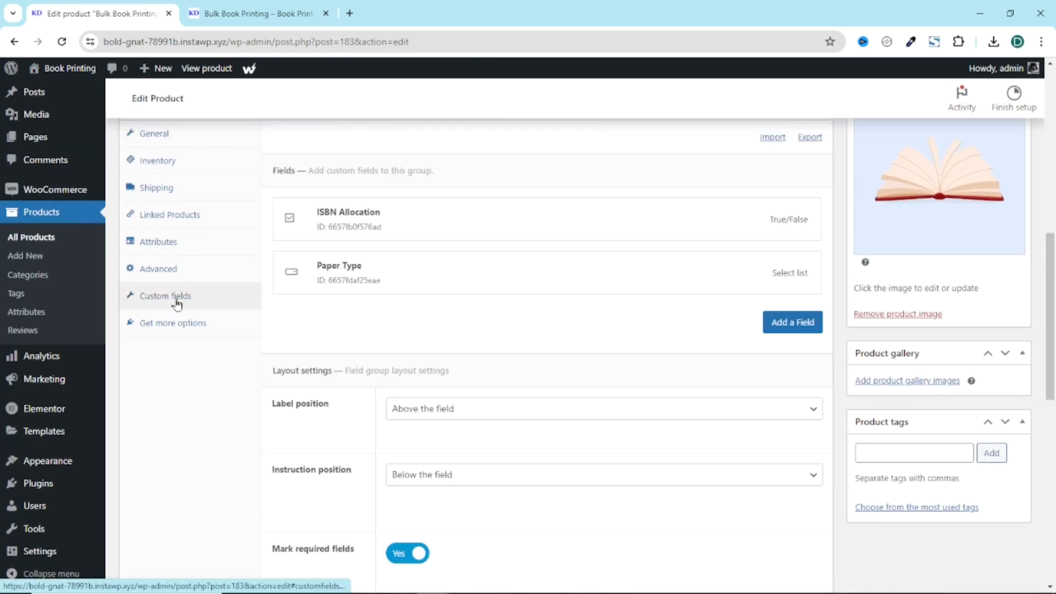
left_click(786, 326)
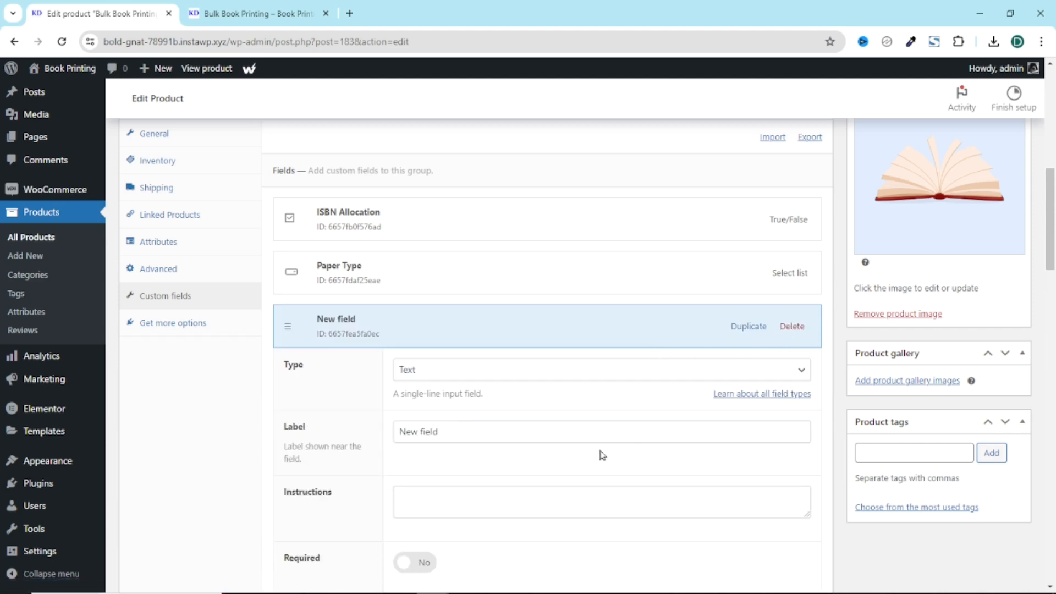
left_click(480, 374)
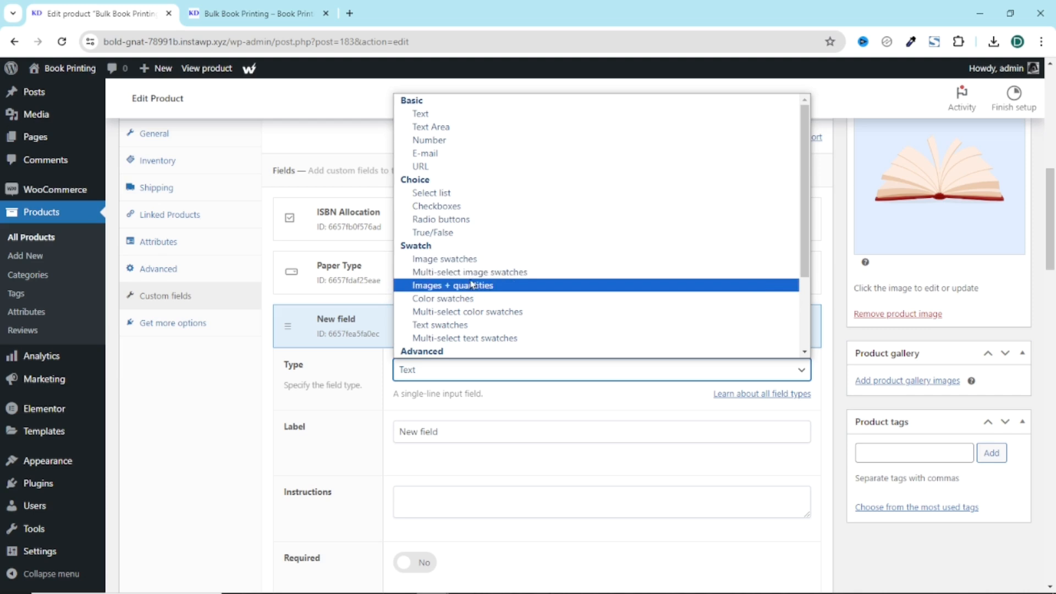
left_click(487, 259)
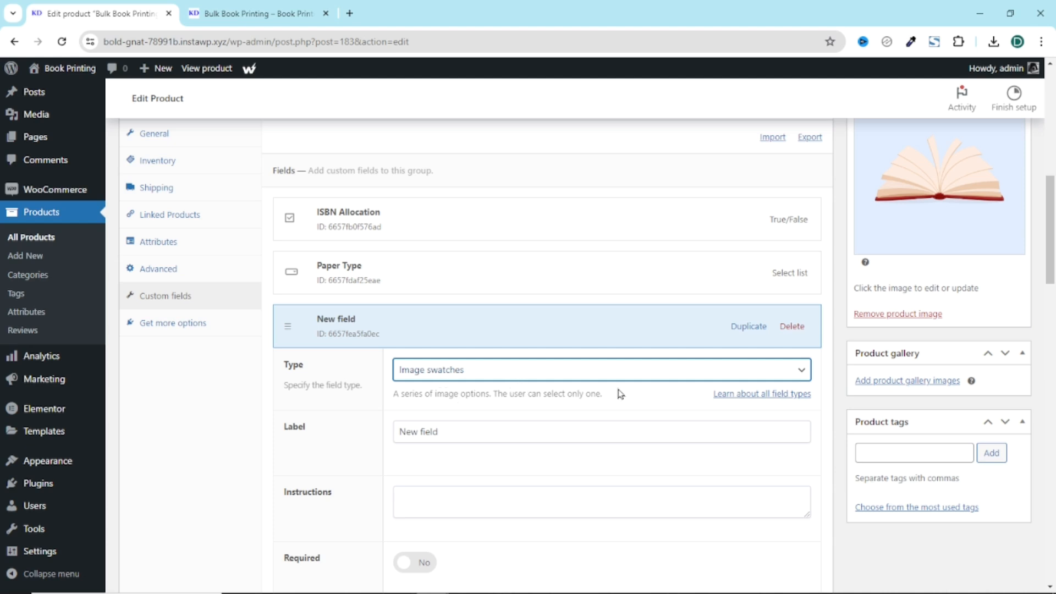
left_click_drag(438, 431, 392, 447)
type("Cover Type")
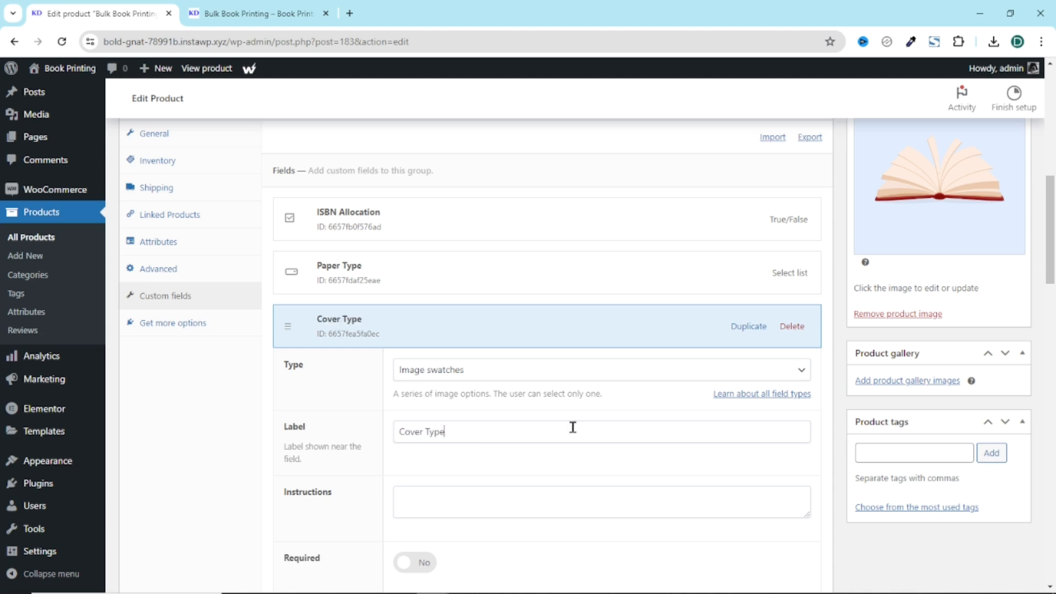
Make the Cover Type field required and add a Paperback option with the softcover.png image.
scroll(570, 427, "down", 5)
left_click(421, 299)
left_click(431, 358)
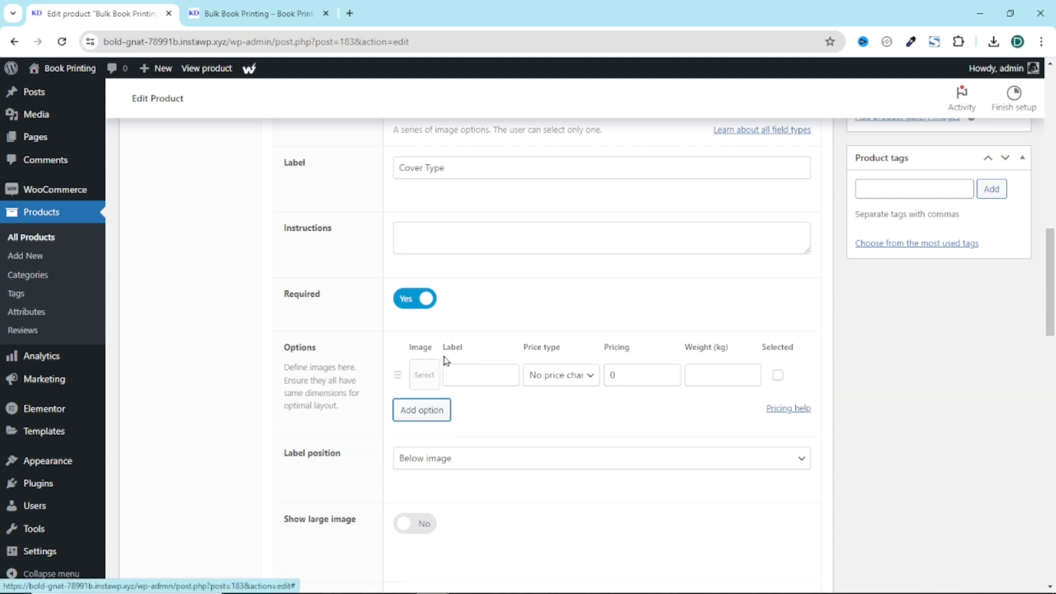
left_click(423, 379)
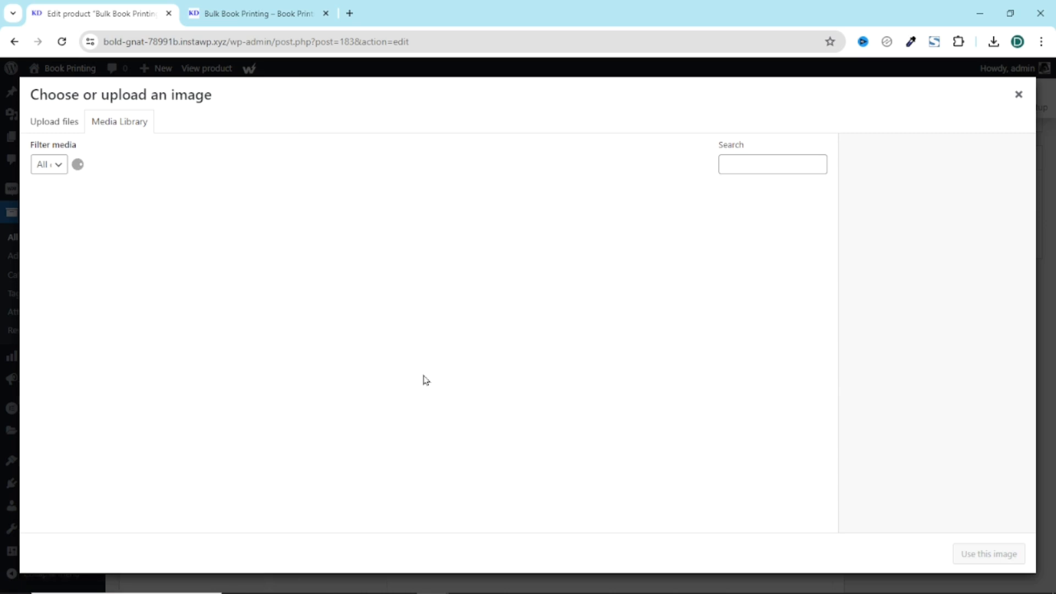
left_click(297, 332)
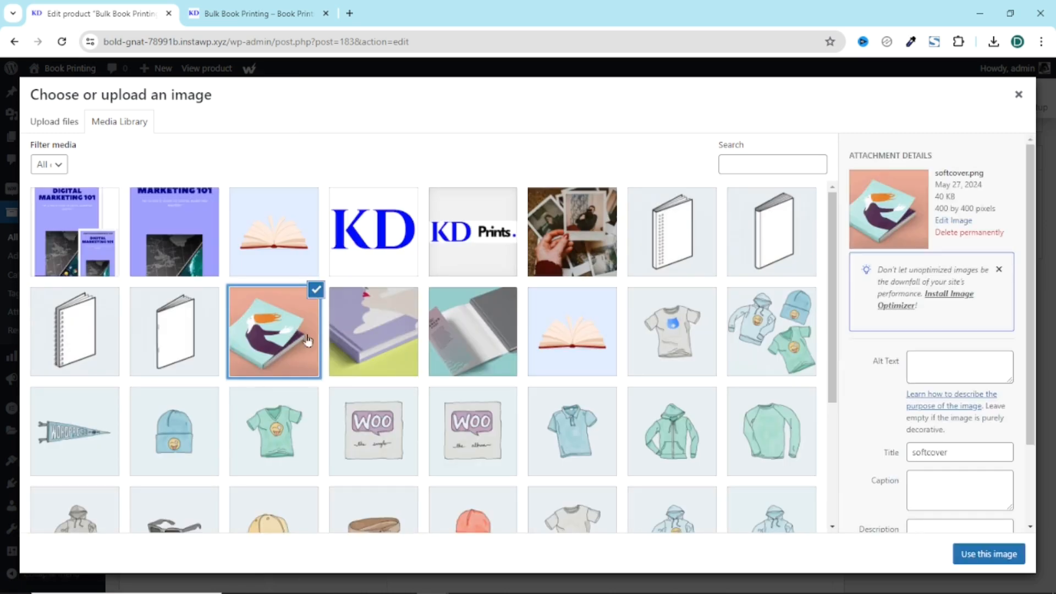
left_click(978, 558)
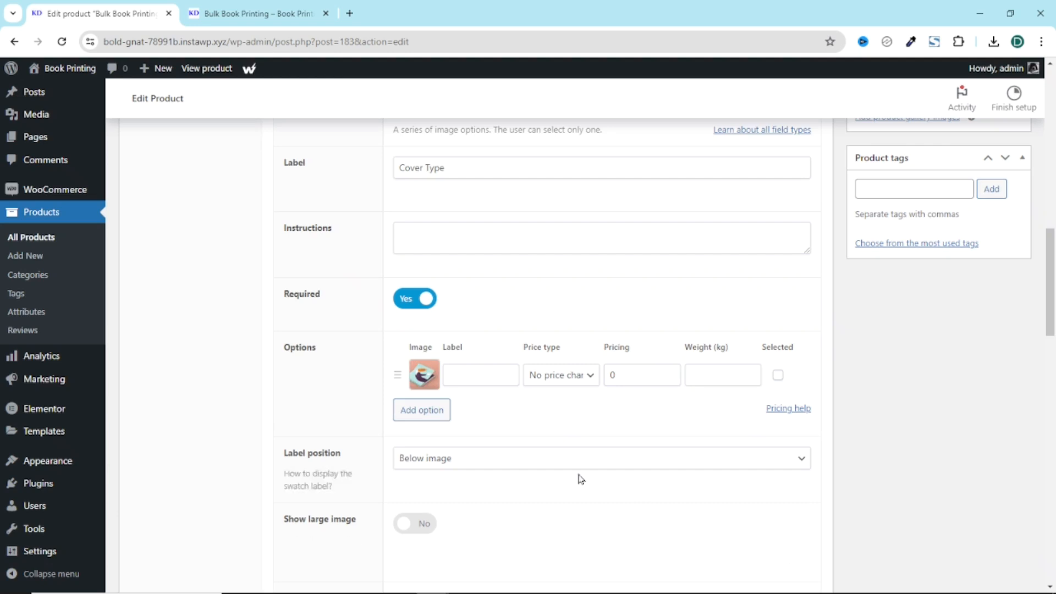
type("Paperback")
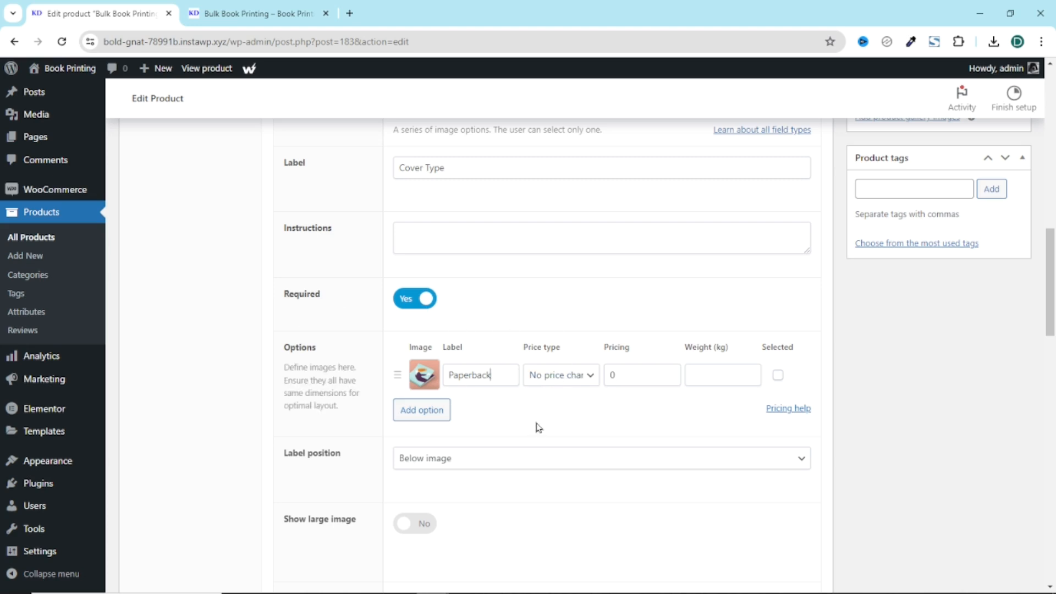
Add a second Cover Type option labelled Hardcover with the hardcover.png image.
left_click(421, 409)
left_click(428, 419)
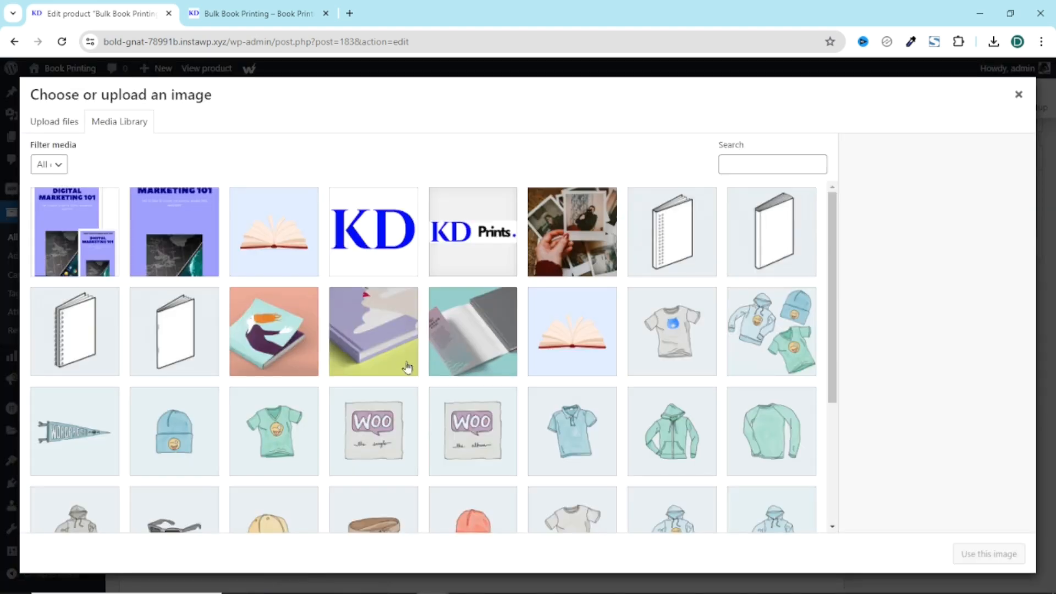
left_click(353, 326)
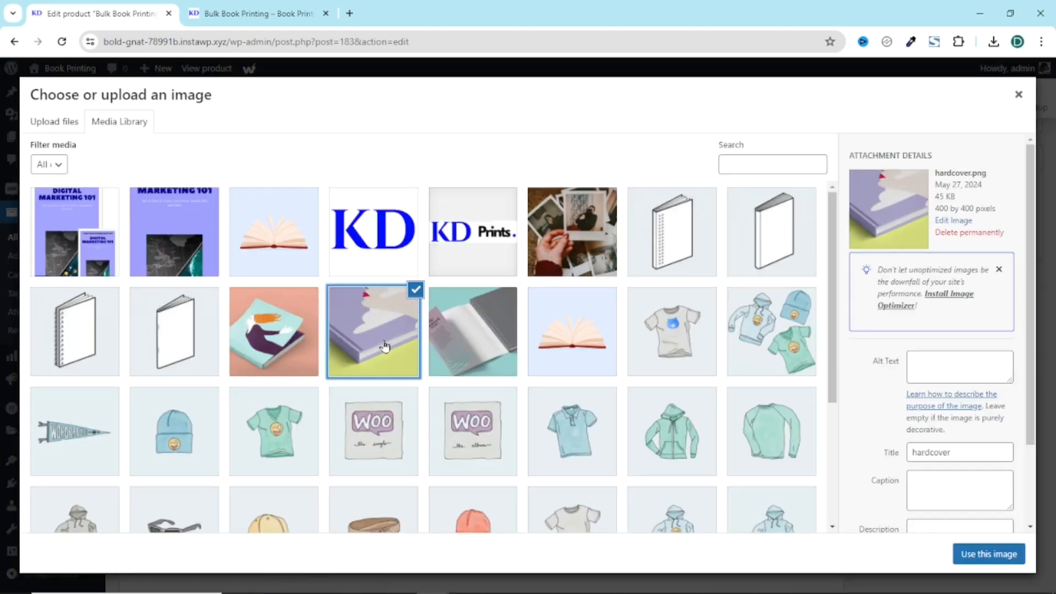
left_click(984, 556)
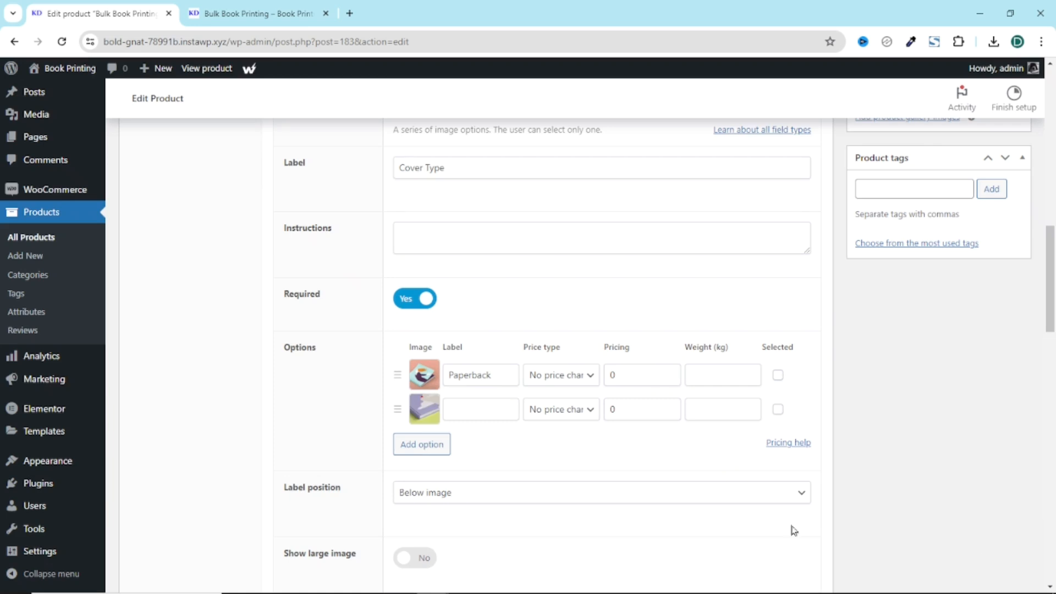
left_click(497, 410)
type("Hardcover")
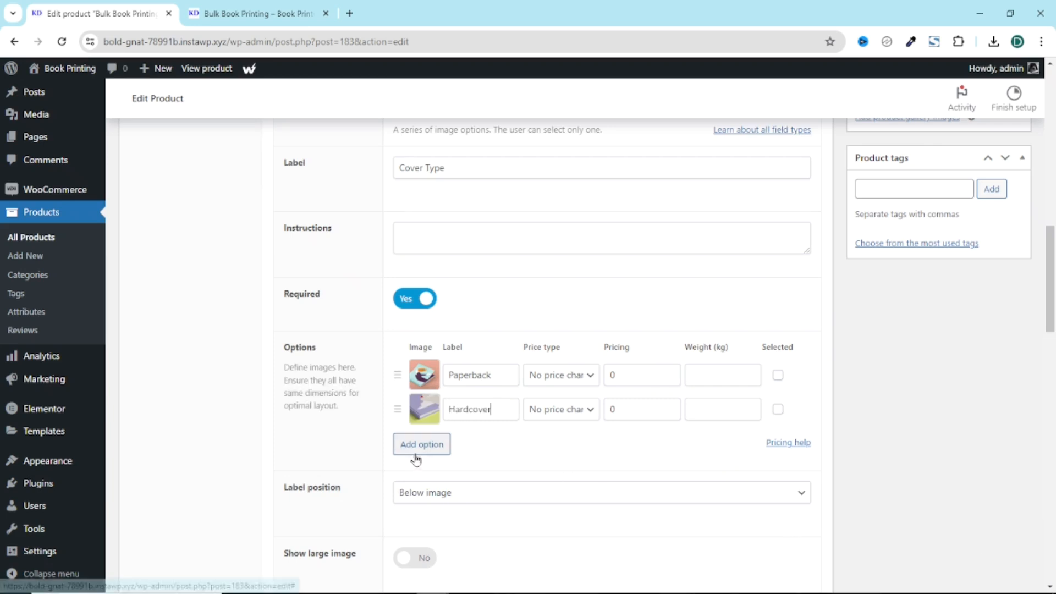
Add a third Cover Type option labelled Premium with the hardcover-premium.png image.
left_click(422, 444)
left_click(424, 446)
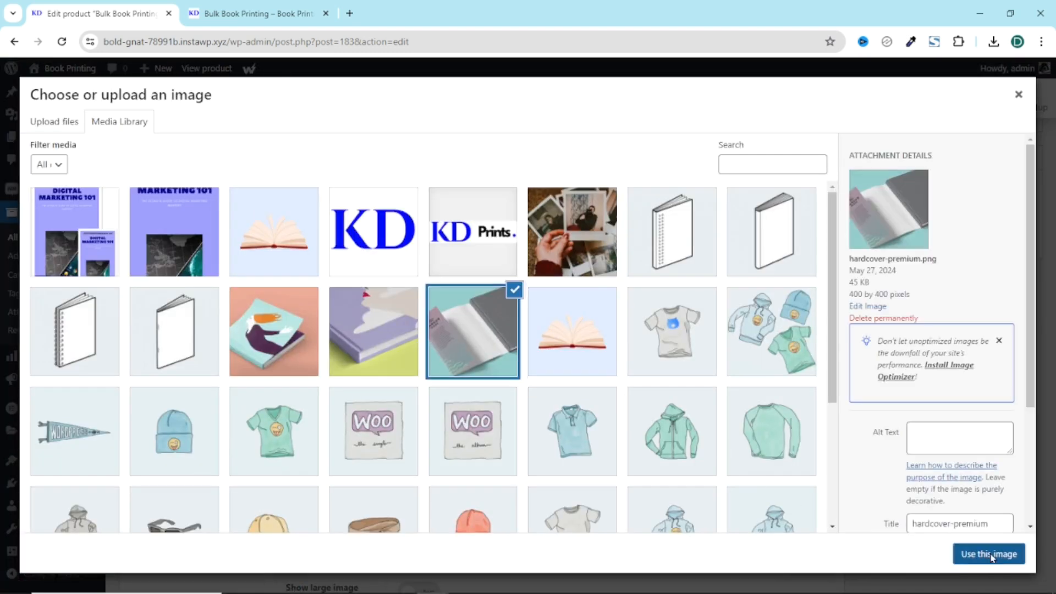
left_click(988, 555)
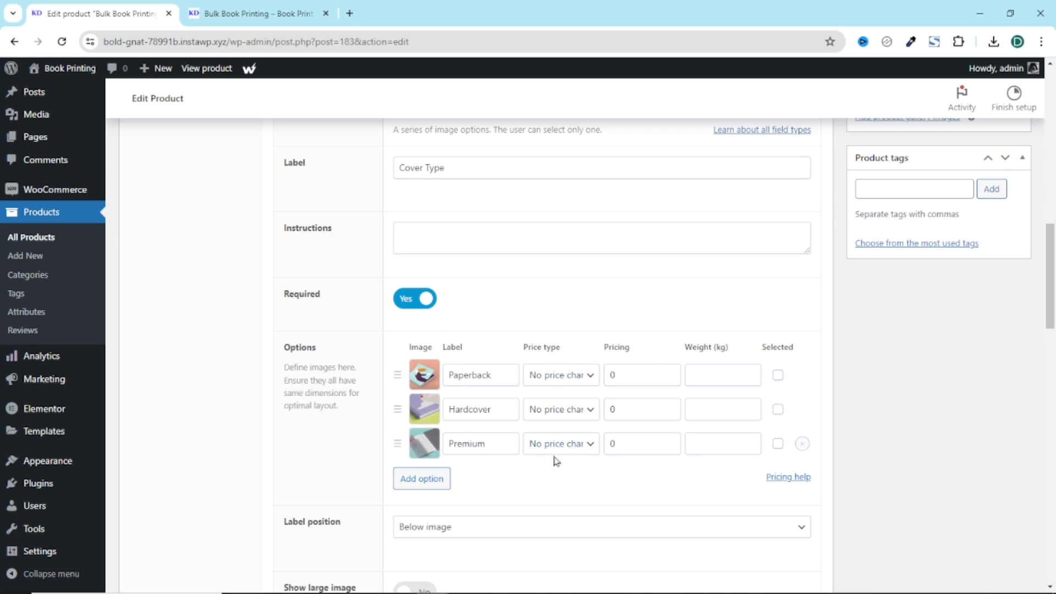
Examine the Cover Type field's label position choices and its items-per-row choices for desktop, tablet and mobile.
scroll(556, 459, "down", 2)
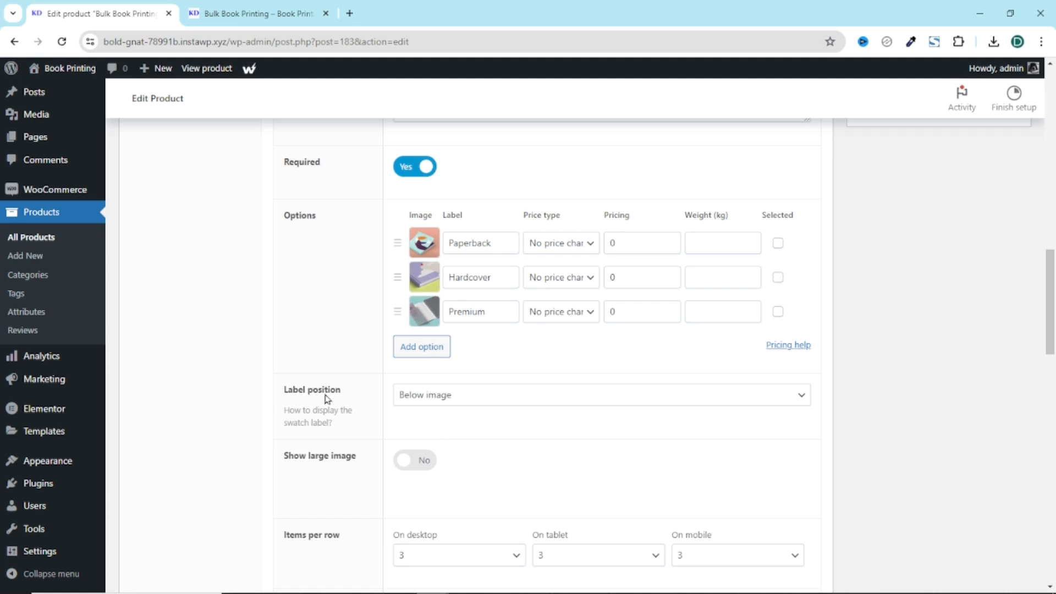
left_click(464, 405)
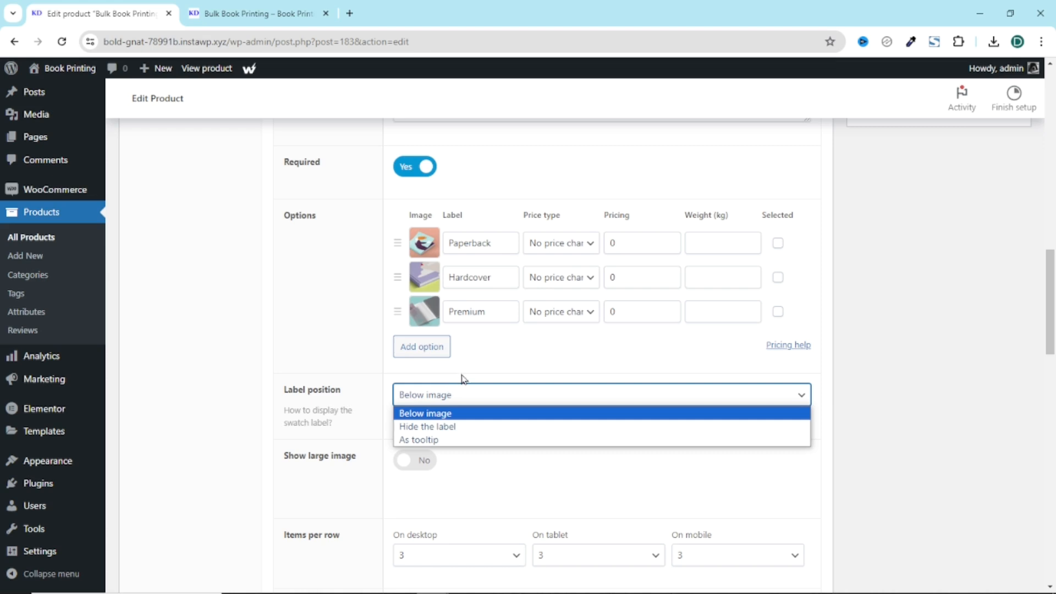
left_click(481, 377)
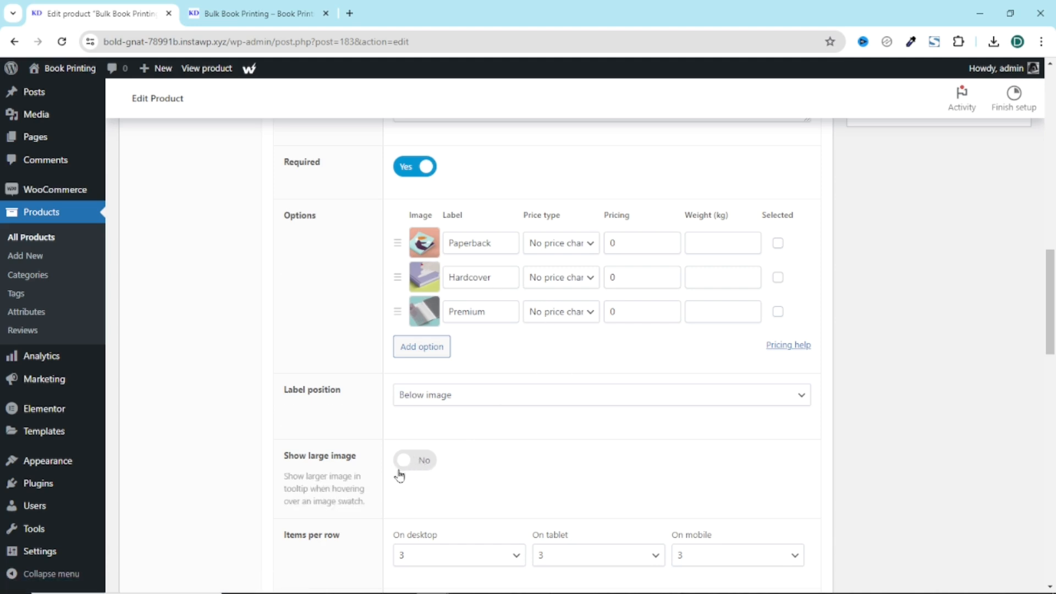
scroll(519, 457, "down", 3)
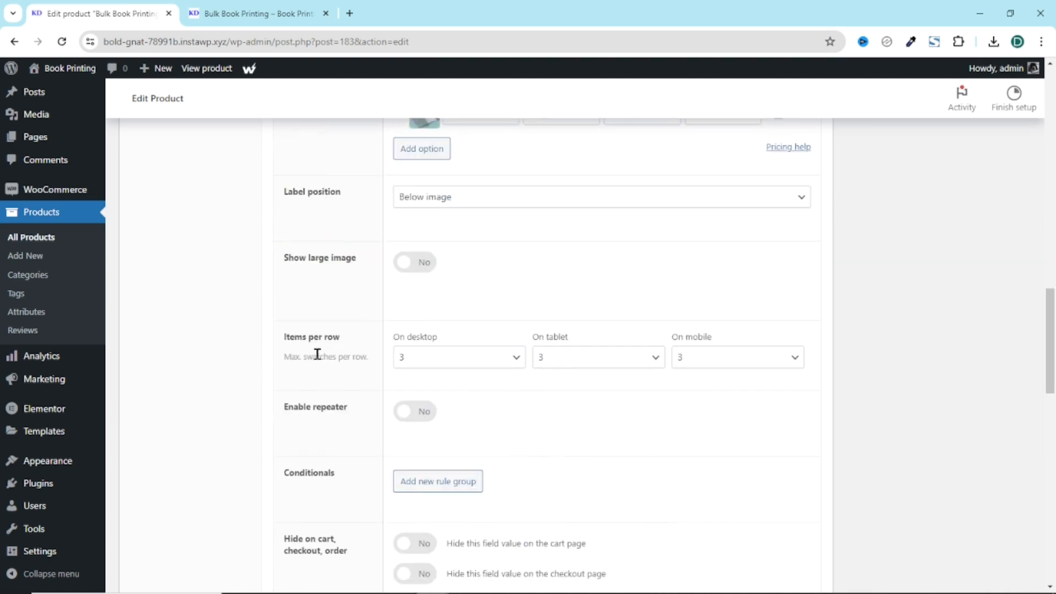
left_click(446, 361)
left_click(446, 361)
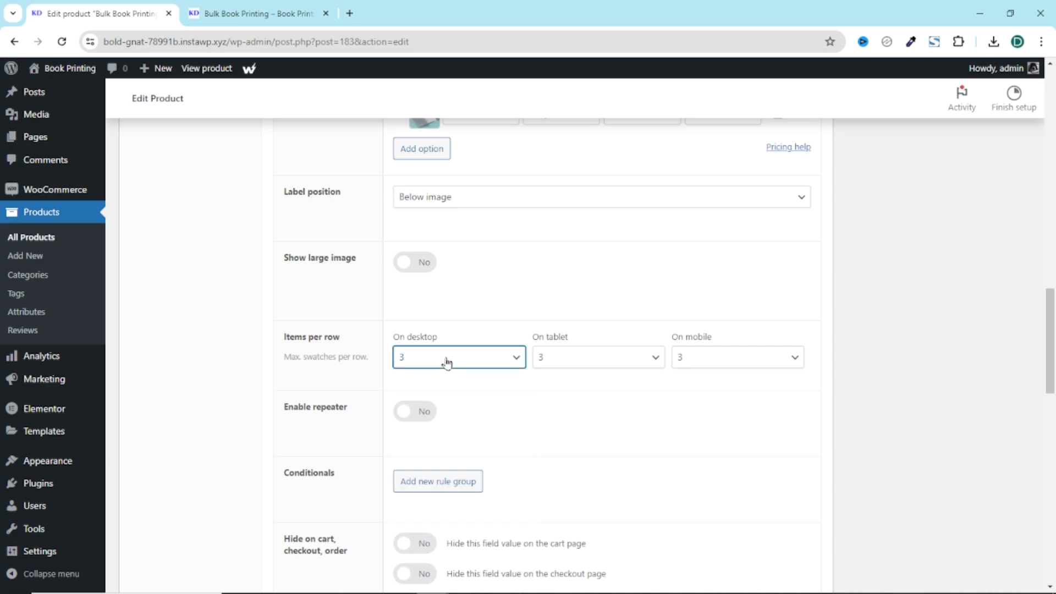
left_click(582, 364)
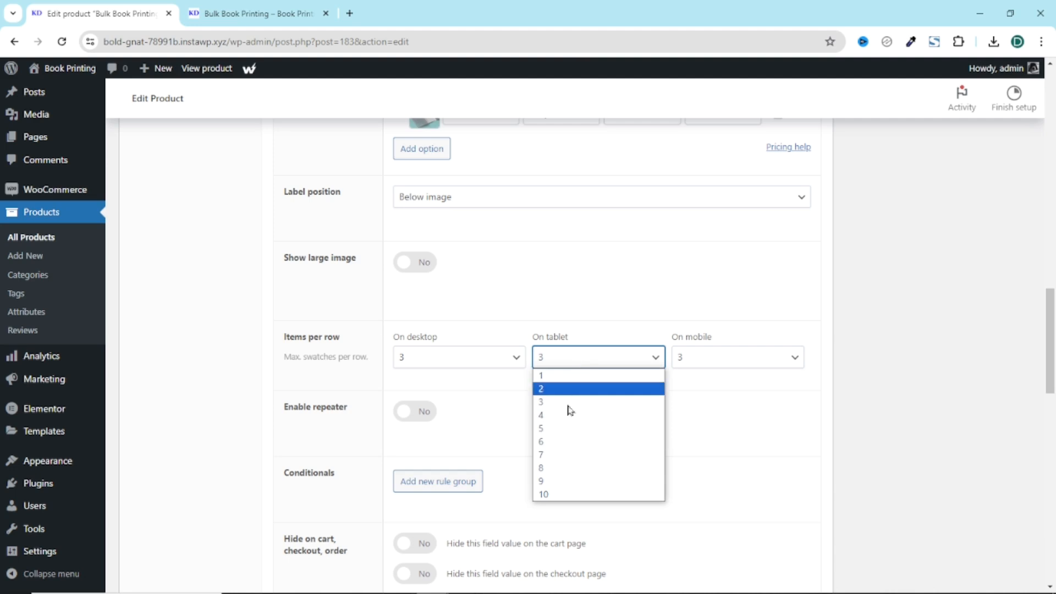
left_click(726, 359)
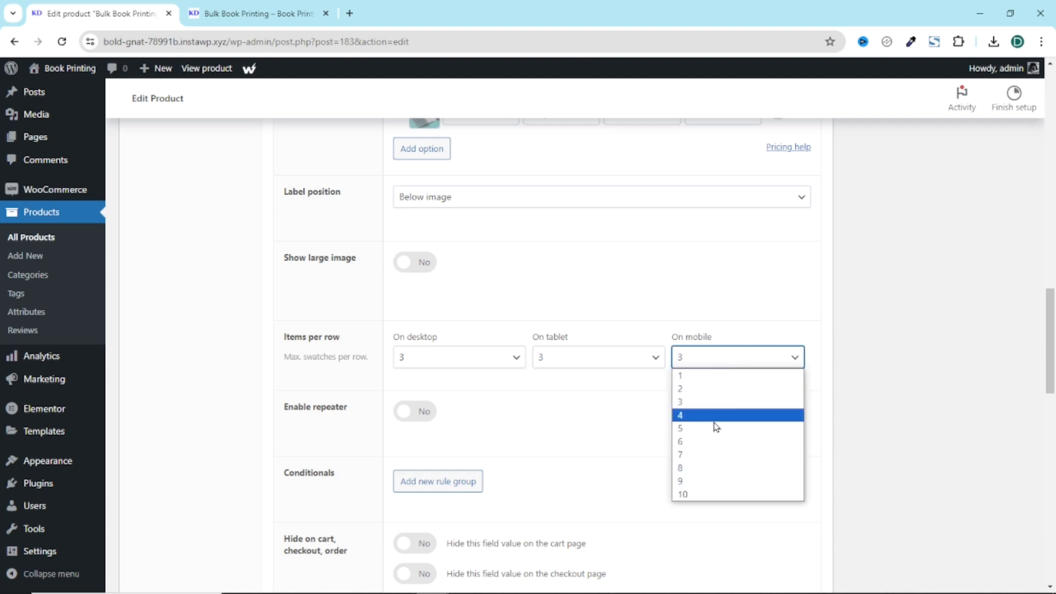
Update the product and reload its live page to check the Cover Type image swatches.
scroll(918, 361, "up", 10)
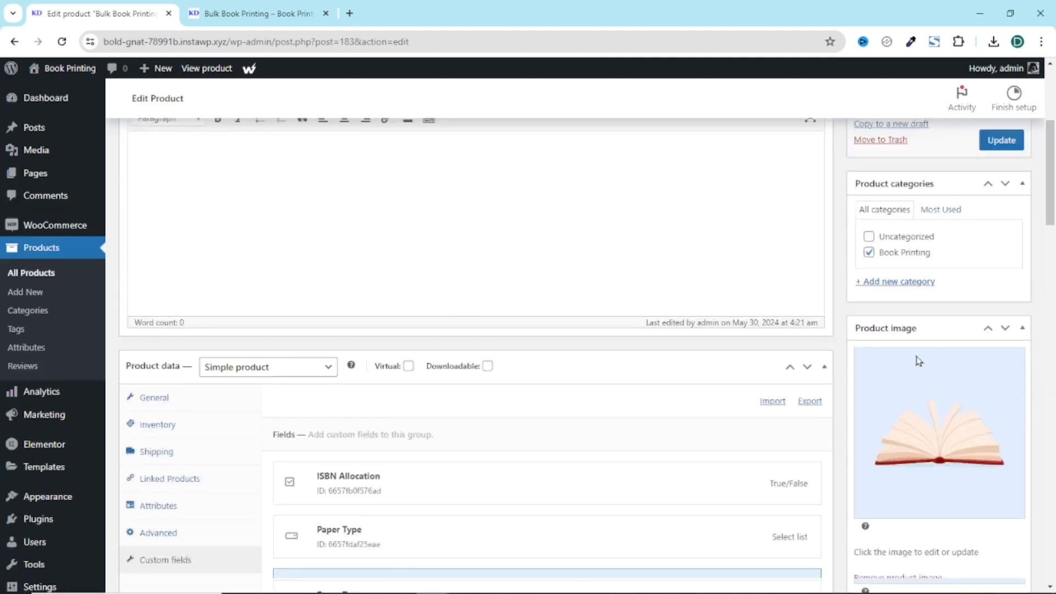
scroll(918, 360, "up", 5)
left_click(1001, 404)
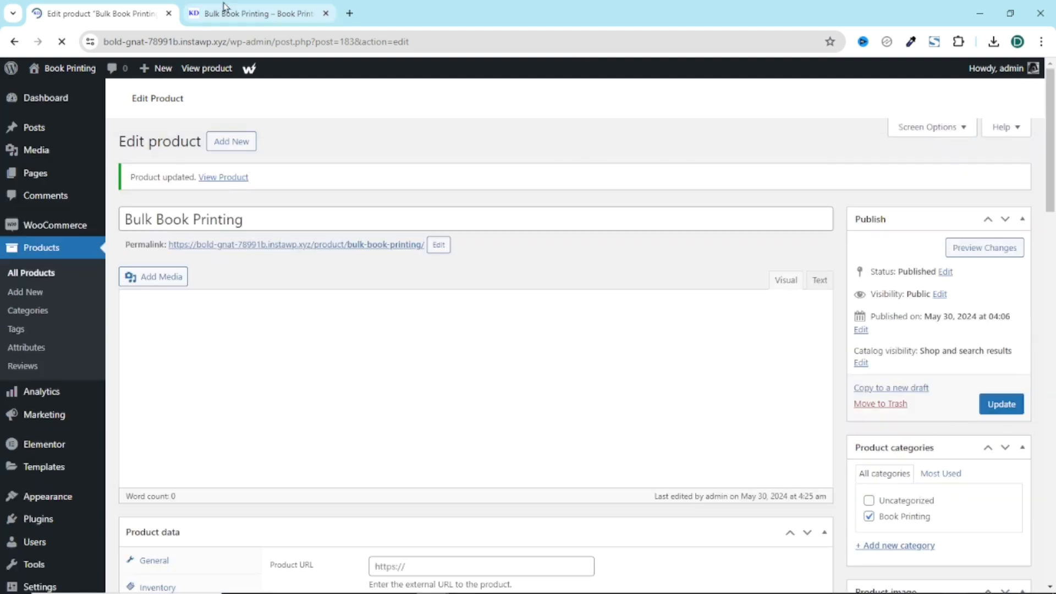
left_click(222, 10)
left_click(62, 42)
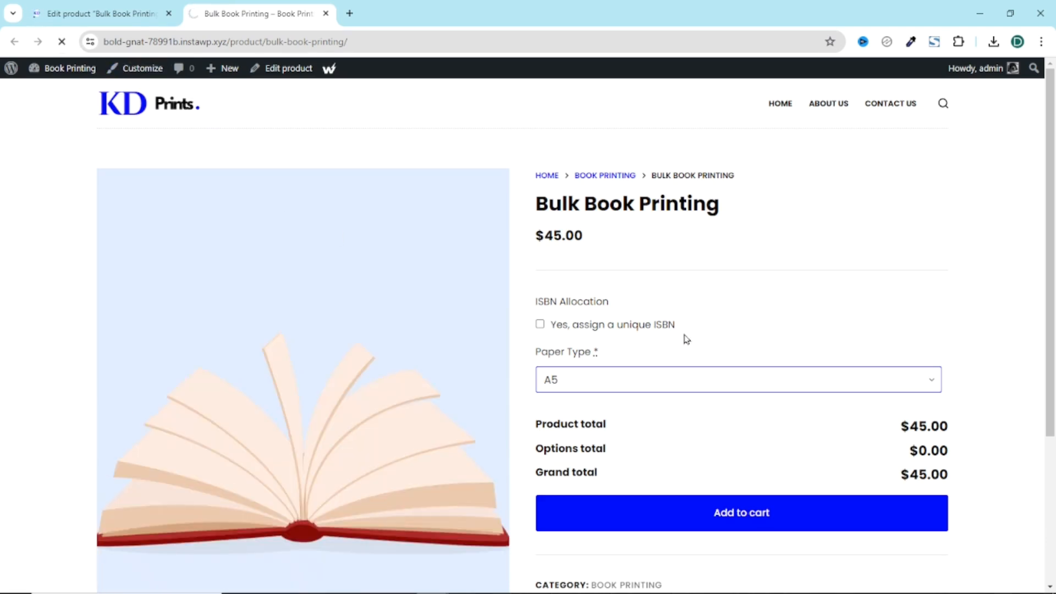
scroll(880, 237, "down", 3)
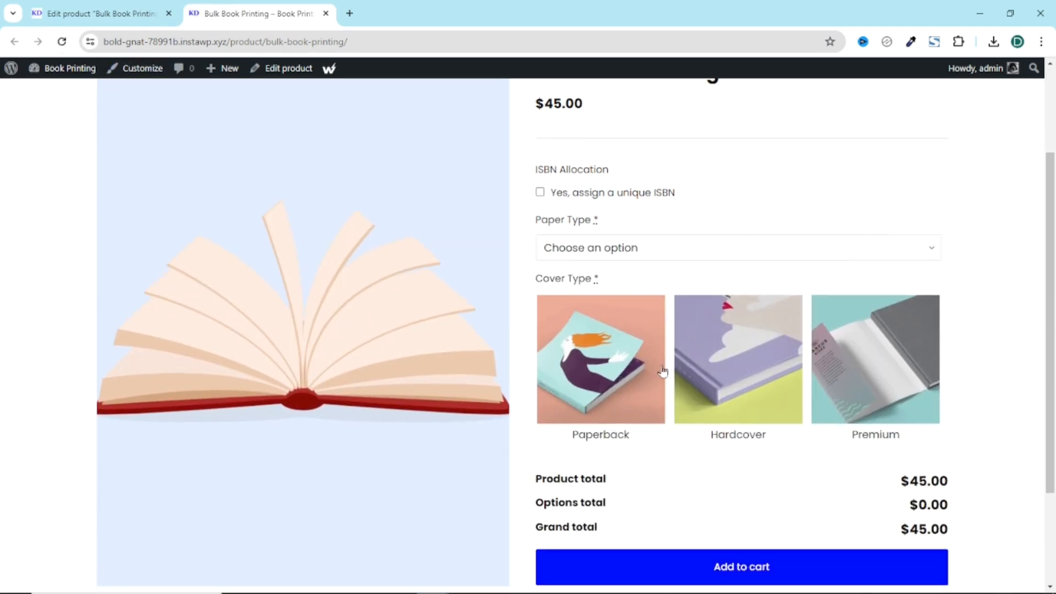
Reopen the Cover Type field in the product editor, set its desktop items per row to 4, and compare with the live page's swatch layout.
left_click(65, 15)
scroll(240, 284, "down", 1)
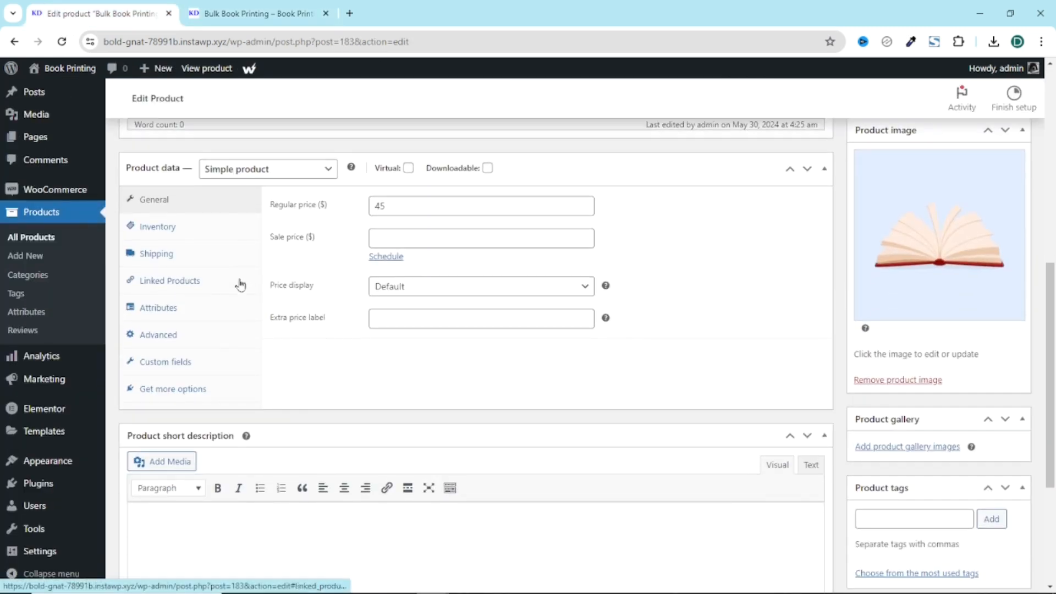
left_click(167, 371)
scroll(495, 406, "down", 3)
scroll(415, 344, "up", 2)
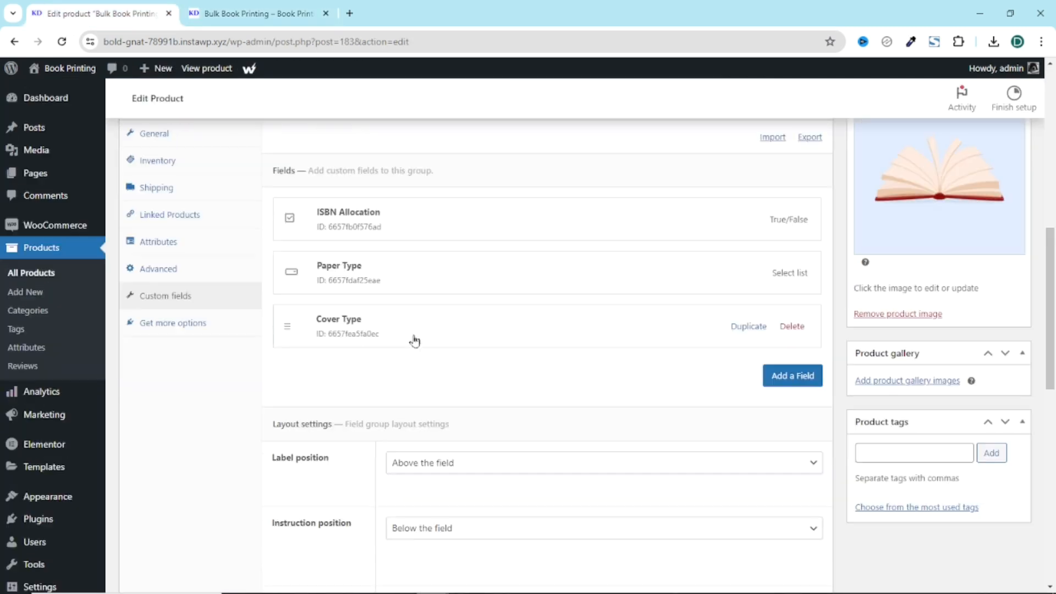
left_click(413, 329)
scroll(523, 349, "down", 9)
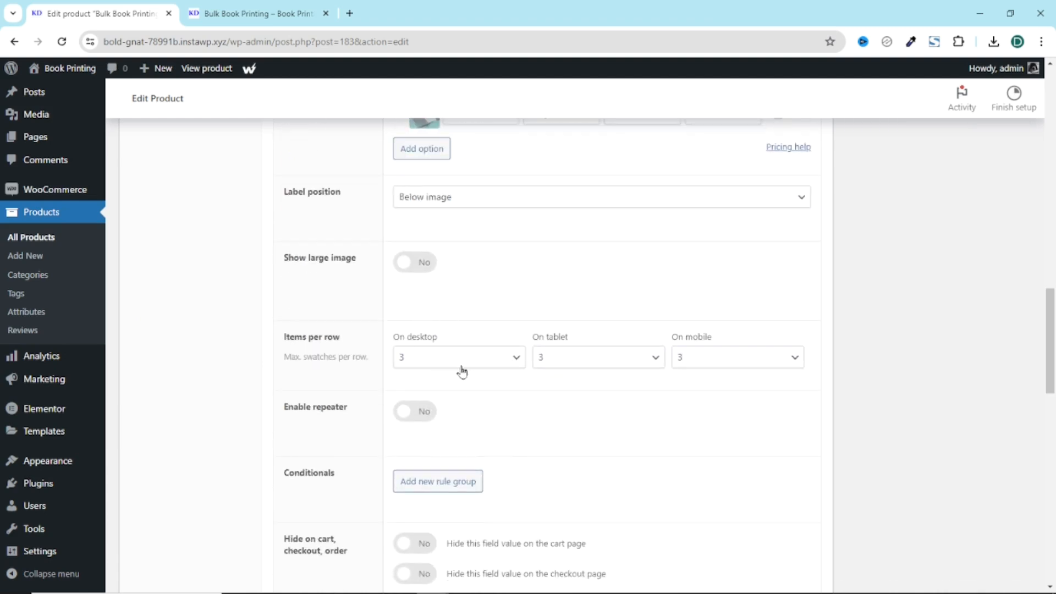
left_click(452, 367)
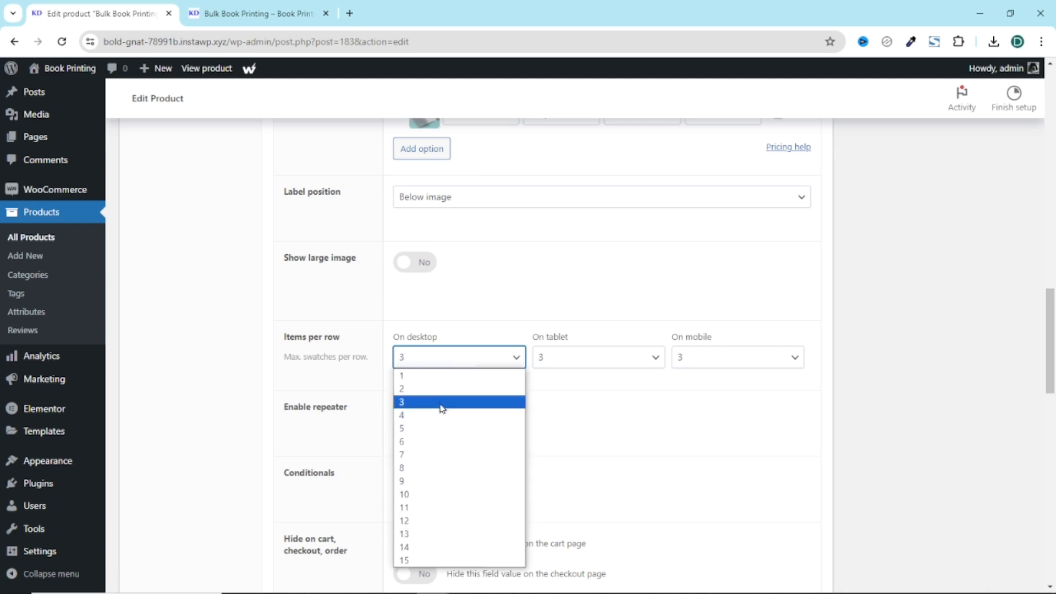
left_click(435, 421)
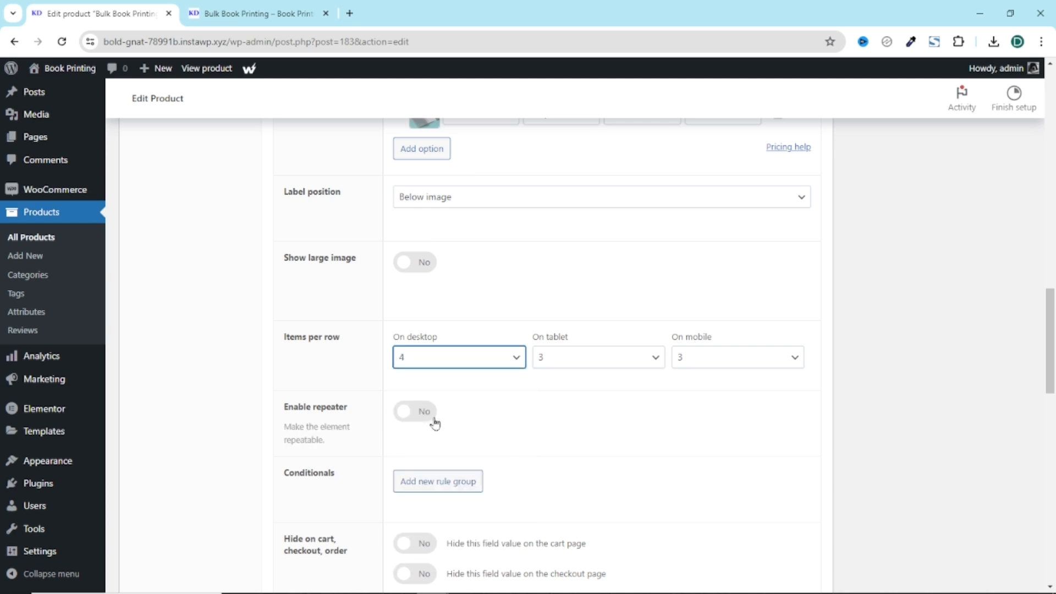
left_click(233, 13)
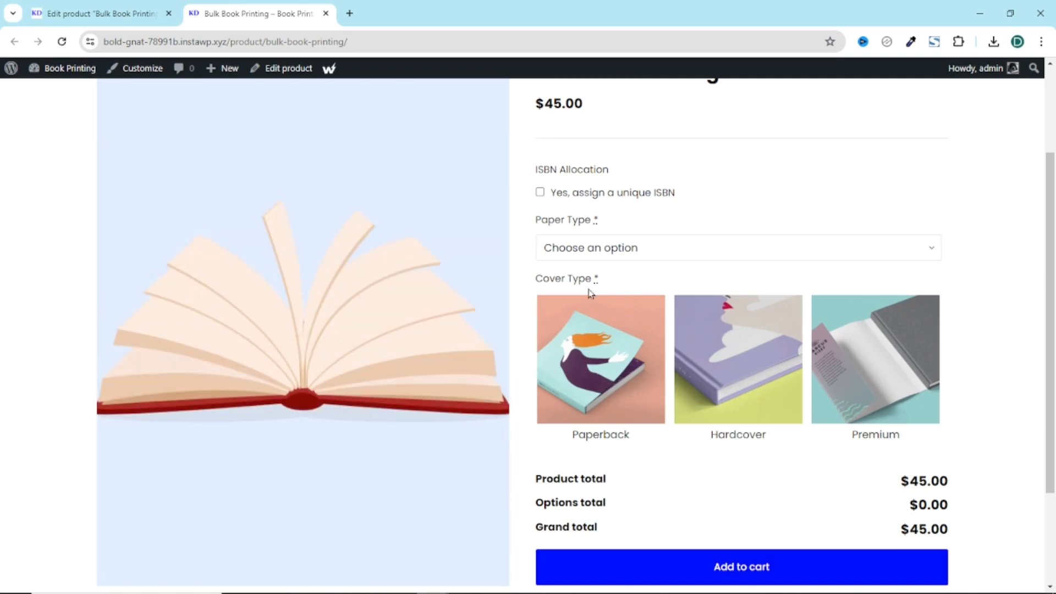
left_click(85, 21)
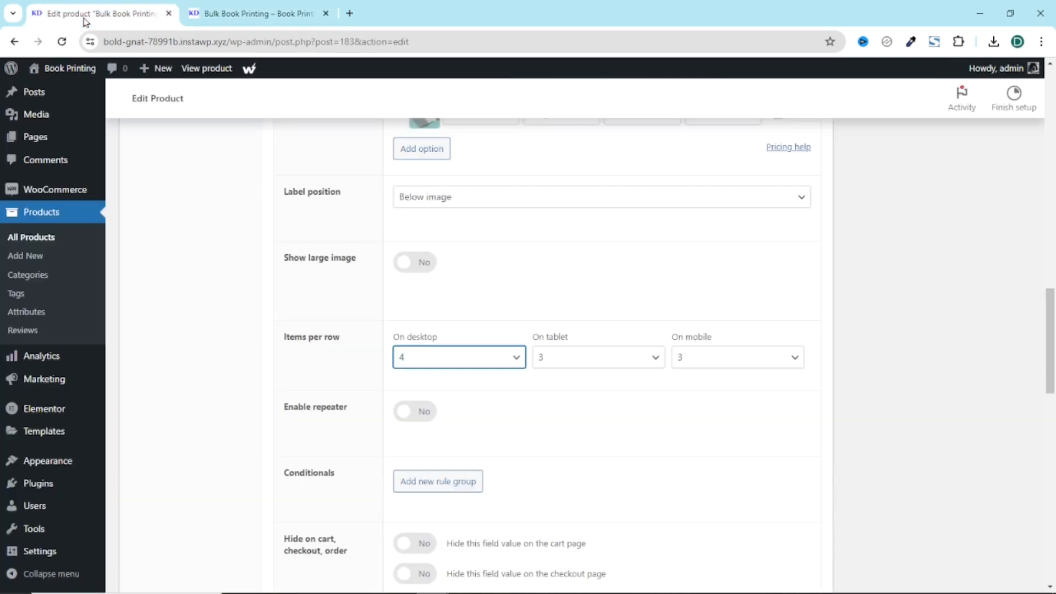
Compare with the live page's swatch layout and set the Cover Type field's mobile items per row to 2.
key("ctrl+Tab")
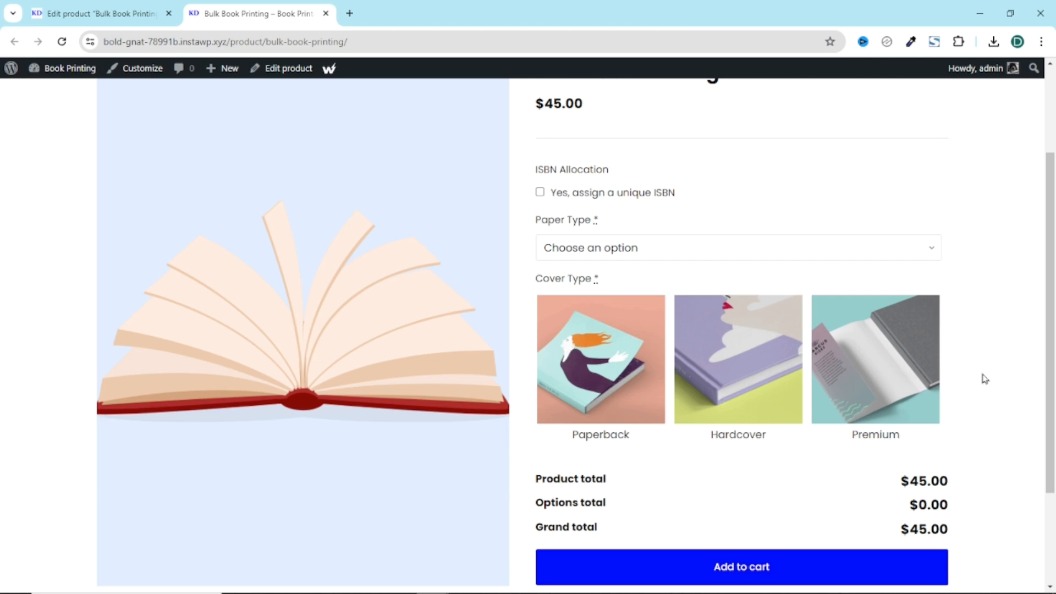
left_click(104, 13)
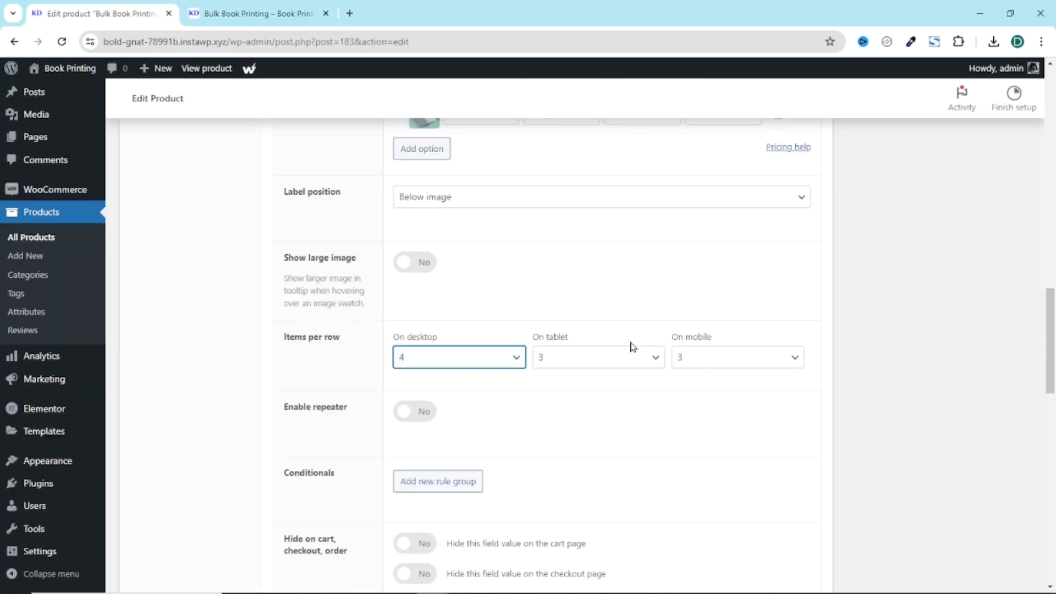
left_click(725, 366)
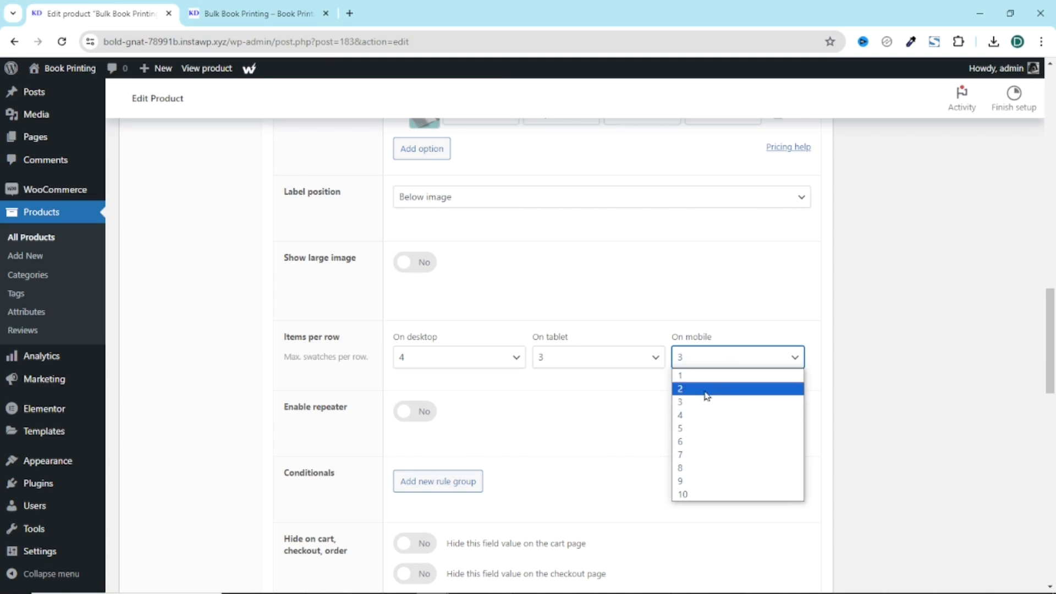
left_click(706, 389)
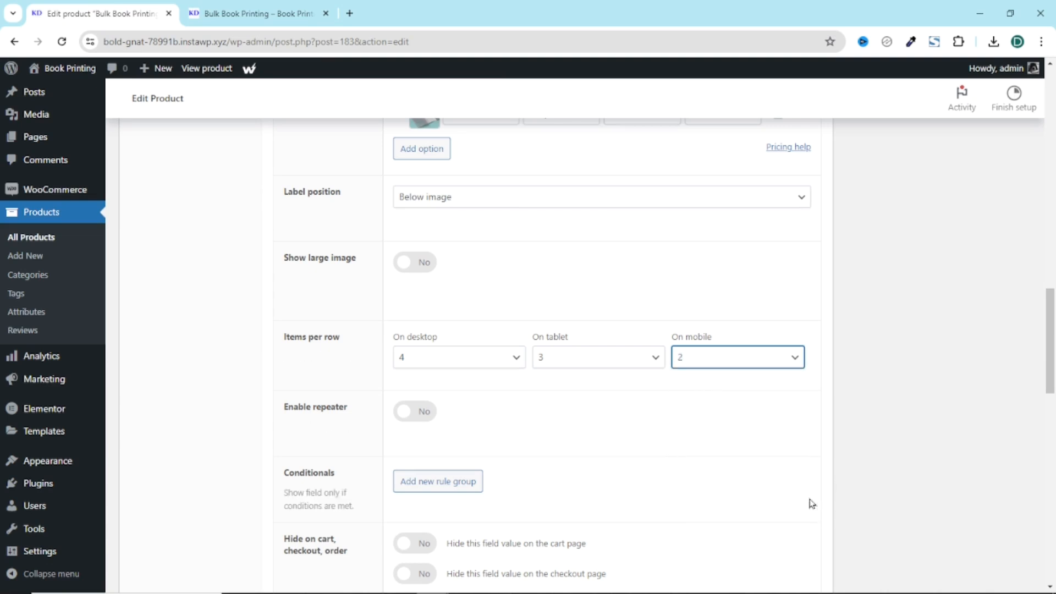
Update the product, reload its live page, and shrink the browser window to check the Cover Type swatches at a narrow width.
left_click_drag(1045, 360, 1044, 345)
scroll(1018, 289, "up", 15)
left_click(1000, 273)
left_click(253, 14)
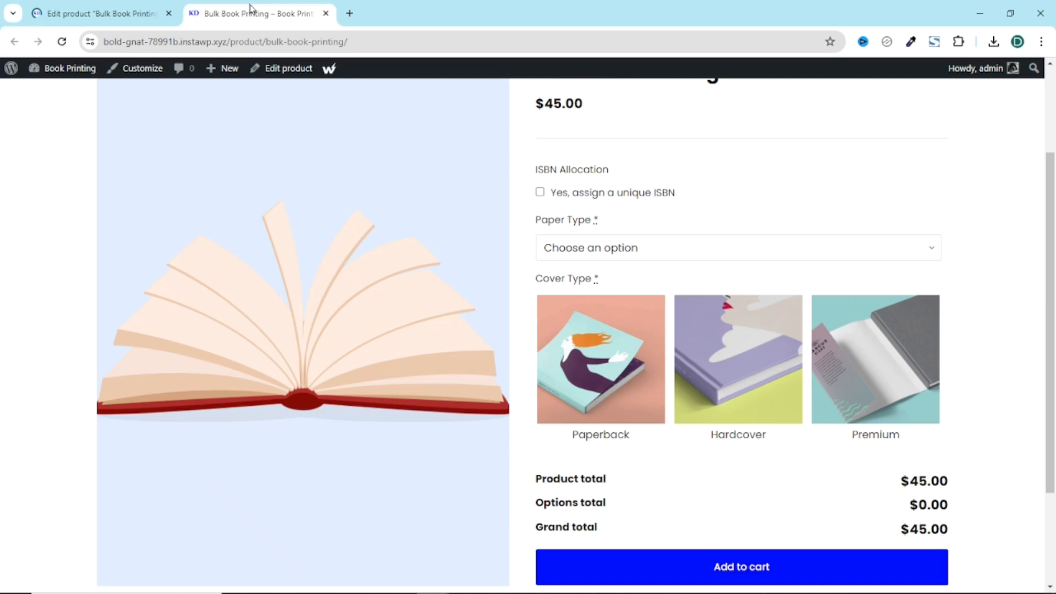
left_click(62, 43)
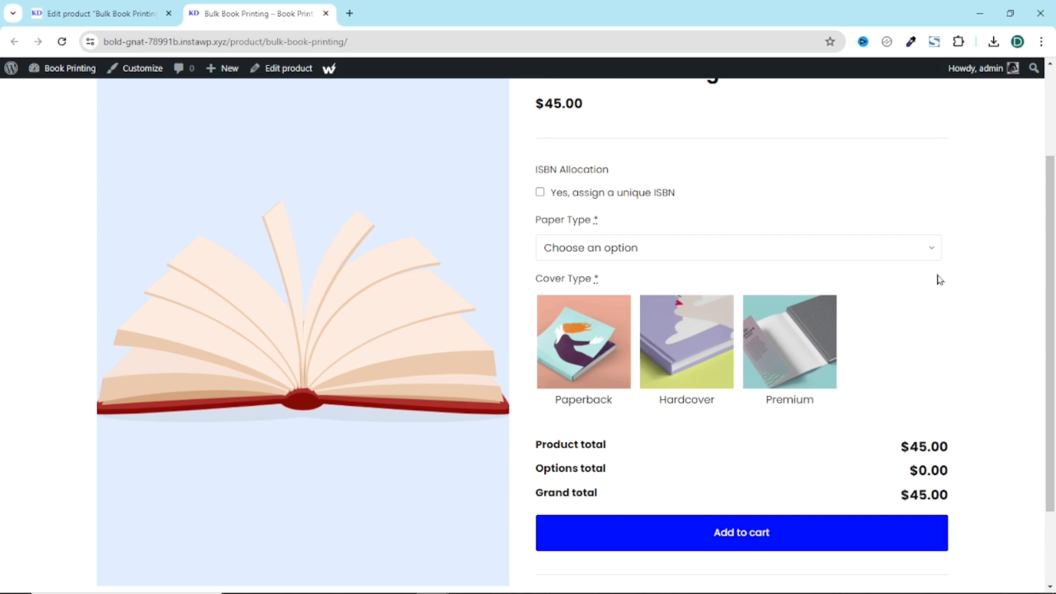
left_click(1009, 13)
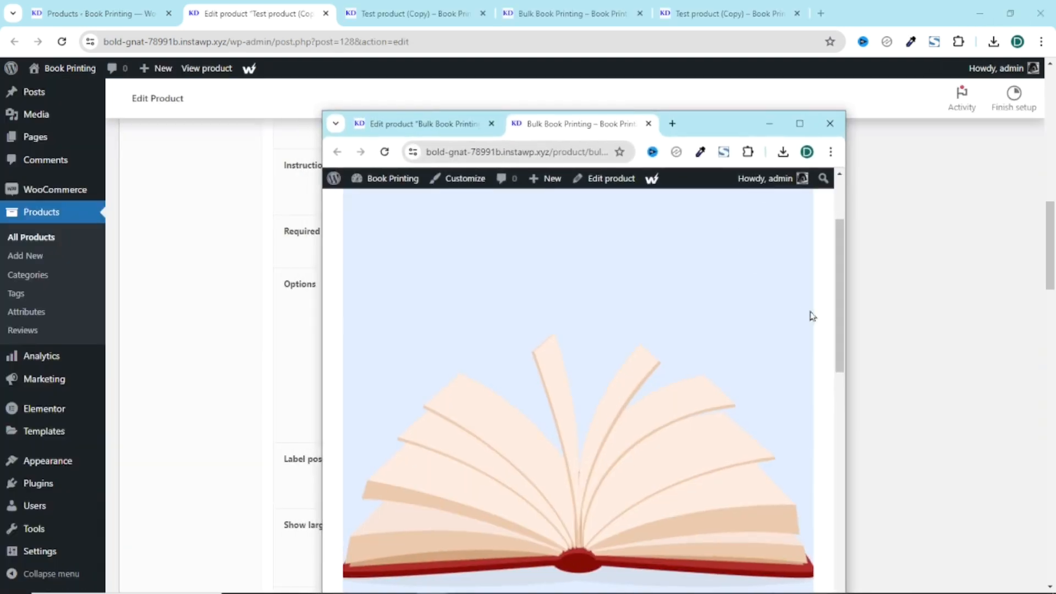
scroll(535, 235, "up", 2)
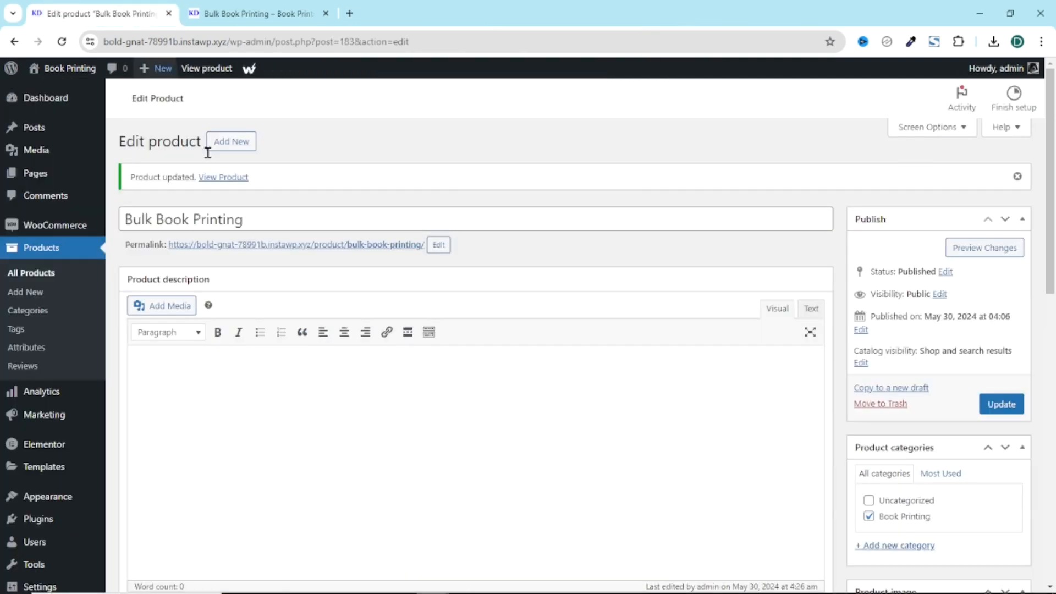
Reopen the Cover Type custom field and set its items per row to 3 on desktop and 3 on mobile.
scroll(283, 367, "down", 7)
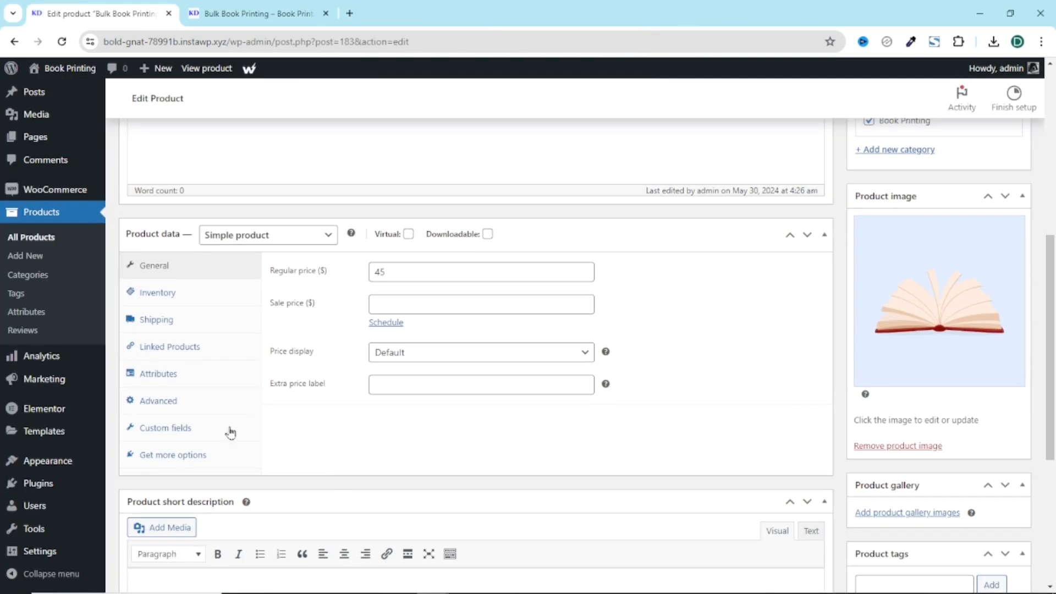
left_click(165, 427)
scroll(548, 365, "down", 4)
left_click(429, 278)
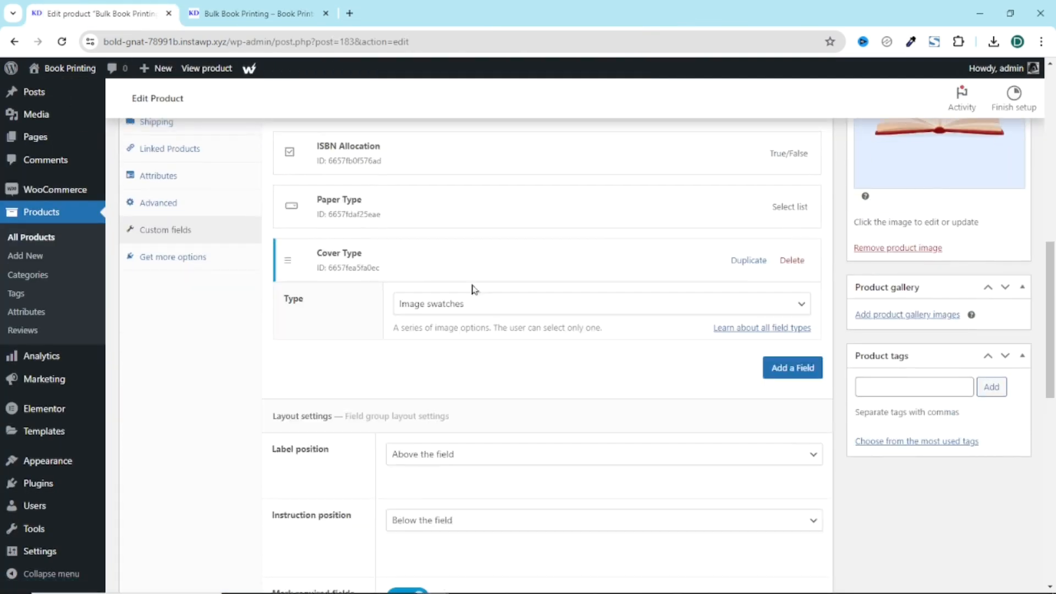
scroll(487, 404, "down", 8)
scroll(487, 409, "down", 2)
left_click(471, 358)
left_click(448, 403)
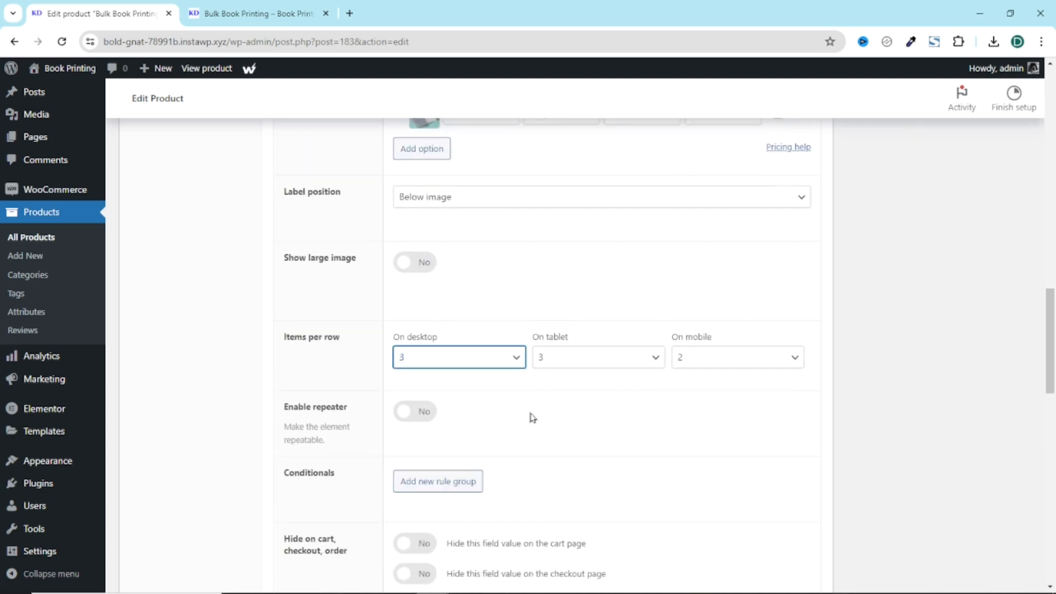
left_click(728, 361)
left_click(727, 402)
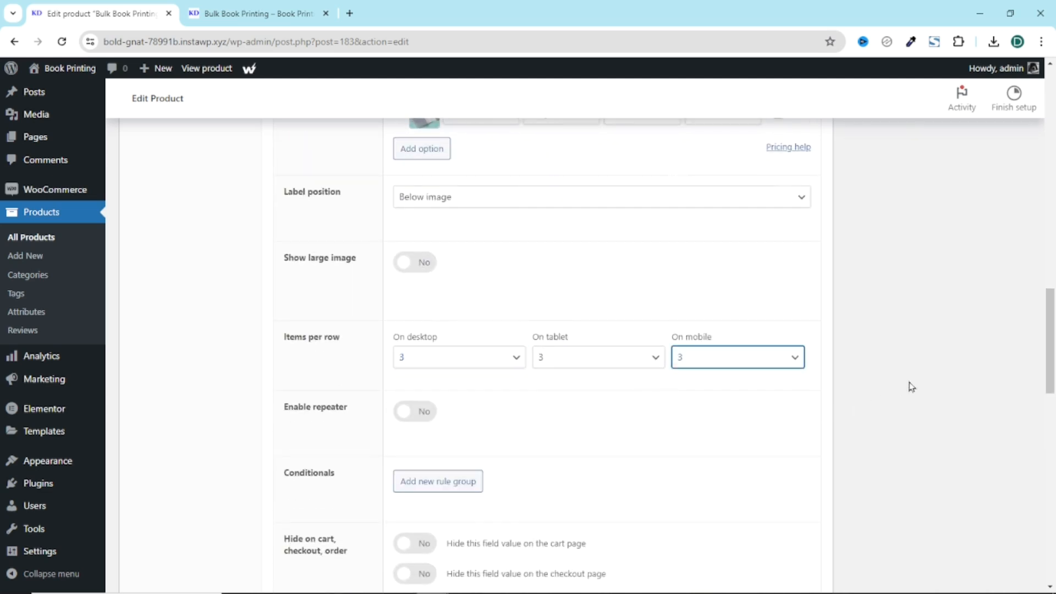
Update the product and reload its live page to check the Cover Type swatch row.
scroll(896, 397, "up", 15)
left_click(997, 340)
left_click(256, 14)
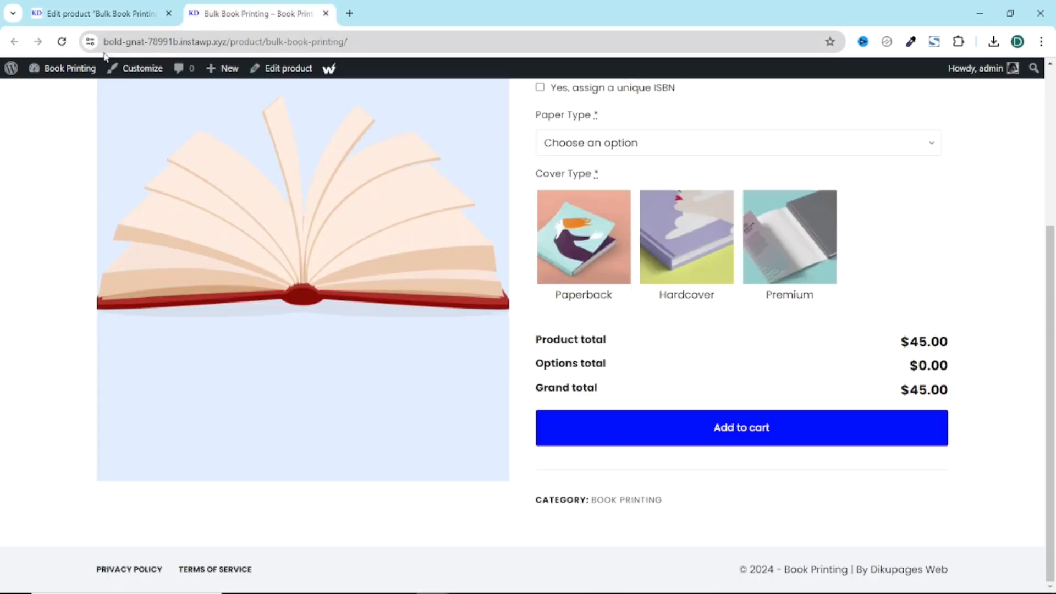
left_click(62, 43)
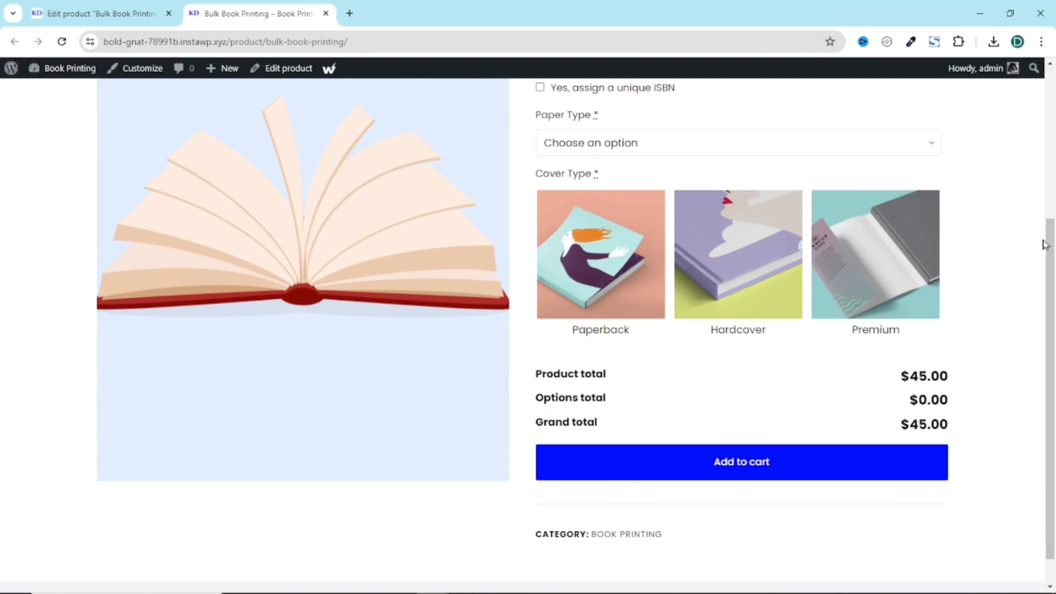
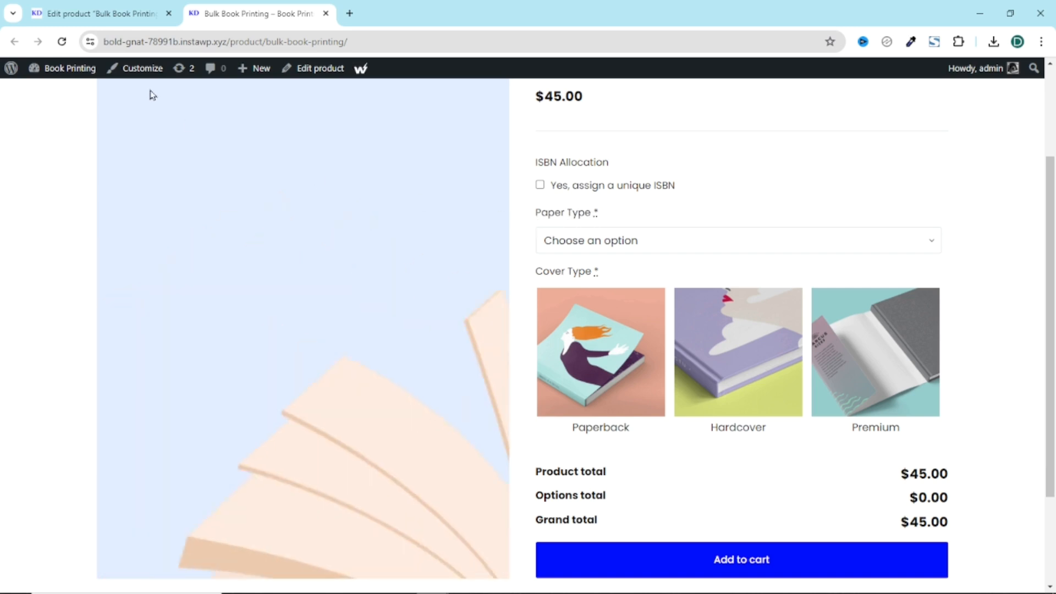
Return to the product editor's custom fields and relabel the Paper Type field as Paper Size.
left_click(75, 15)
scroll(271, 312, "down", 6)
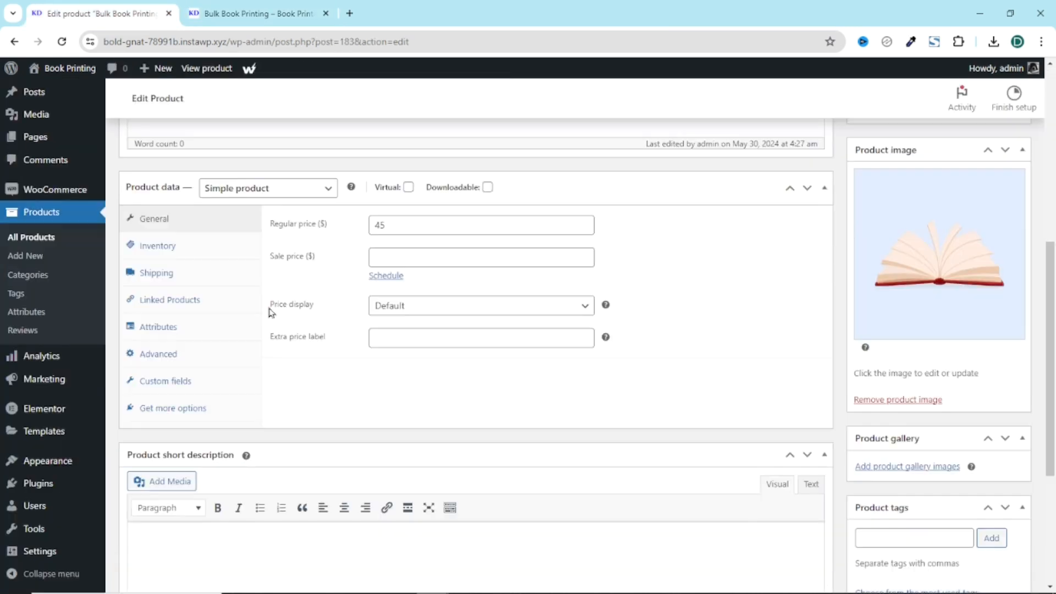
left_click(163, 381)
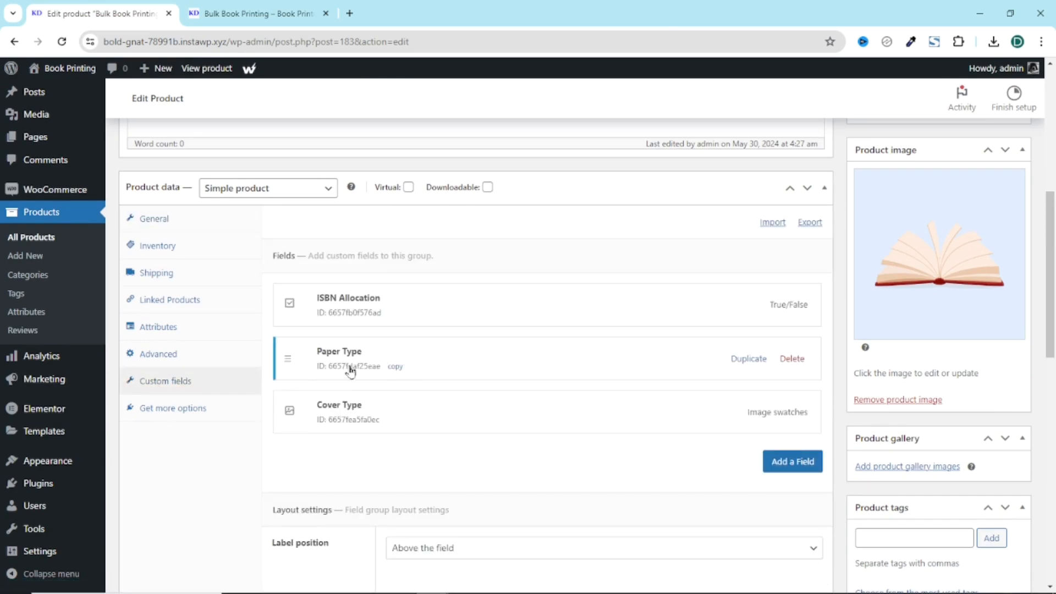
left_click(461, 363)
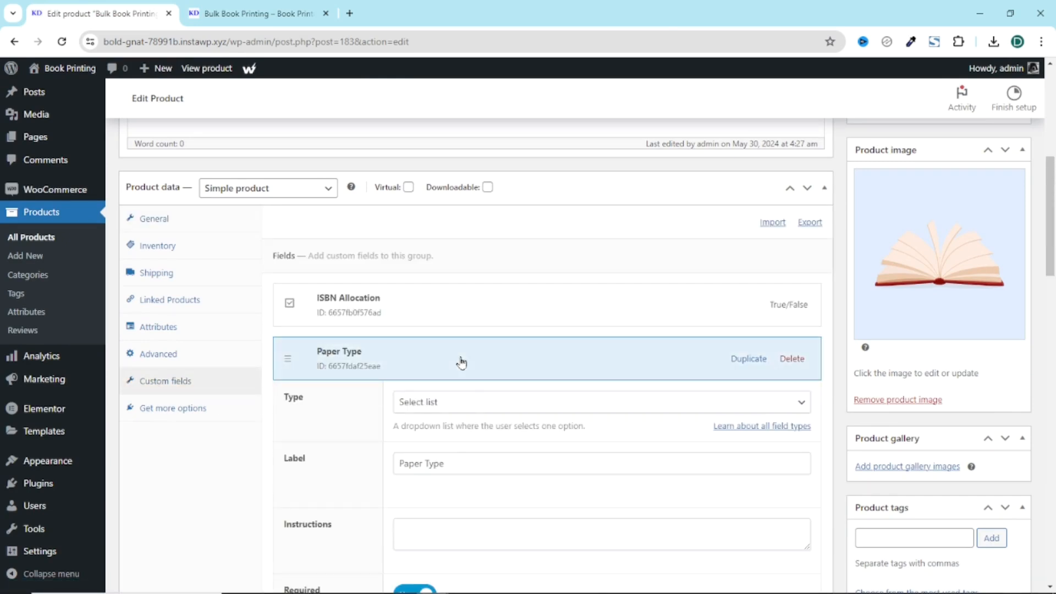
double_click(428, 464)
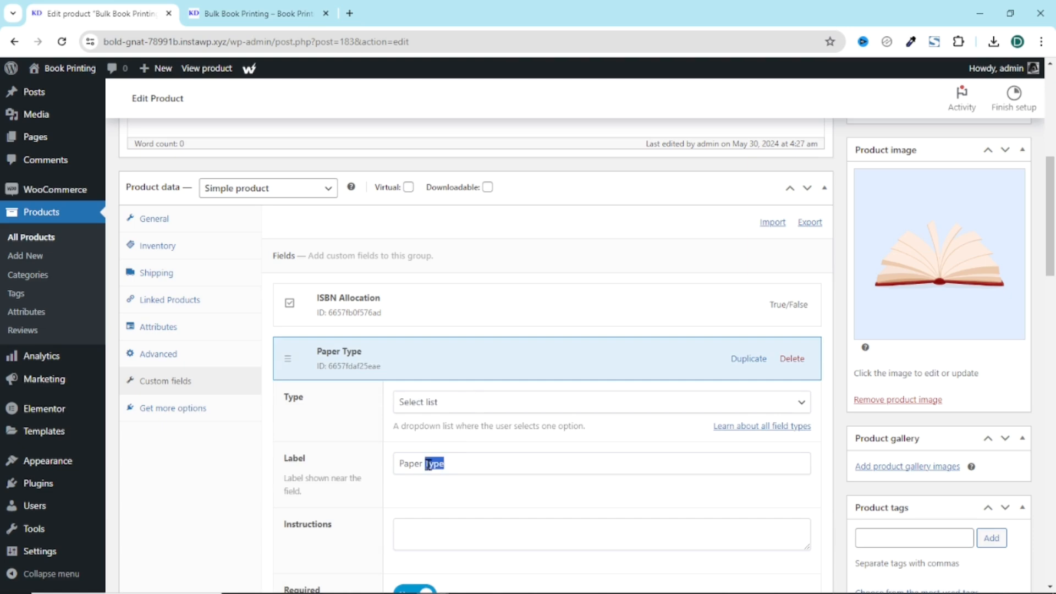
type("Size")
left_click(377, 358)
Add a custom field of type Select list below Cover Type and label it Paper Type.
scroll(419, 378, "down", 2)
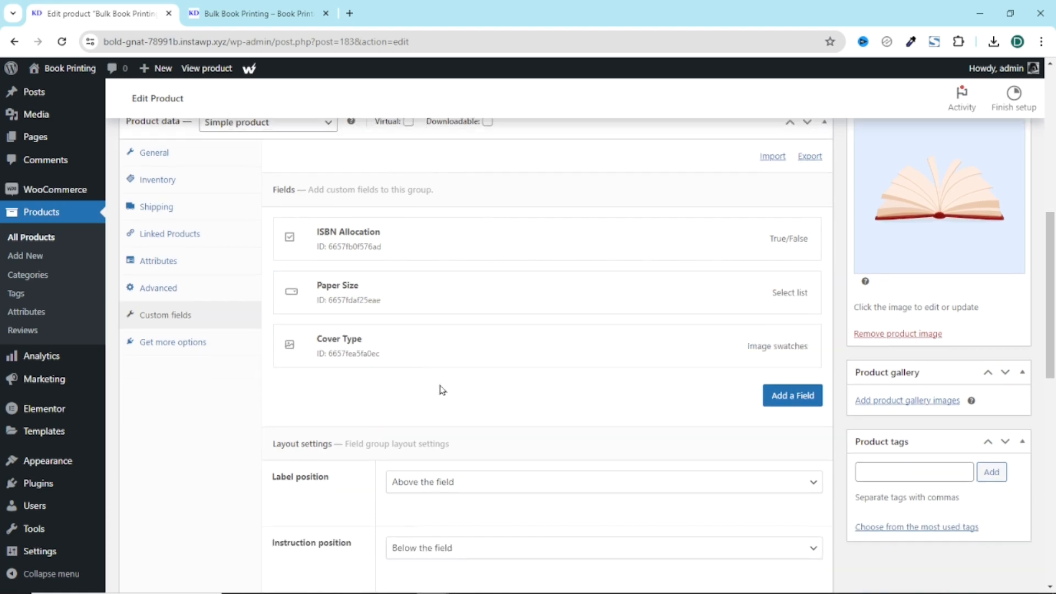
left_click(774, 406)
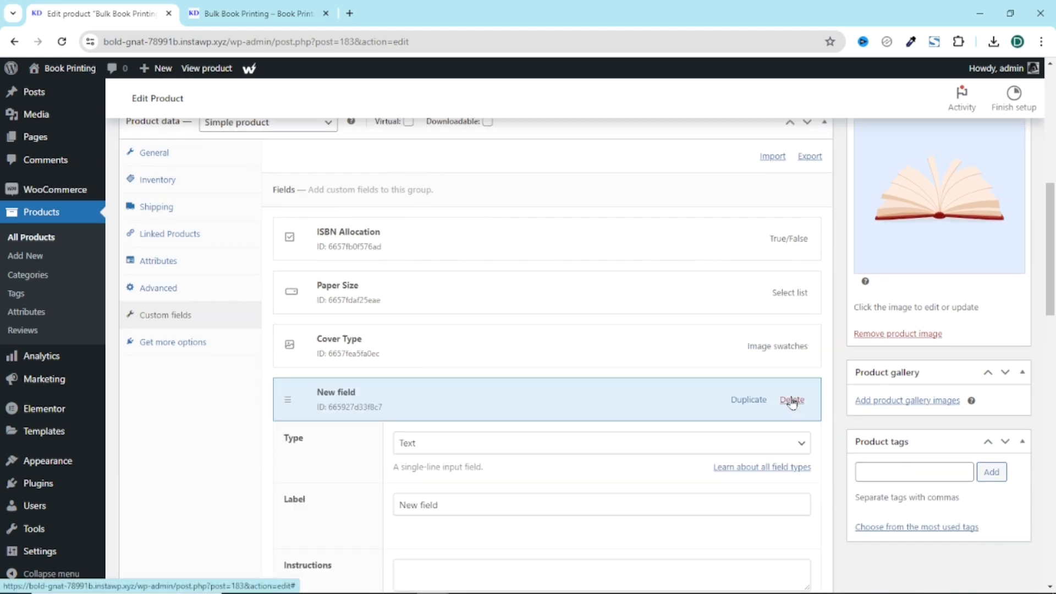
left_click(484, 450)
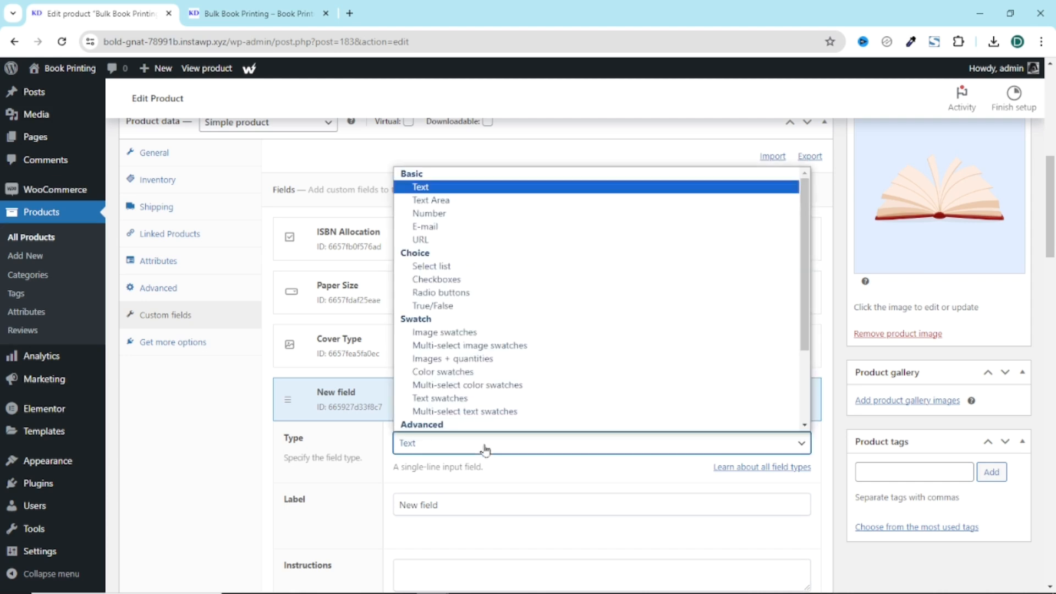
left_click(450, 267)
left_click_drag(437, 505, 349, 517)
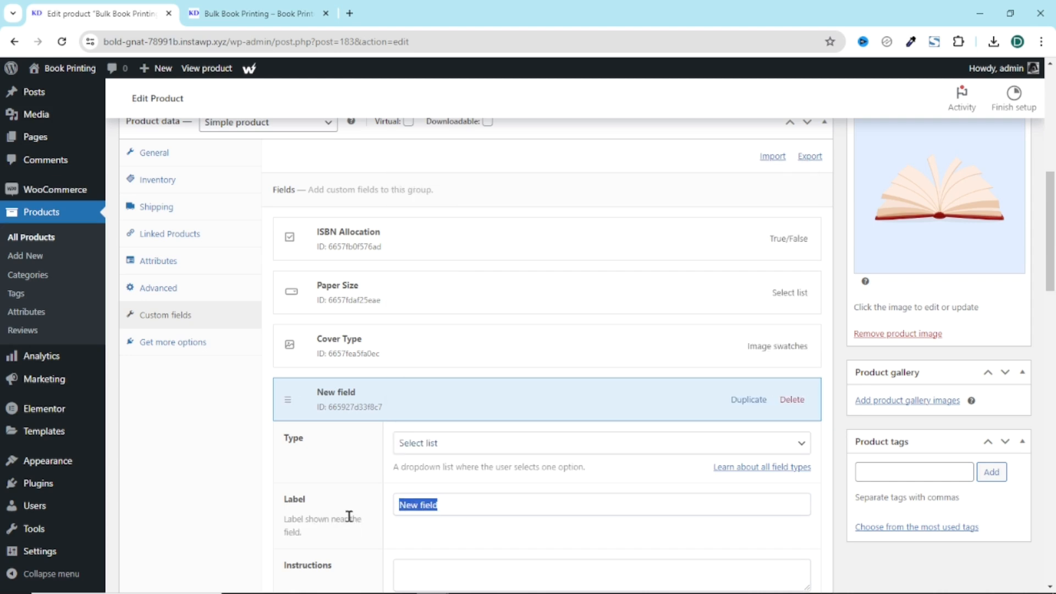
type("Paper Type")
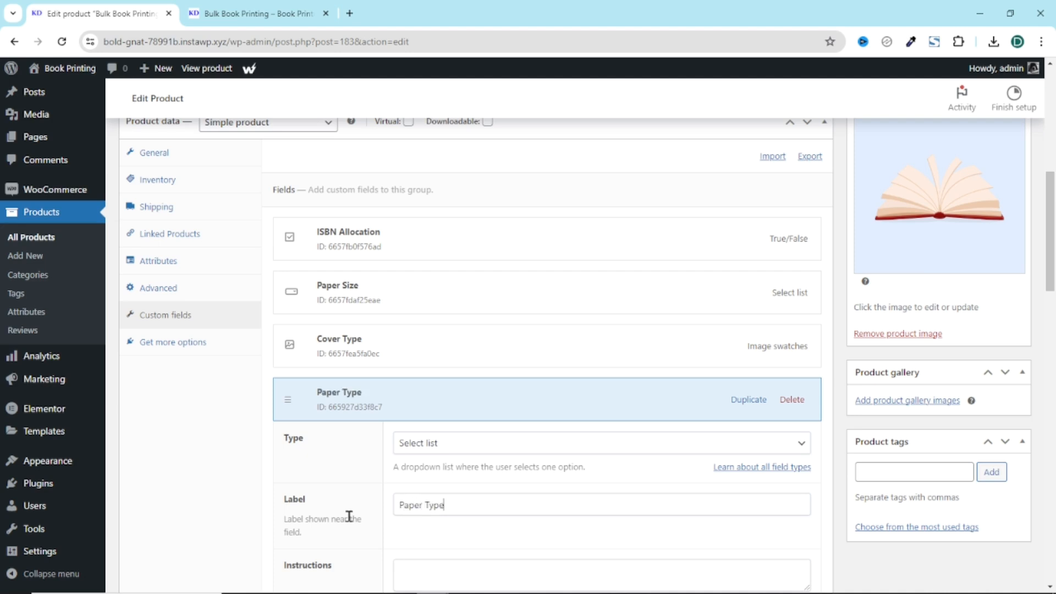
Add the Paper Type options 80gms Uncoated, selected by default, and 100gms Uncoated.
scroll(478, 494, "down", 6)
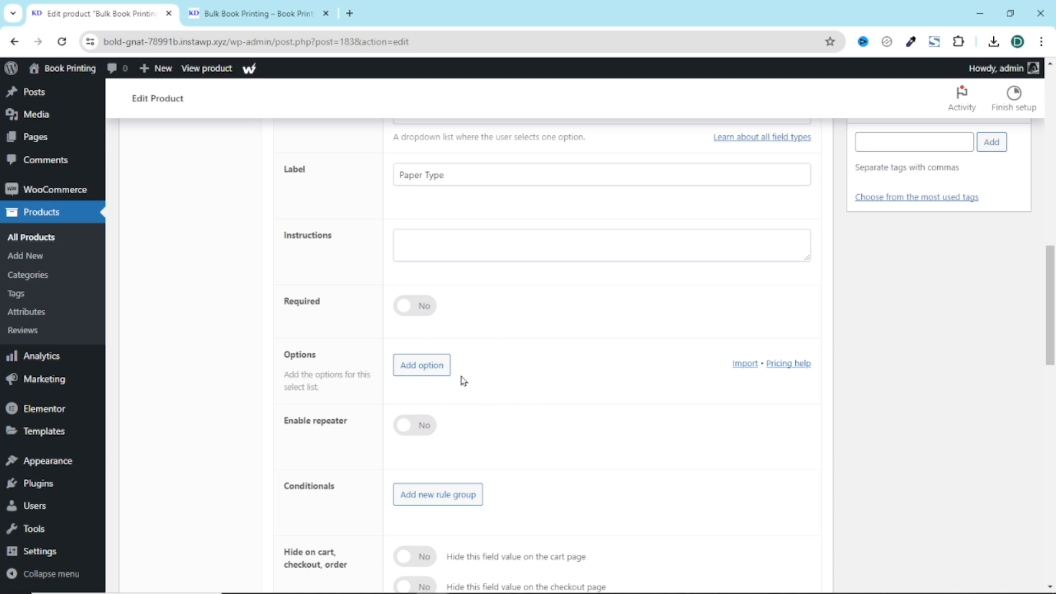
left_click(422, 365)
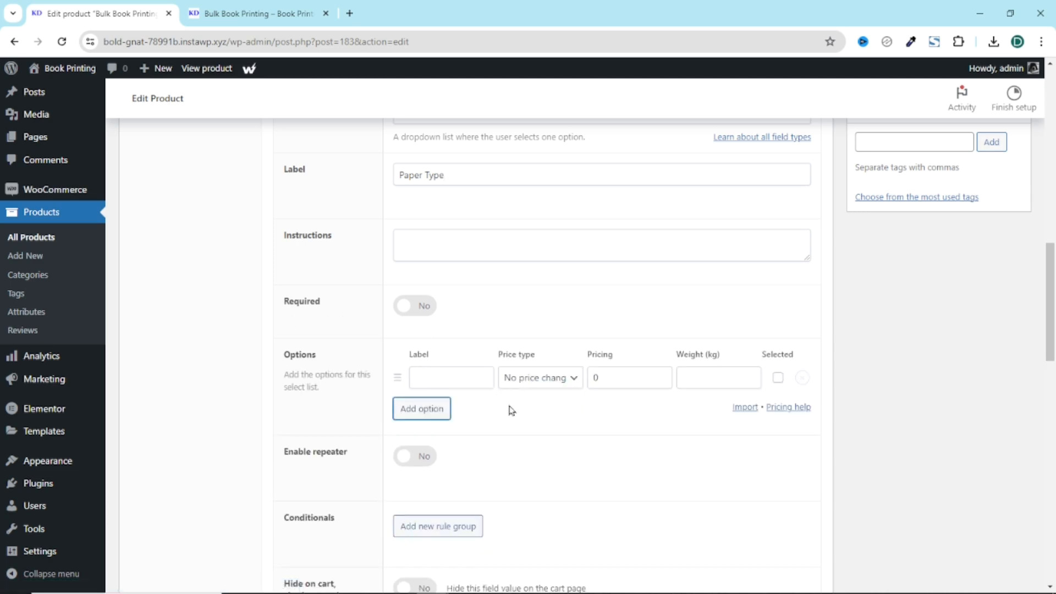
left_click(455, 373)
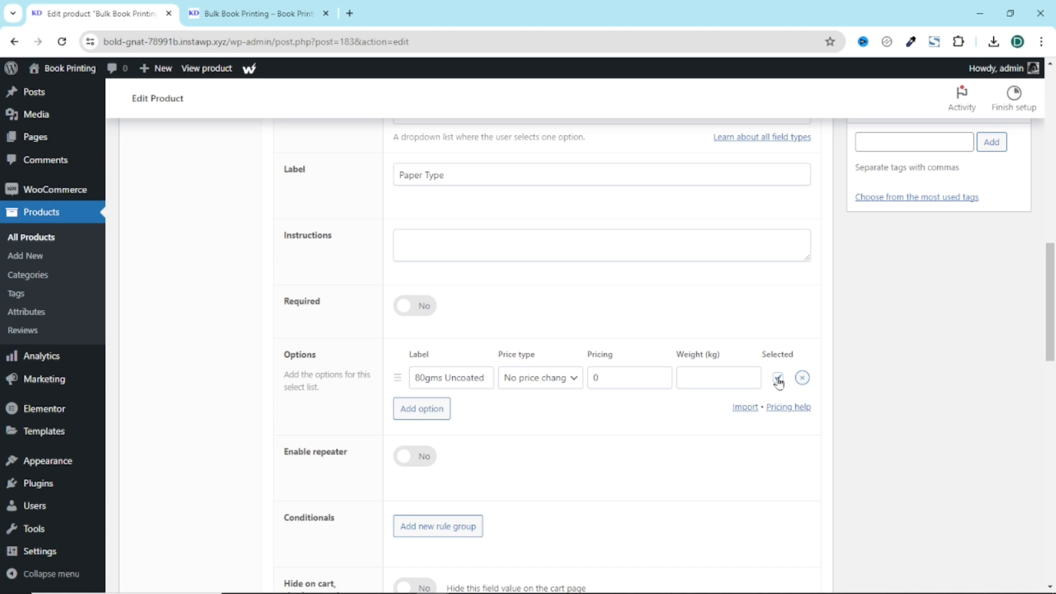
left_click(424, 416)
left_click(426, 406)
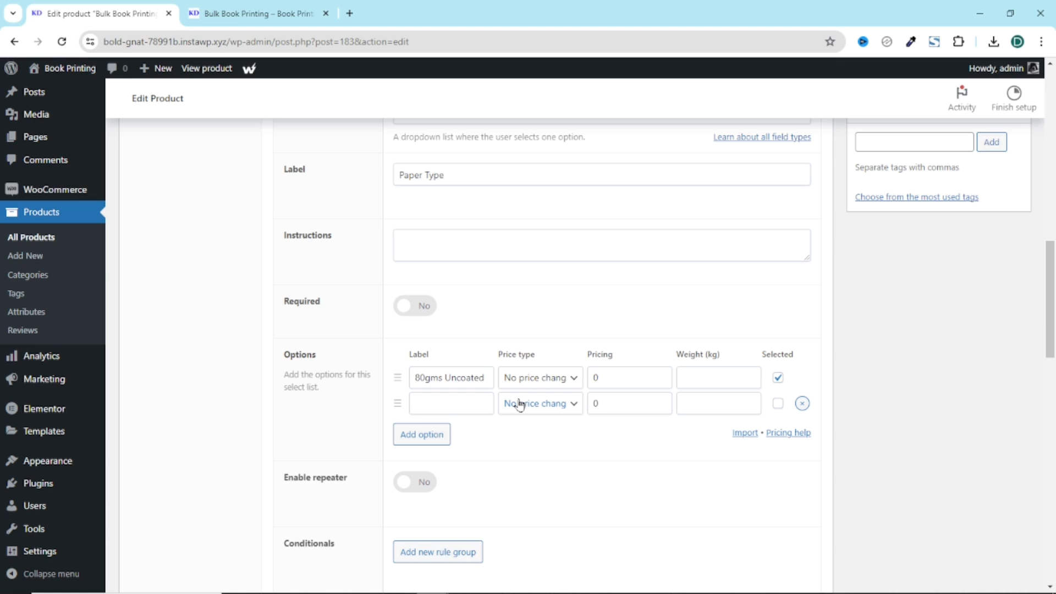
type("100gms Uncoated")
Add the Paper Type options 115gms Silk Finish and 115gsm Gloss Finish, and collapse the field.
left_click(422, 434)
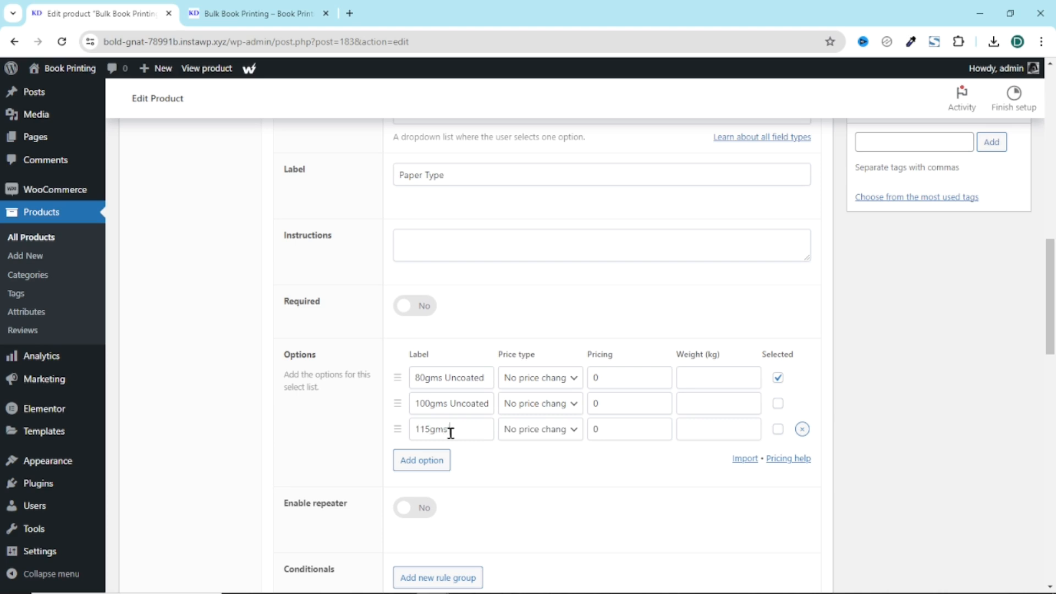
type("115gms Silk Finish")
left_click(421, 460)
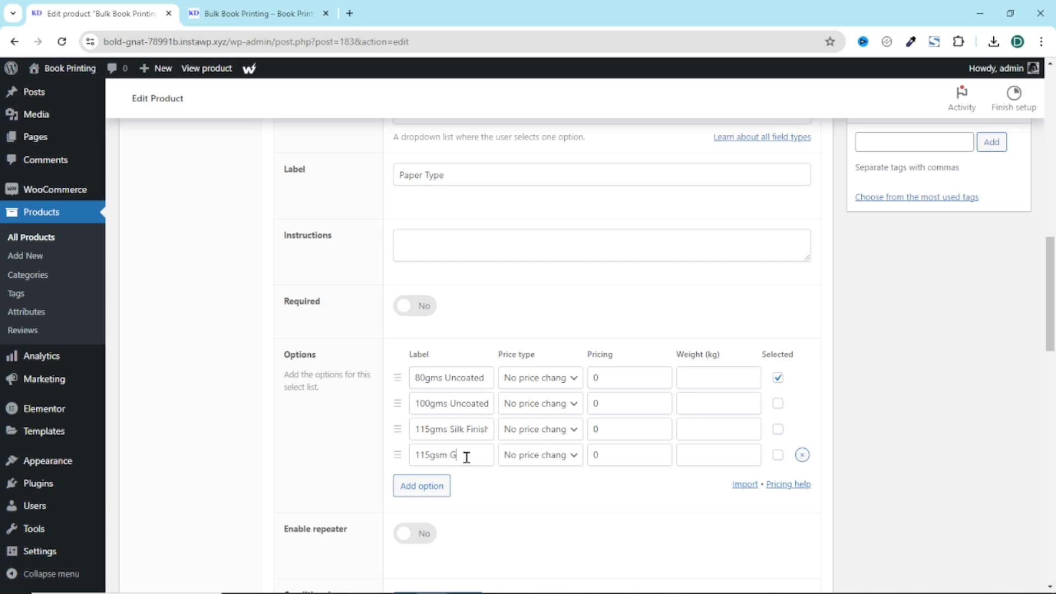
type("115gsm Gloss Finish")
scroll(629, 506, "up", 4)
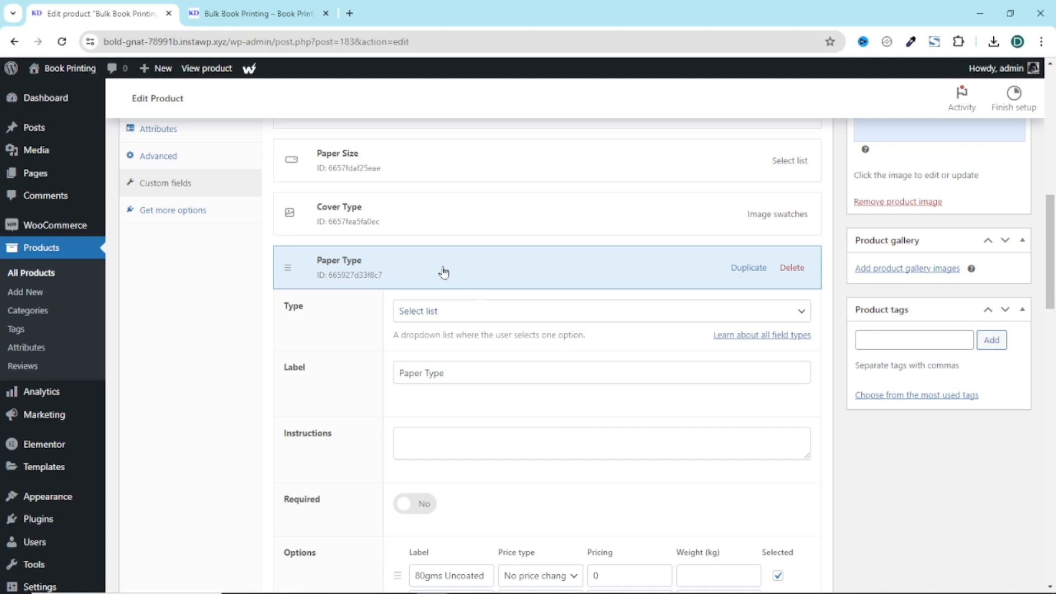
left_click(443, 271)
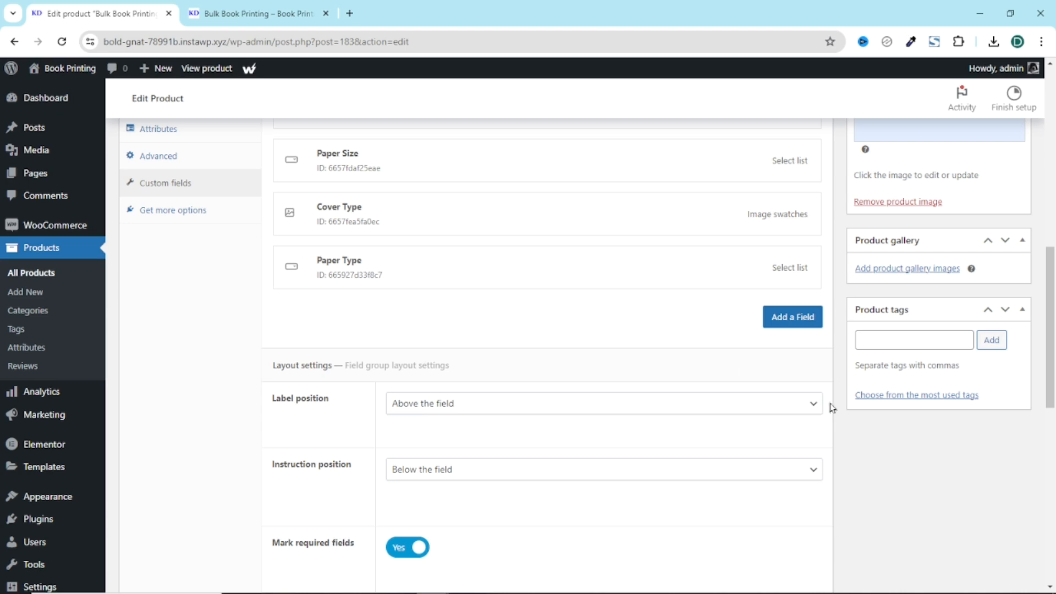
Add a custom field of type Image swatches below Paper Type and label it Paper Binding Type.
left_click(794, 316)
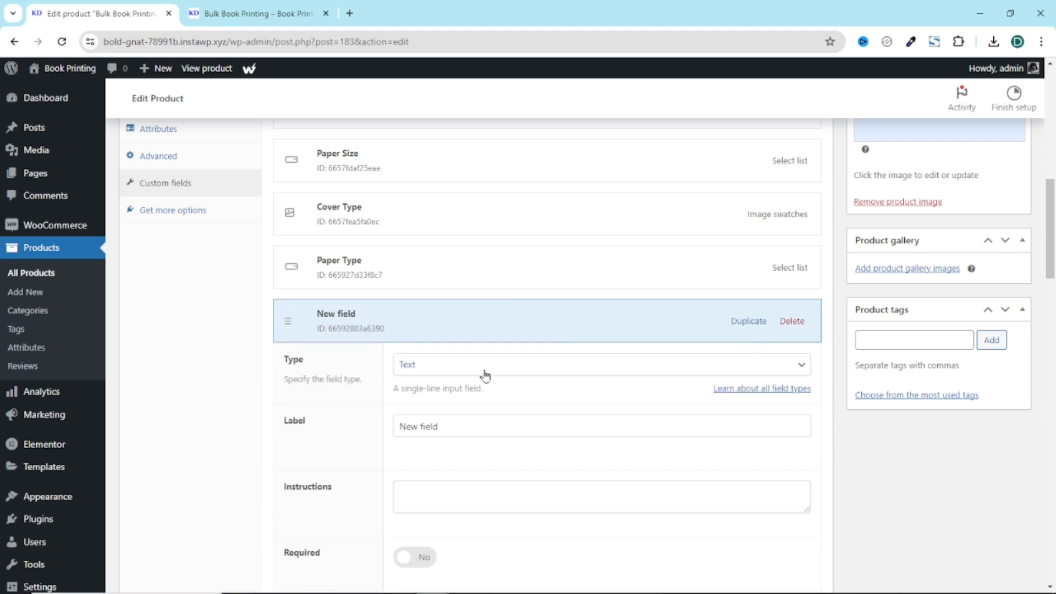
left_click(464, 371)
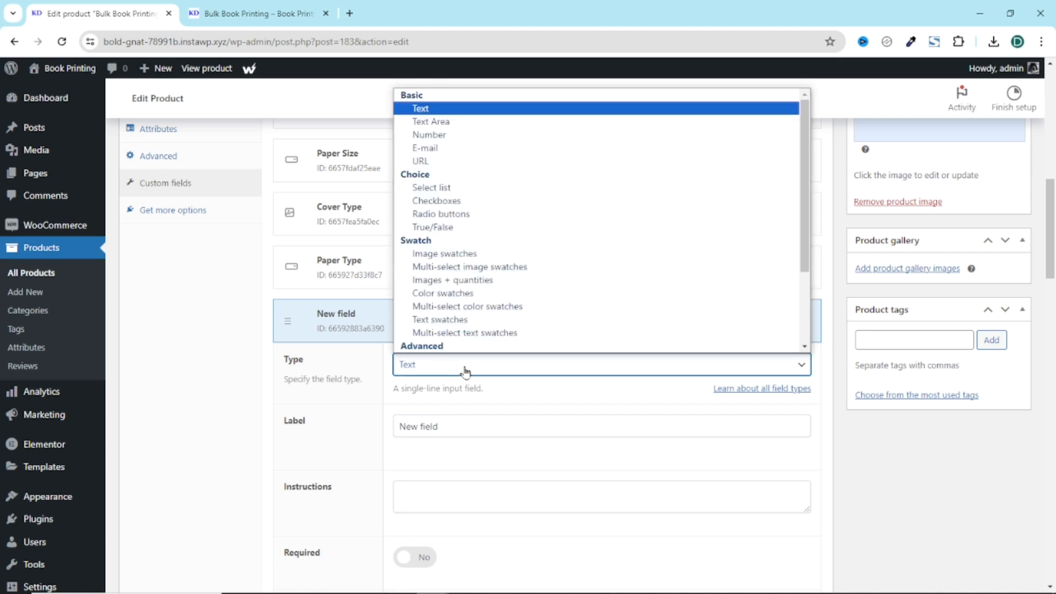
left_click(455, 253)
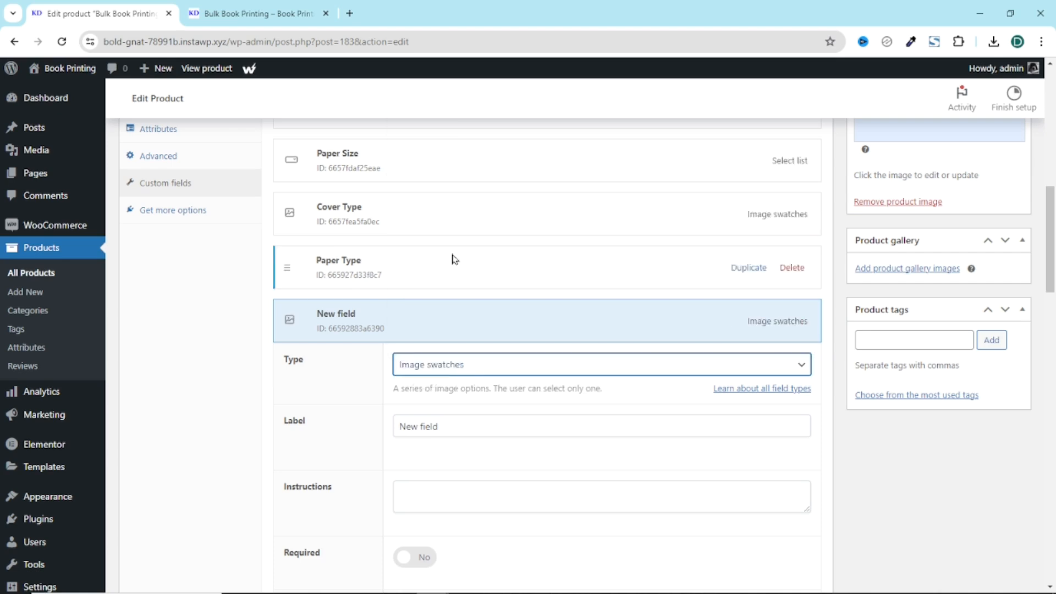
left_click_drag(467, 417, 405, 443)
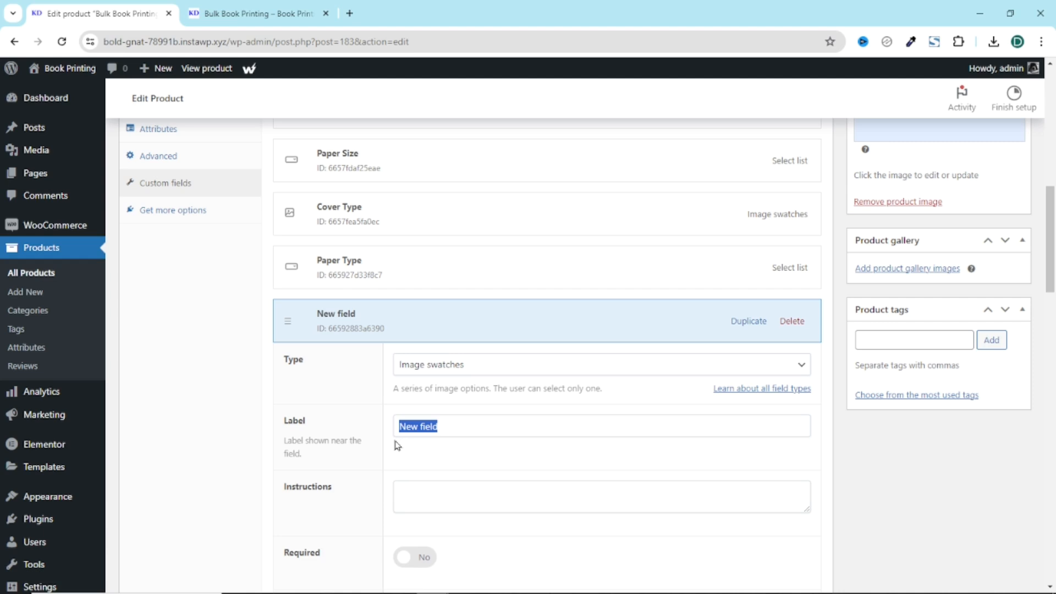
type("Paper Binding Type")
Add a first option to the Paper Binding Type field with the saddle-binding-min-1-300x300-1.jpg image from the media library.
scroll(404, 445, "down", 4)
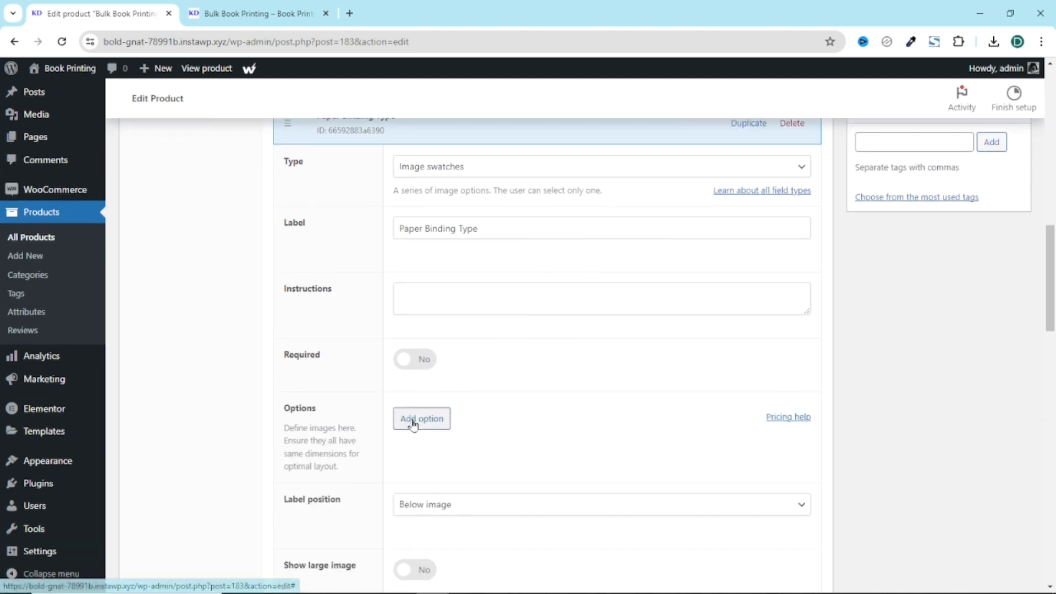
left_click(414, 419)
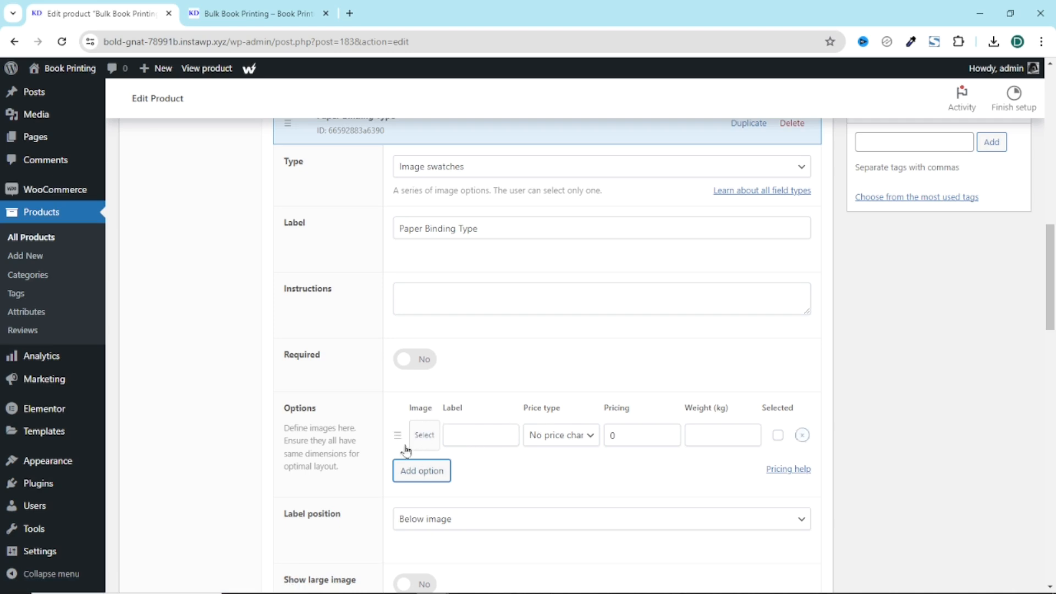
left_click(421, 438)
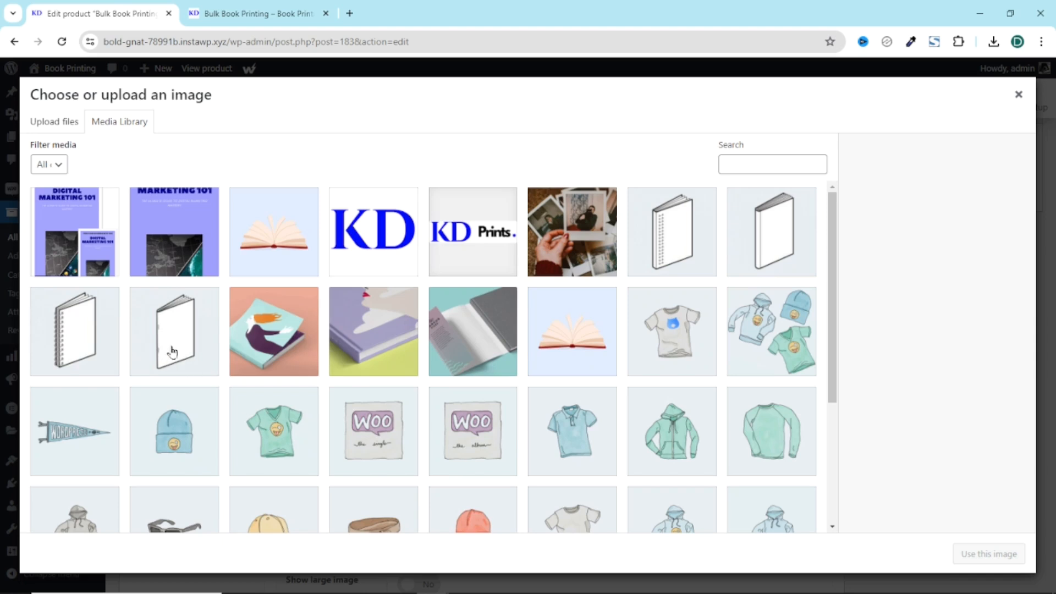
left_click(173, 334)
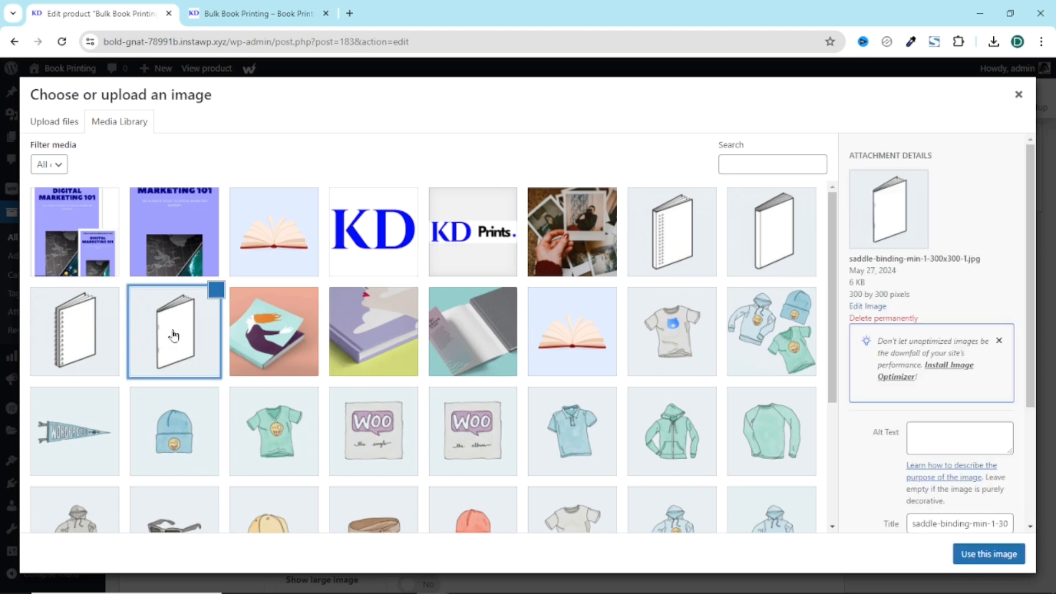
left_click(986, 559)
left_click(485, 434)
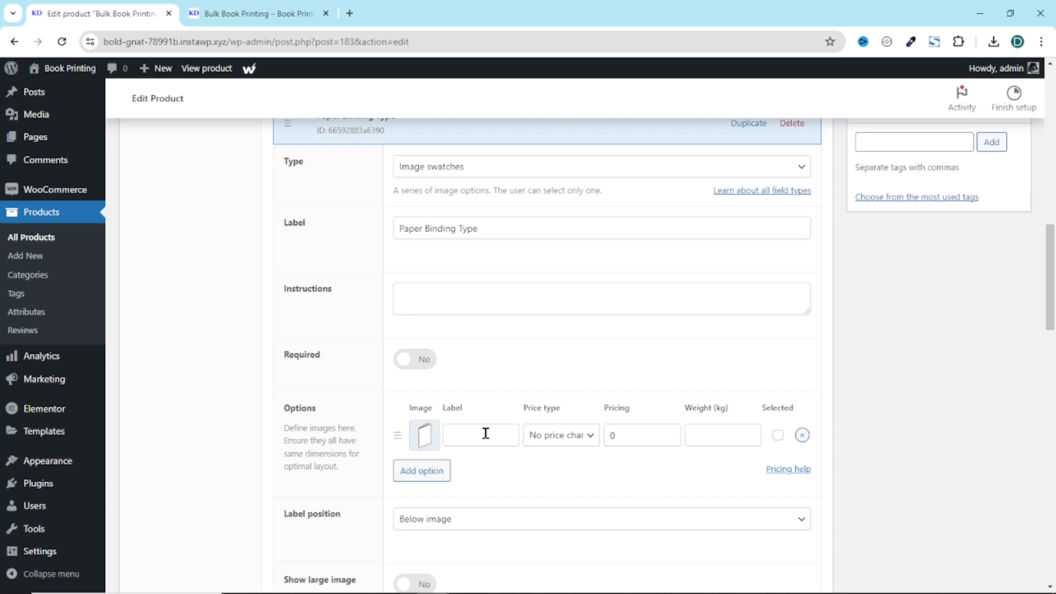
Label the first Paper Binding Type option Saddle binding, and add a Case binding option with the case-binding-min-300x300-1.jpg image.
type("Saddle binding")
left_click(421, 471)
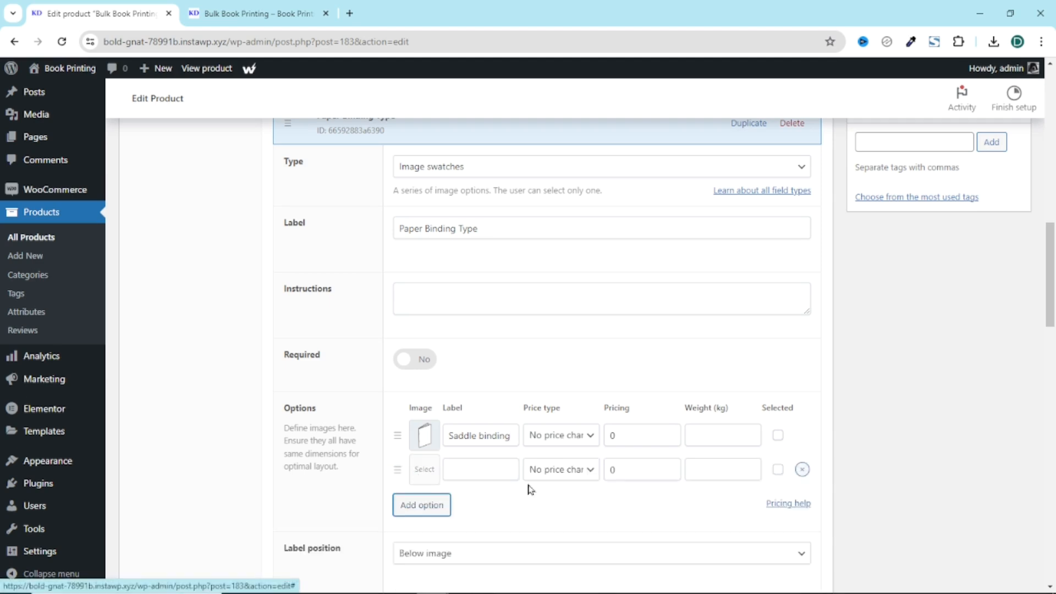
left_click(424, 469)
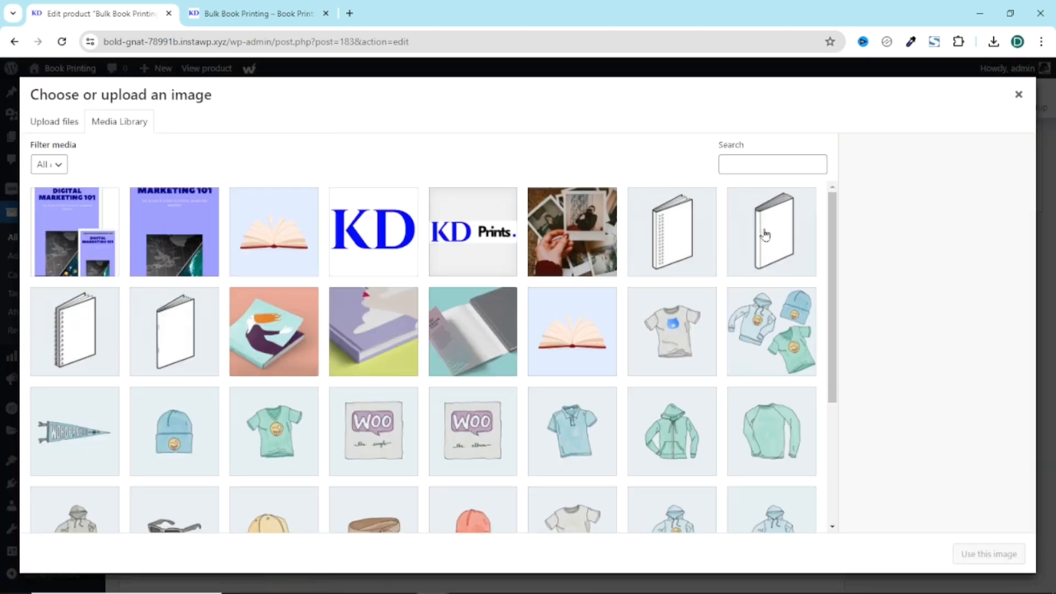
left_click(765, 225)
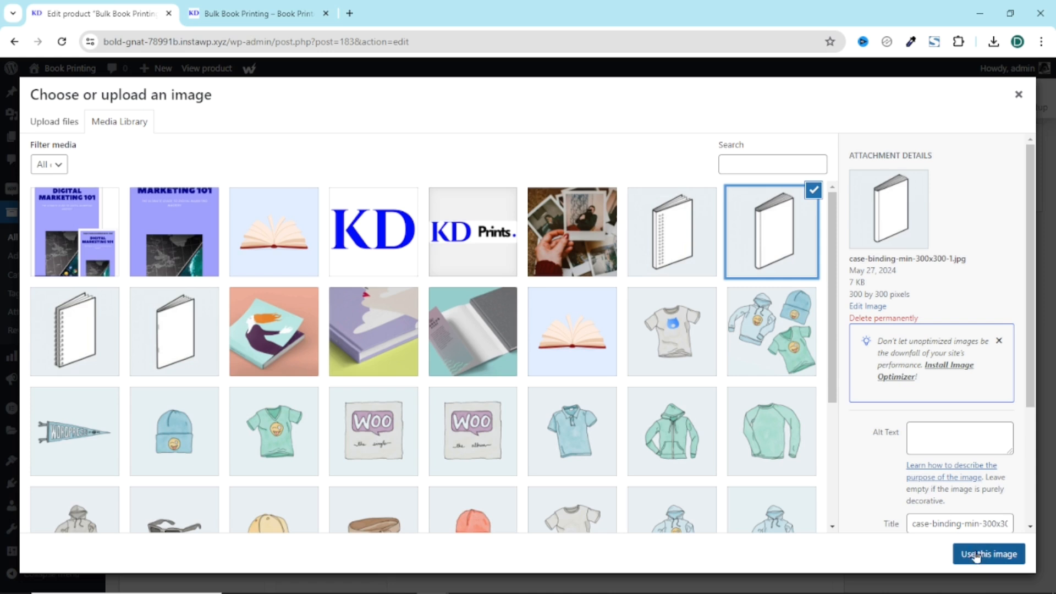
left_click(993, 554)
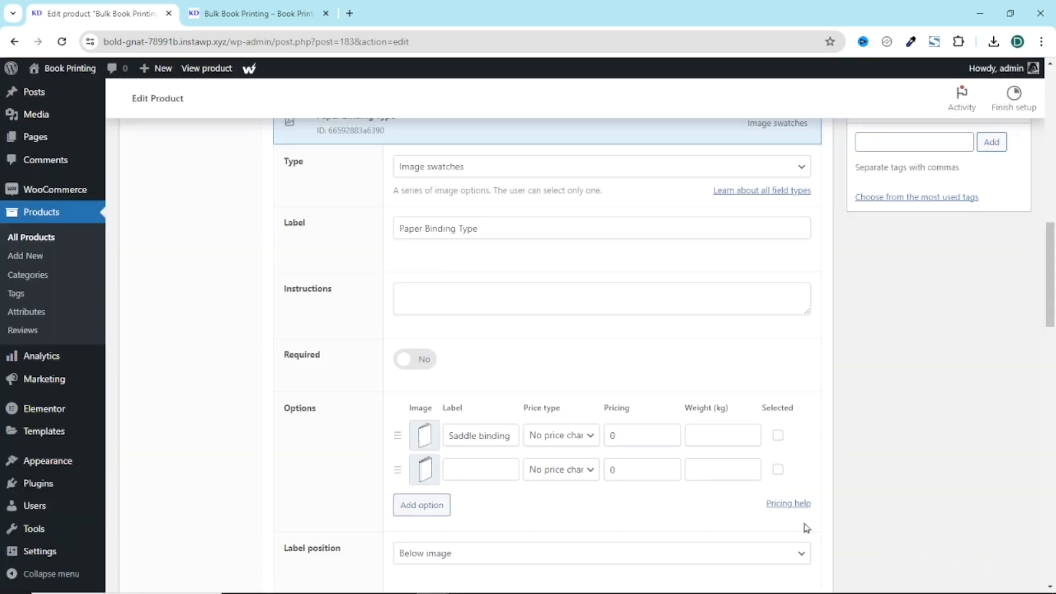
left_click(476, 467)
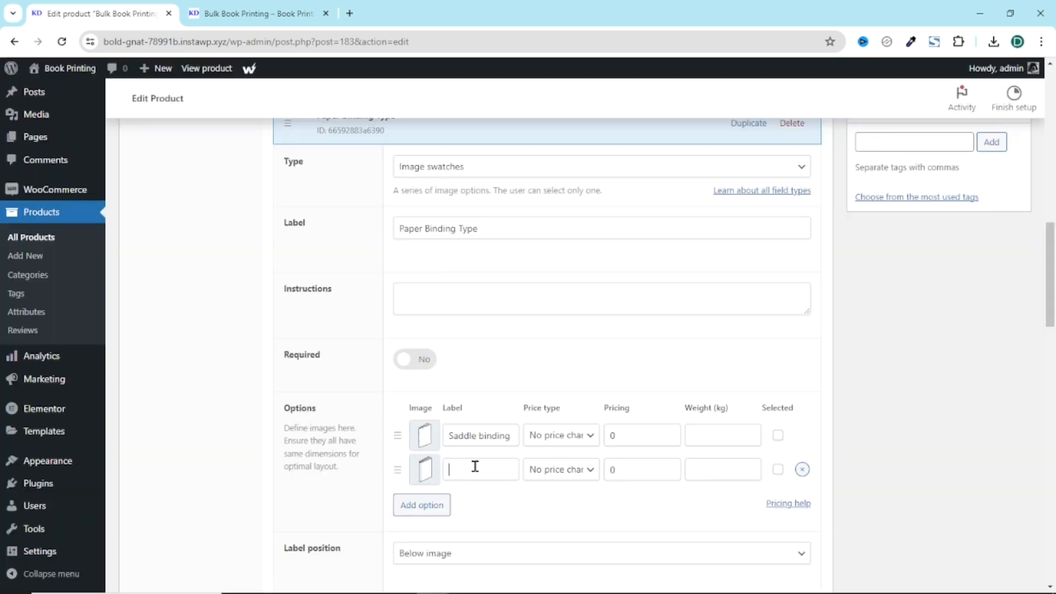
type("Case binding")
Add a Wired binding option to Paper Binding Type using the standard-wired-min-300x300-1.jpg image.
left_click(421, 505)
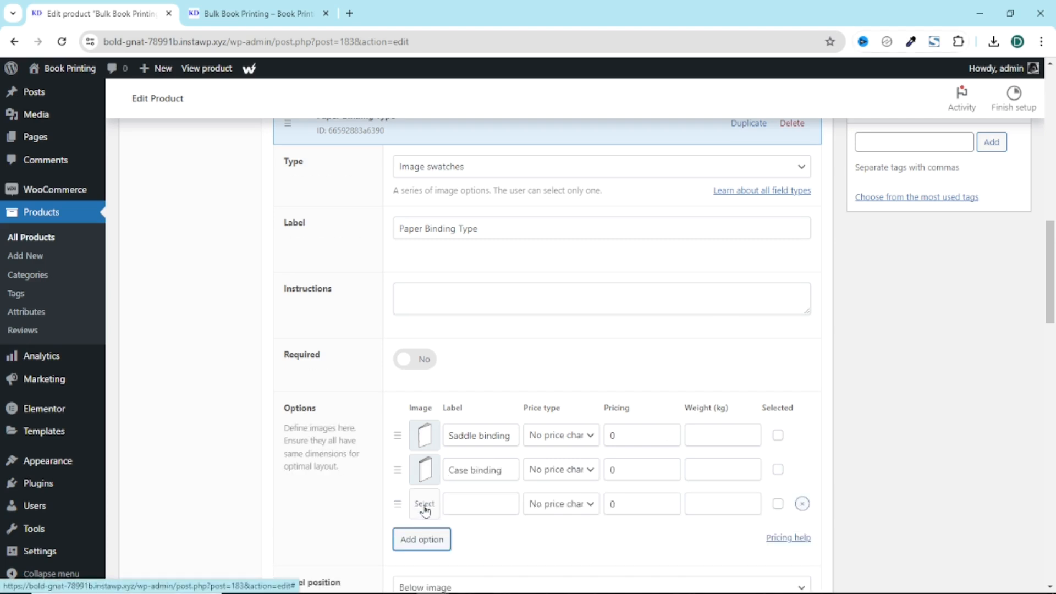
left_click(425, 507)
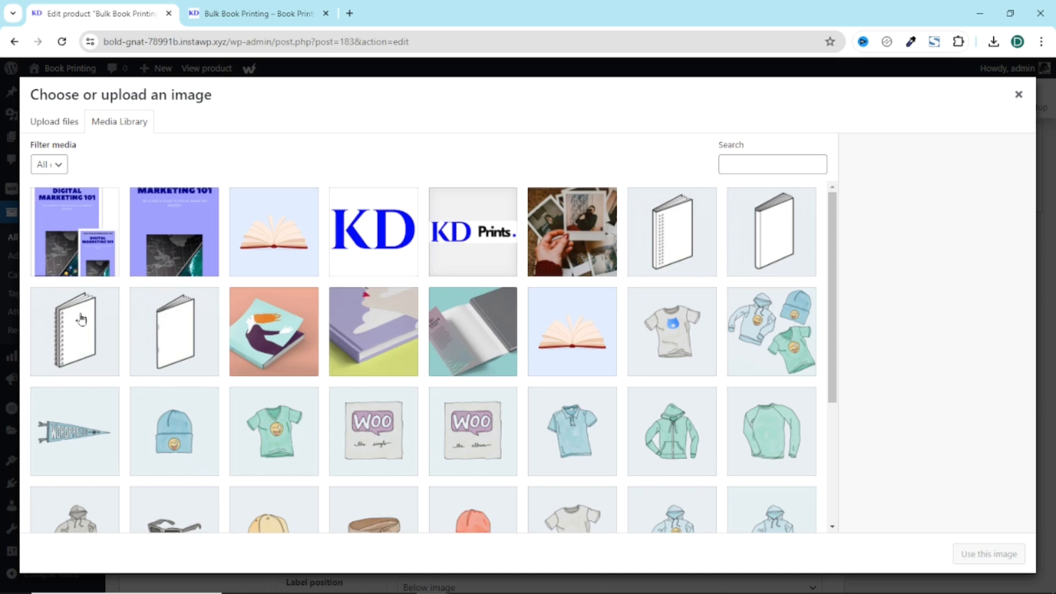
left_click(79, 319)
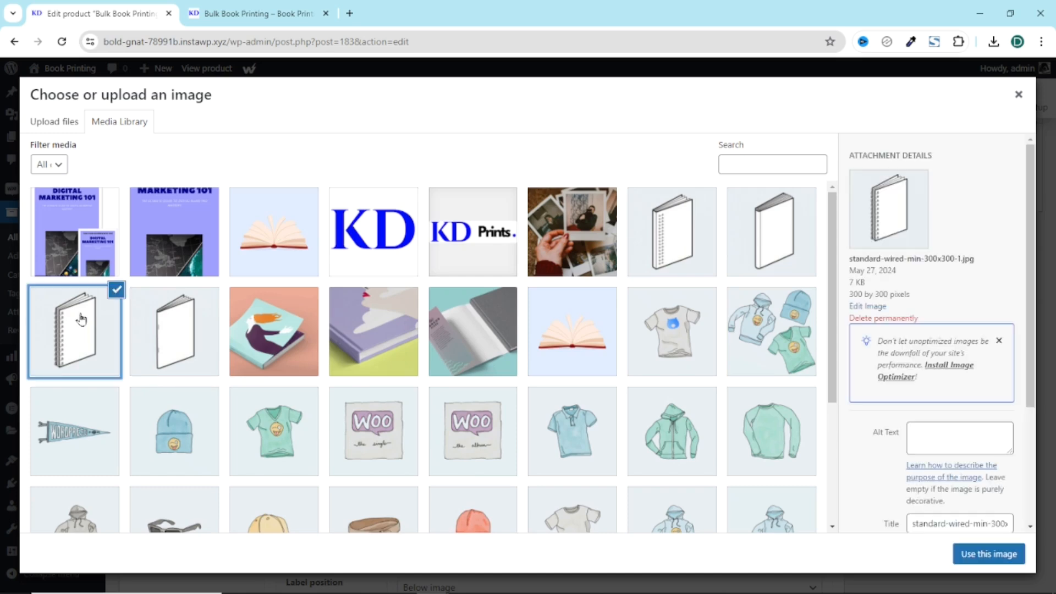
left_click(984, 557)
left_click(473, 505)
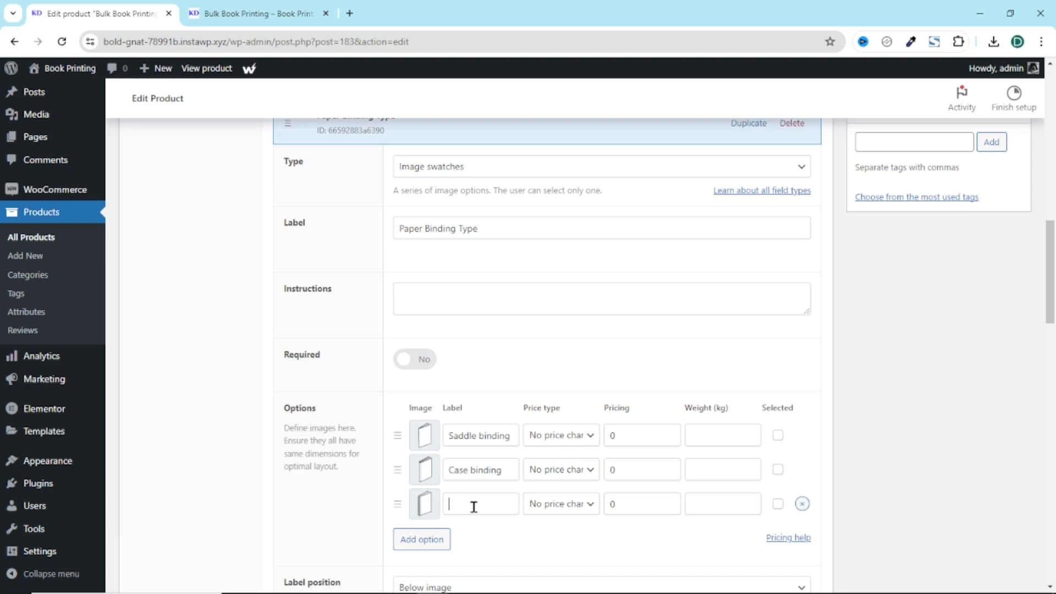
type("Wired binding")
Add a Canadian wired option with the canadian-wired-min-300x300-1.jpg image and collapse the Paper Binding Type field.
left_click(414, 546)
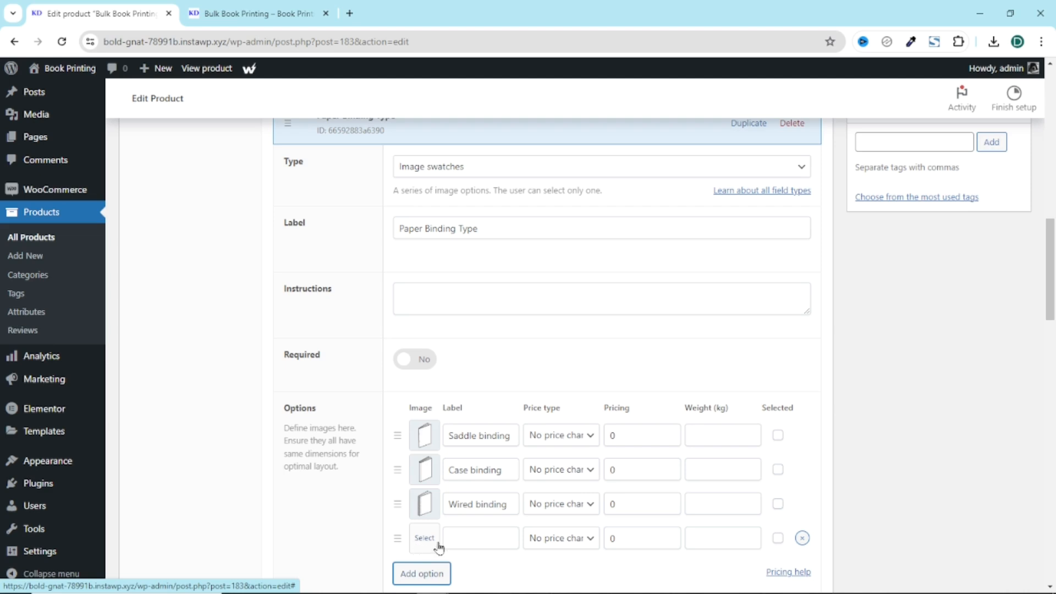
left_click(420, 543)
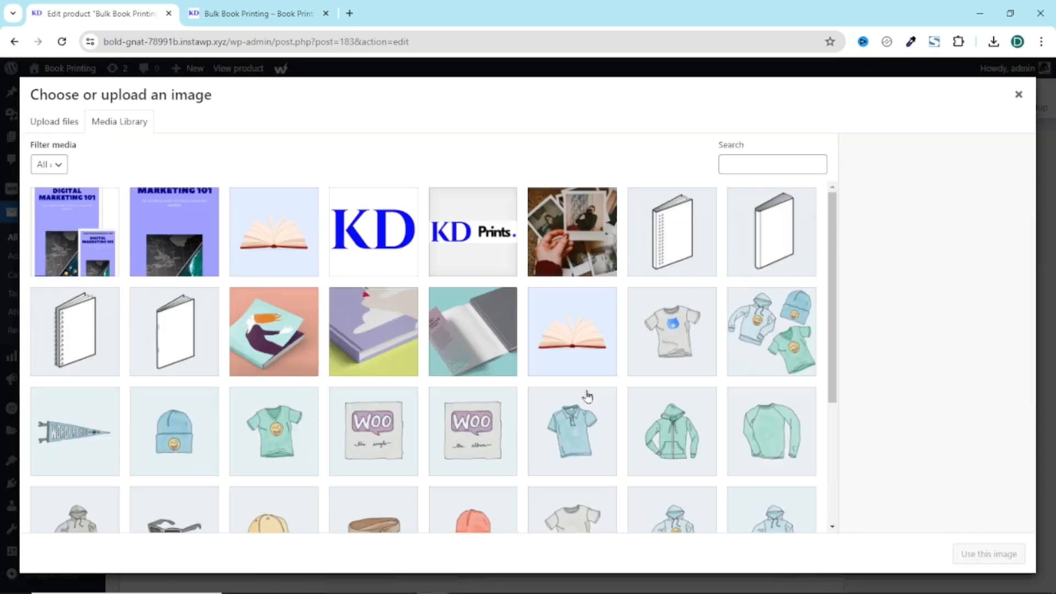
left_click(682, 225)
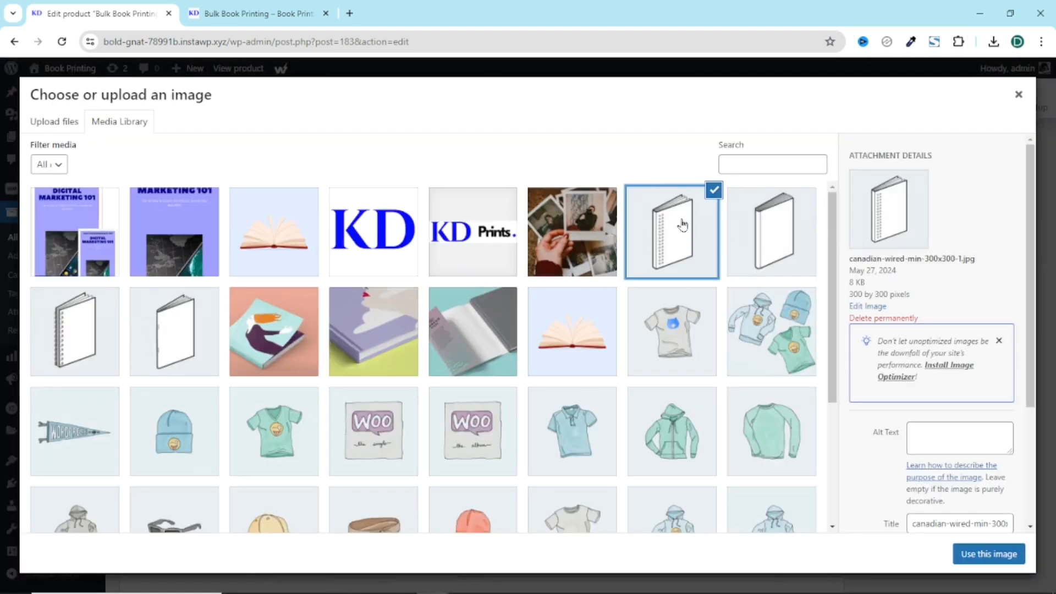
left_click(984, 554)
left_click(475, 453)
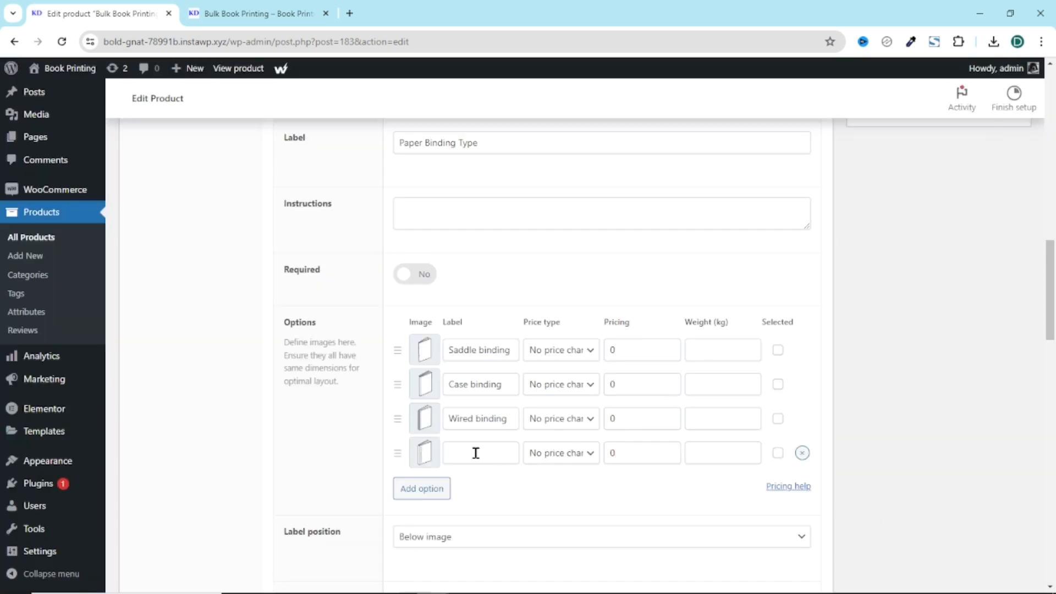
type("Canadian binding")
scroll(591, 424, "up", 5)
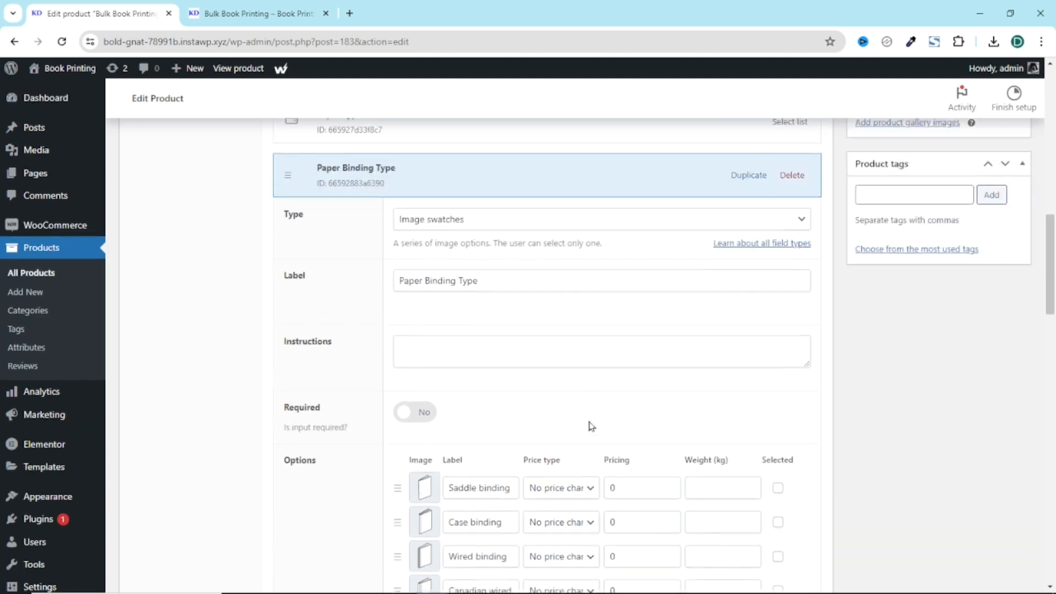
left_click(484, 304)
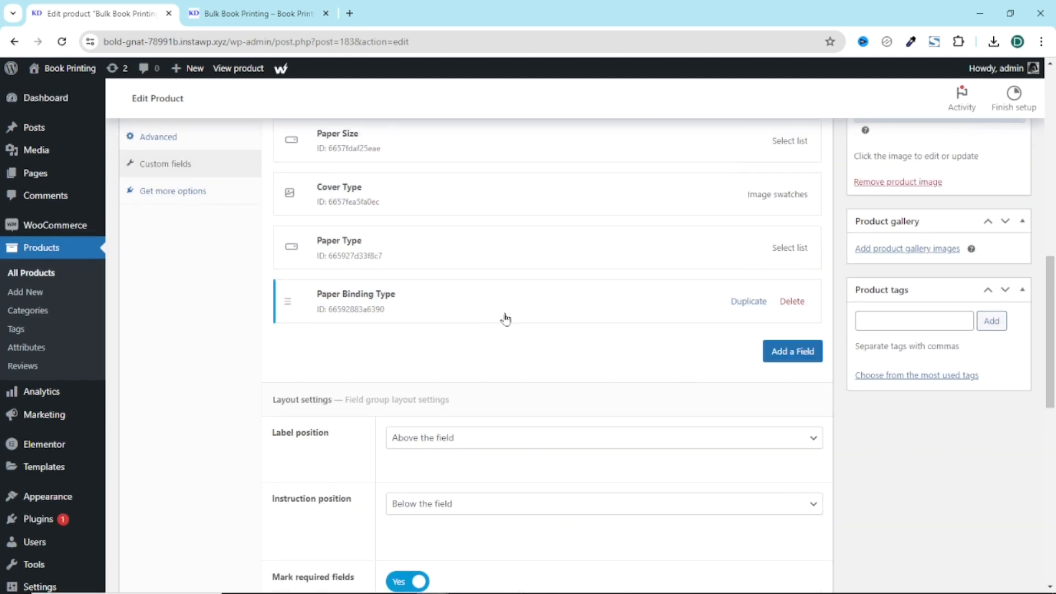
Add a custom field of type Number below Paper Binding Type and label it Number of Pages.
left_click(784, 354)
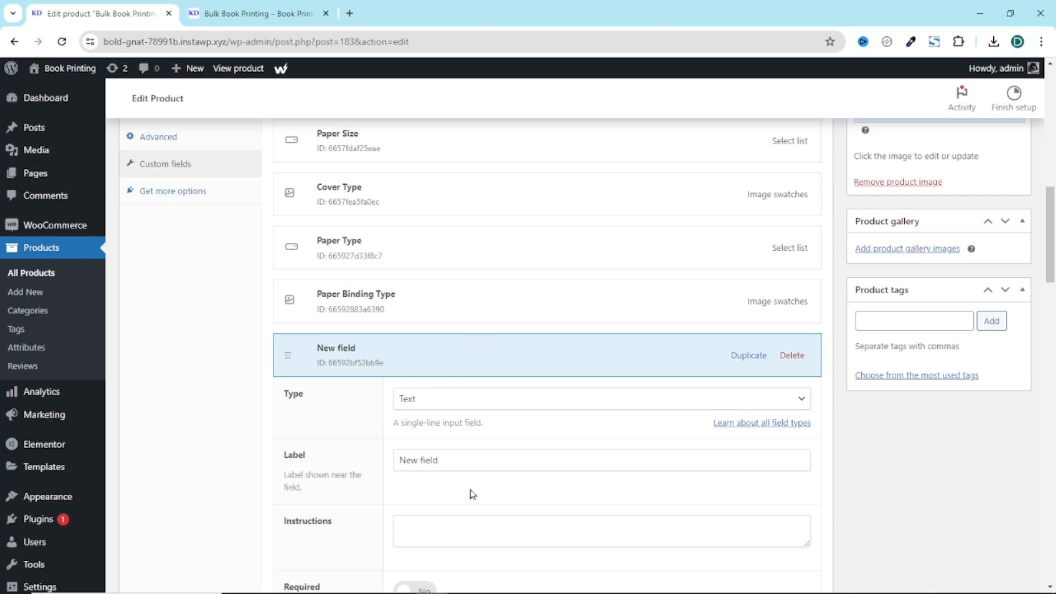
left_click(482, 403)
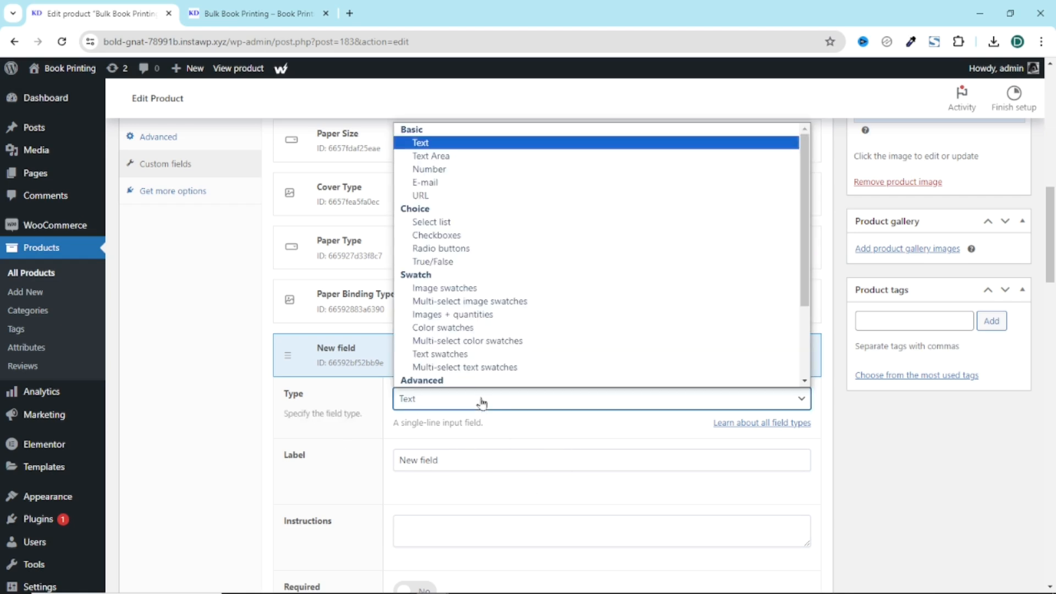
left_click(450, 169)
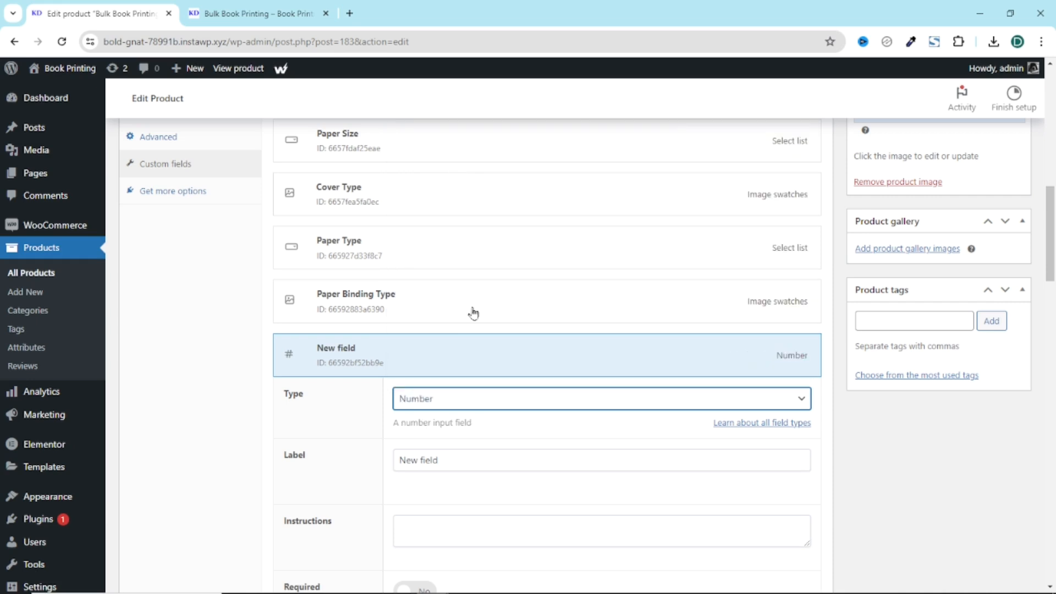
left_click_drag(479, 458, 357, 464)
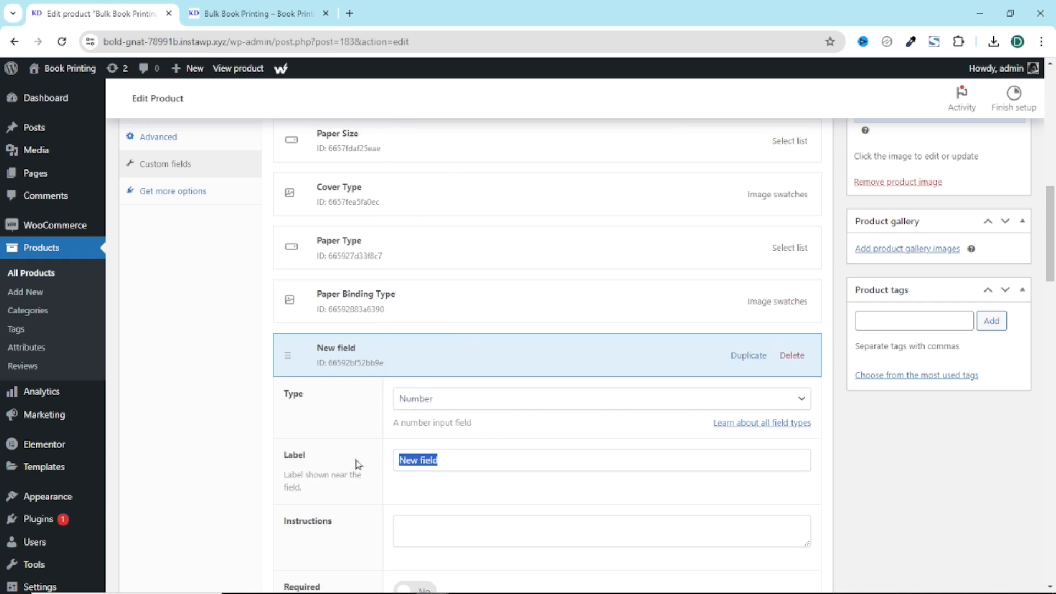
type("Numb")
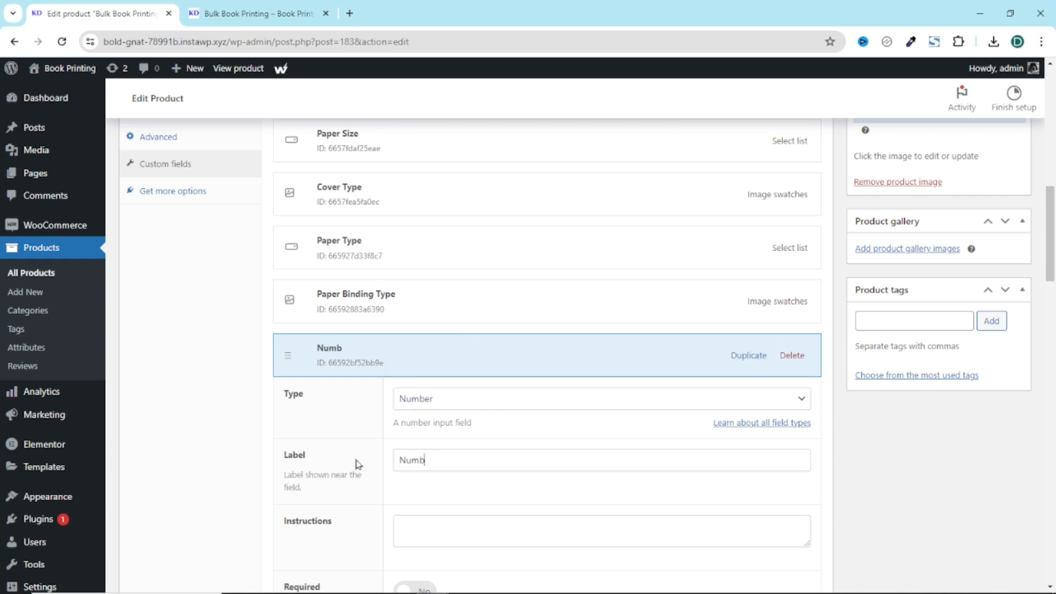
type("er of Pages")
Keep Number of Pages as an integer, with minimum value 50, maximum value 1500 and default value 50.
scroll(357, 463, "down", 5)
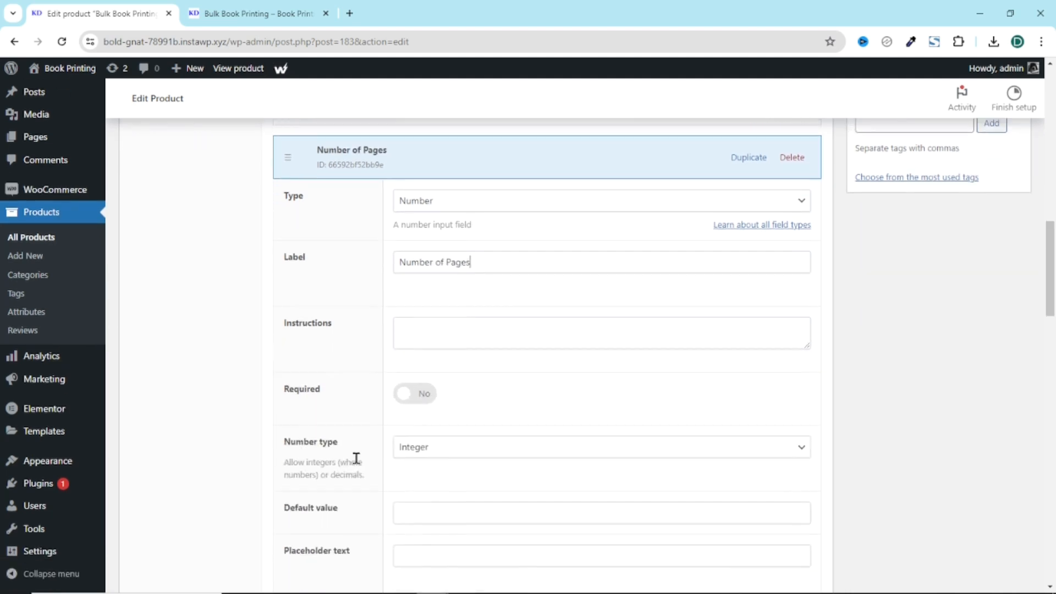
left_click(464, 380)
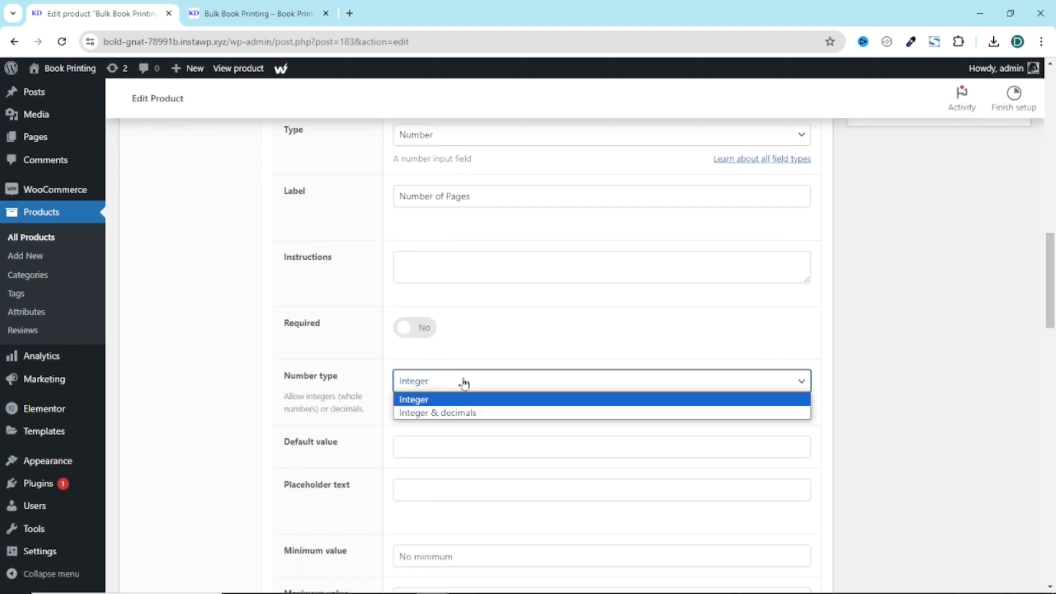
left_click(464, 380)
scroll(522, 307, "down", 3)
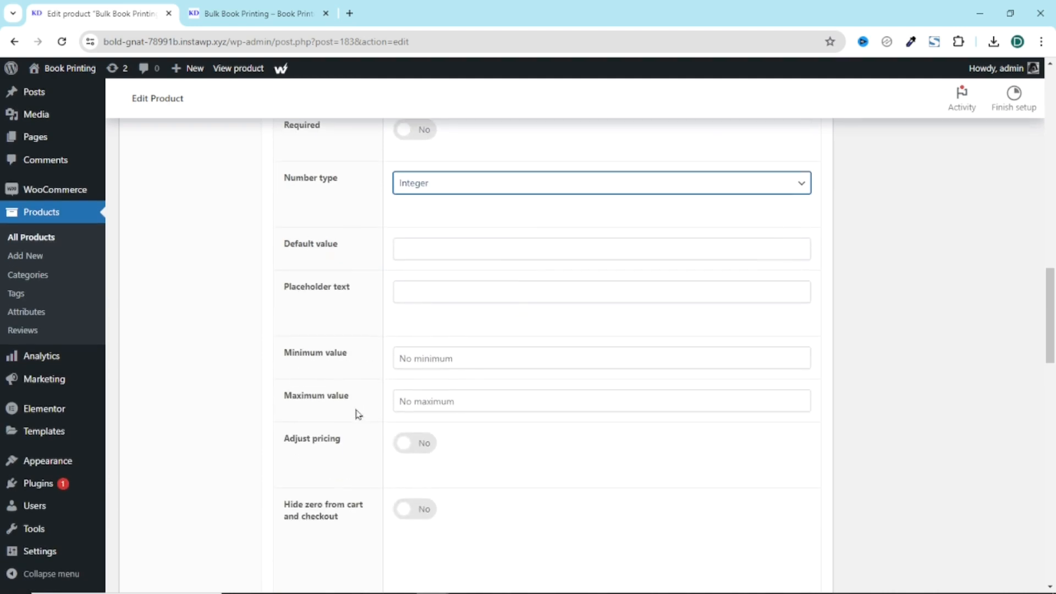
left_click(440, 360)
type("50")
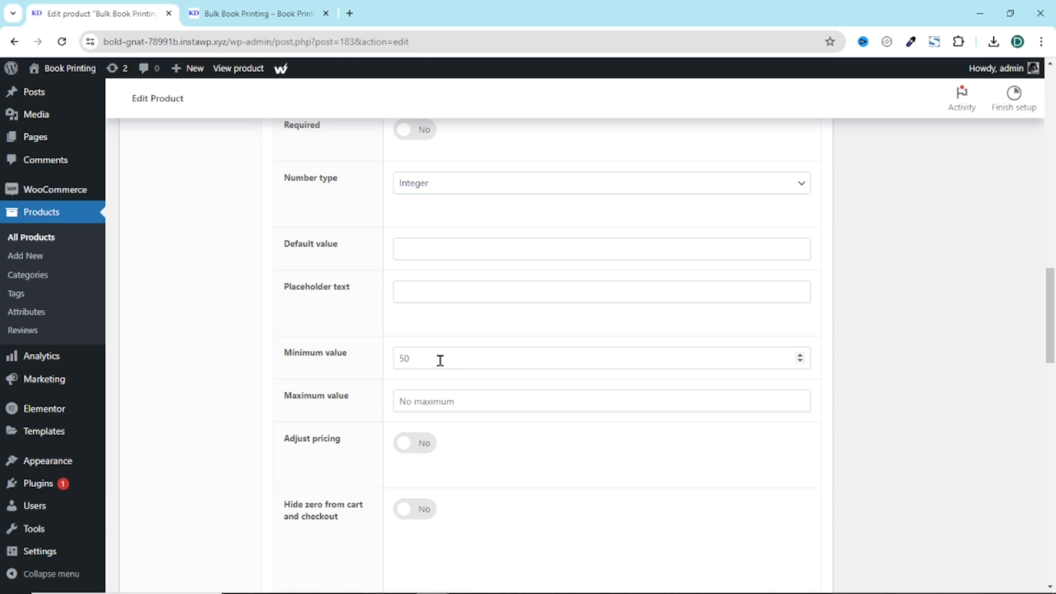
left_click(457, 401)
type("1500")
left_click(427, 243)
left_click_drag(433, 249, 400, 249)
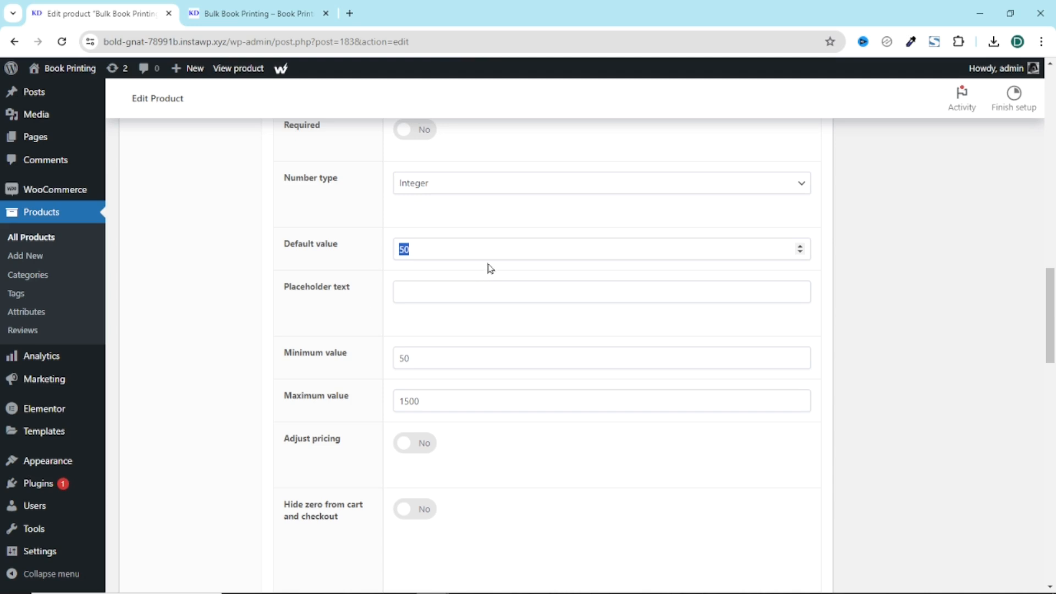
Enter the Number of Pages instructions "How many pages does your book count?" and collapse the field.
scroll(669, 484, "up", 3)
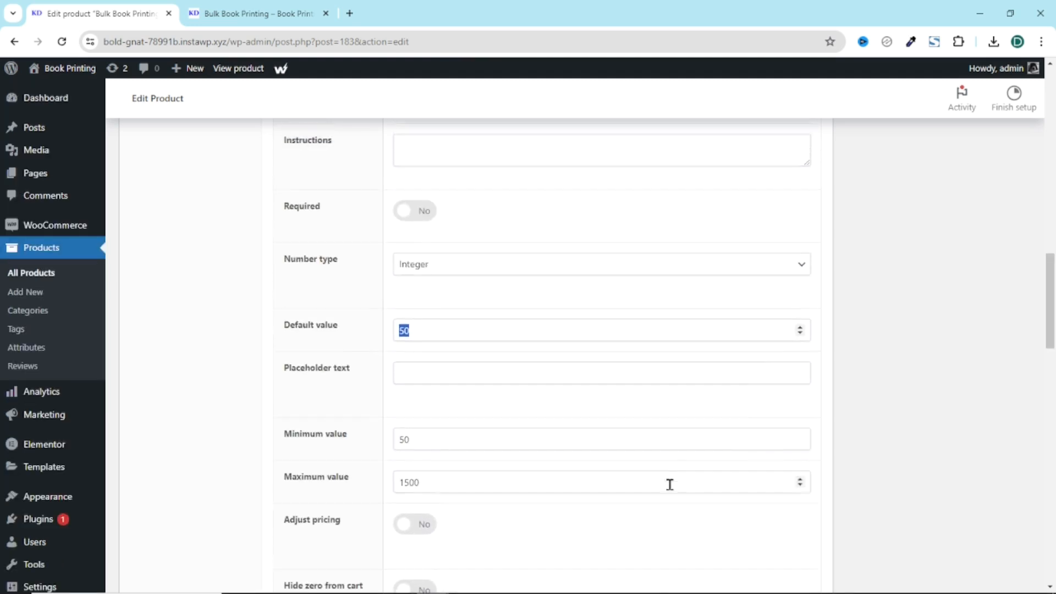
scroll(669, 485, "up", 3)
left_click(419, 333)
type("How many pages does your book count?")
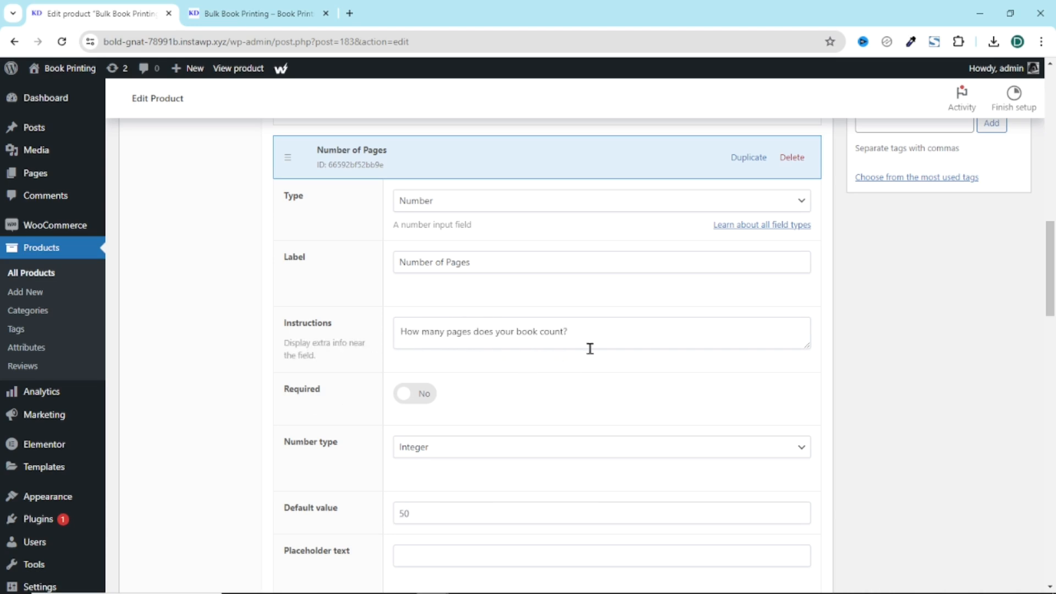
left_click(455, 169)
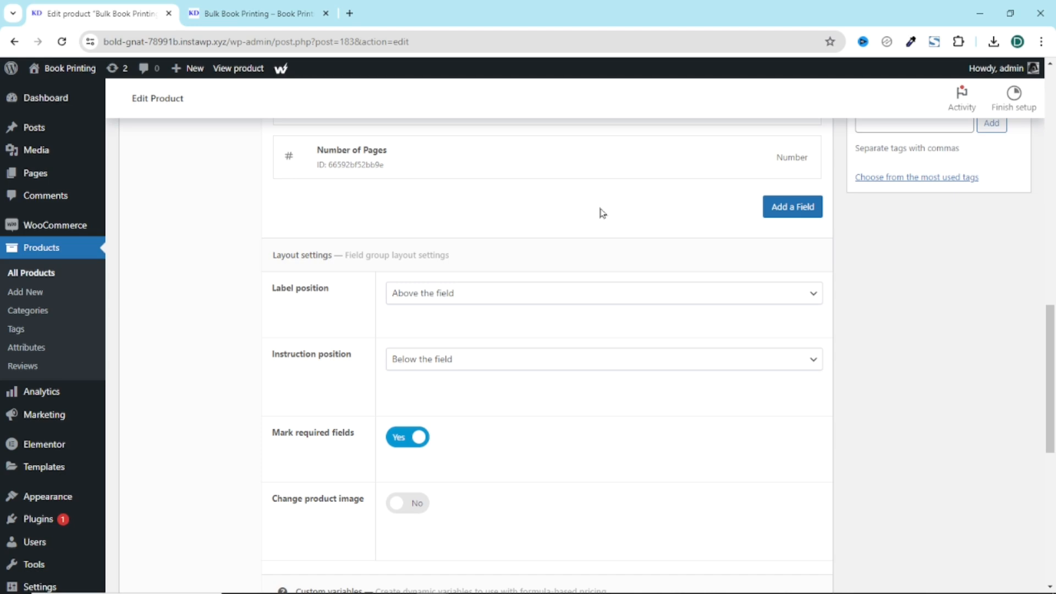
Add a Select list field labelled Book Quantity and make it required.
left_click(800, 208)
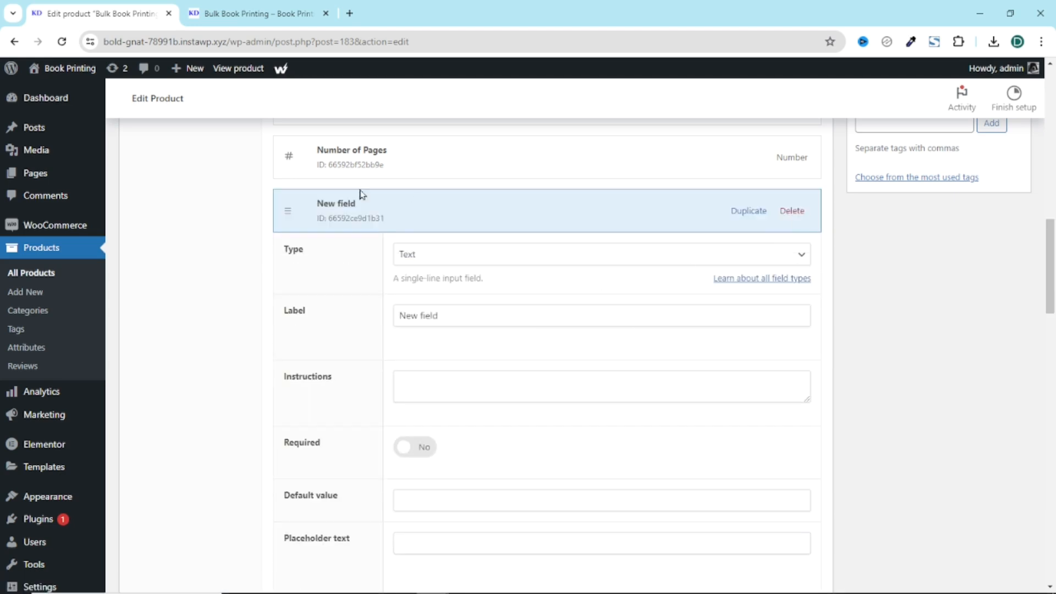
left_click(457, 258)
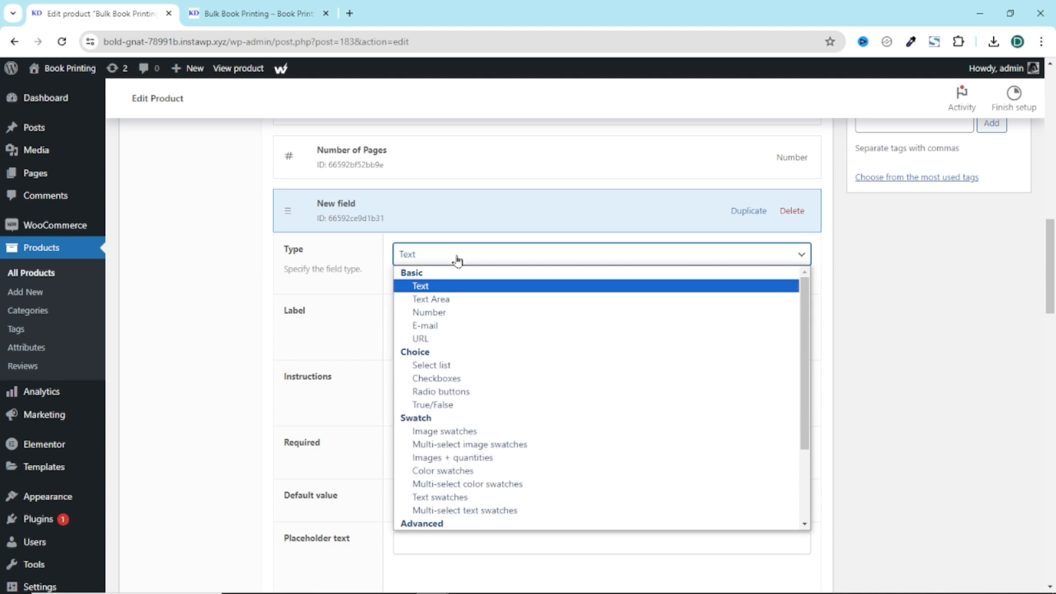
left_click(452, 365)
left_click_drag(438, 315, 392, 319)
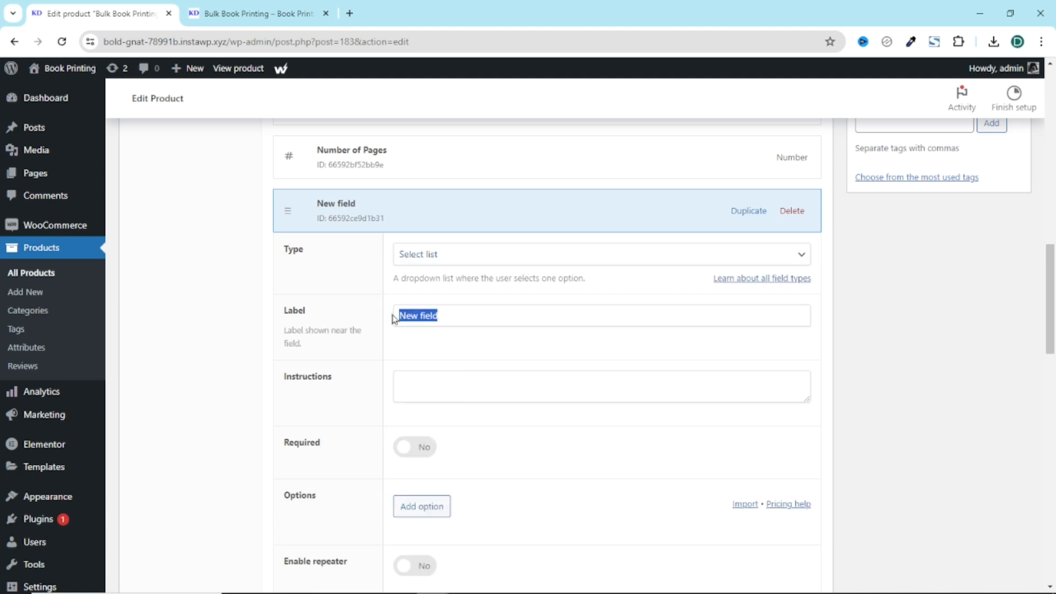
type("Book Quantity")
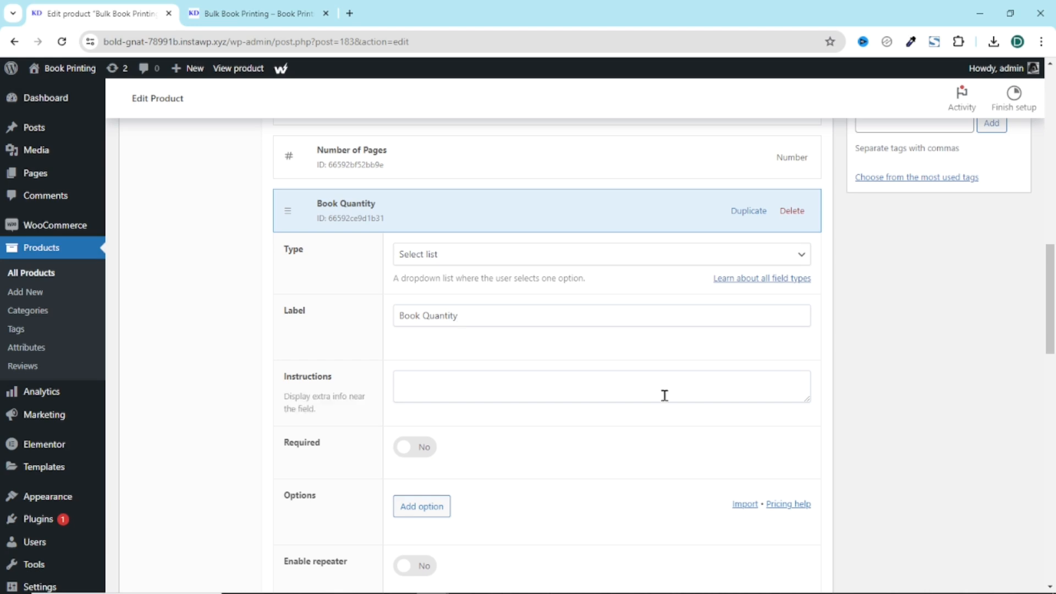
left_click(419, 446)
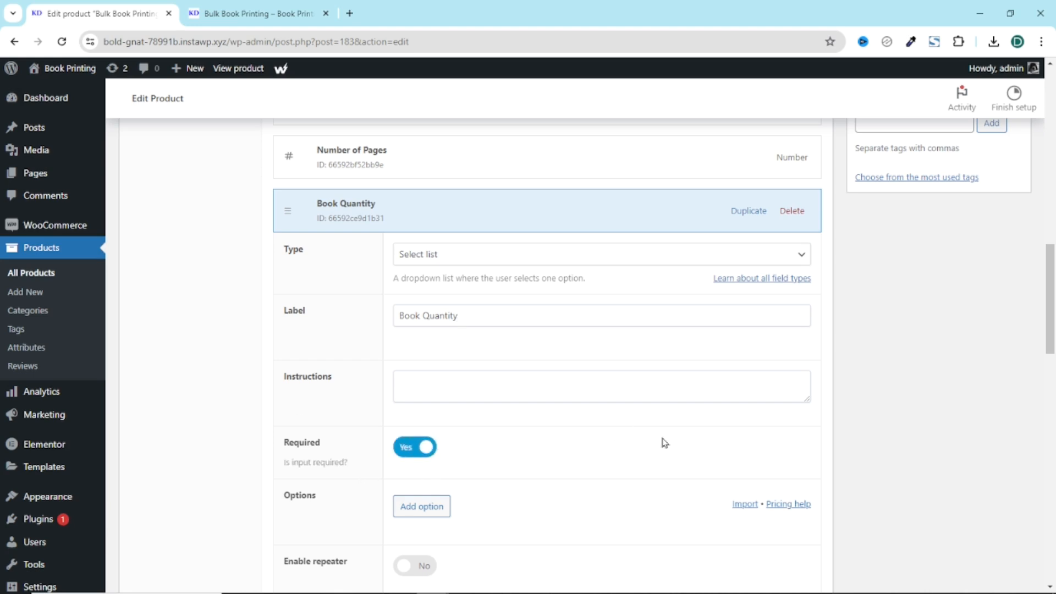
Add a first Book Quantity option labelled 10 Books with formula based pricing.
scroll(664, 442, "down", 2)
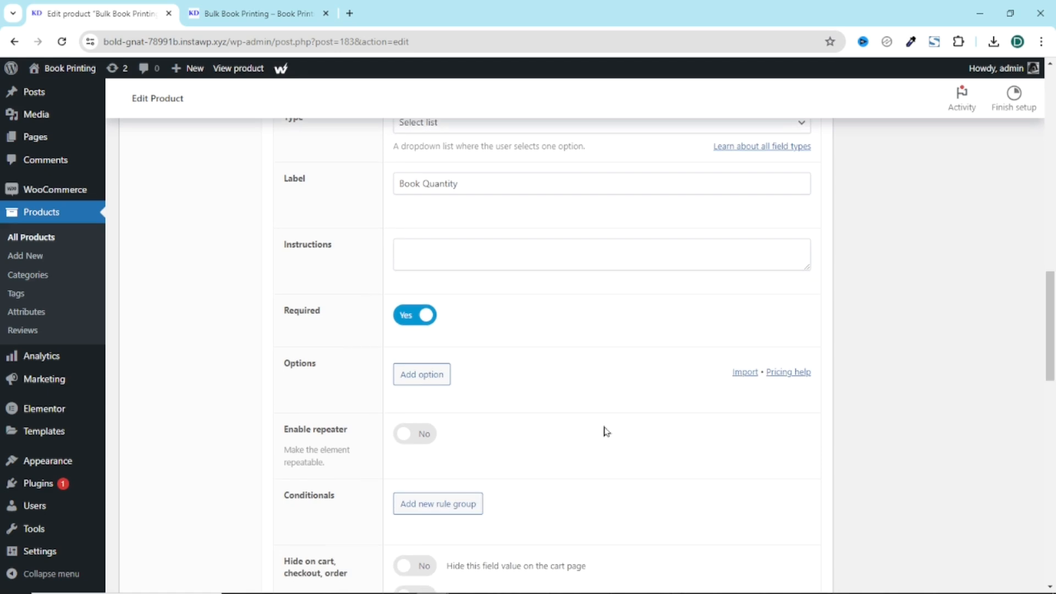
left_click(414, 377)
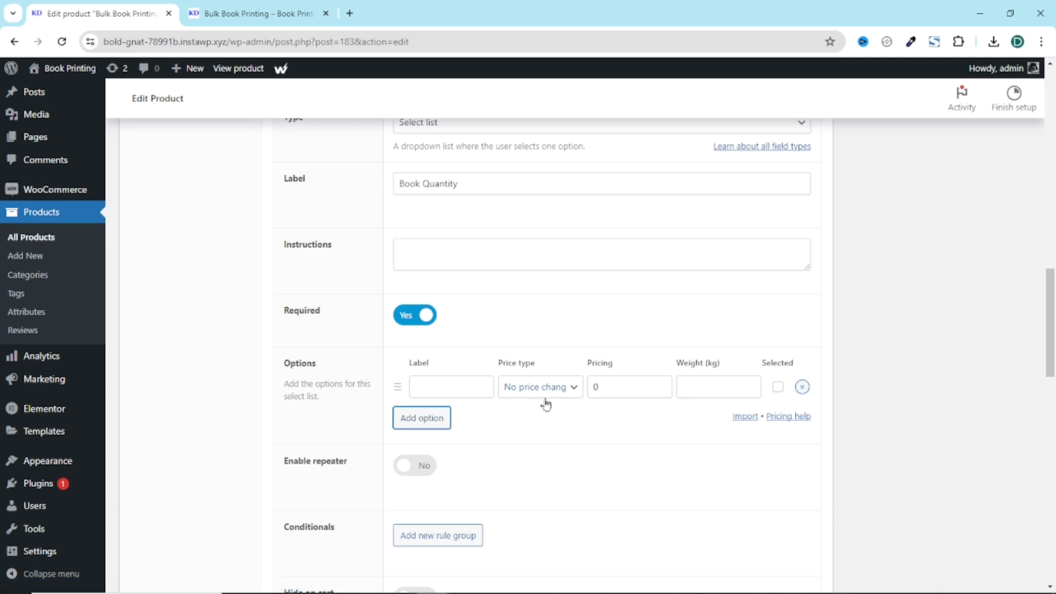
left_click(459, 386)
type("10 Books")
left_click(555, 388)
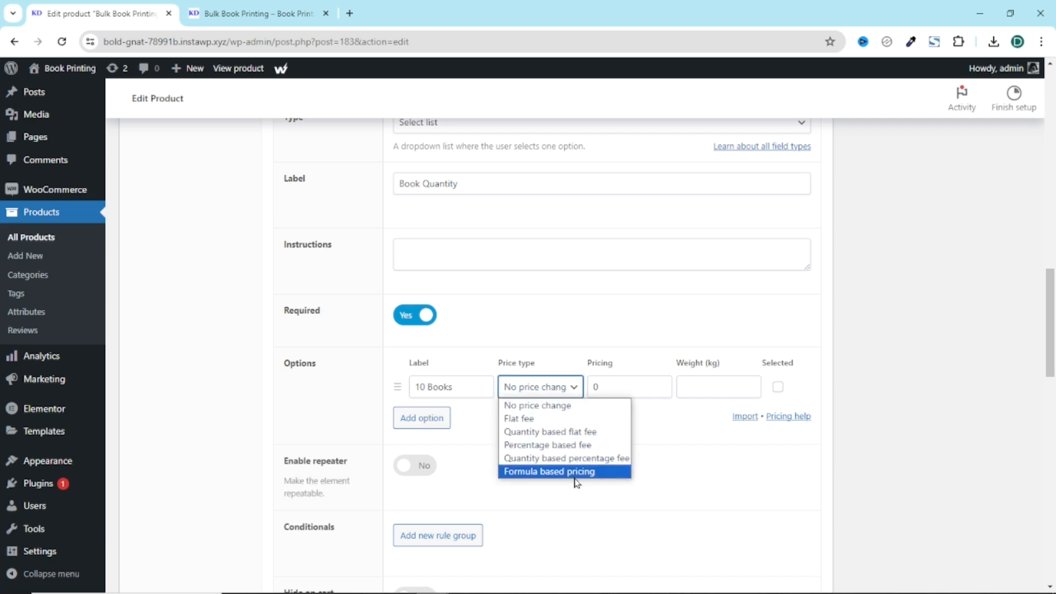
left_click(593, 476)
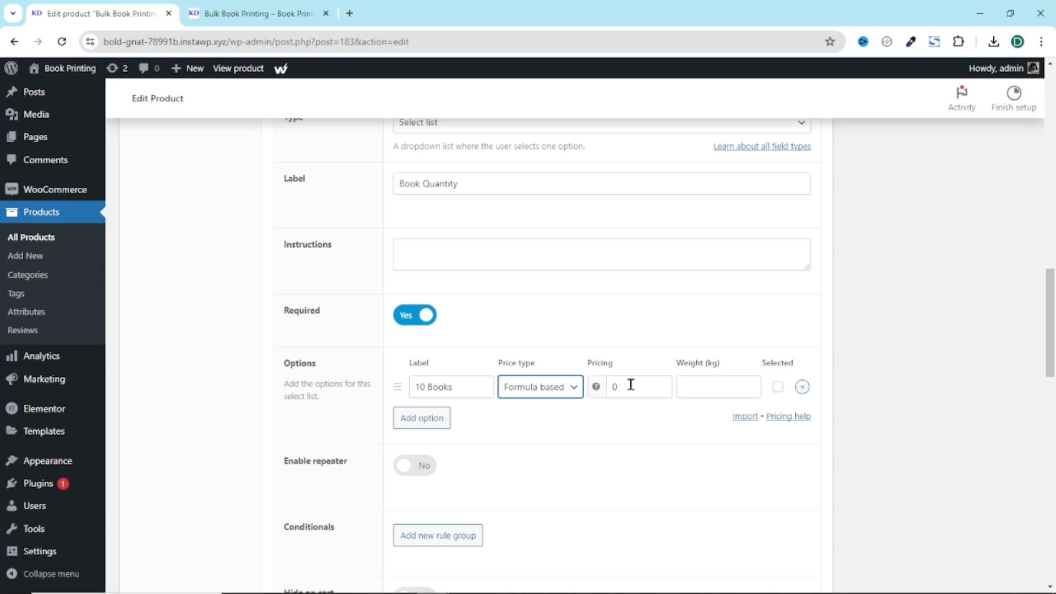
Add a second Book Quantity option labelled 50 Books with formula based pricing.
left_click(431, 419)
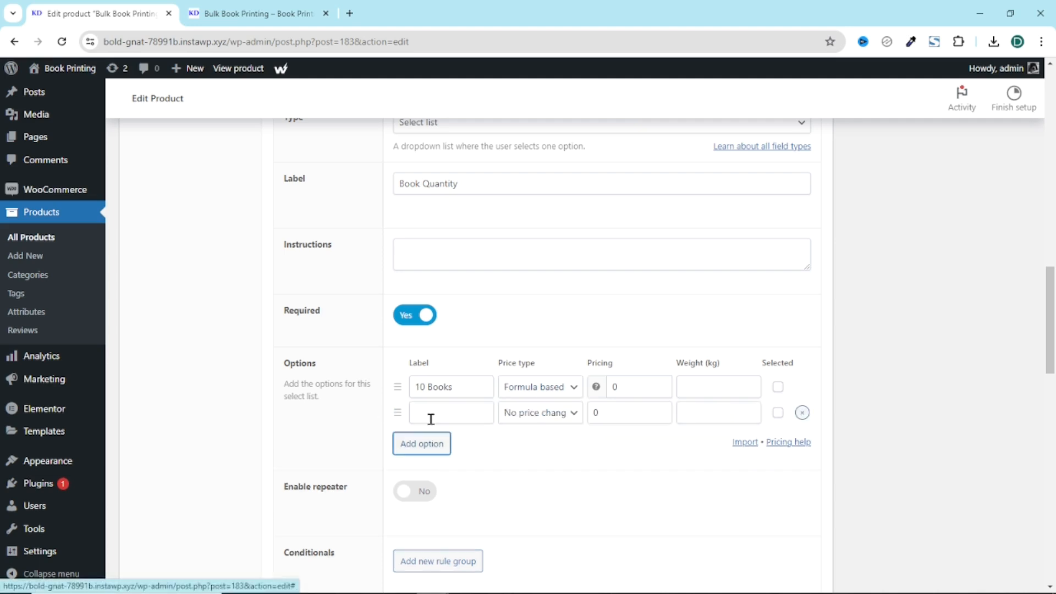
left_click(444, 416)
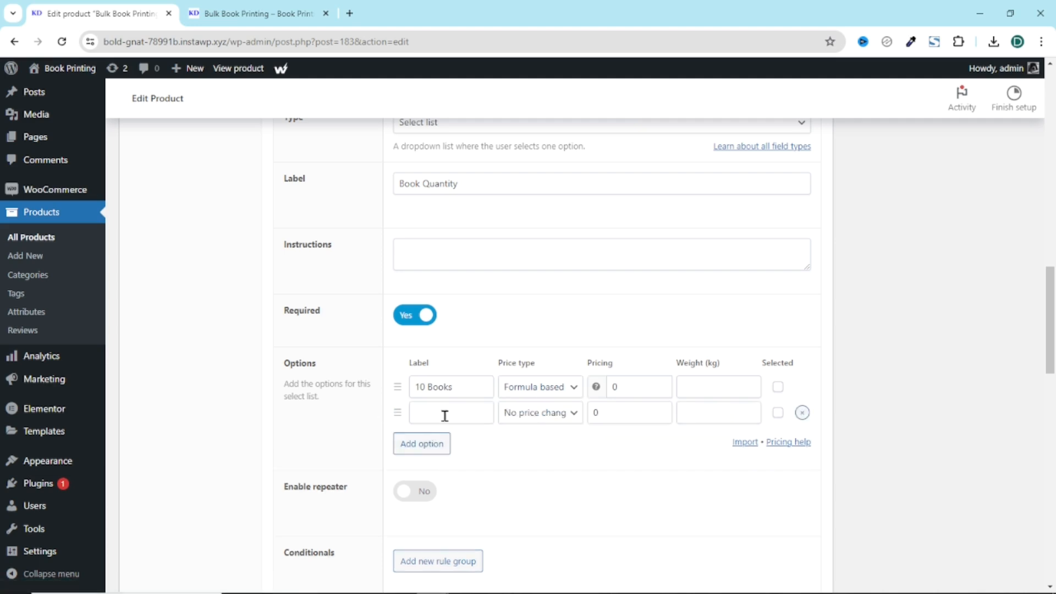
type("50 Books")
left_click(536, 413)
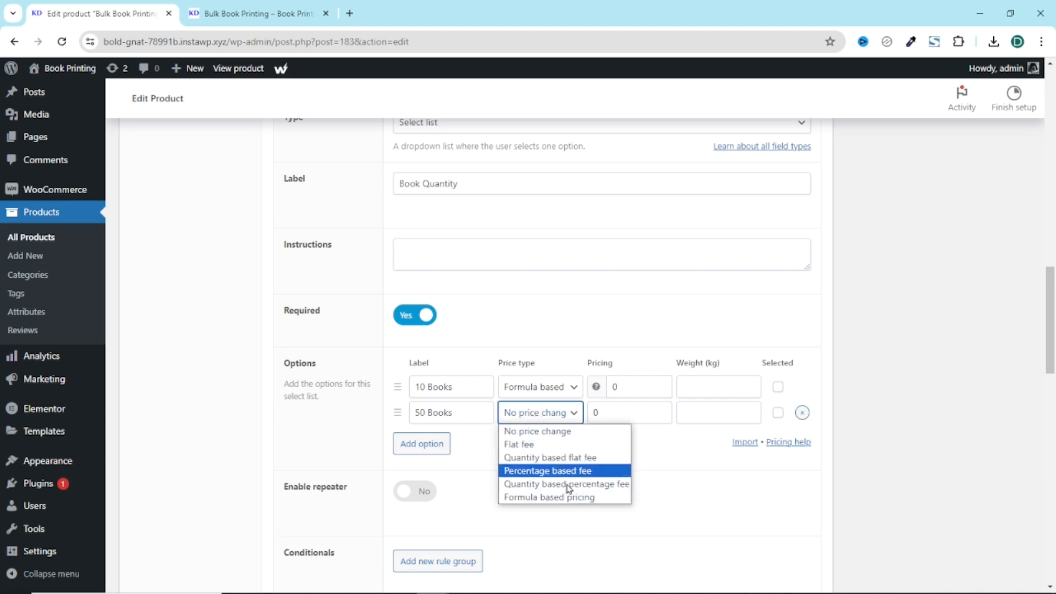
left_click(569, 500)
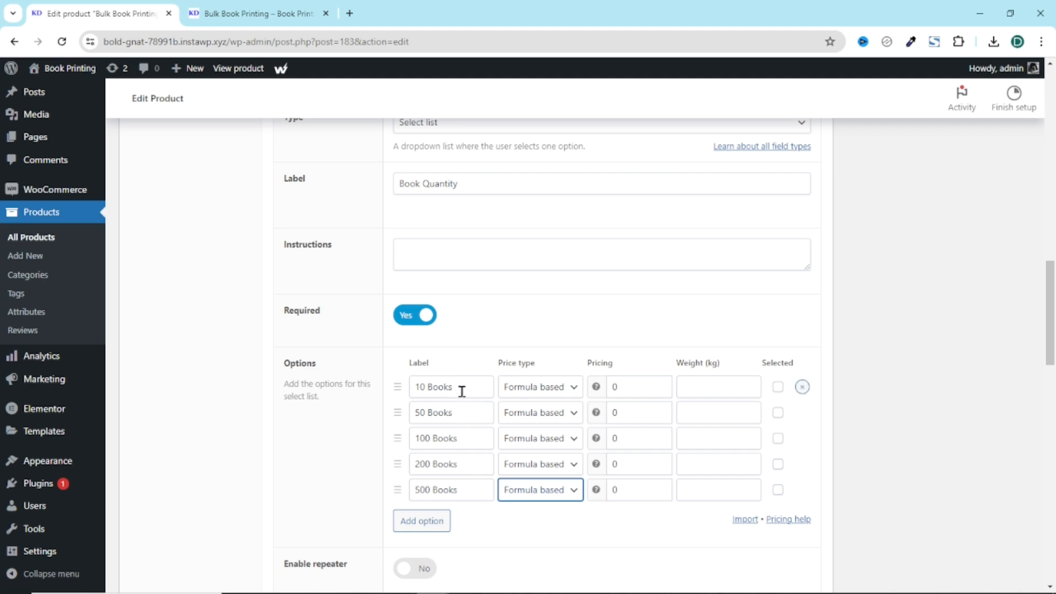
Make 10 Books the preselected Book Quantity option and update the product.
left_click(778, 387)
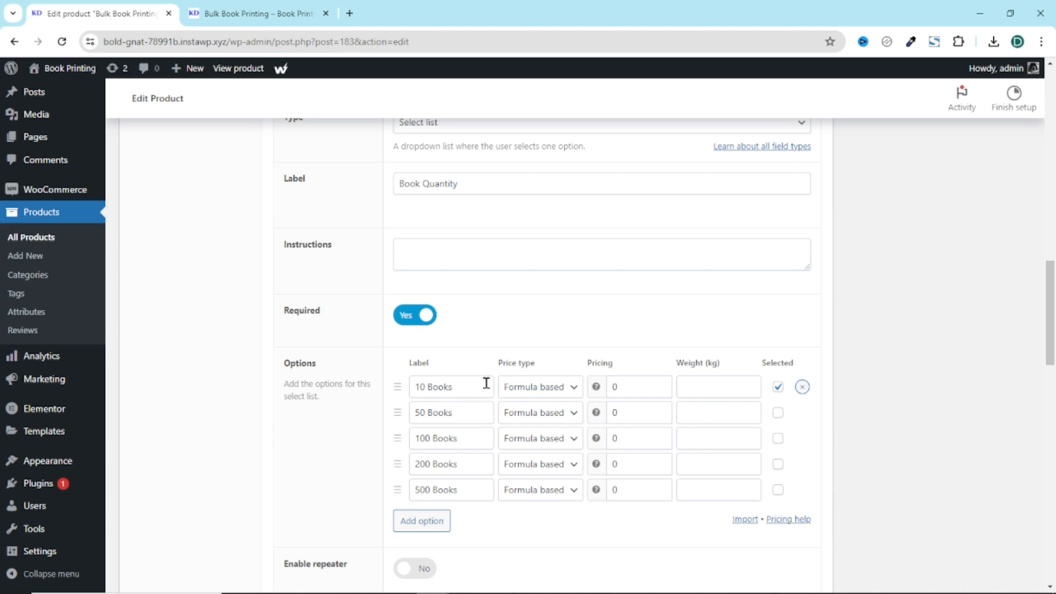
scroll(861, 471, "down", 6)
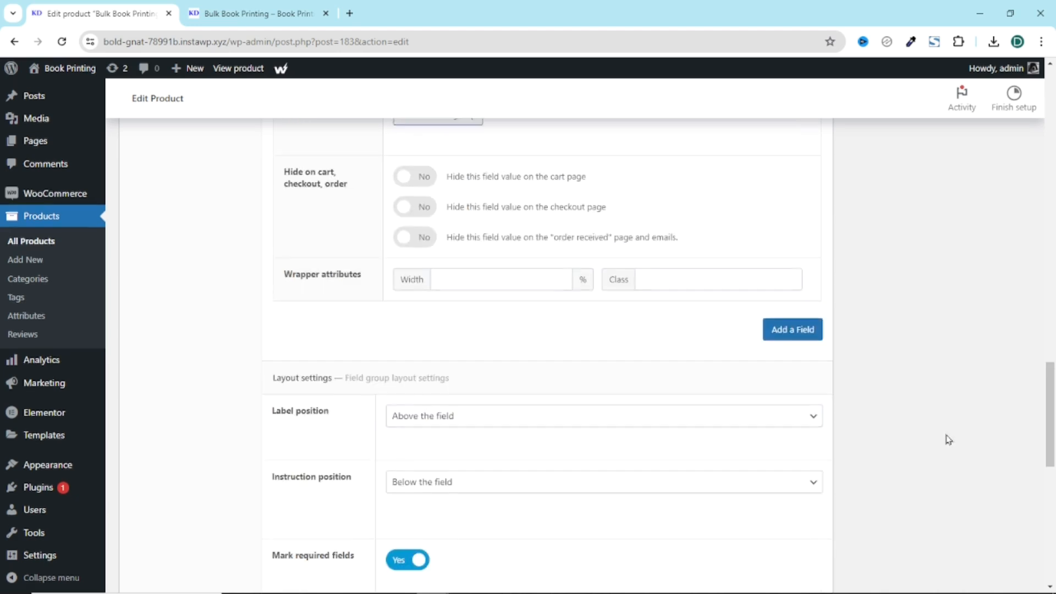
scroll(948, 436, "up", 20)
scroll(945, 432, "up", 3)
left_click(1000, 255)
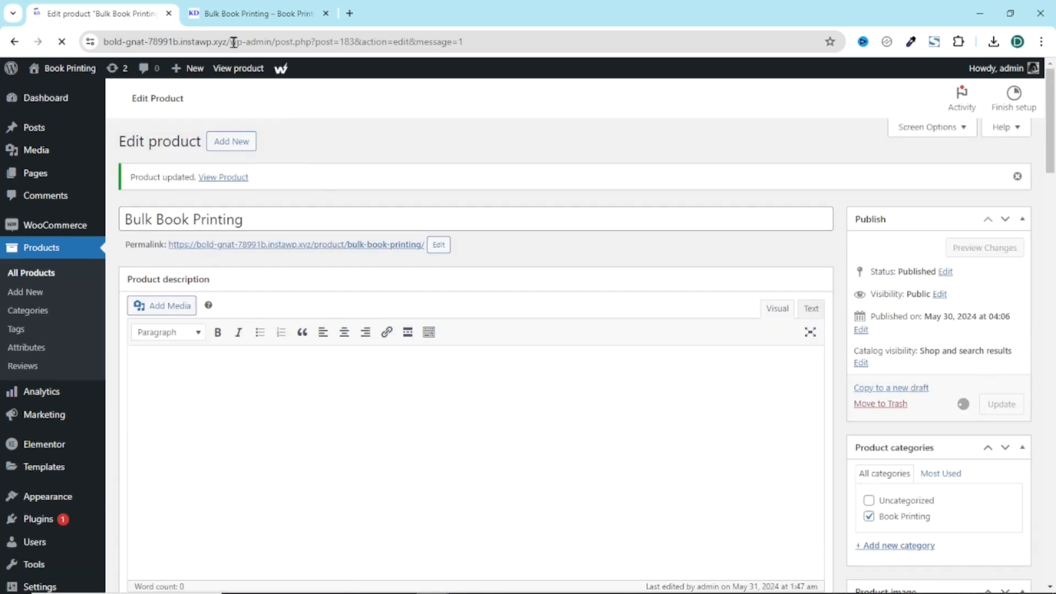
Reload the live Bulk Book Printing page and try the Paper Size list and each Cover Type swatch.
left_click(236, 15)
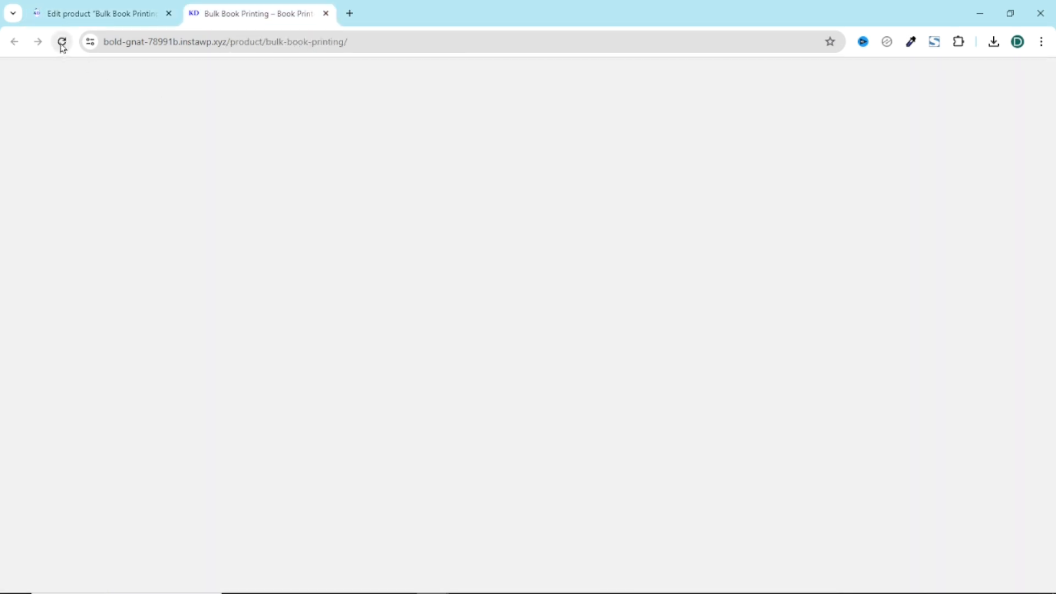
left_click(61, 42)
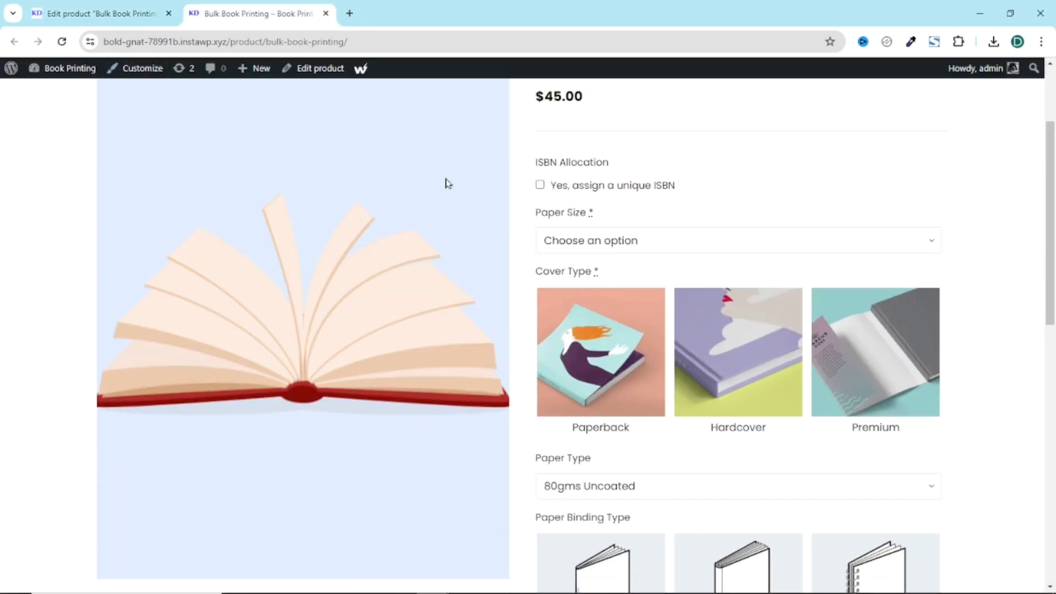
left_click(658, 242)
left_click(654, 248)
scroll(655, 249, "down", 1)
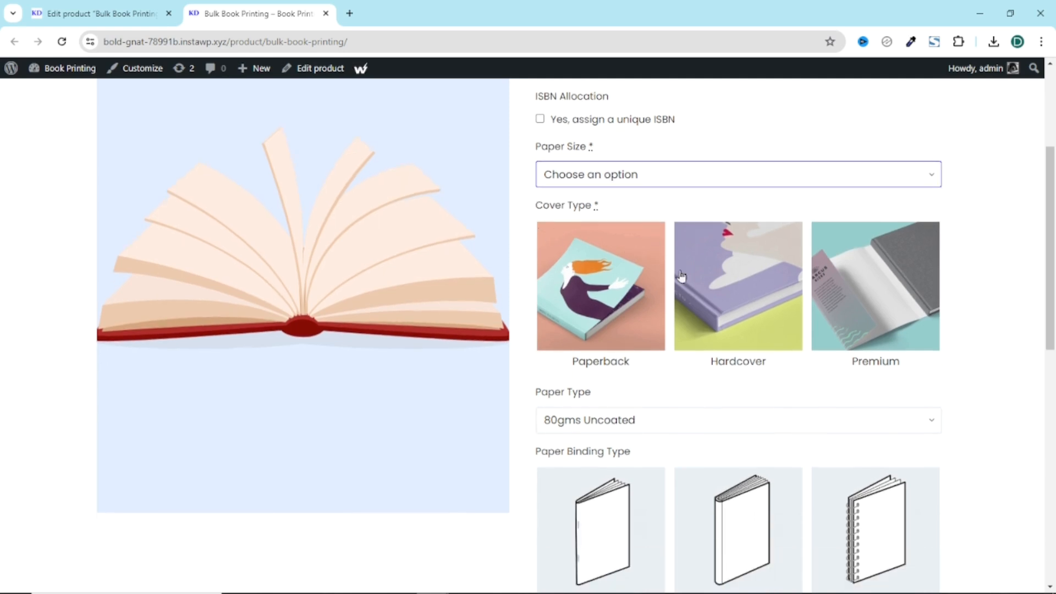
left_click(596, 291)
left_click(764, 294)
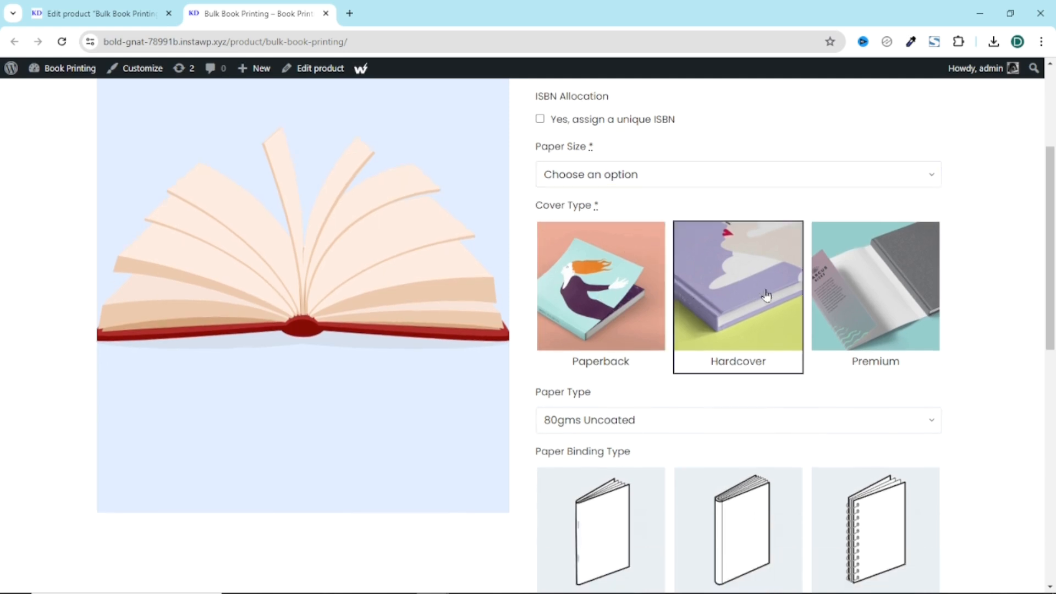
left_click(875, 303)
scroll(880, 306, "down", 2)
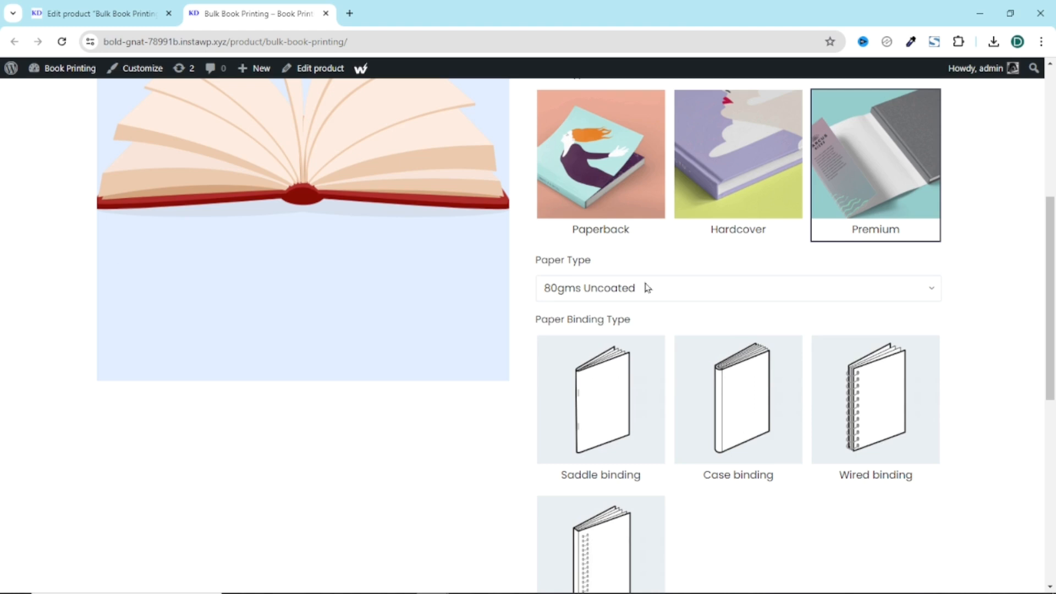
Check the Paper Type, Number of Pages, Book Quantity and Paper Binding Type fields on the live product page.
left_click(646, 288)
left_click(647, 287)
scroll(688, 332, "down", 5)
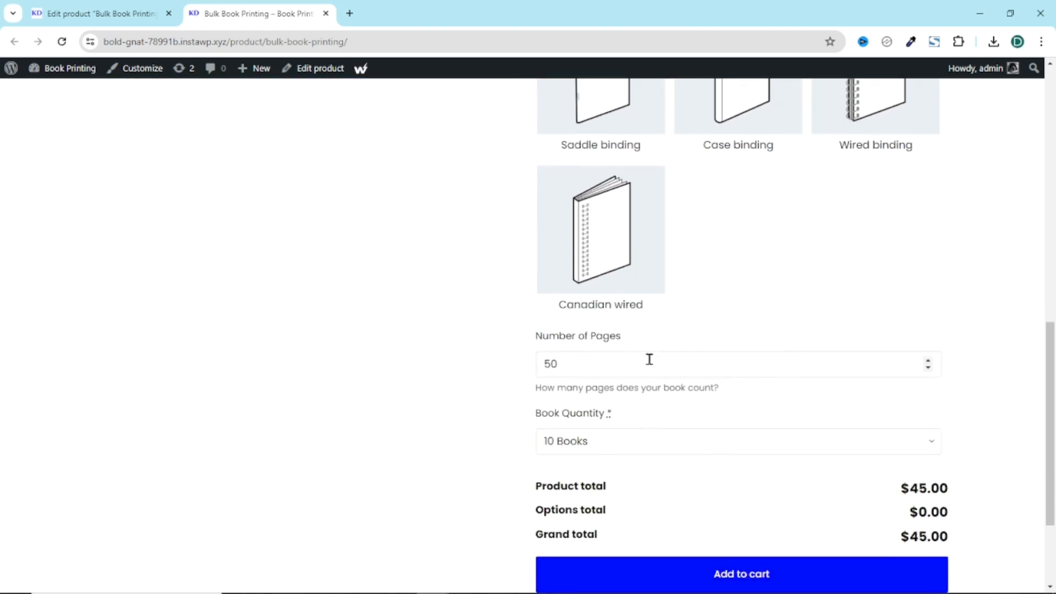
scroll(649, 363, "down", 2)
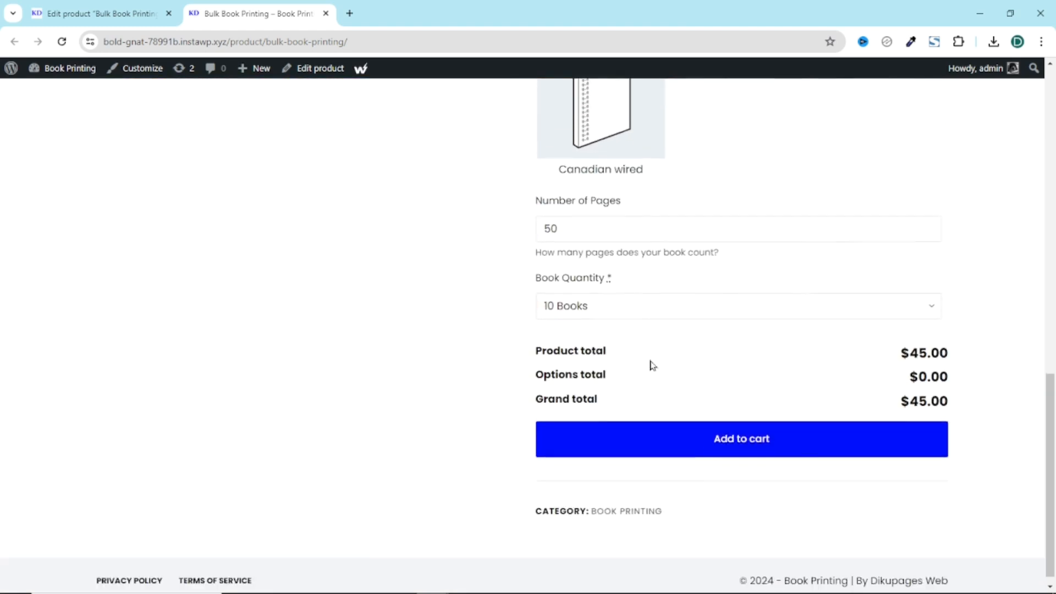
left_click(646, 297)
left_click(646, 297)
scroll(551, 269, "up", 1)
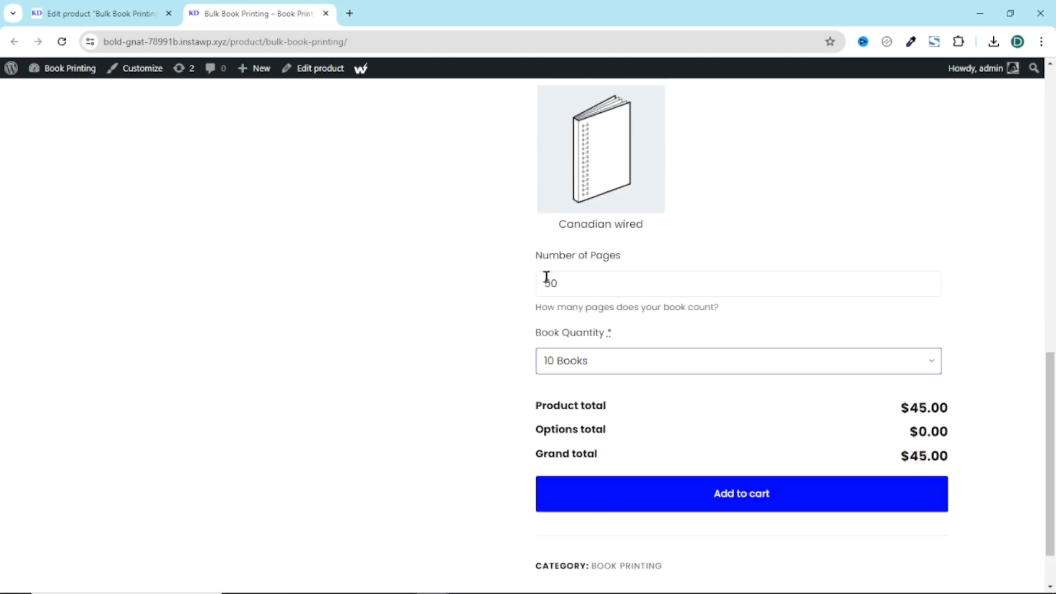
left_click(629, 285)
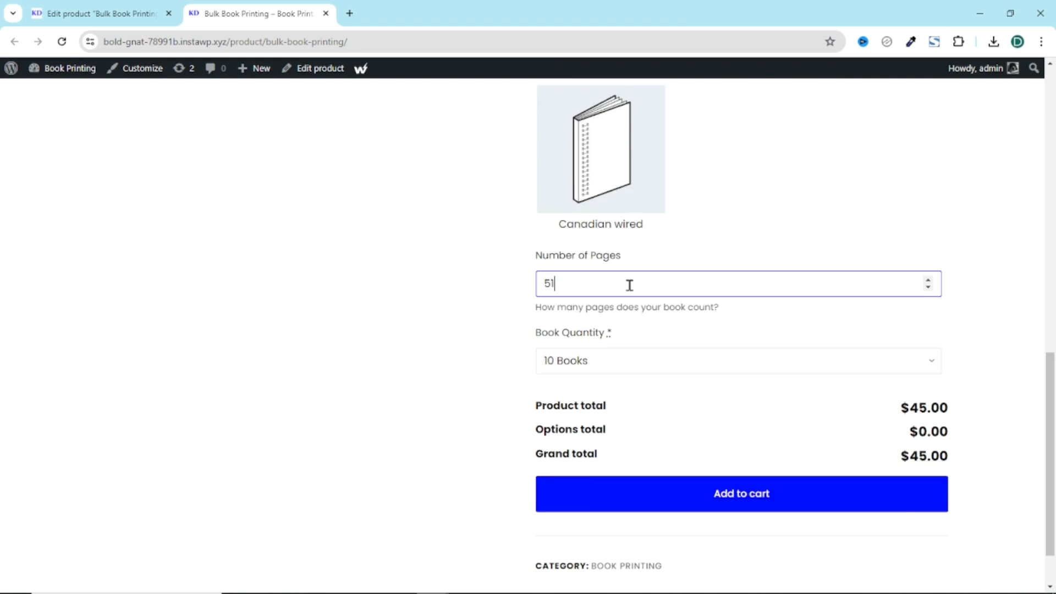
scroll(629, 285, "up", 5)
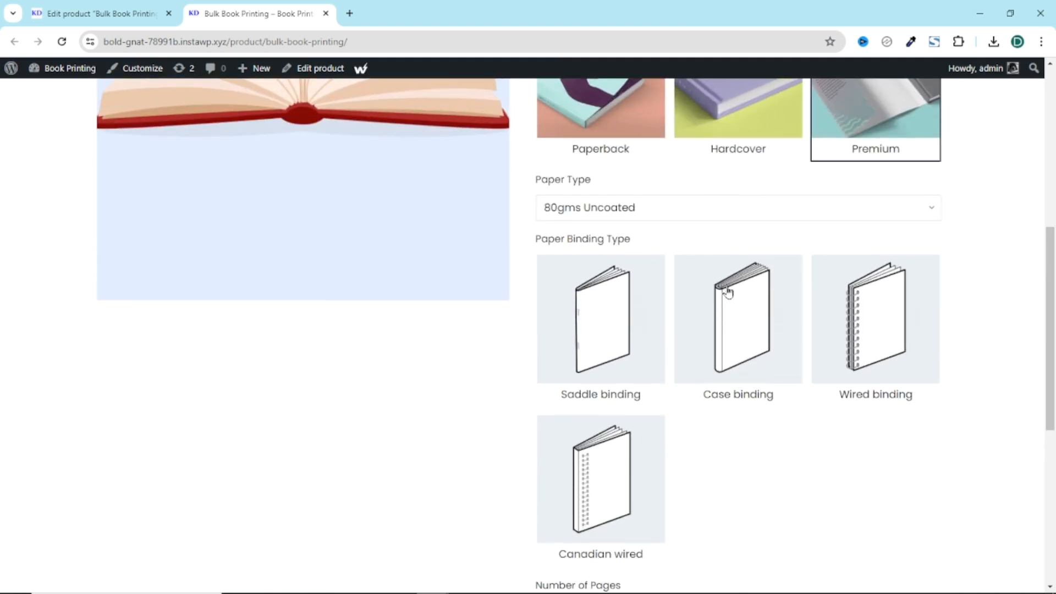
scroll(737, 346, "down", 1)
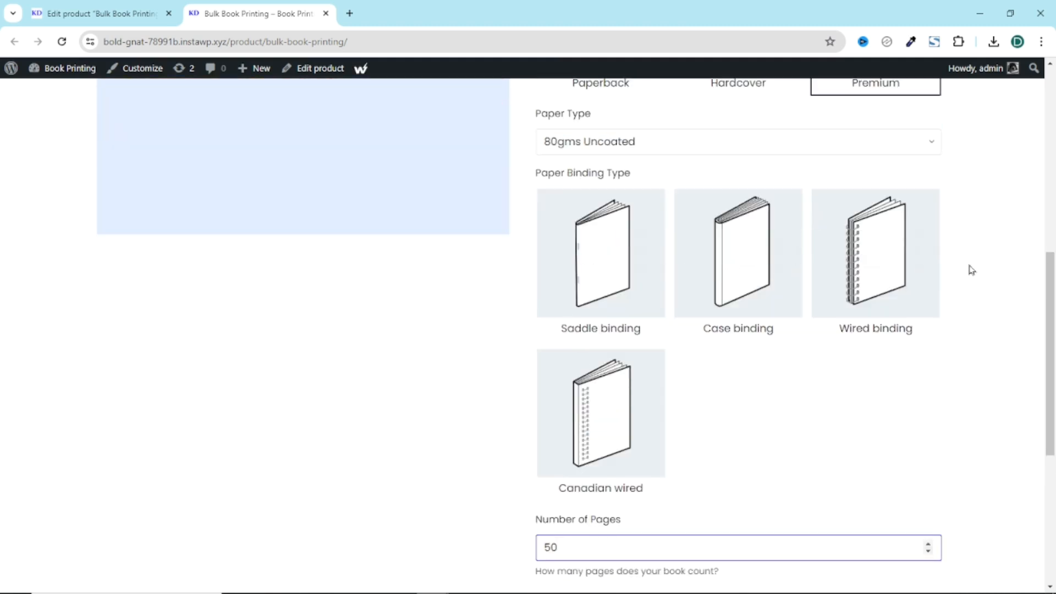
scroll(681, 291, "up", 2)
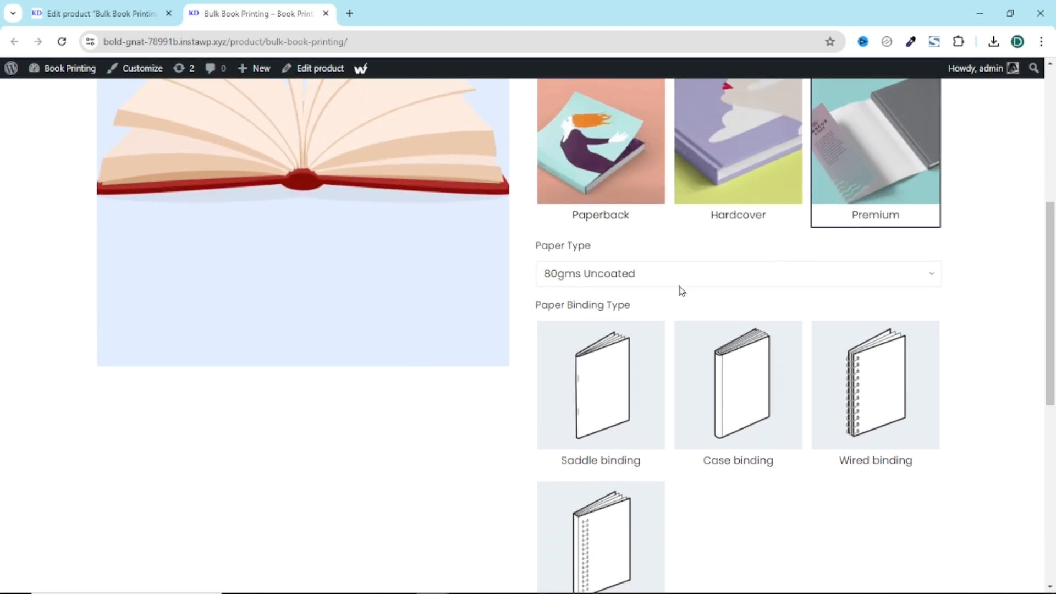
Return to the product editor and expand the Paper Binding Type custom field.
left_click(93, 17)
scroll(281, 214, "down", 10)
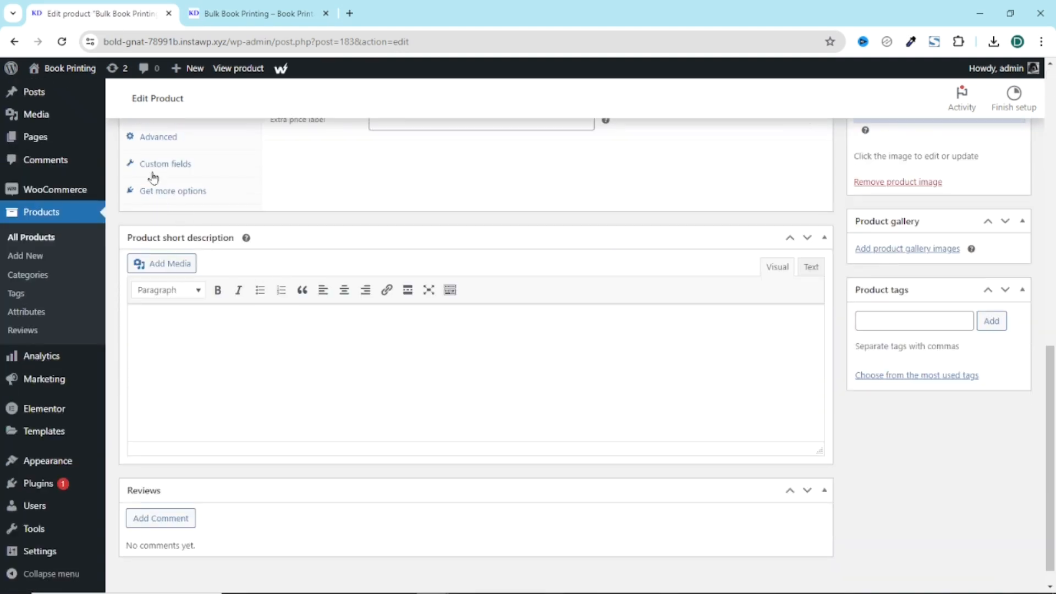
left_click(157, 165)
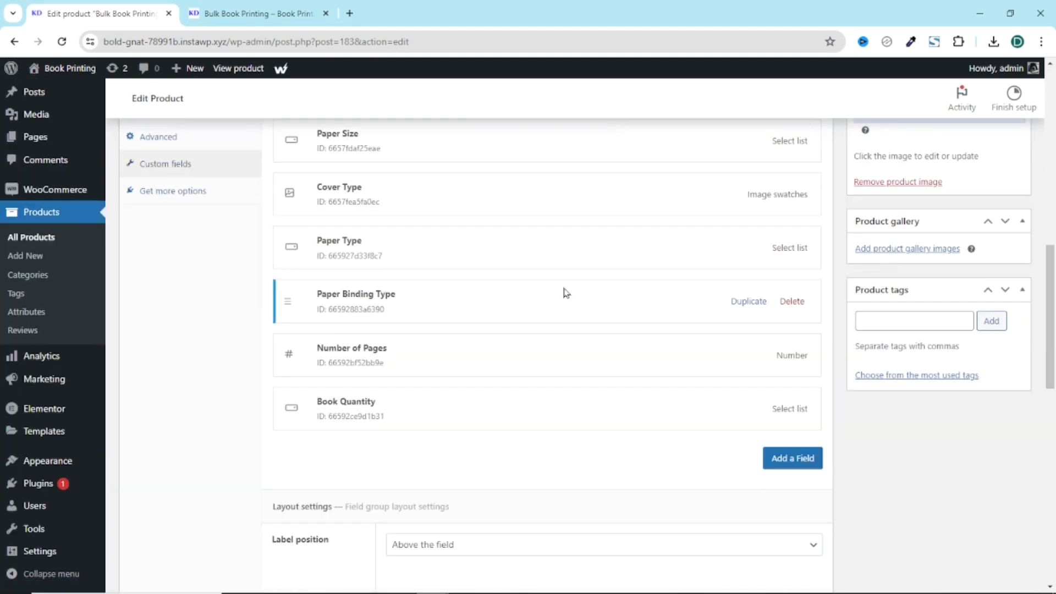
left_click(481, 309)
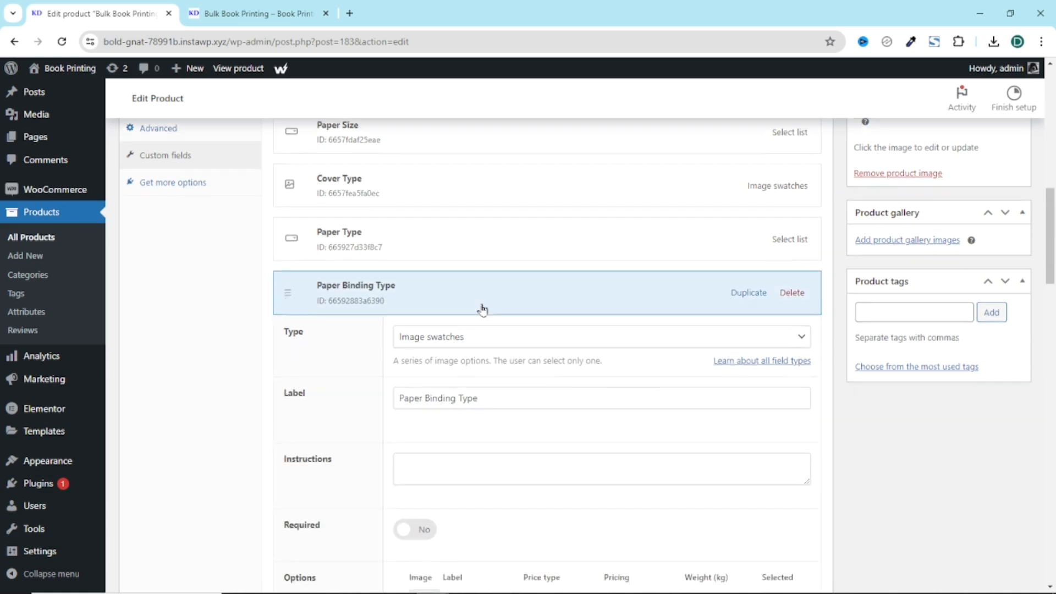
Set the Paper Binding Type items per row to 4 on desktop, tablet and mobile, and update the product.
scroll(483, 330, "down", 10)
left_click(470, 371)
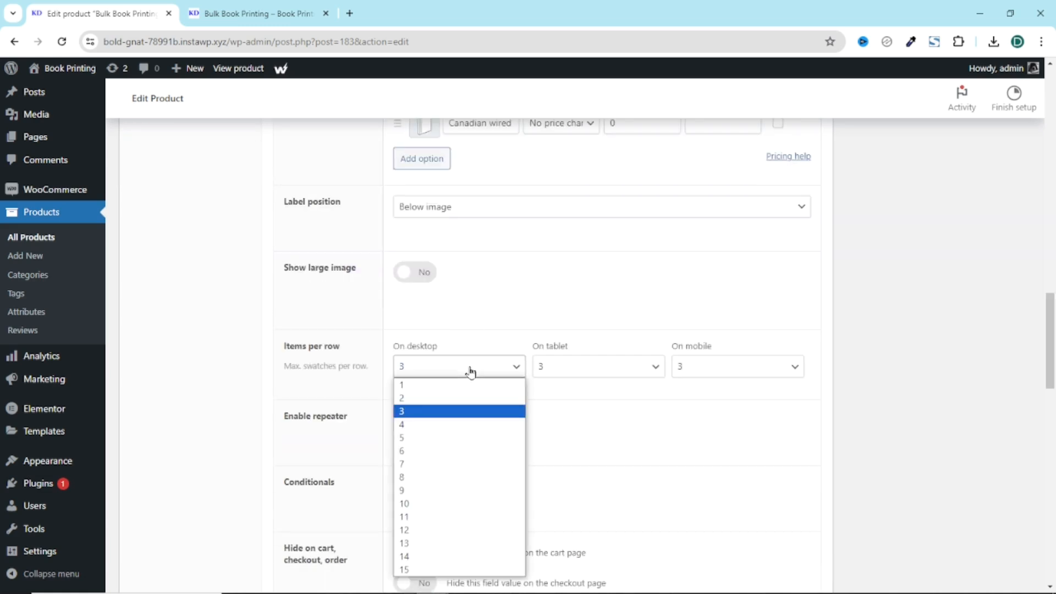
left_click(423, 425)
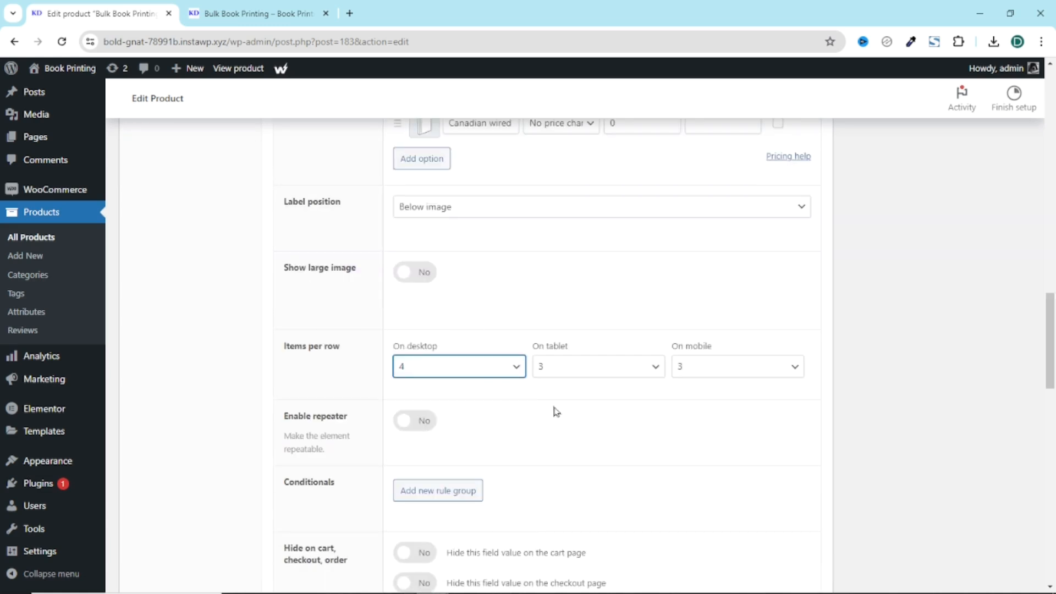
left_click(584, 371)
left_click(579, 424)
left_click(738, 367)
left_click(706, 425)
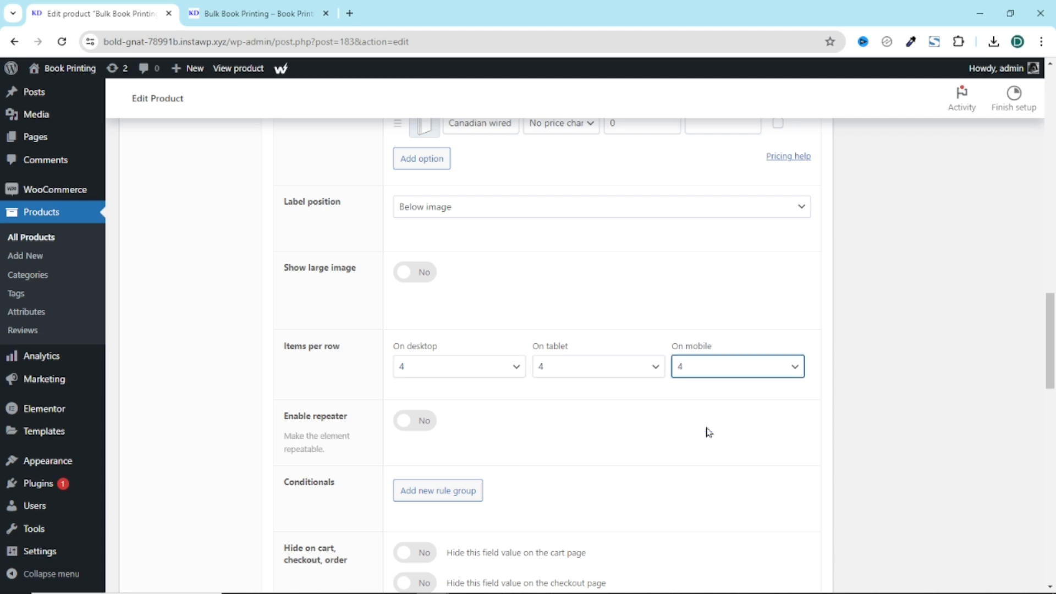
scroll(679, 423, "up", 20)
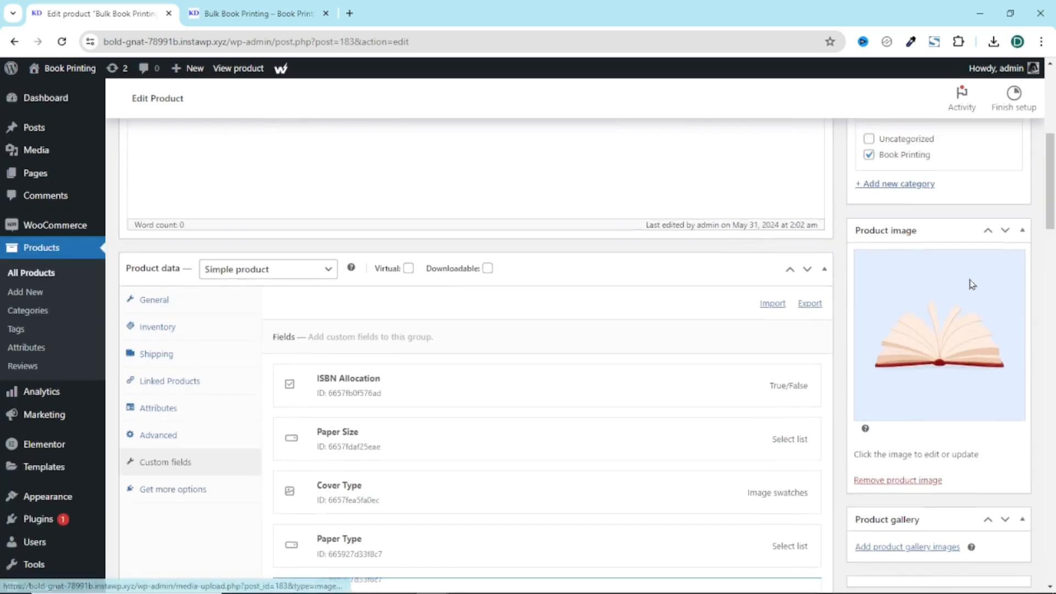
left_click(998, 272)
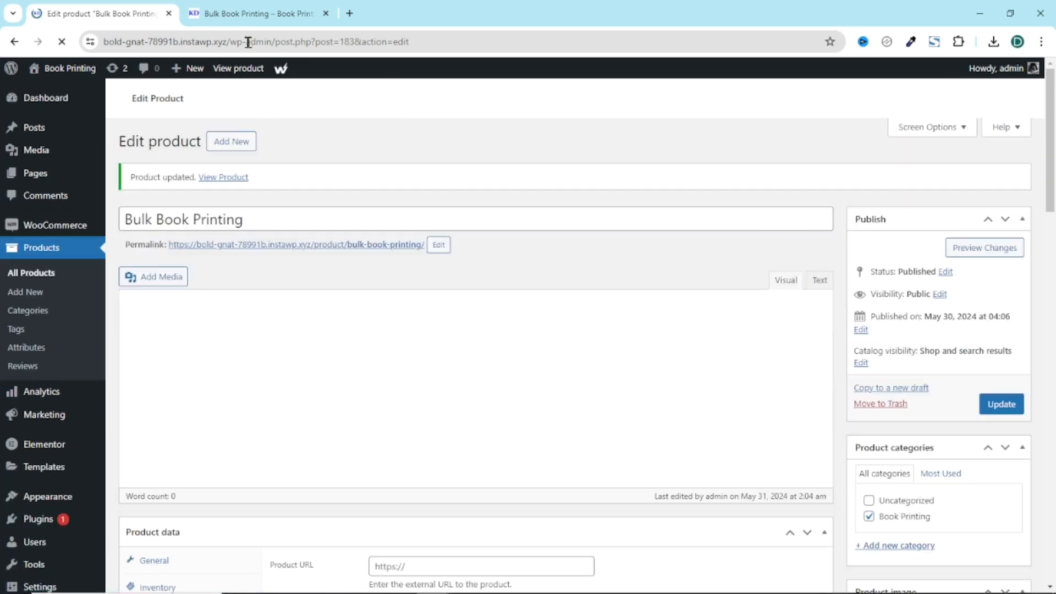
Reload the live product page and review the Paper Binding Type row and the Book Quantity choices.
left_click(238, 17)
left_click(61, 42)
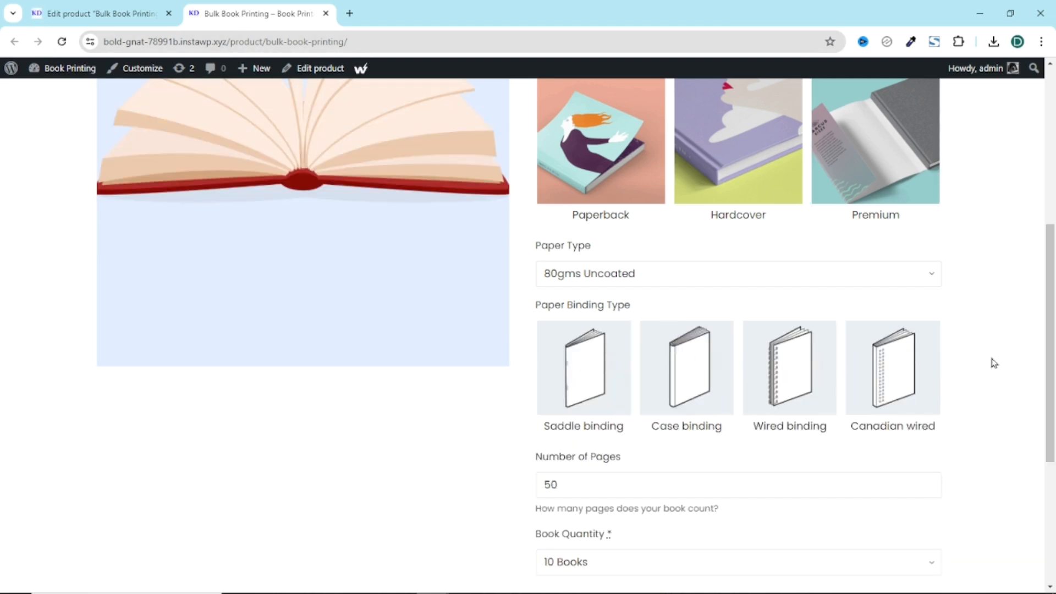
scroll(993, 362, "down", 5)
scroll(992, 361, "up", 2)
scroll(984, 358, "down", 3)
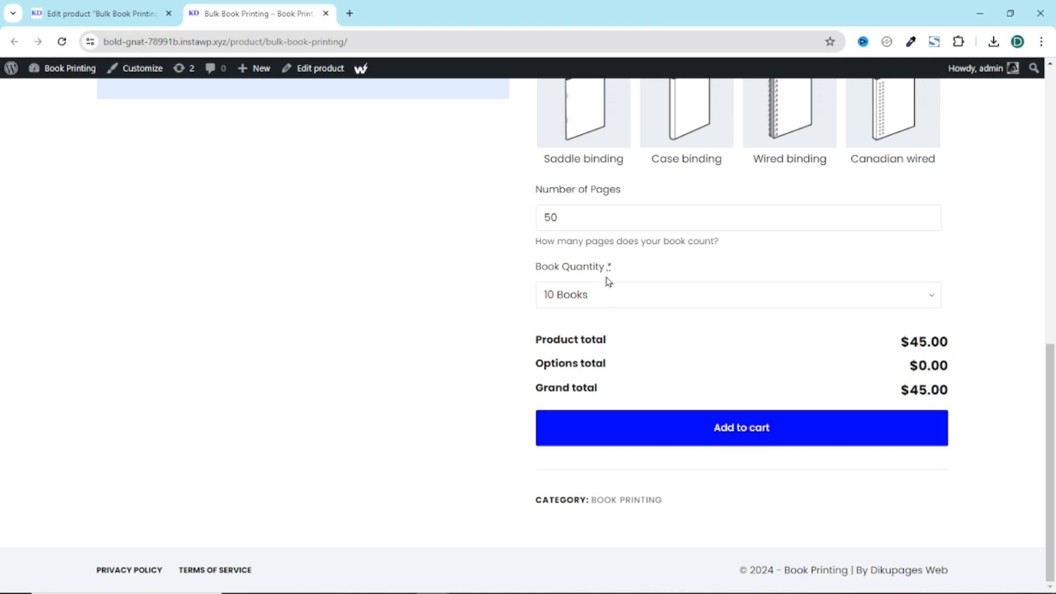
left_click(608, 292)
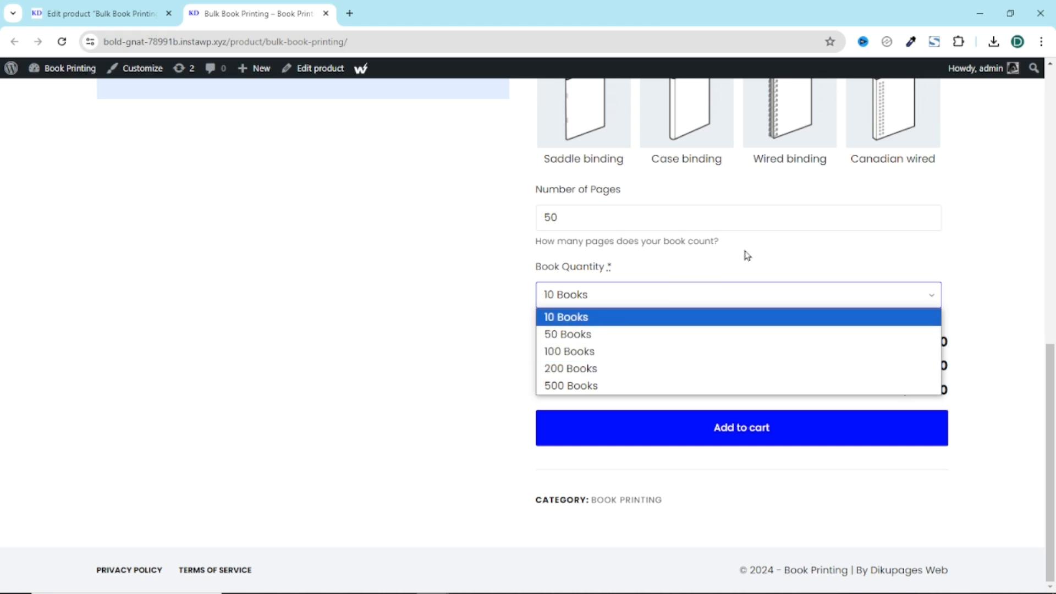
left_click(786, 264)
scroll(626, 296, "up", 10)
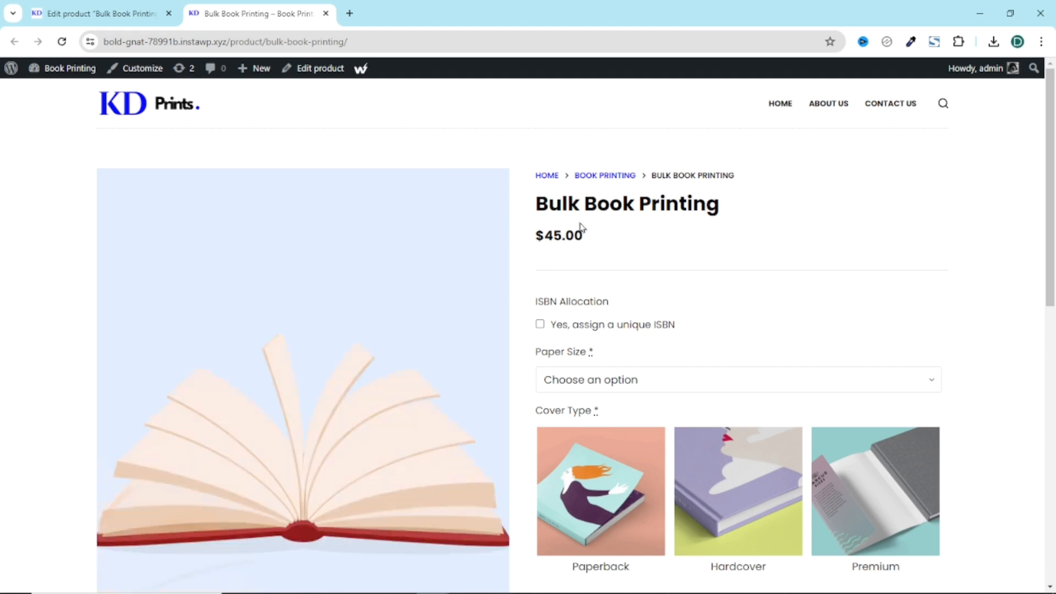
On the live product page, choose A4 paper size, the Paperback cover and Saddle binding.
left_click(629, 381)
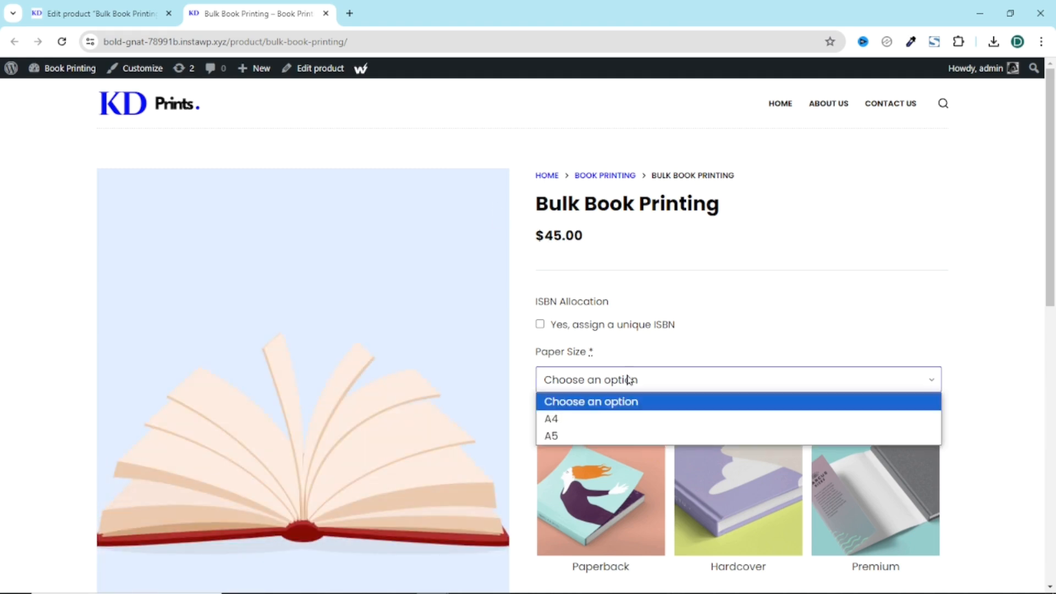
left_click(571, 417)
left_click(599, 487)
scroll(629, 462, "down", 8)
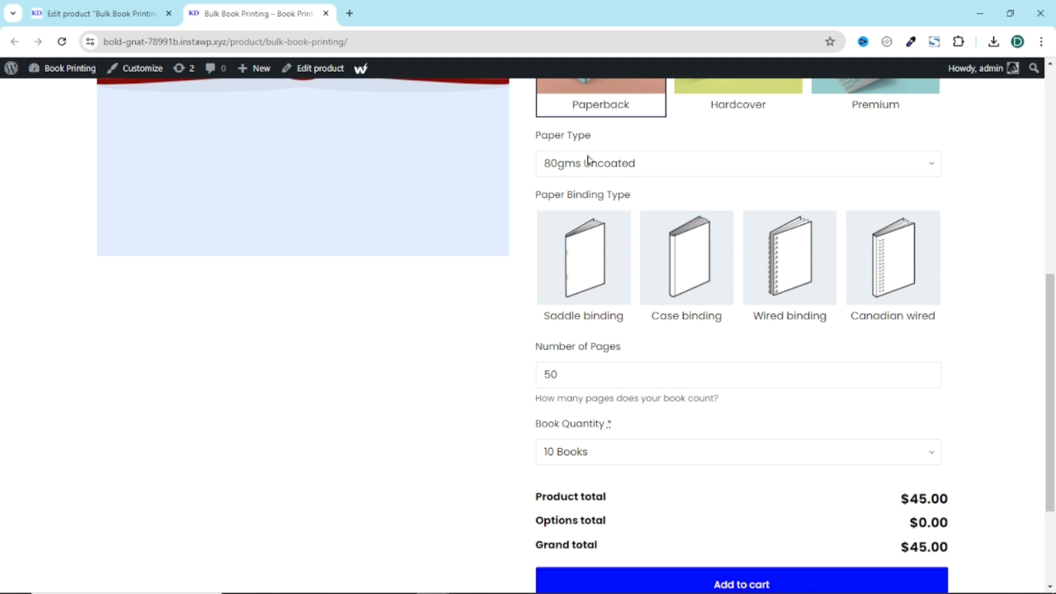
left_click(588, 260)
scroll(486, 285, "down", 1)
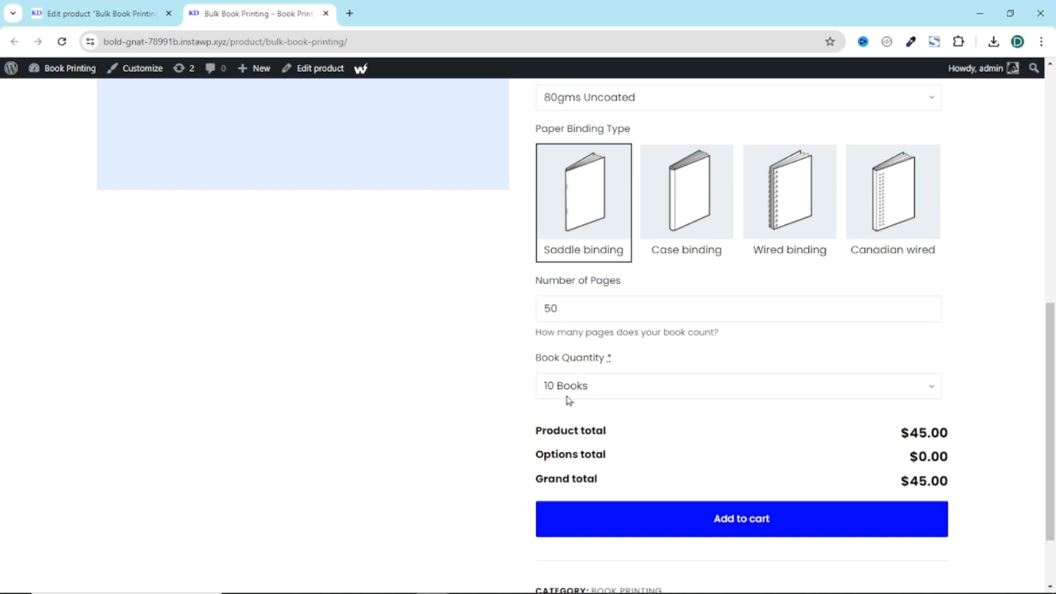
Check the grand total for 10 Books and switch the Book Quantity to 50 Books.
left_click_drag(903, 480, 952, 491)
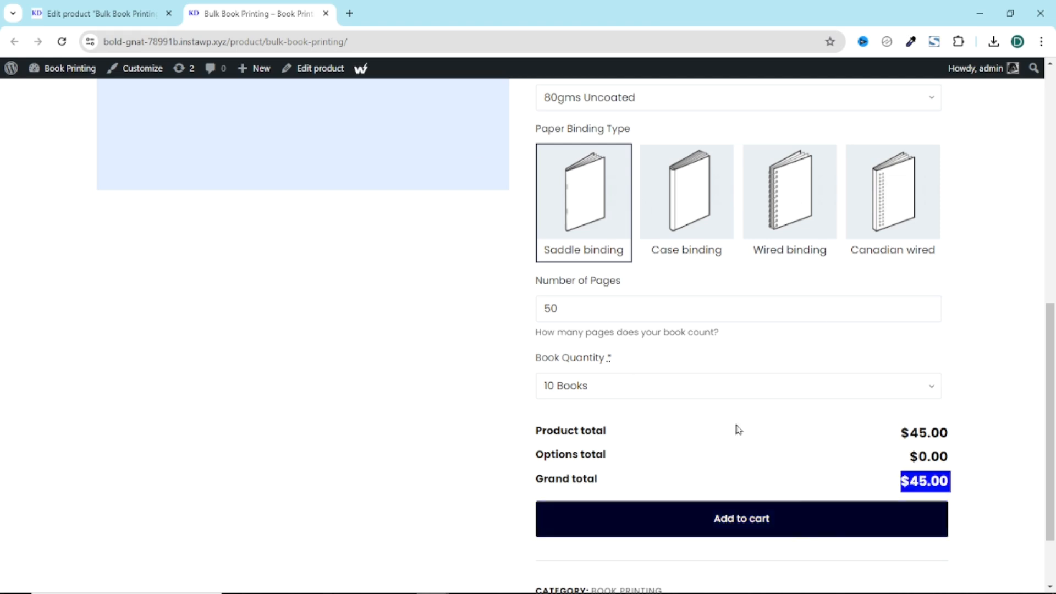
left_click(607, 390)
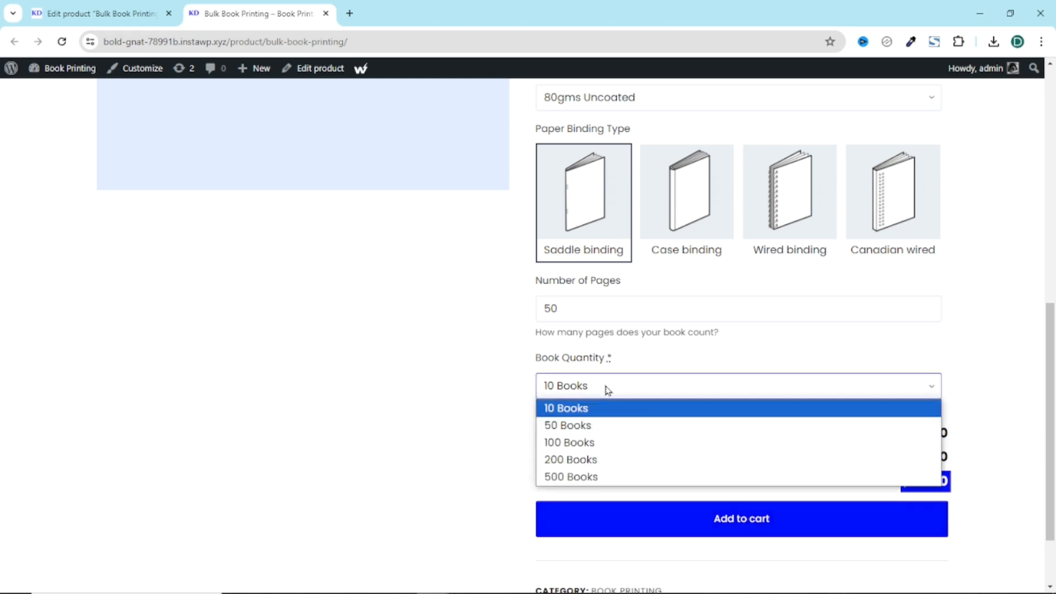
left_click(581, 426)
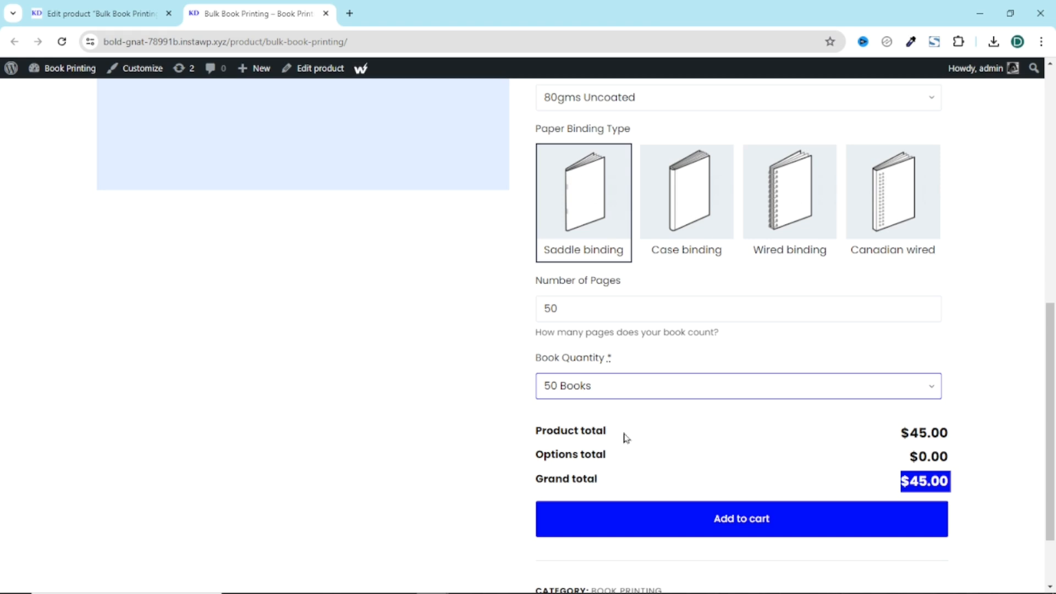
In the product editor, add a custom field of type Text & HTML below Book Quantity and clear its label.
left_click(116, 11)
scroll(550, 407, "down", 5)
scroll(532, 416, "down", 4)
left_click(164, 364)
scroll(500, 403, "down", 1)
scroll(499, 403, "down", 5)
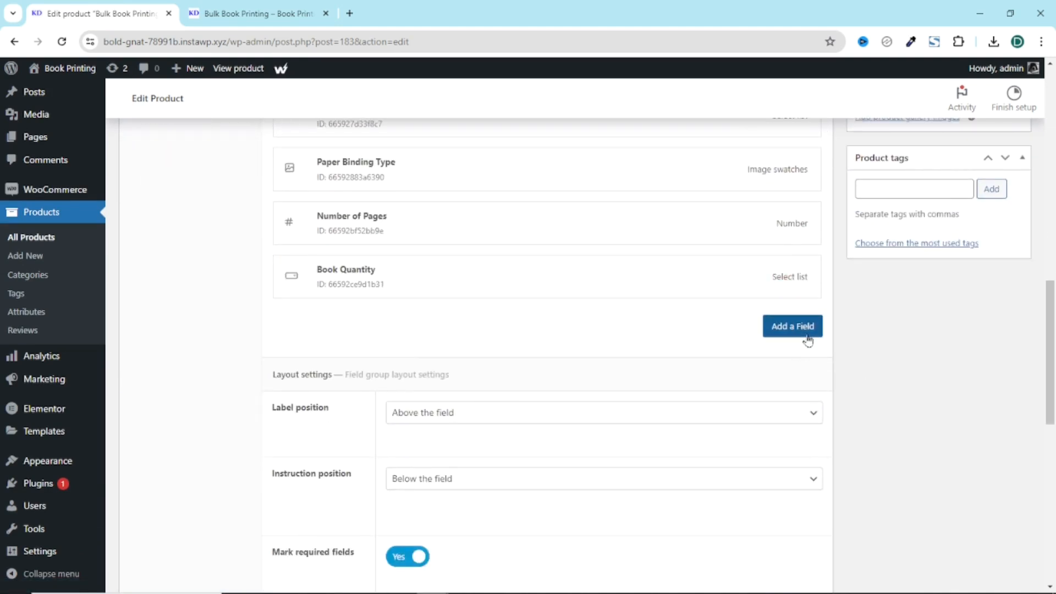
left_click(806, 336)
left_click(453, 379)
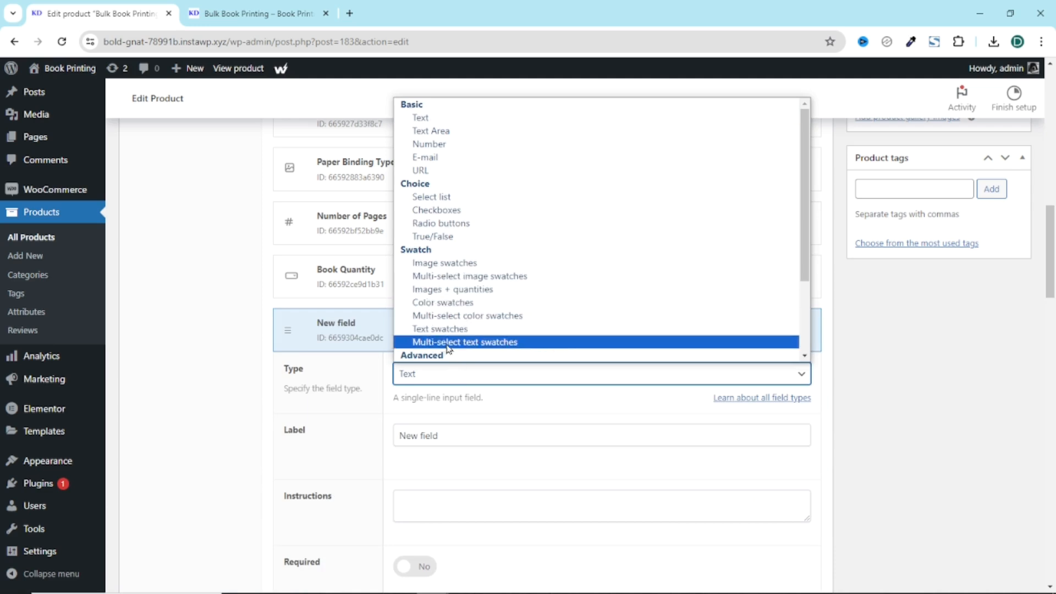
scroll(447, 324, "down", 2)
left_click(460, 311)
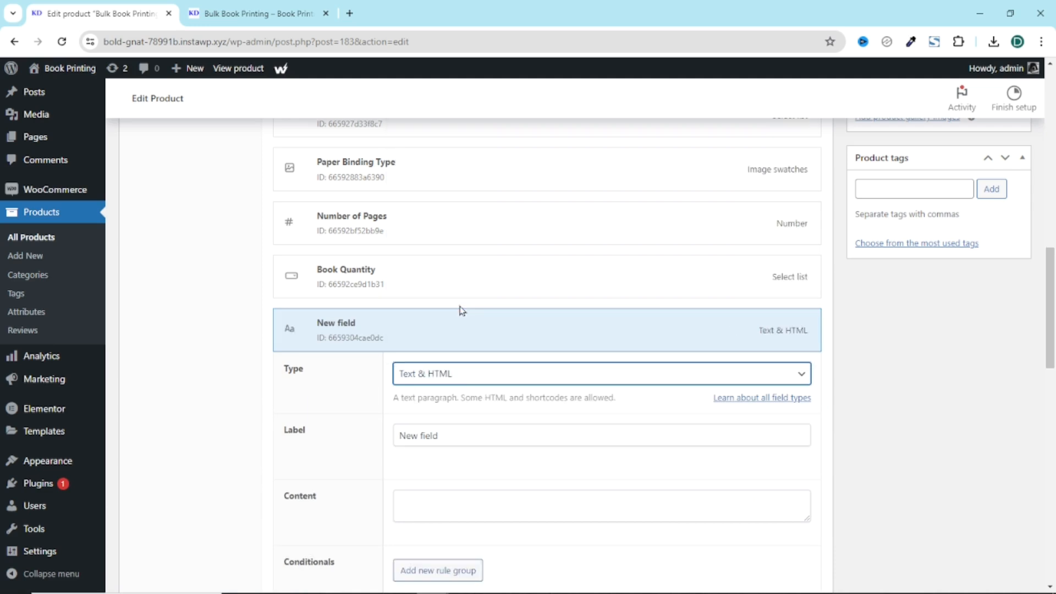
left_click_drag(449, 435, 360, 440)
key("BackSpace")
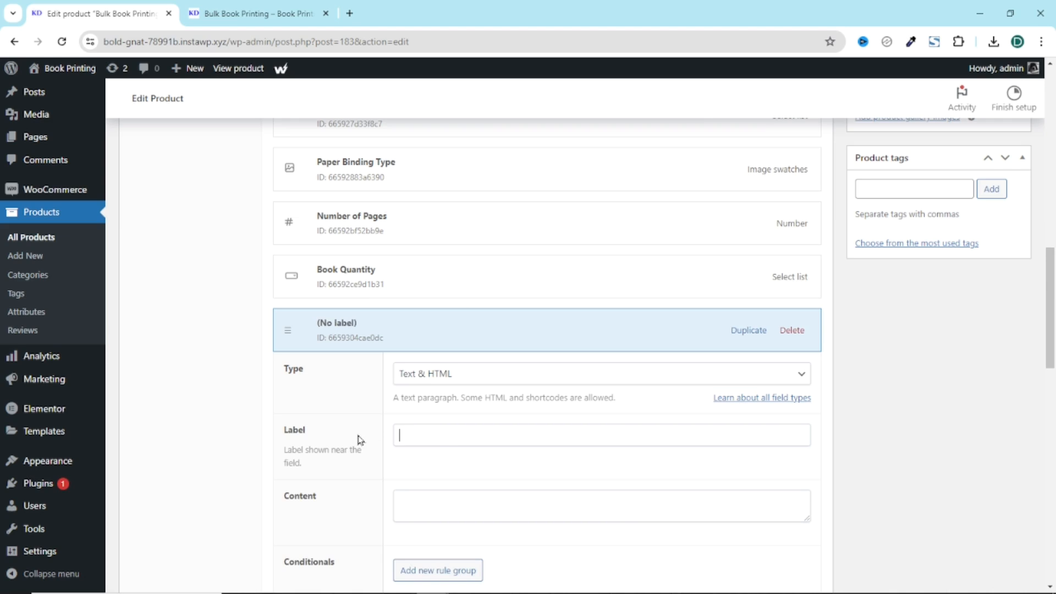
Paste bulk discounts as the field's content (50 books 5%, 100 books 10%, 200 books 15%, 500 books 20% off) and update the product.
scroll(462, 441, "down", 5)
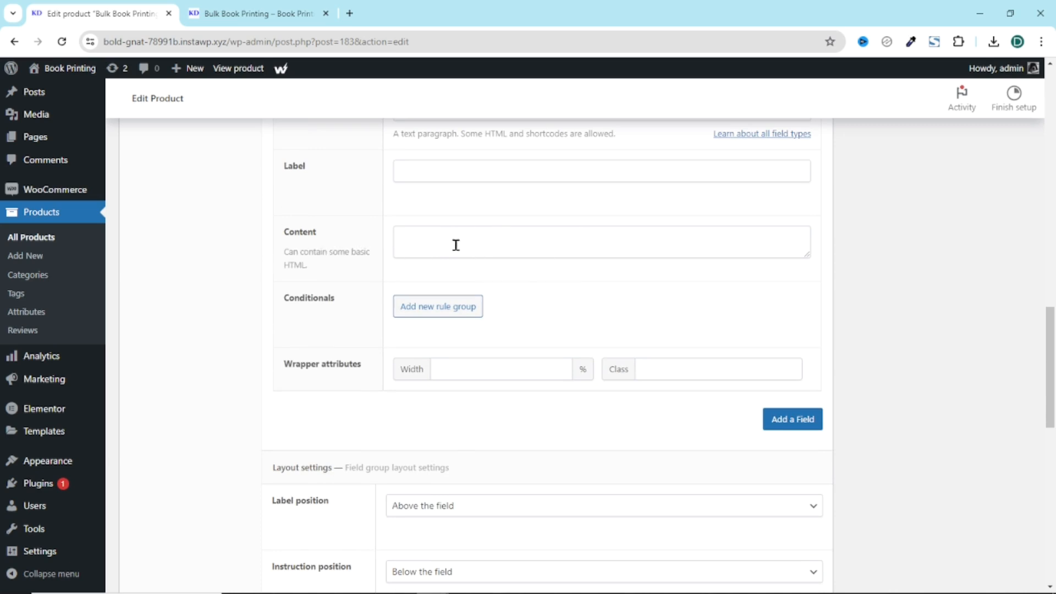
key("ctrl+v")
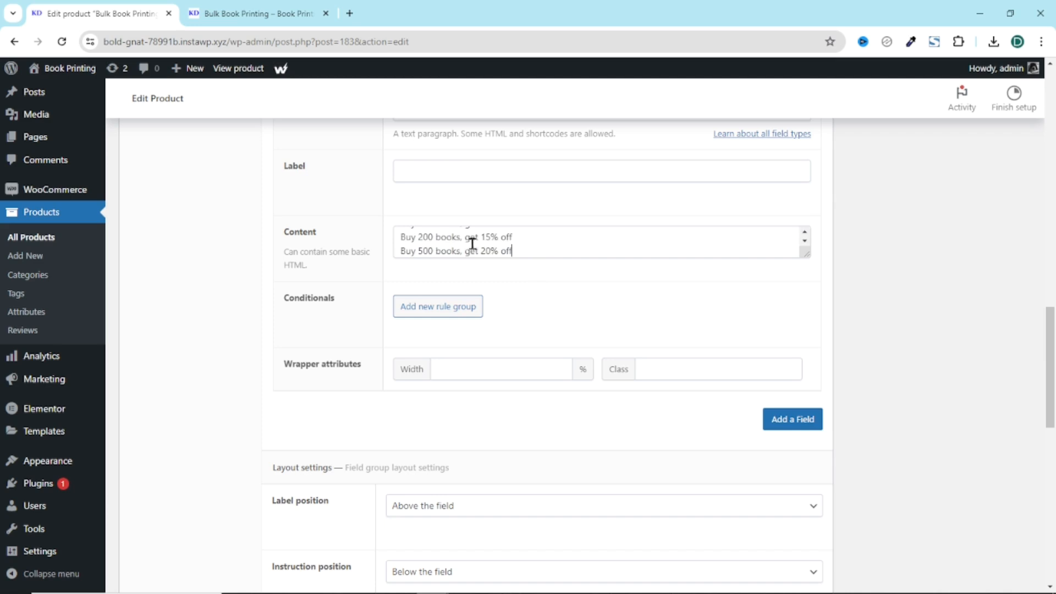
left_click_drag(809, 256, 810, 404)
scroll(504, 316, "up", 1)
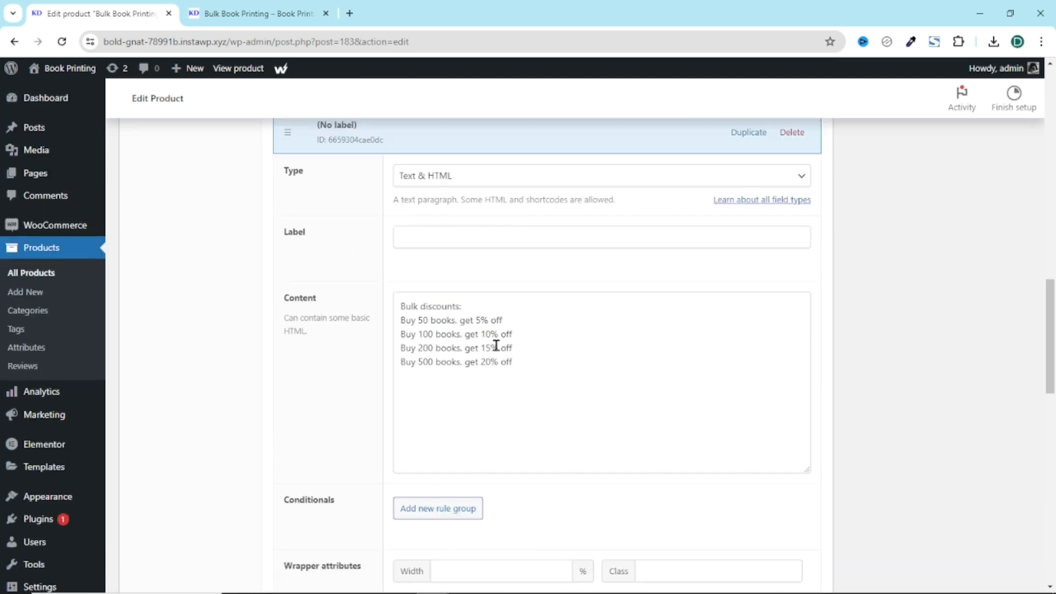
scroll(495, 346, "down", 1)
scroll(794, 403, "up", 15)
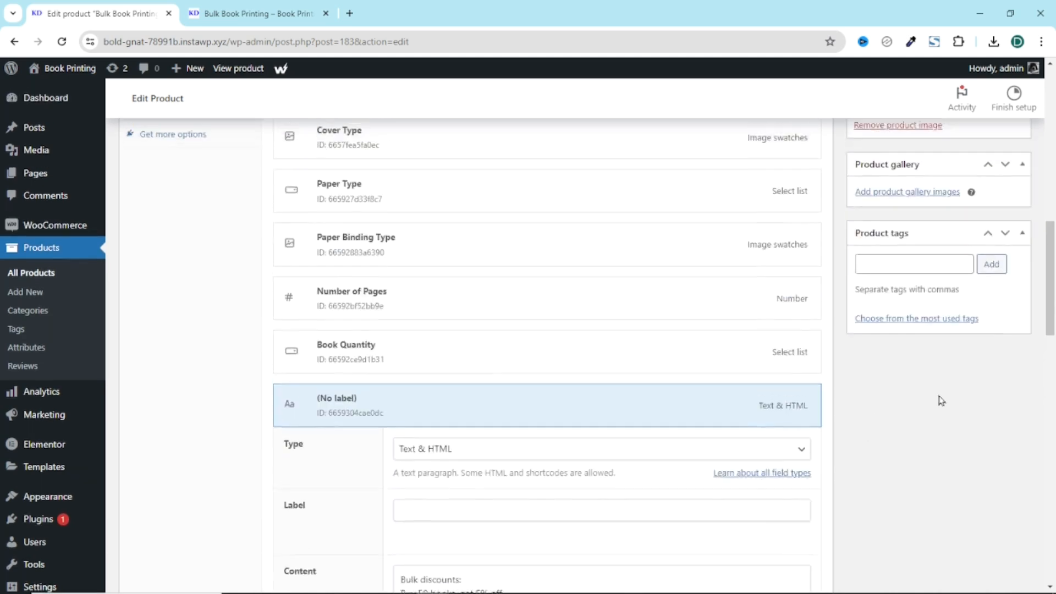
left_click(1000, 405)
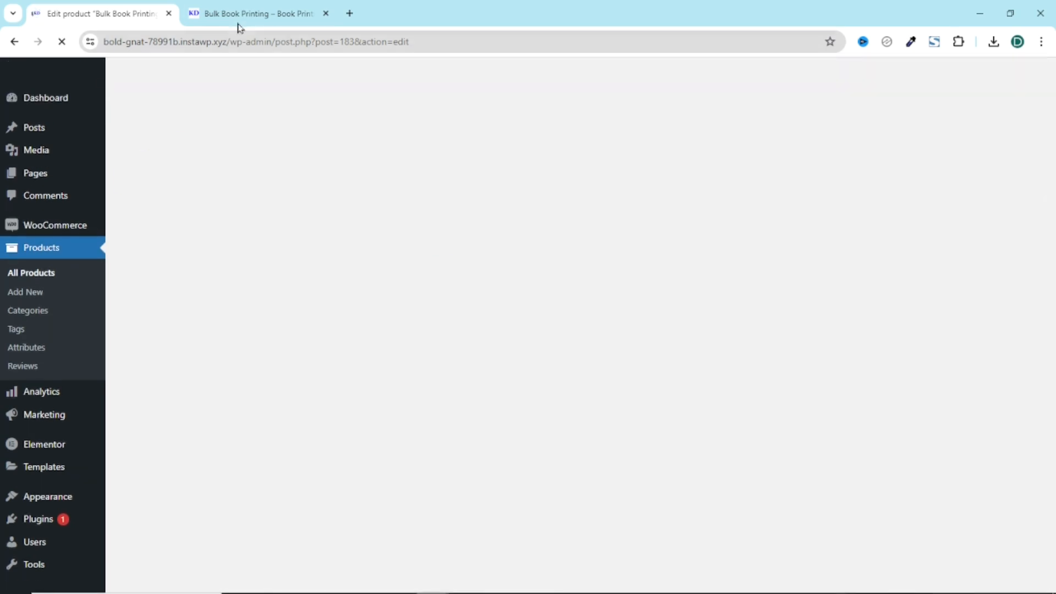
Reload the live product page and review the bulk discounts text below Book Quantity.
left_click(238, 25)
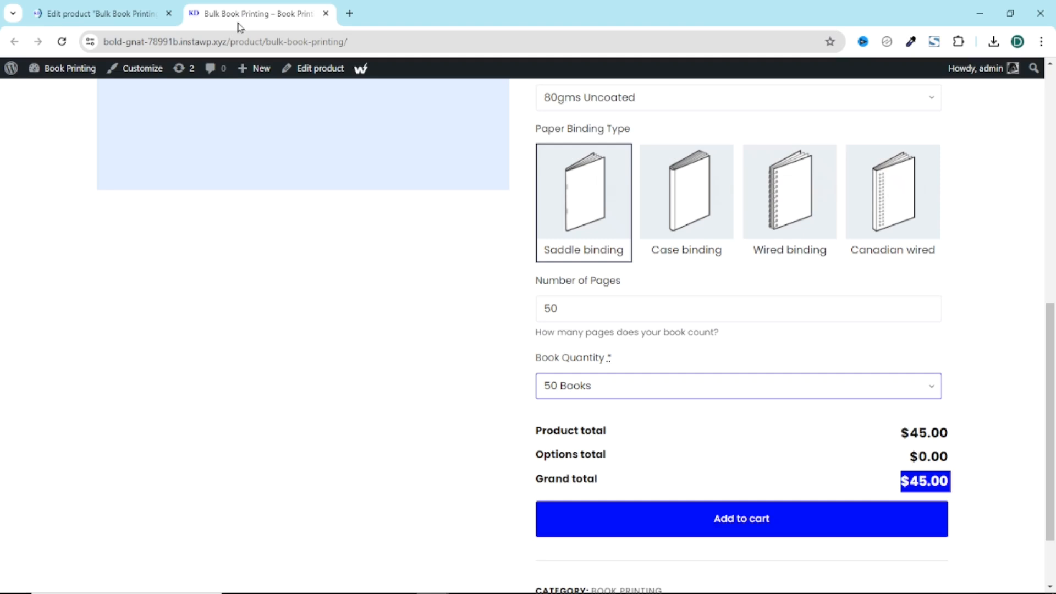
left_click(62, 41)
left_click_drag(533, 420, 813, 457)
left_click(701, 451)
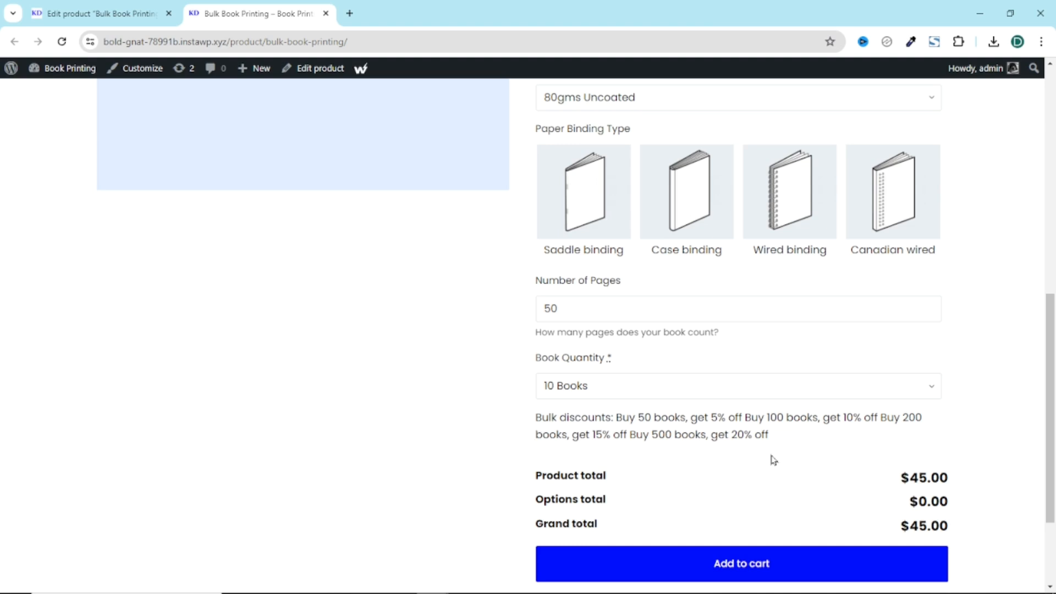
left_click_drag(537, 427, 614, 419)
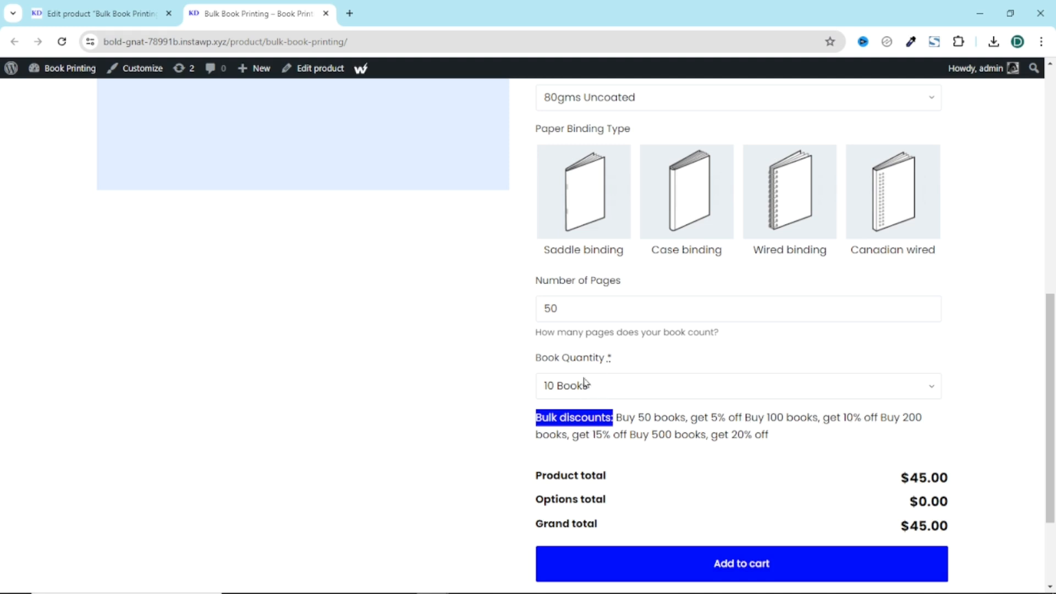
Reopen the unlabelled Text & HTML field in the product editor, enlarge its content box and compare the text with the live page.
left_click(118, 14)
scroll(346, 391, "down", 10)
scroll(346, 395, "down", 1)
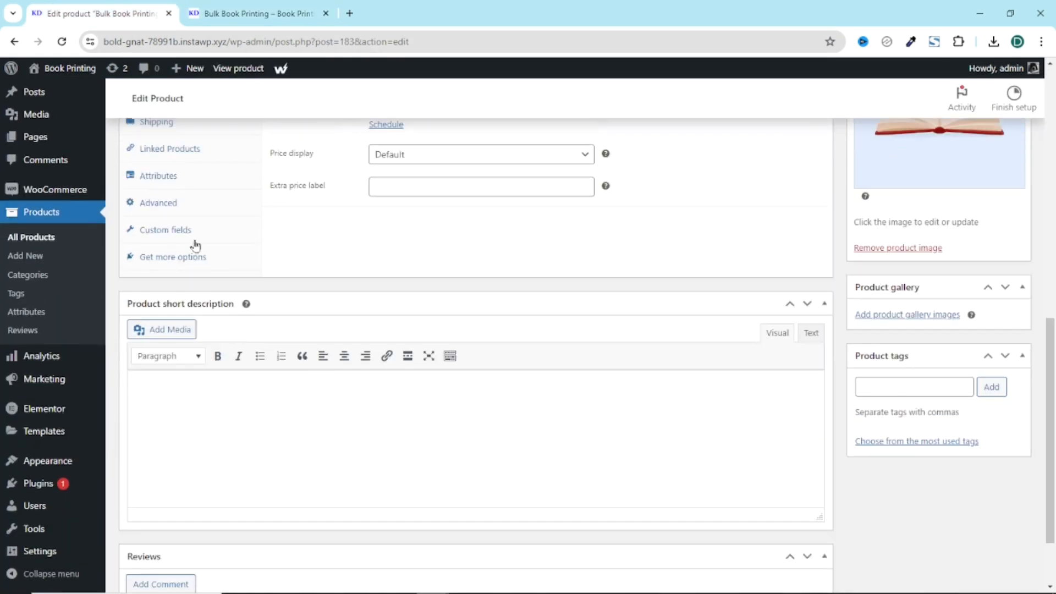
left_click(165, 229)
scroll(441, 373, "down", 3)
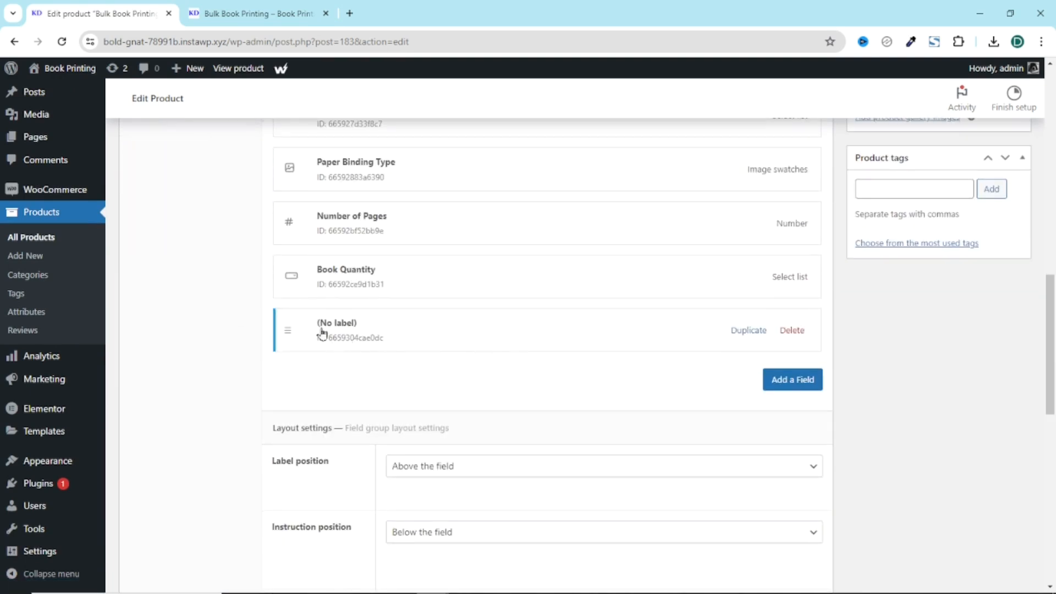
left_click(474, 337)
scroll(476, 337, "down", 1)
scroll(476, 337, "down", 3)
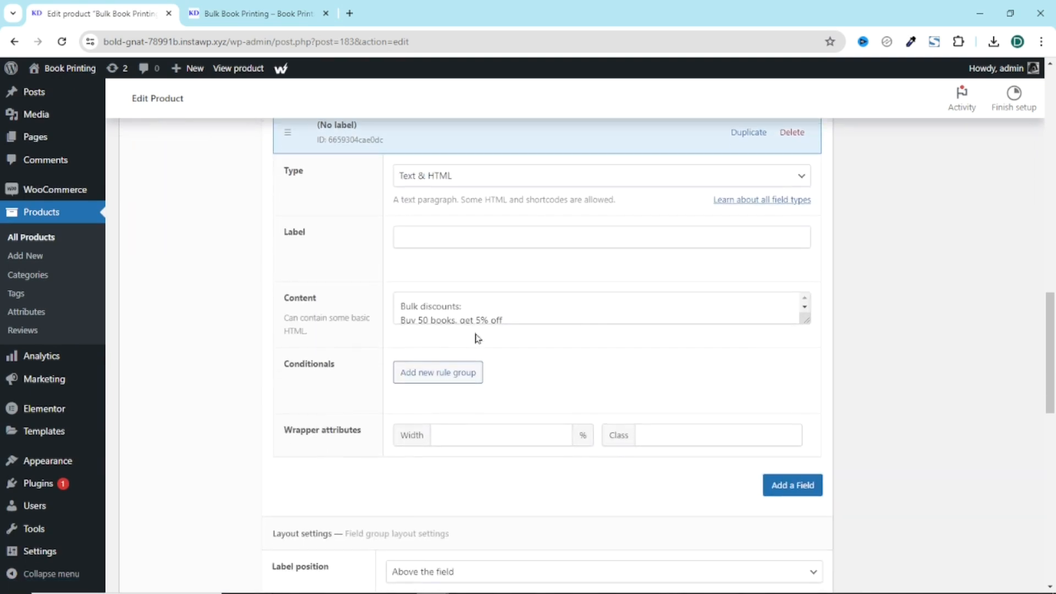
left_click_drag(804, 323, 806, 469)
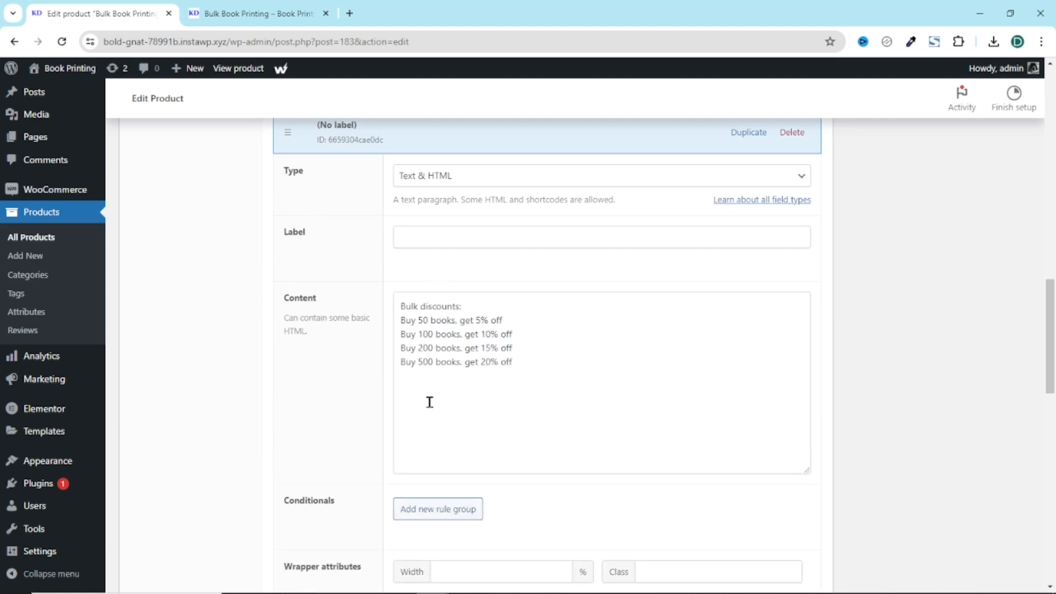
left_click(253, 13)
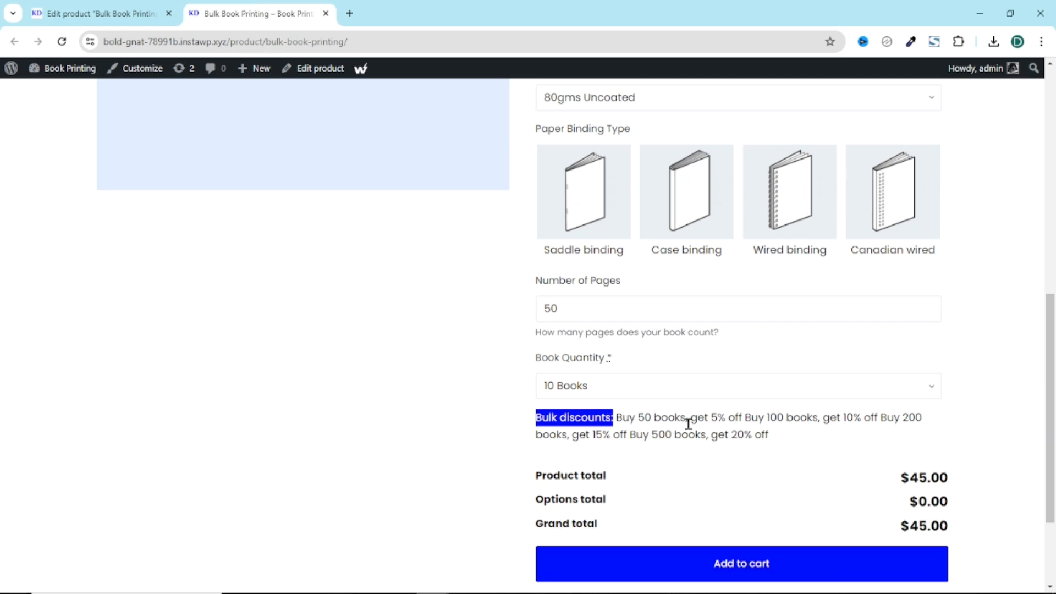
left_click(113, 17)
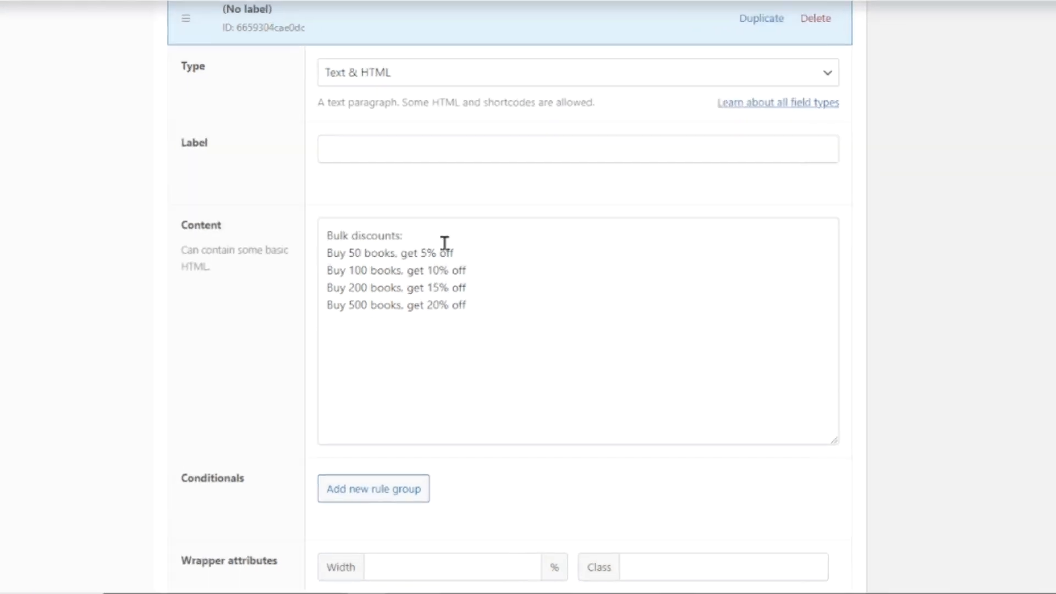
Wrap the "Bulk discounts:" heading in the field's content in <strong> and </strong> tags.
type("<")
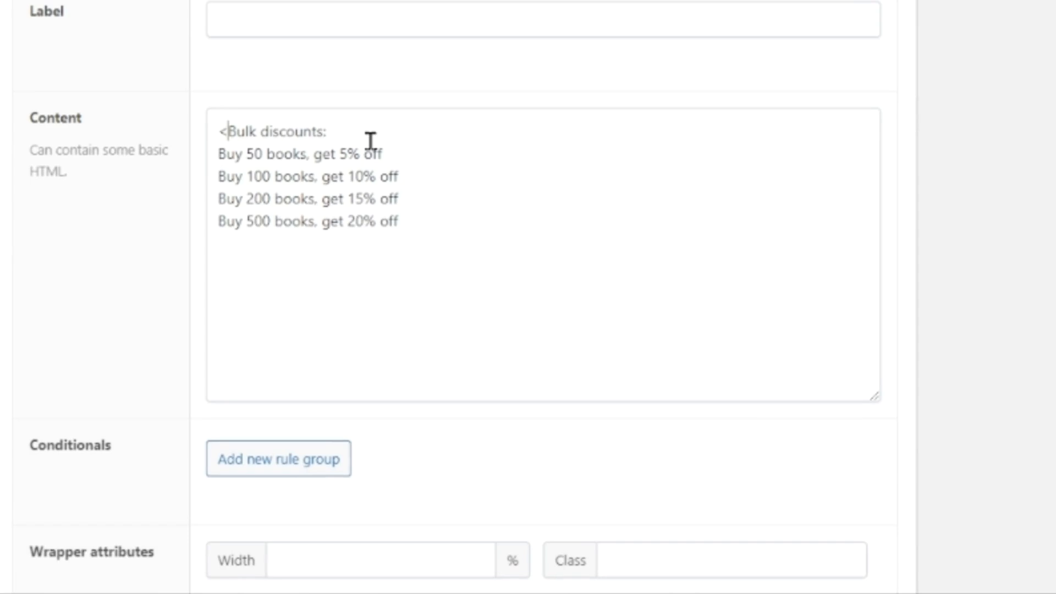
type("strong")
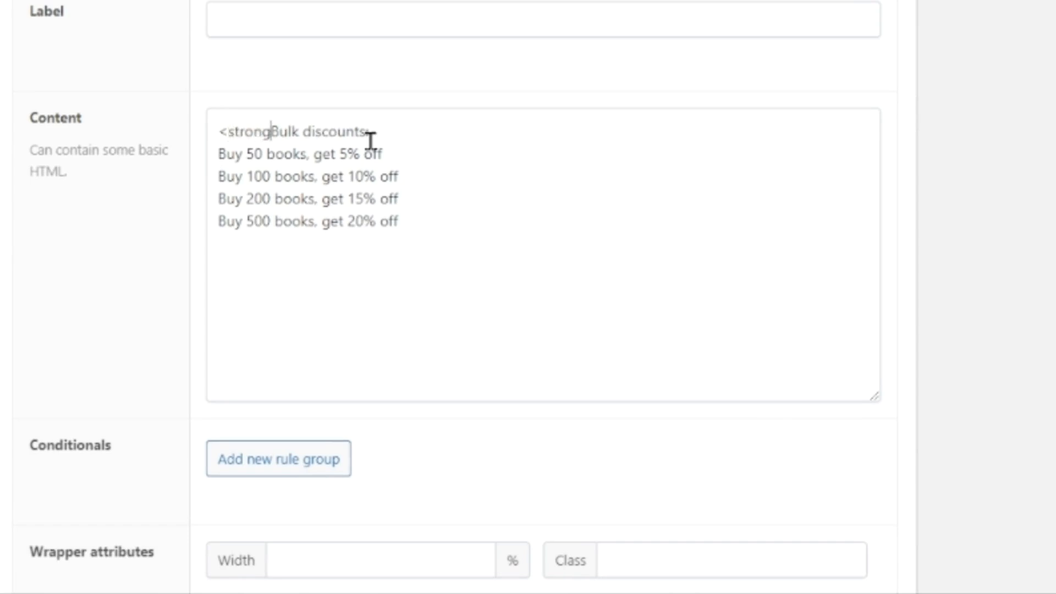
type(">")
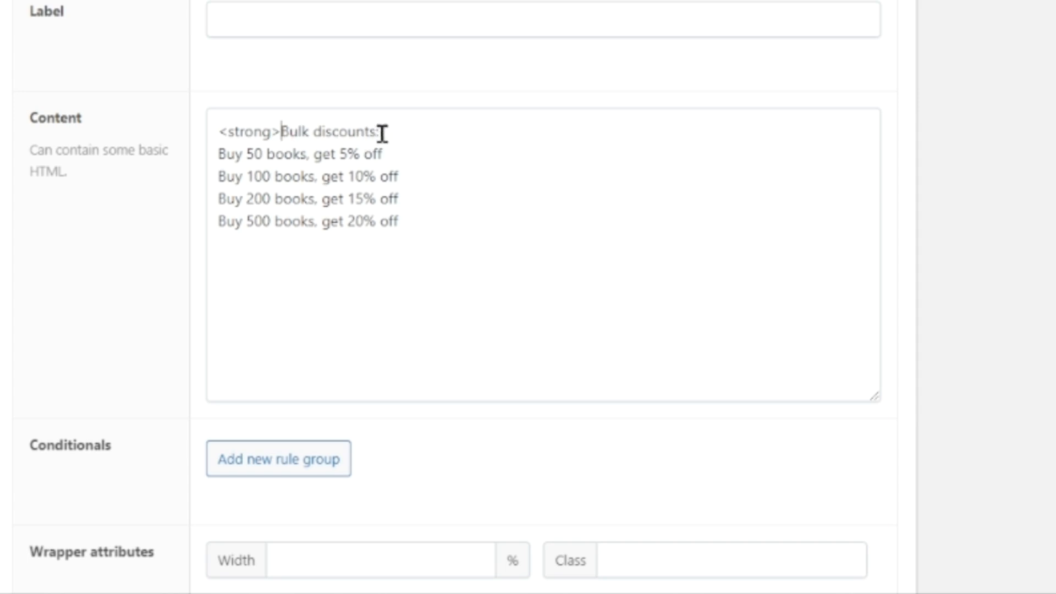
left_click(414, 130)
type("</strong>")
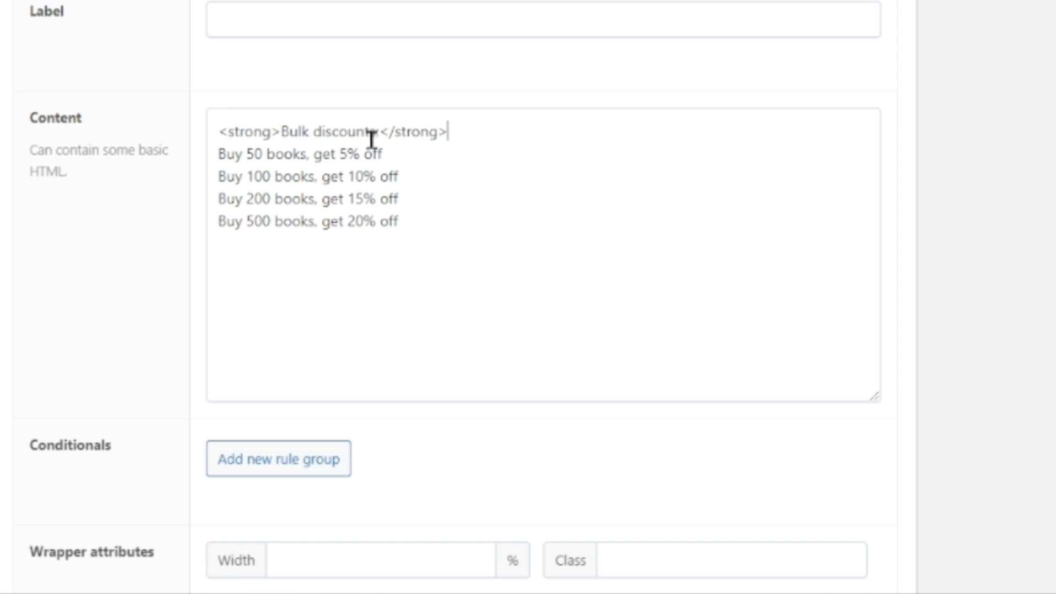
left_click_drag(281, 132, 381, 136)
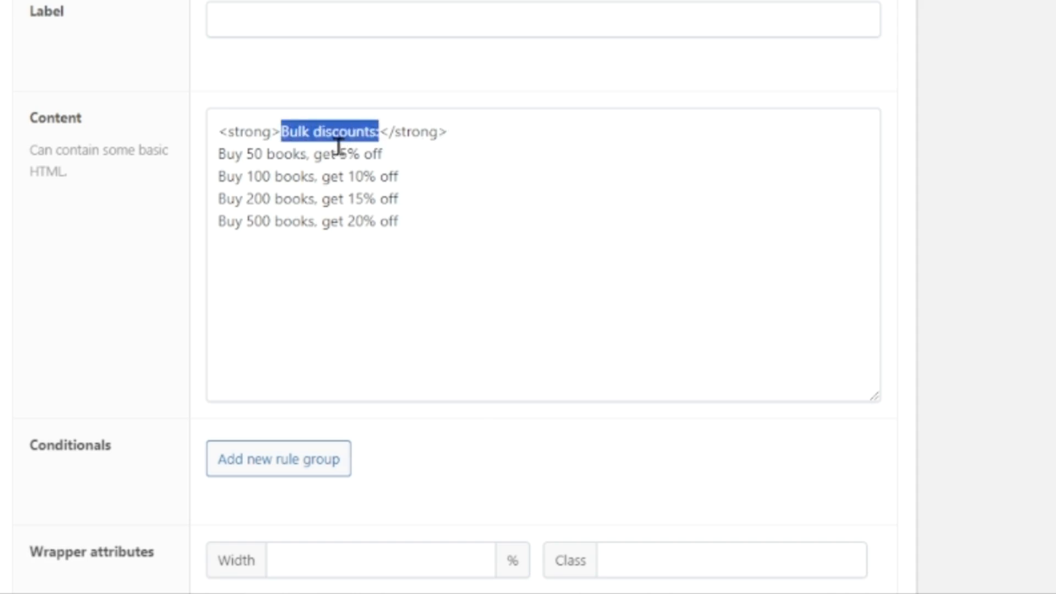
Insert an opening <ul> tag on its own line above the four discount lines.
left_click_drag(217, 152, 421, 215)
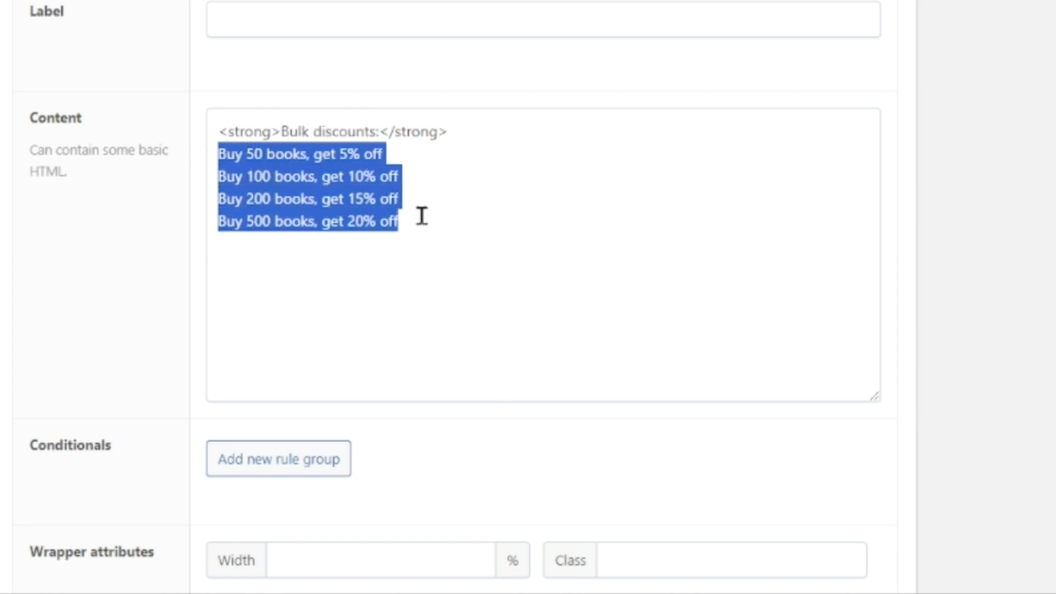
left_click(214, 158)
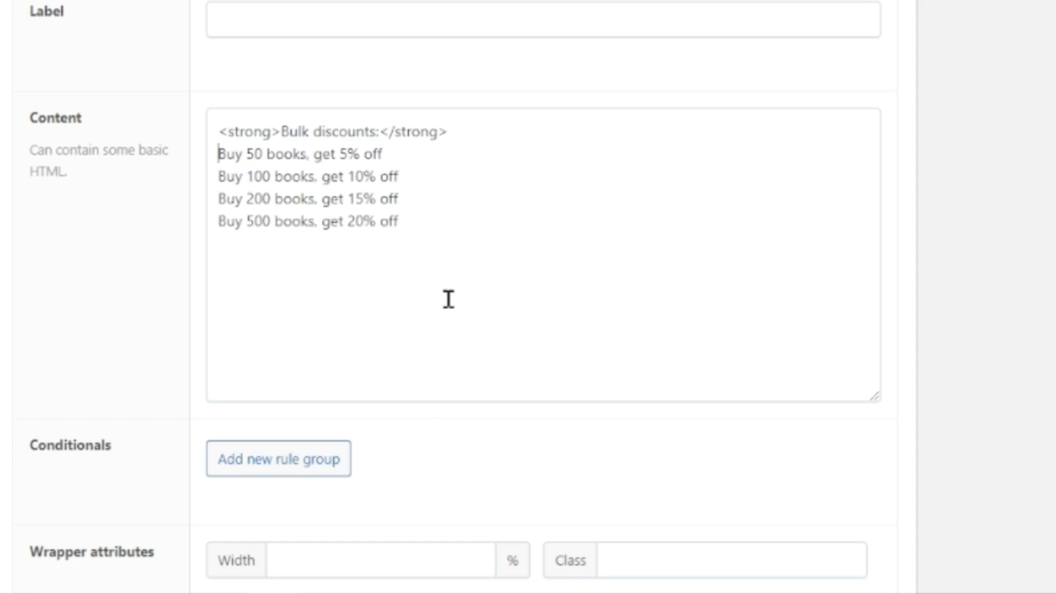
type("<")
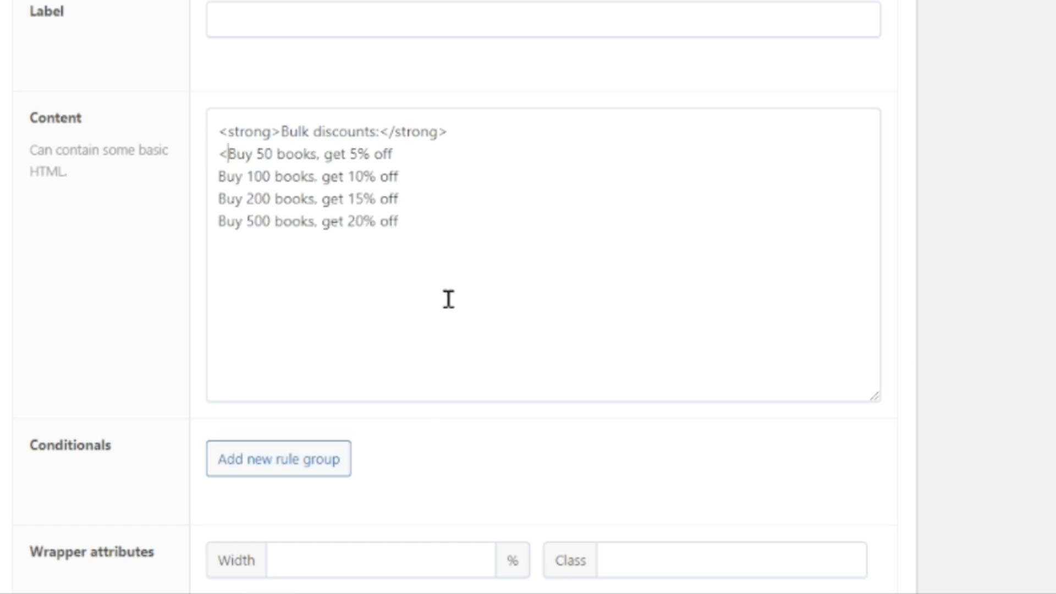
type("ul")
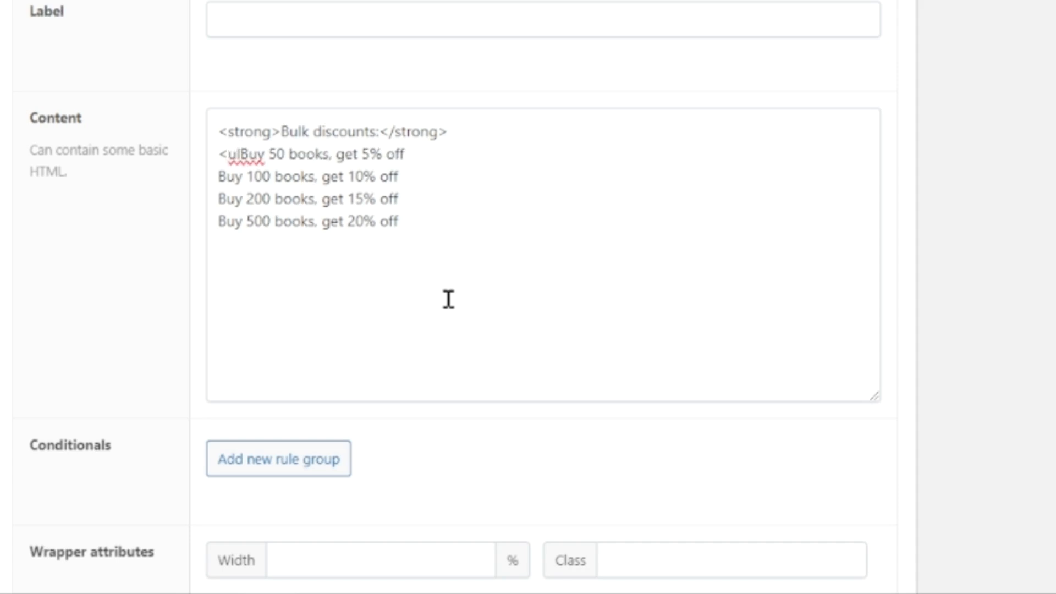
type(">")
key("Return")
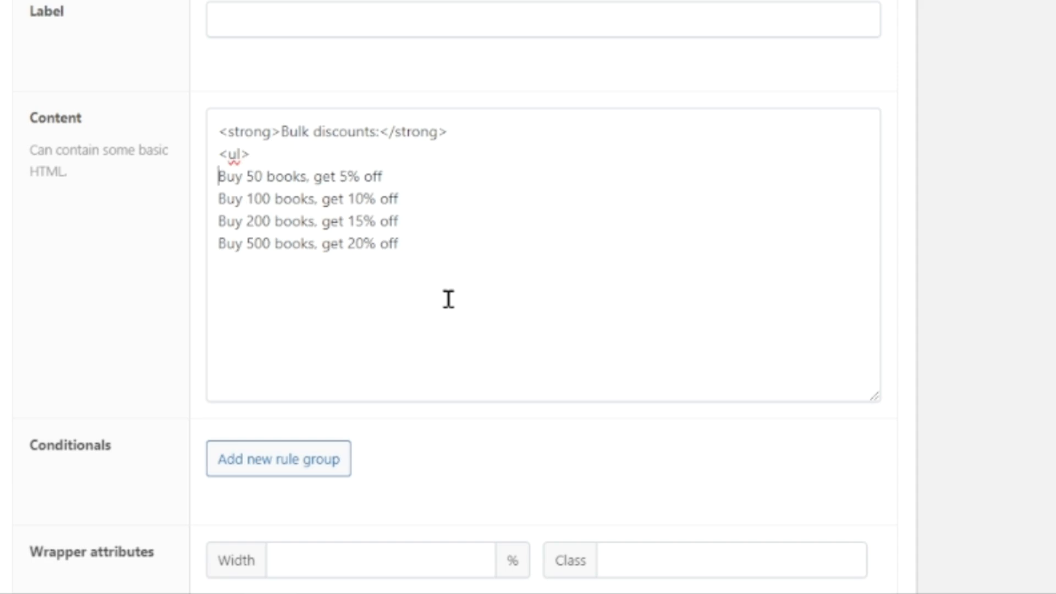
left_click_drag(252, 155, 207, 159)
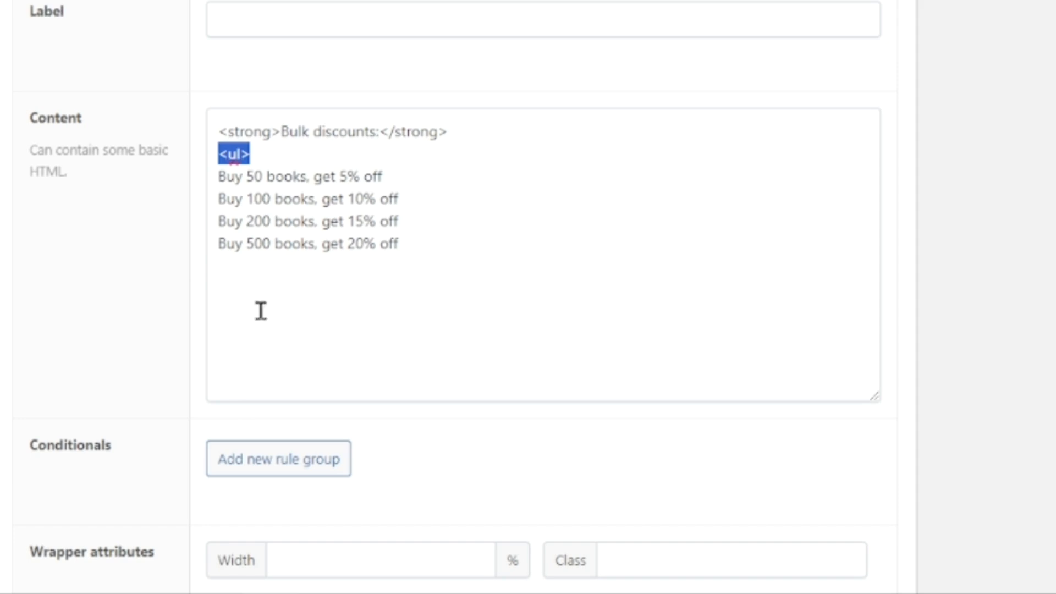
Close the list with a </ul> tag on its own line below the four discount lines.
left_click_drag(322, 320, 330, 319)
left_click(457, 246)
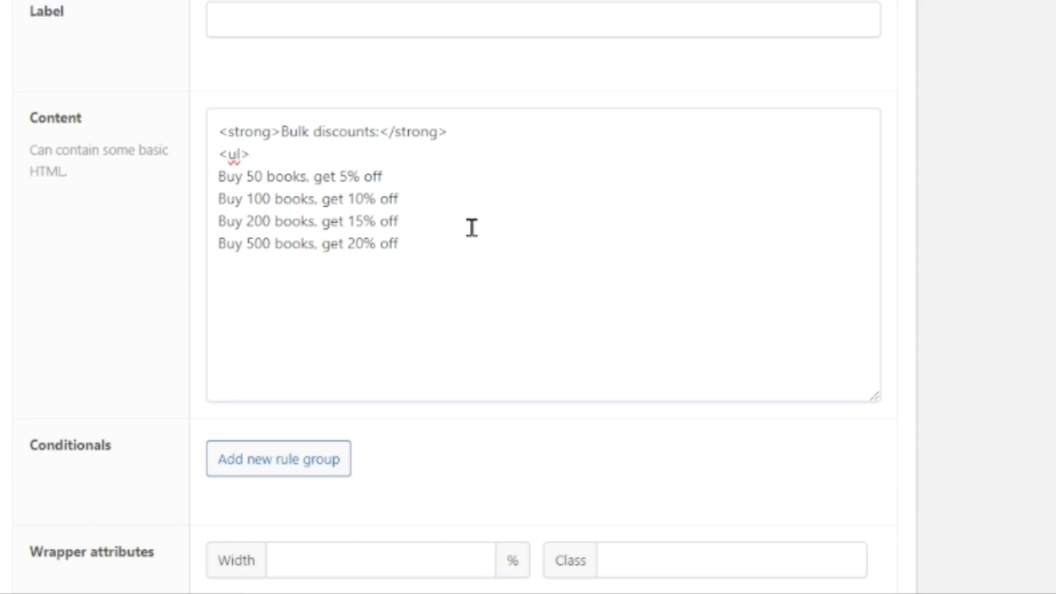
type("</ul>")
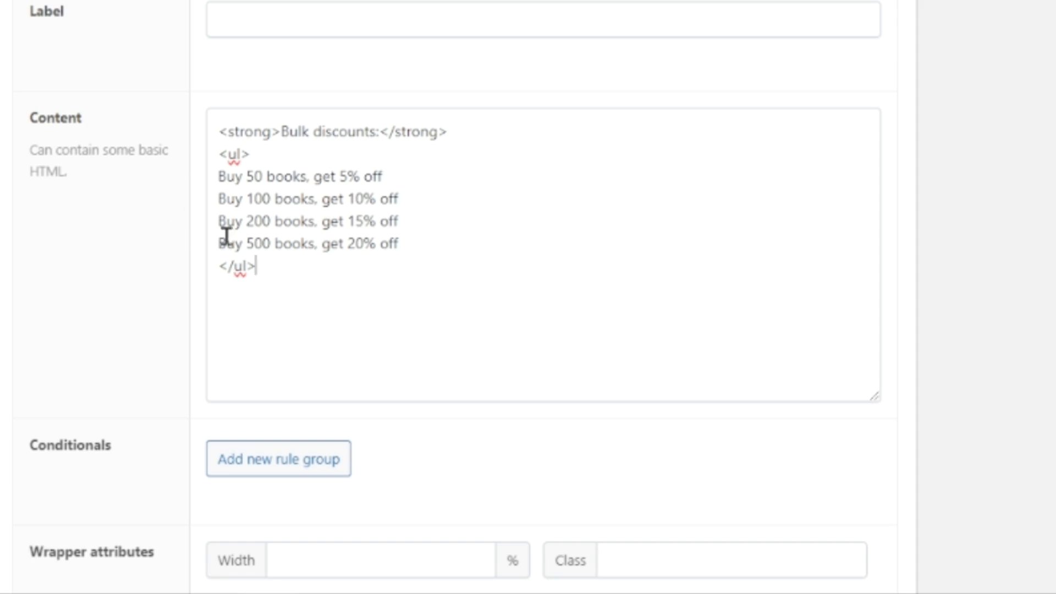
Wrap the "Buy 50 books, get 5% off" line in <li> and </li> tags.
left_click_drag(436, 240, 208, 185)
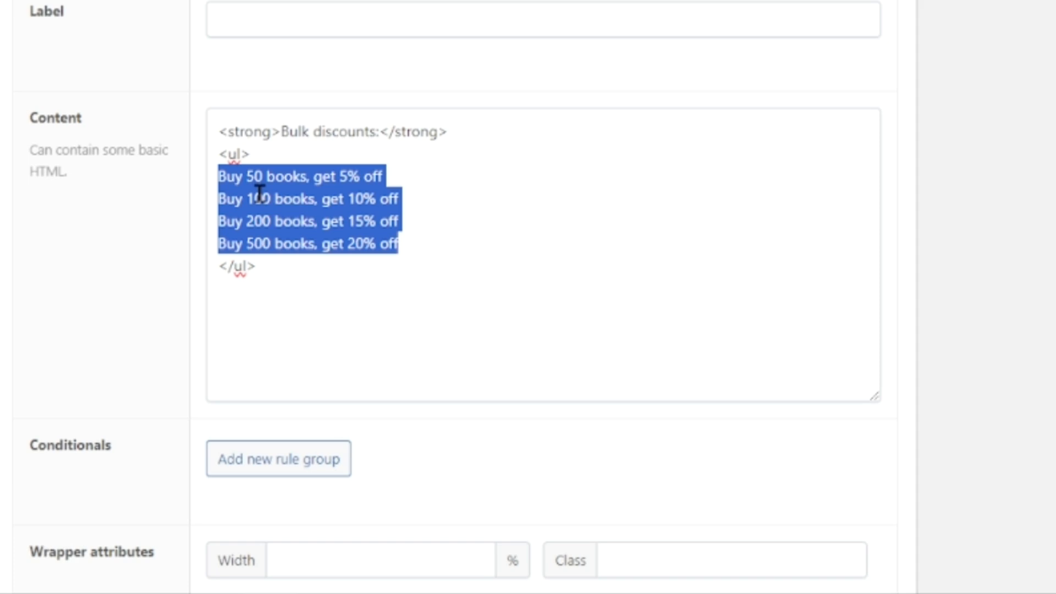
left_click(210, 178)
type("<")
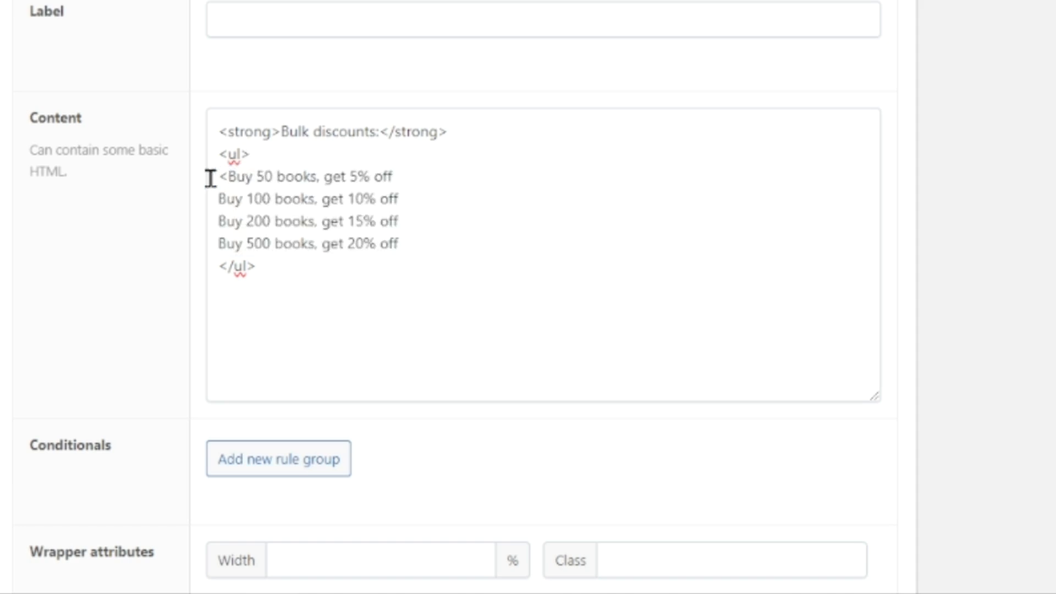
type("li")
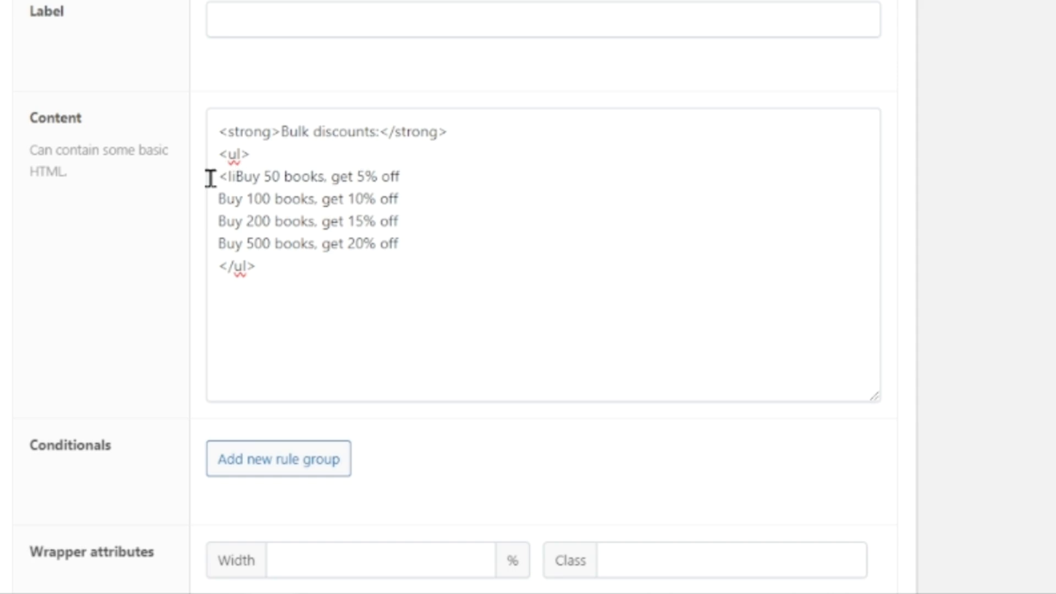
type(">")
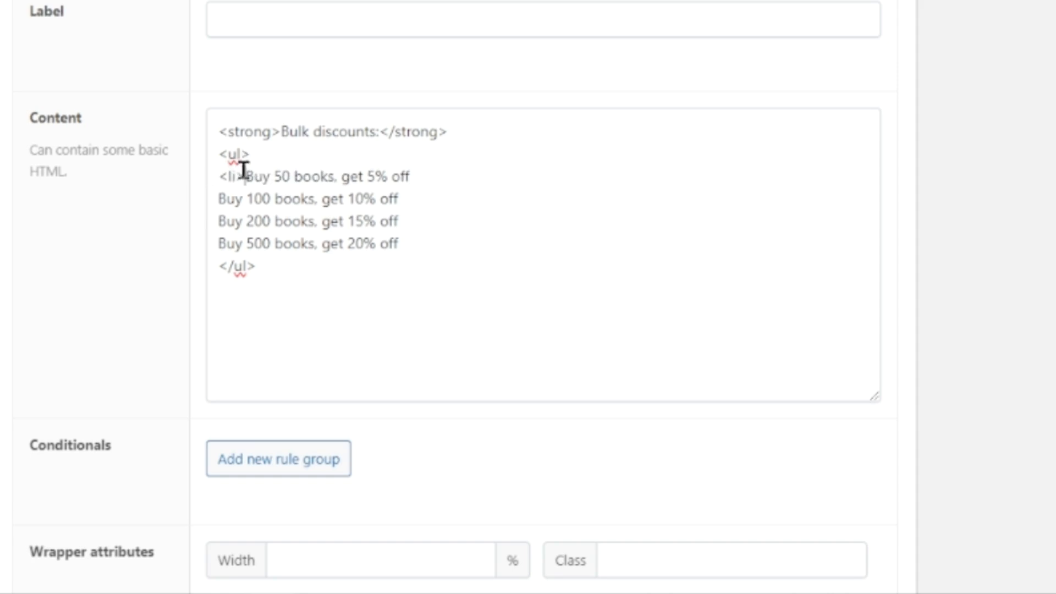
left_click_drag(245, 176, 212, 179)
left_click(435, 174)
Copy the opening <li> tag to the start of the 100, 200 and 500 books lines.
left_click_drag(246, 172, 213, 170)
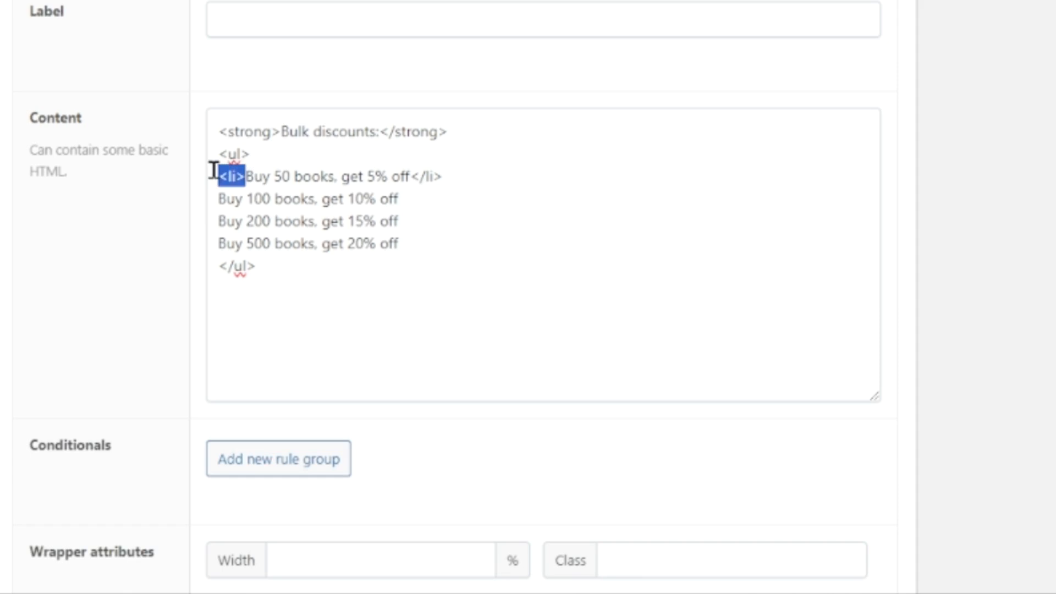
key("ctrl+c")
left_click(215, 199)
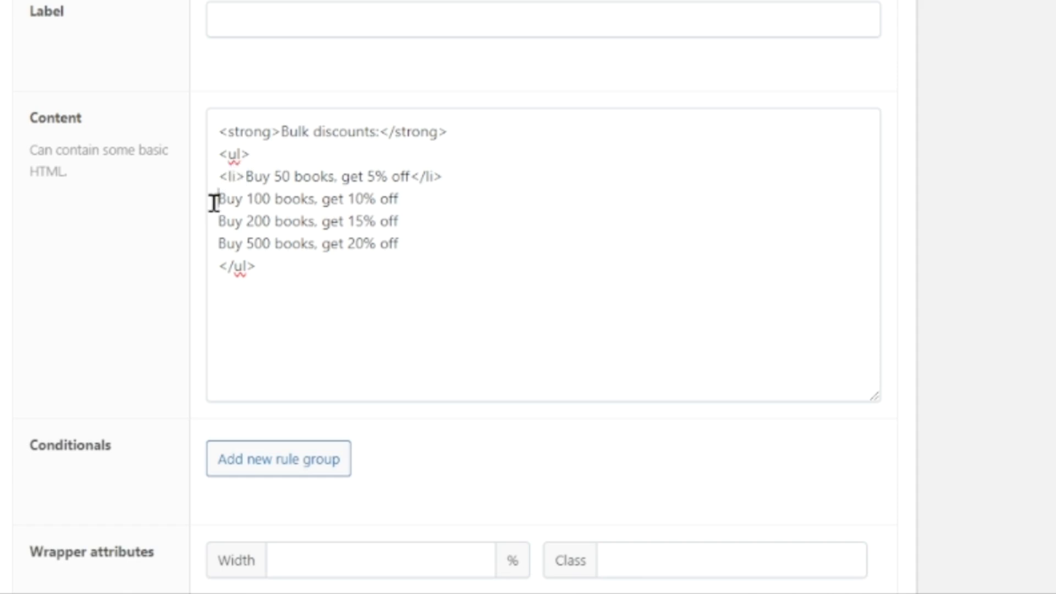
key("ctrl+v")
left_click(216, 222)
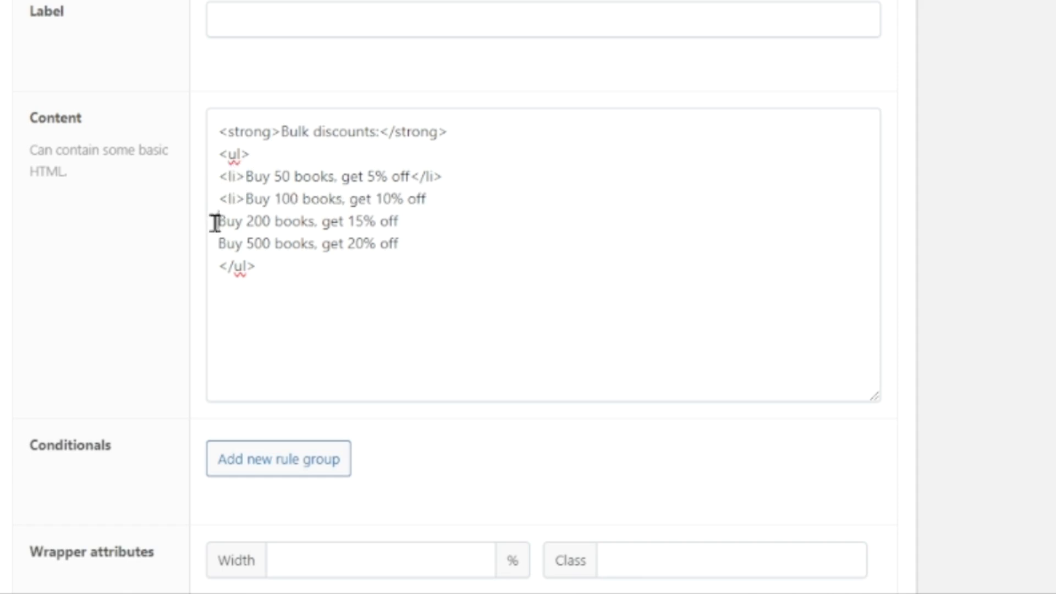
key("ctrl+v")
left_click(215, 243)
key("ctrl+v")
Copy the closing </li> tag to the end of the 100, 200 and 500 books lines.
left_click_drag(410, 176, 443, 174)
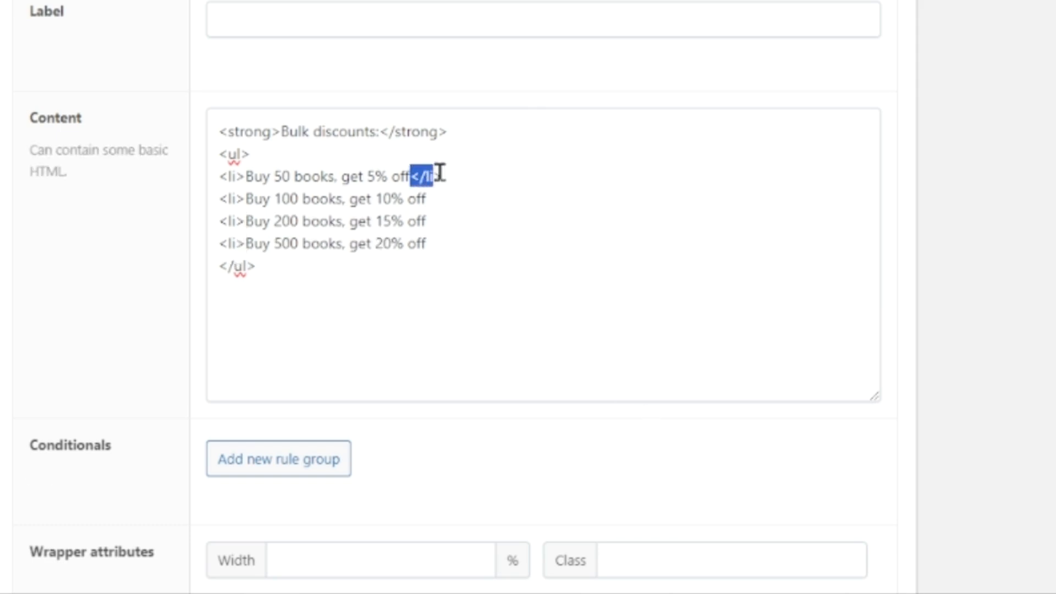
key("ctrl+c")
left_click(452, 198)
key("ctrl+v")
left_click(445, 222)
key("ctrl+v")
left_click(465, 246)
key("ctrl+v")
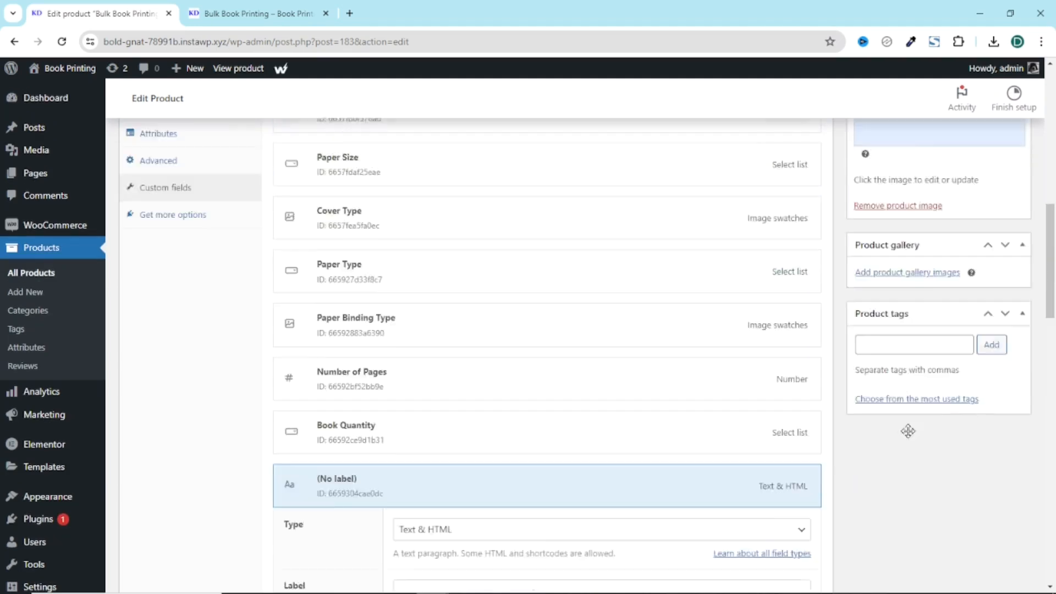
Update the product with the formatted discount list and reload the live product page.
scroll(907, 431, "up", 8)
scroll(910, 438, "up", 4)
left_click(1000, 403)
left_click(224, 15)
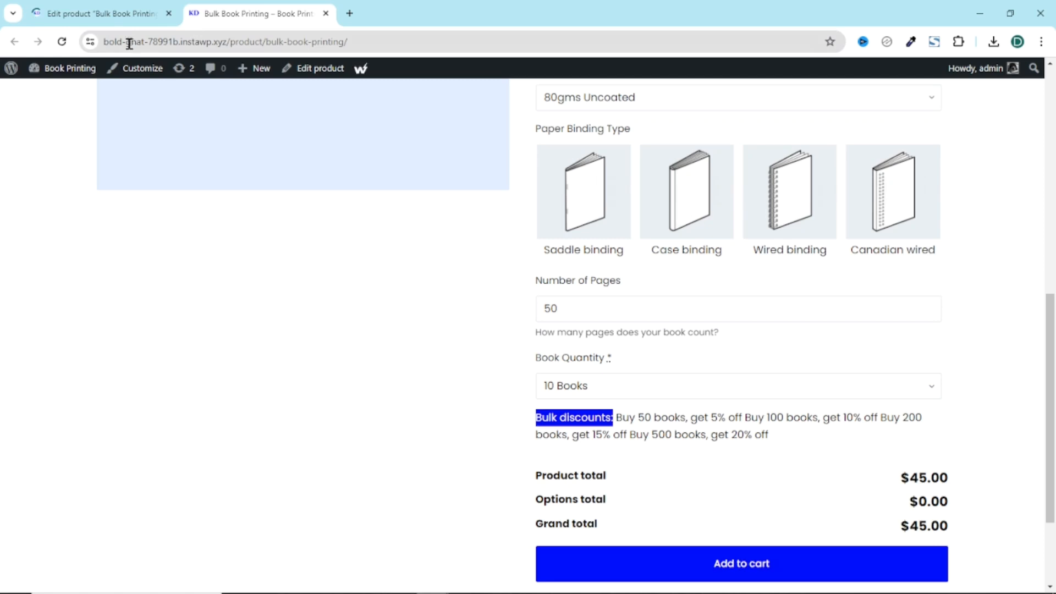
left_click(63, 41)
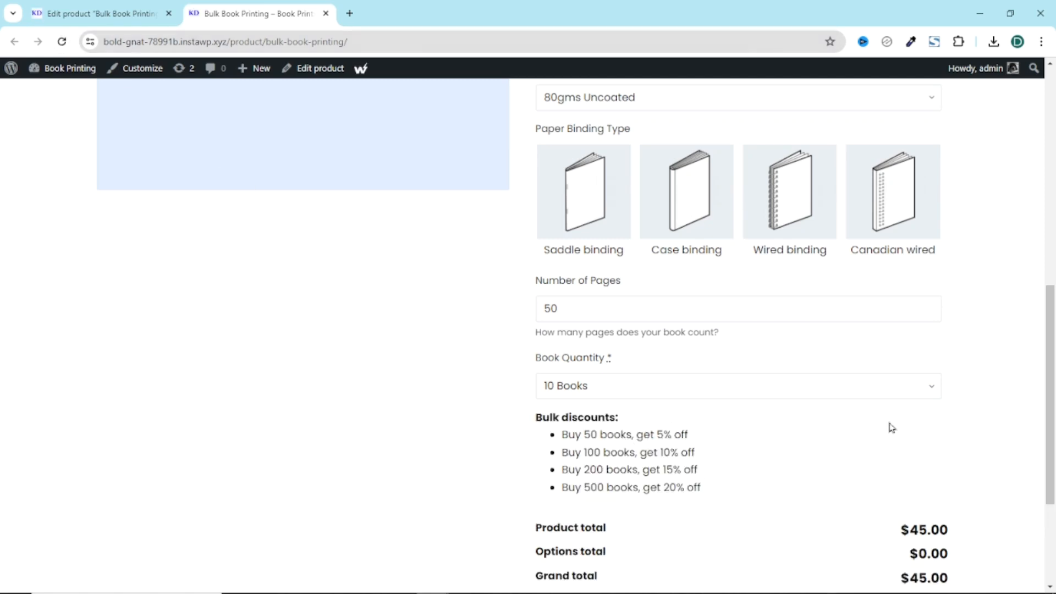
Review the whole live product form, examining the bulk discounts list and the field labels such as Paper Binding Type and Paper Type.
scroll(811, 394, "up", 8)
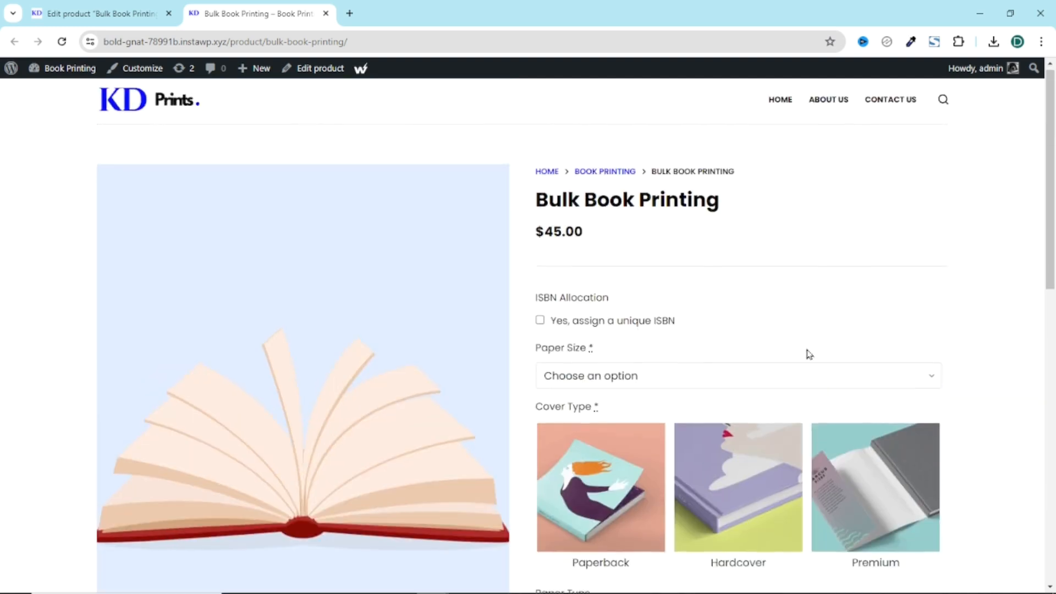
scroll(809, 355, "down", 9)
scroll(809, 355, "down", 3)
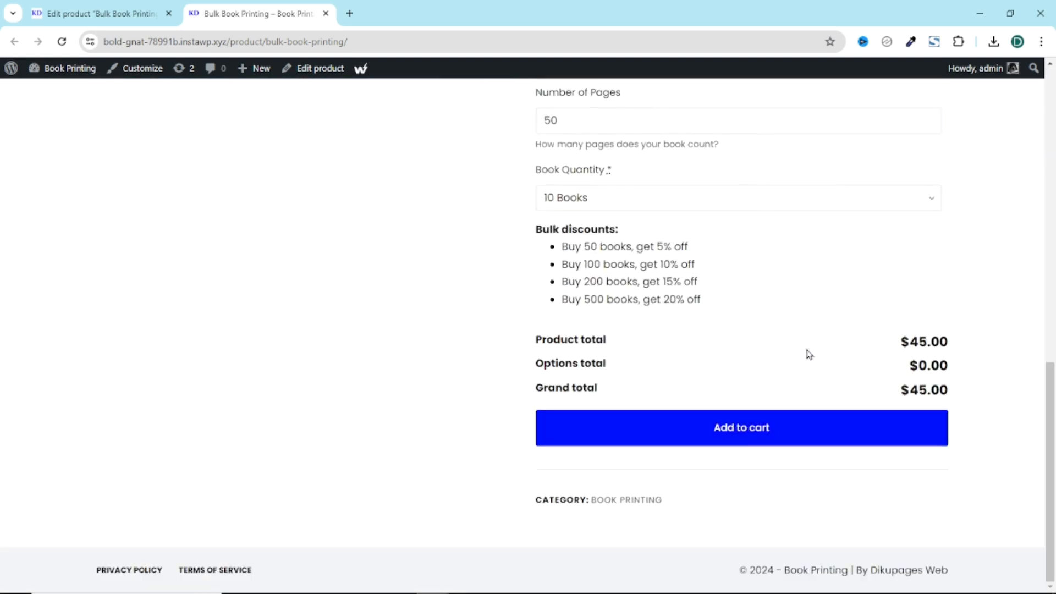
scroll(809, 355, "up", 9)
scroll(809, 355, "up", 3)
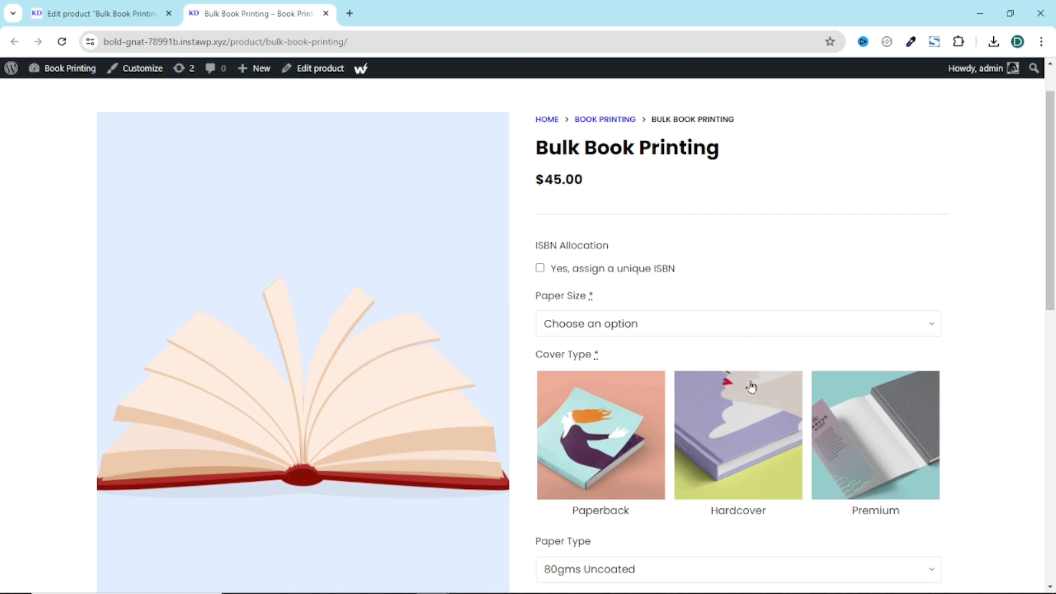
scroll(749, 385, "down", 6)
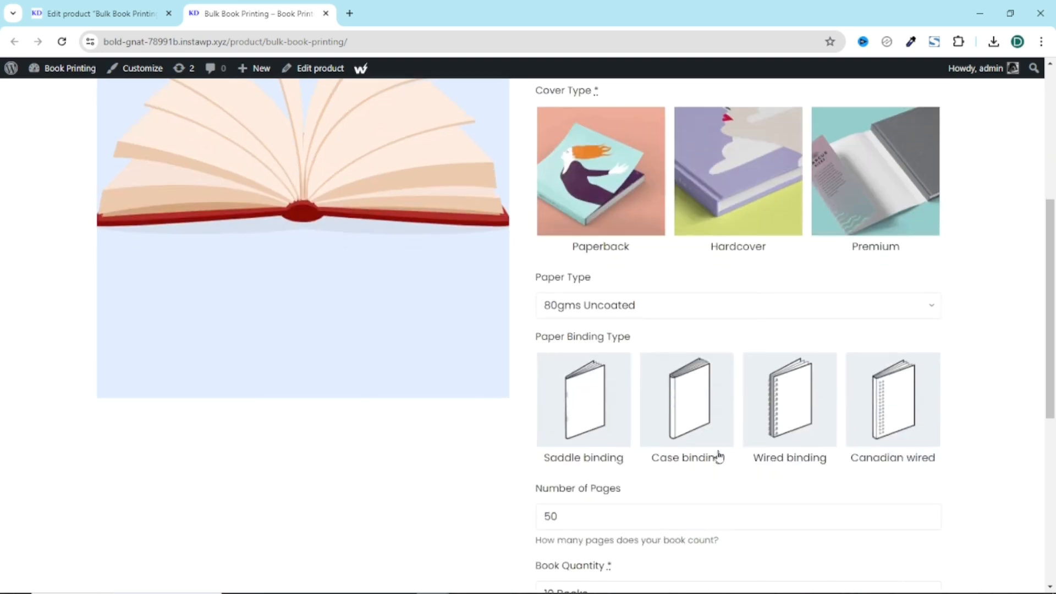
scroll(719, 456, "down", 3)
left_click_drag(536, 357, 621, 357)
left_click_drag(531, 205, 630, 209)
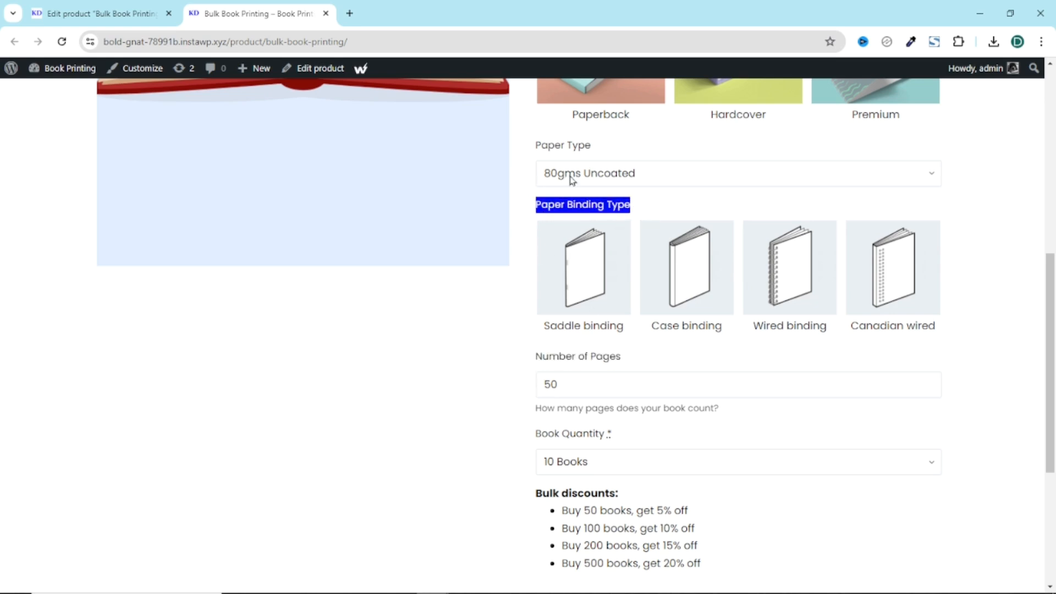
left_click_drag(534, 146, 601, 149)
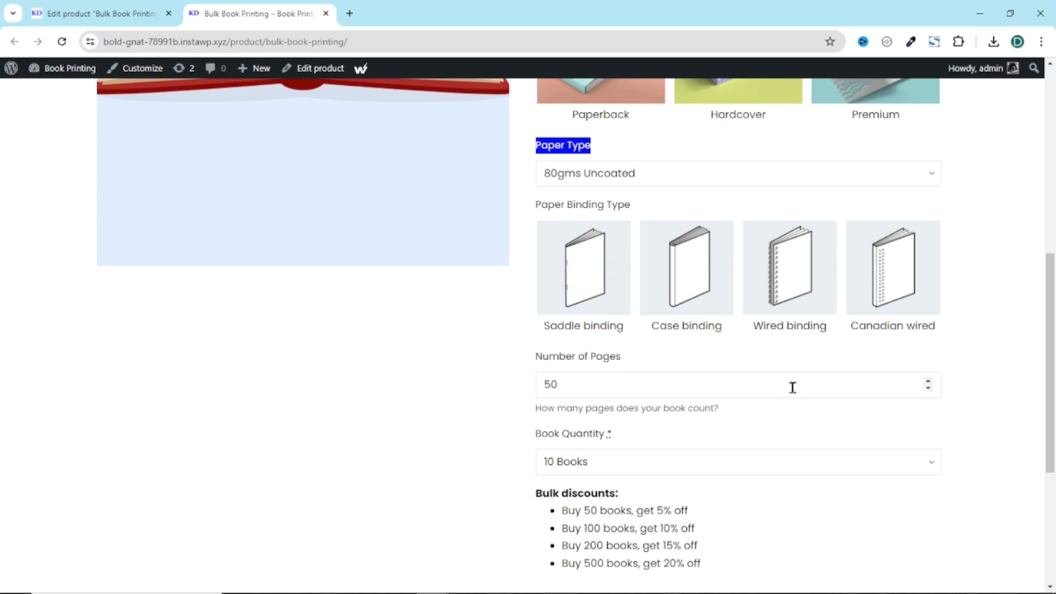
Add and publish an Additional CSS rule for label: font-size 15px, line-height inherit, cursor pointer, margin 0 0 .5em 0, font-weight bold.
scroll(637, 322, "up", 3)
left_click(138, 72)
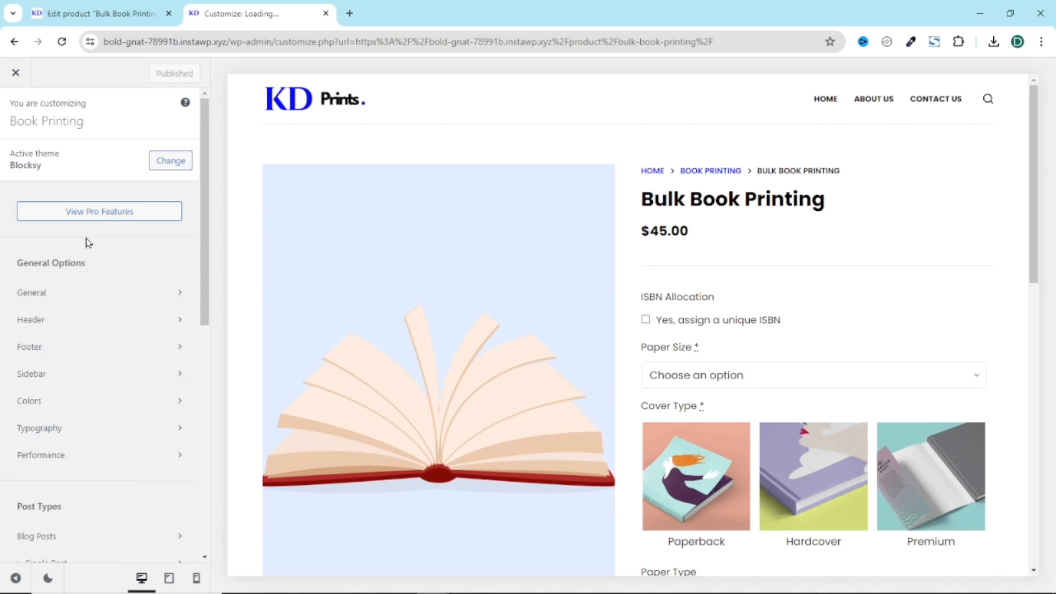
scroll(108, 313, "down", 10)
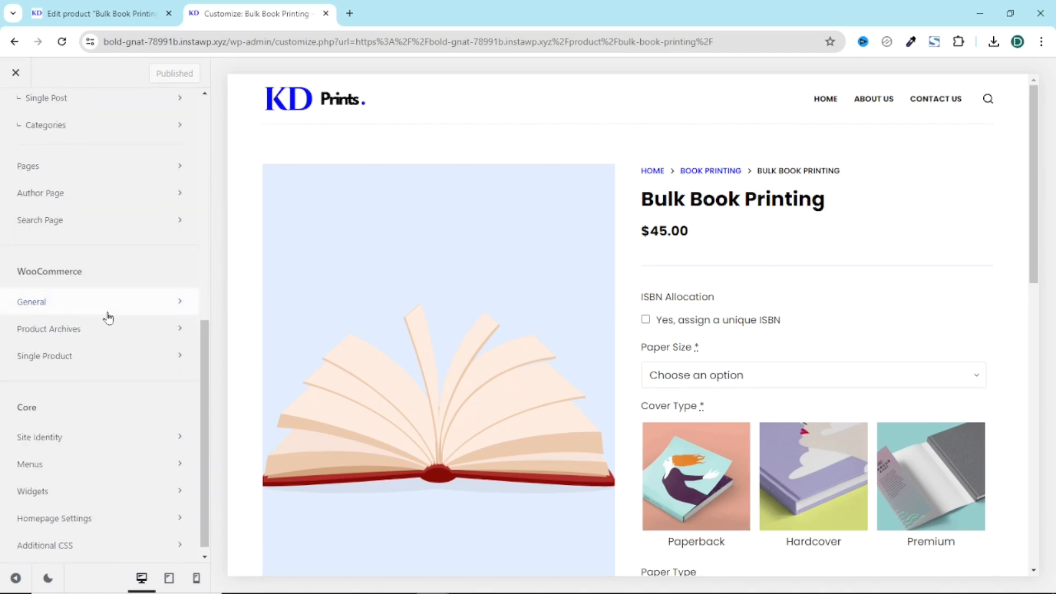
left_click(37, 537)
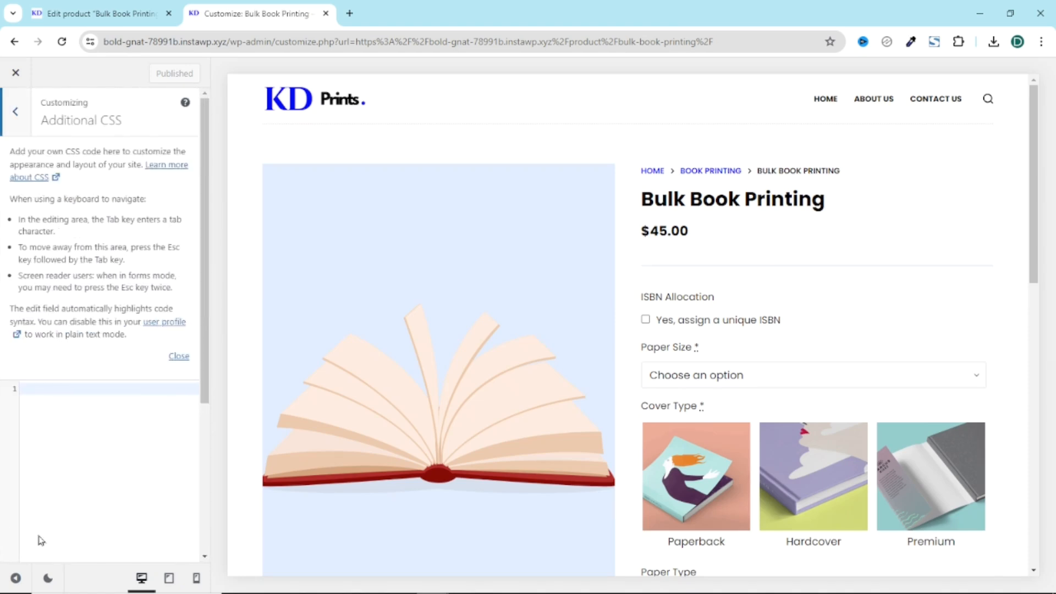
left_click(35, 387)
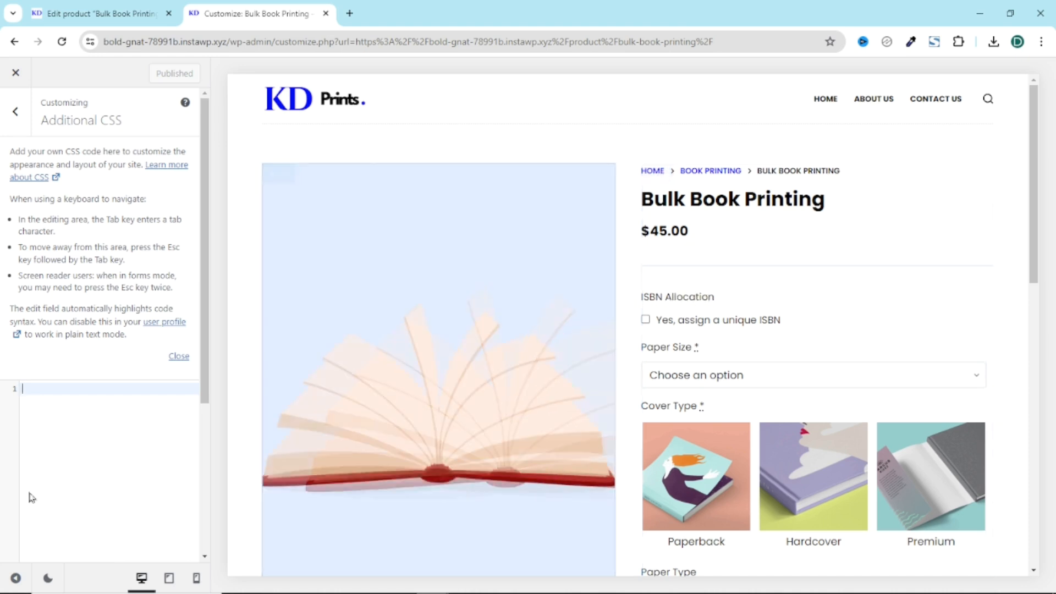
key("ctrl+v")
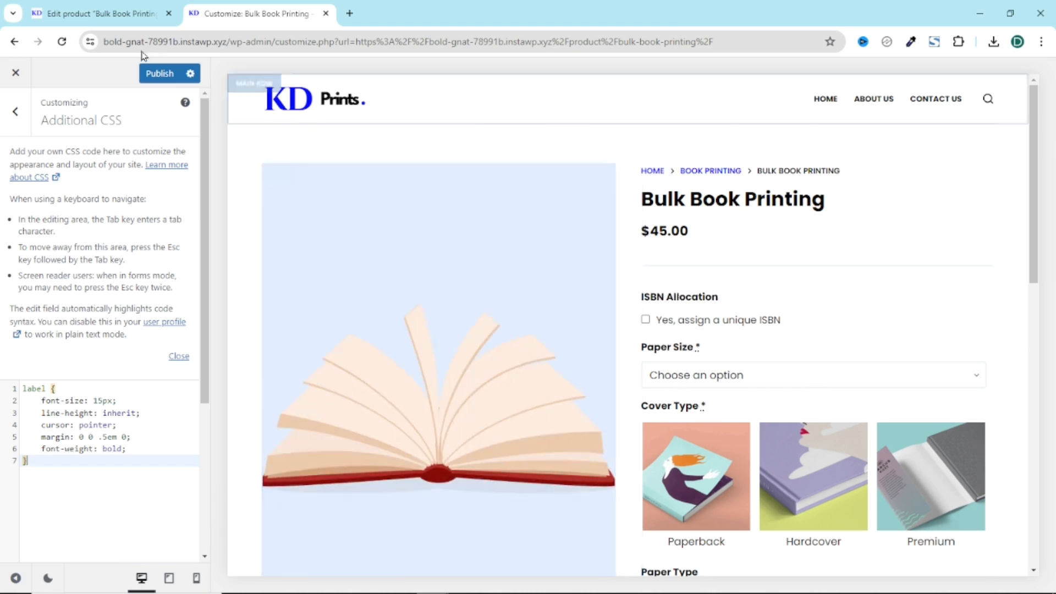
left_click(156, 80)
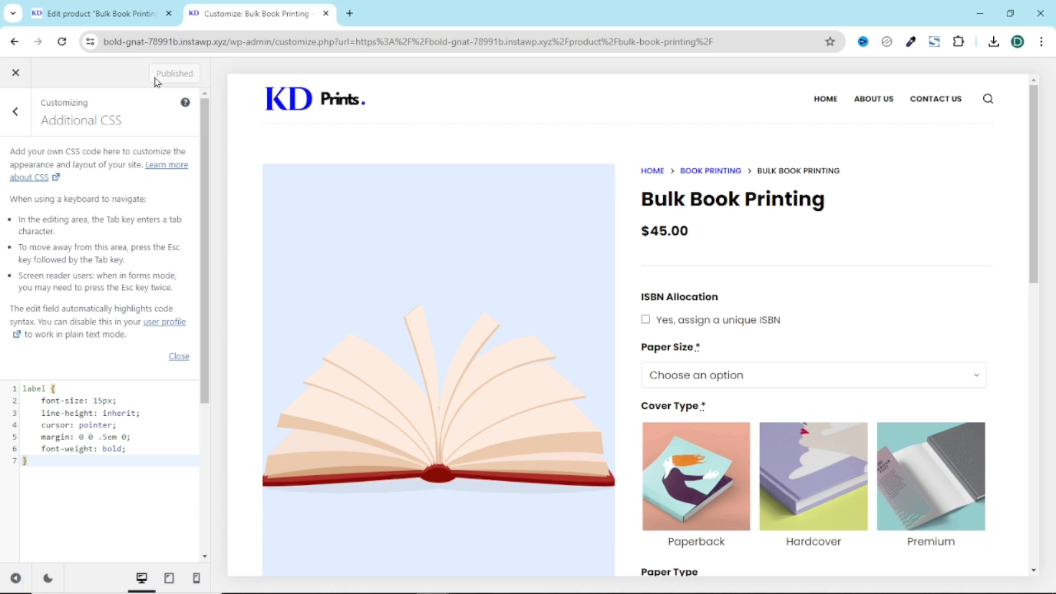
Close the customizer and check the field labels' styling on the live product page.
left_click(16, 75)
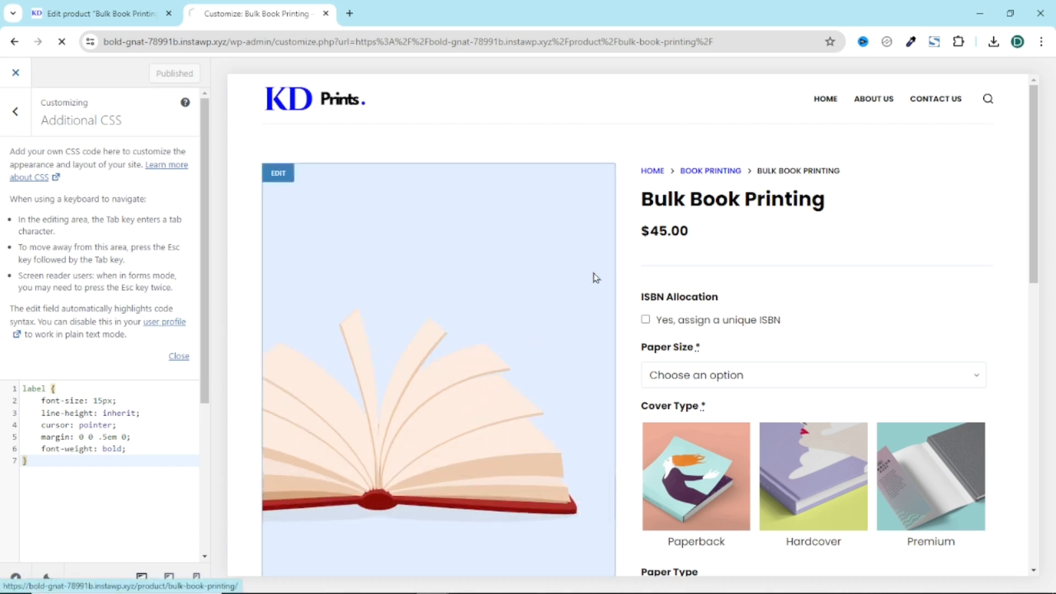
scroll(624, 321, "down", 10)
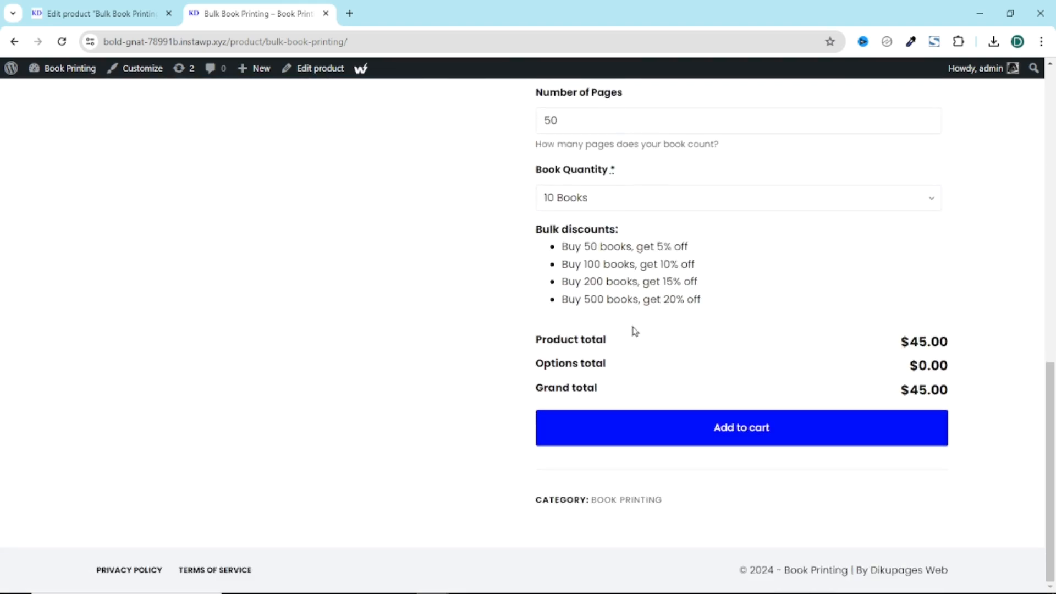
scroll(718, 337, "up", 10)
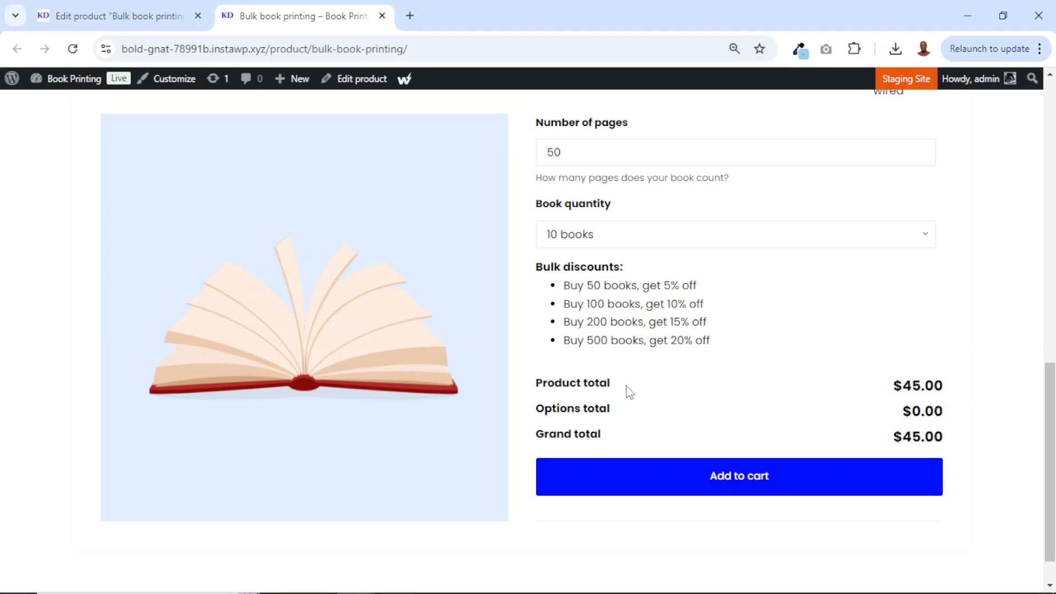
Return to the Bulk book printing product editor and open the end of its custom fields list.
left_click(97, 15)
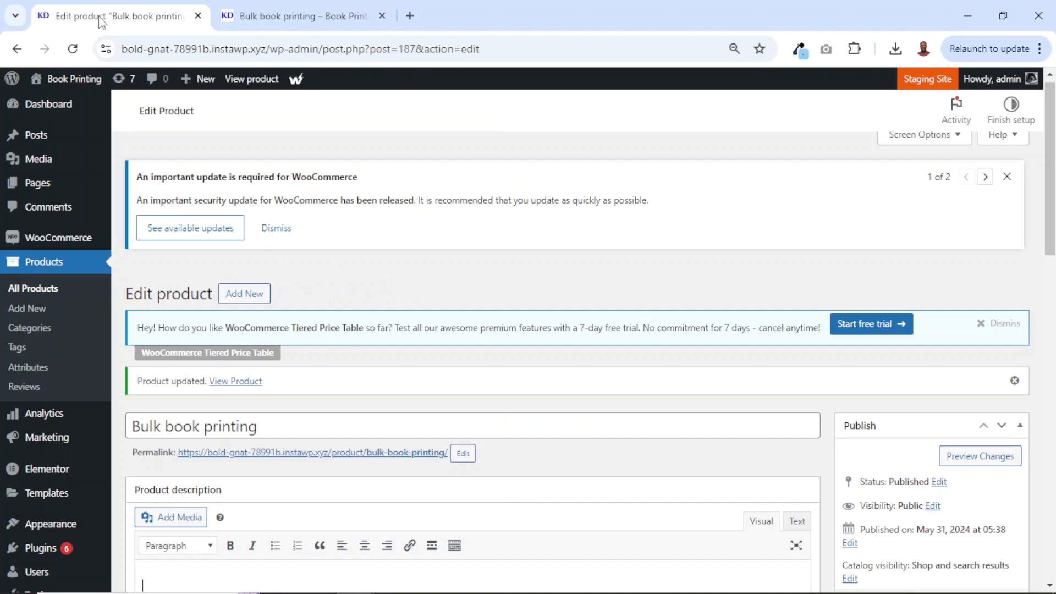
scroll(403, 320, "down", 15)
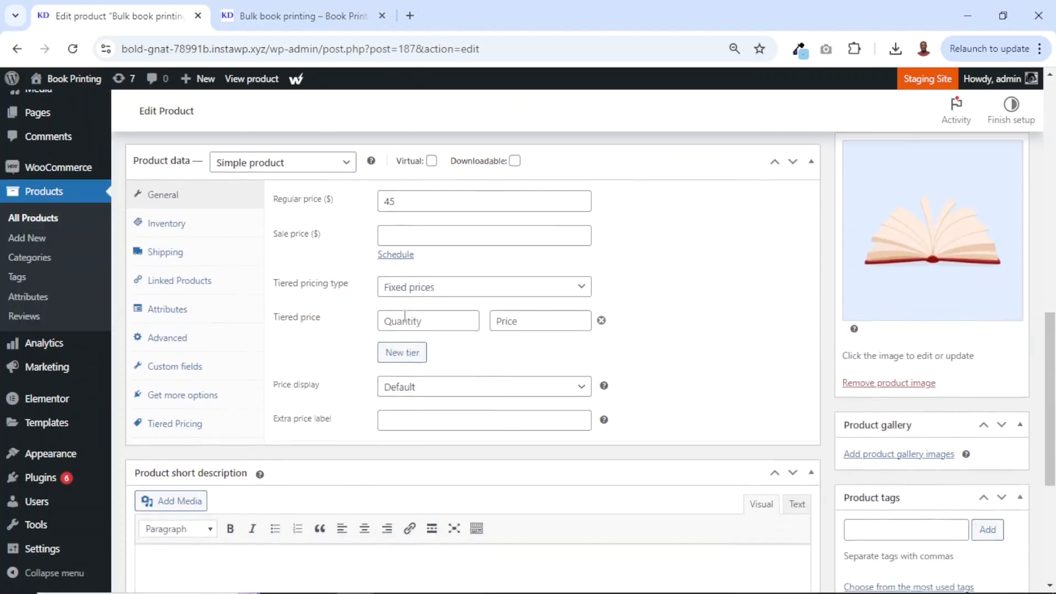
left_click(166, 206)
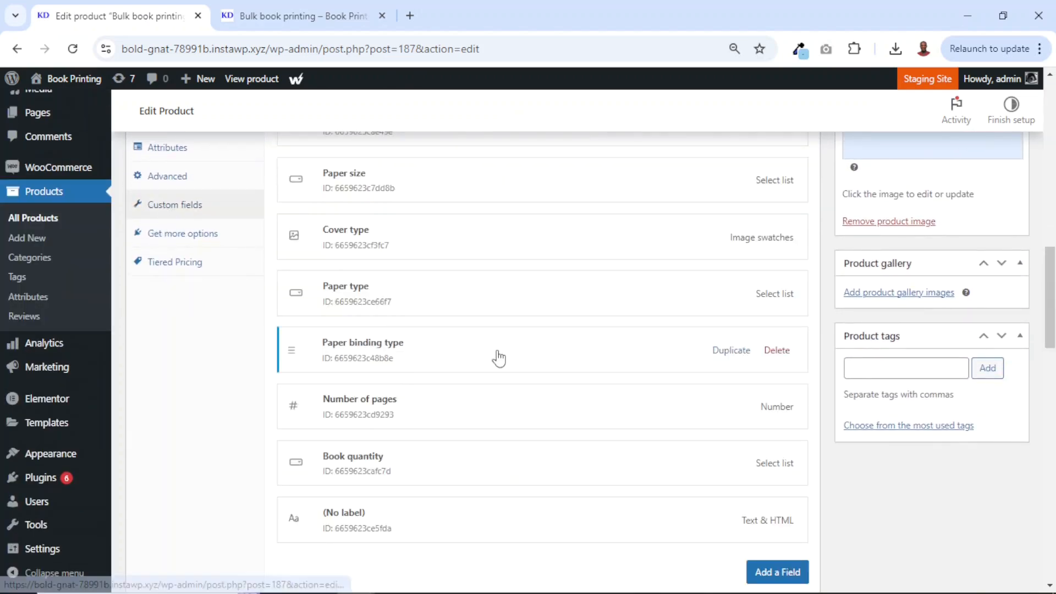
scroll(498, 356, "down", 2)
scroll(752, 283, "down", 3)
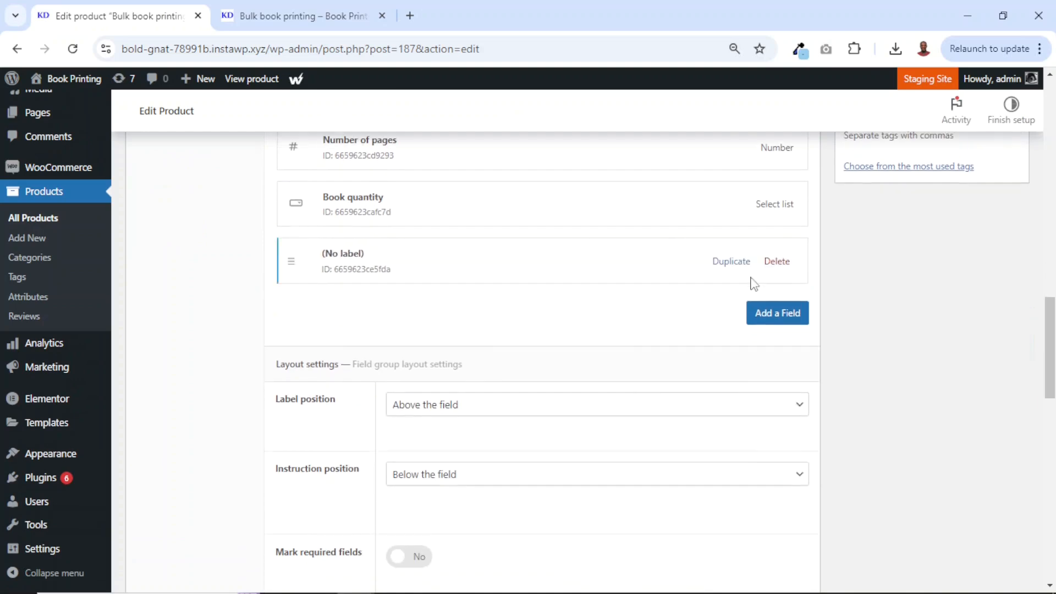
Add a new File upload custom field at the end of the product's field list and label it "Book upload".
left_click(780, 319)
left_click(525, 368)
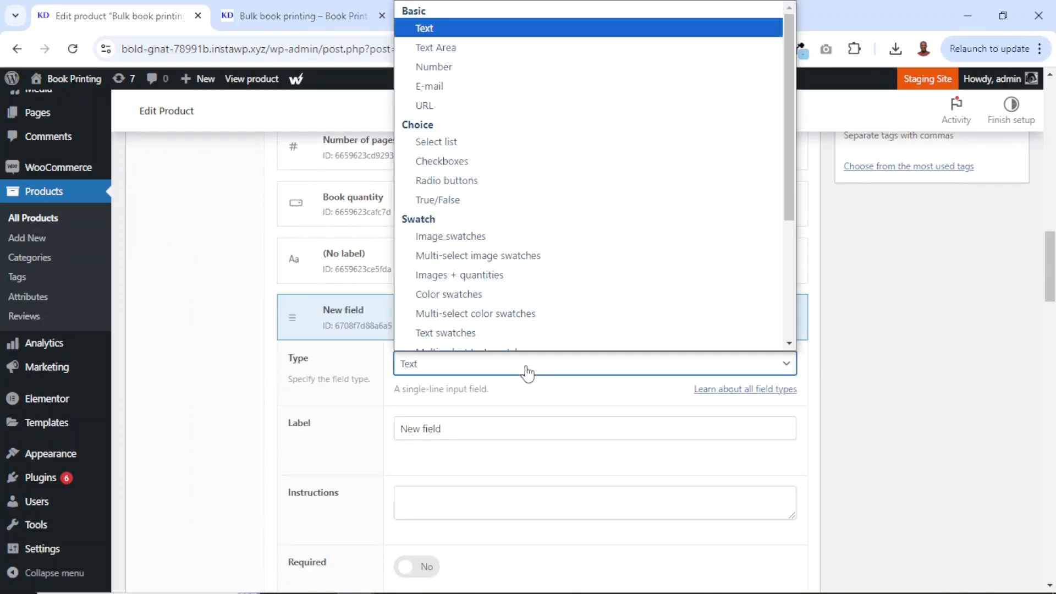
scroll(533, 277, "down", 3)
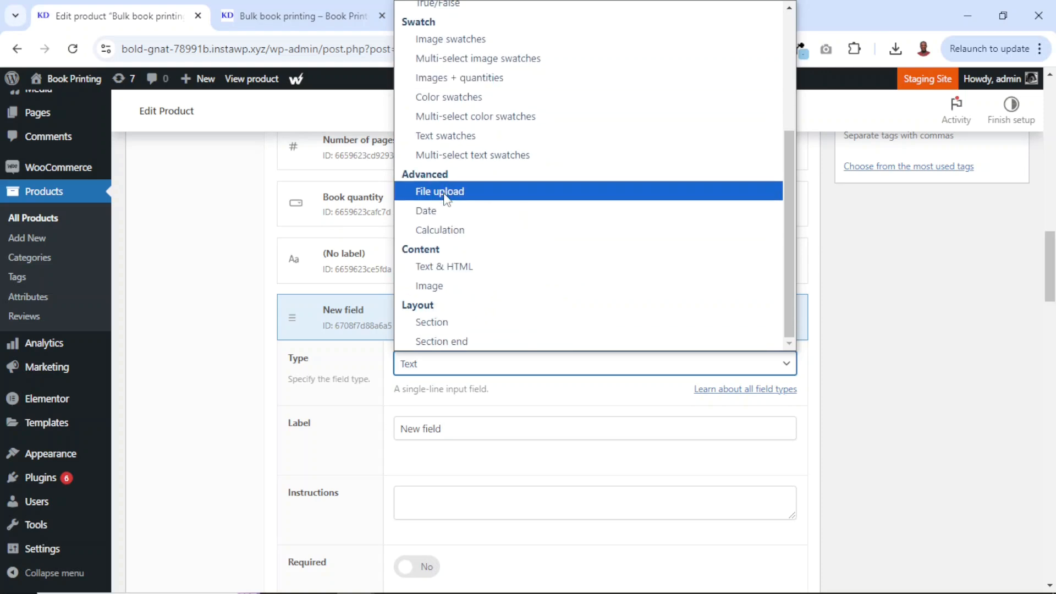
left_click(444, 198)
left_click(477, 435)
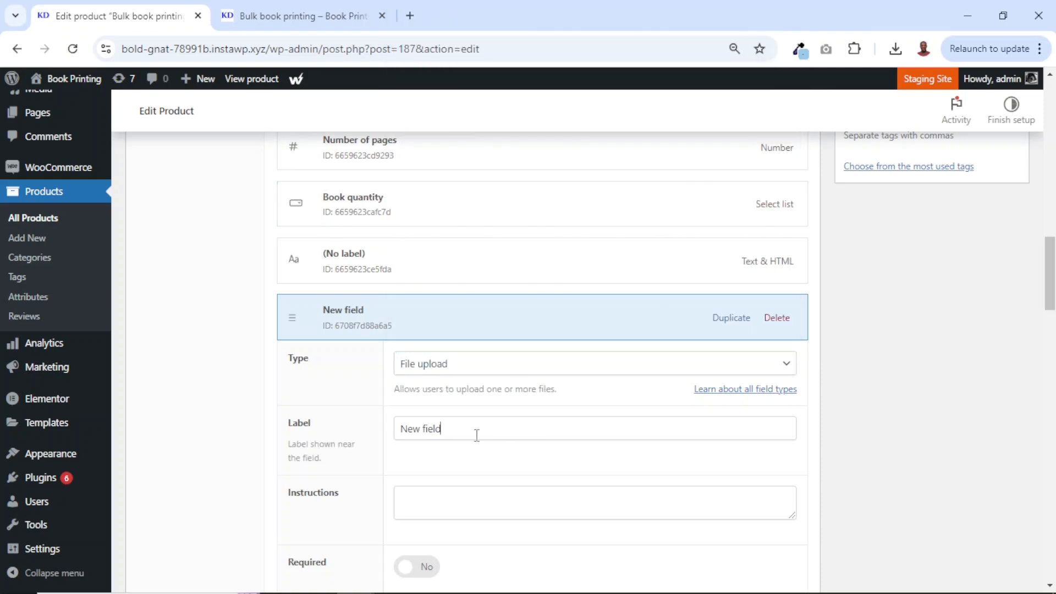
left_click_drag(477, 435, 379, 432)
type("B")
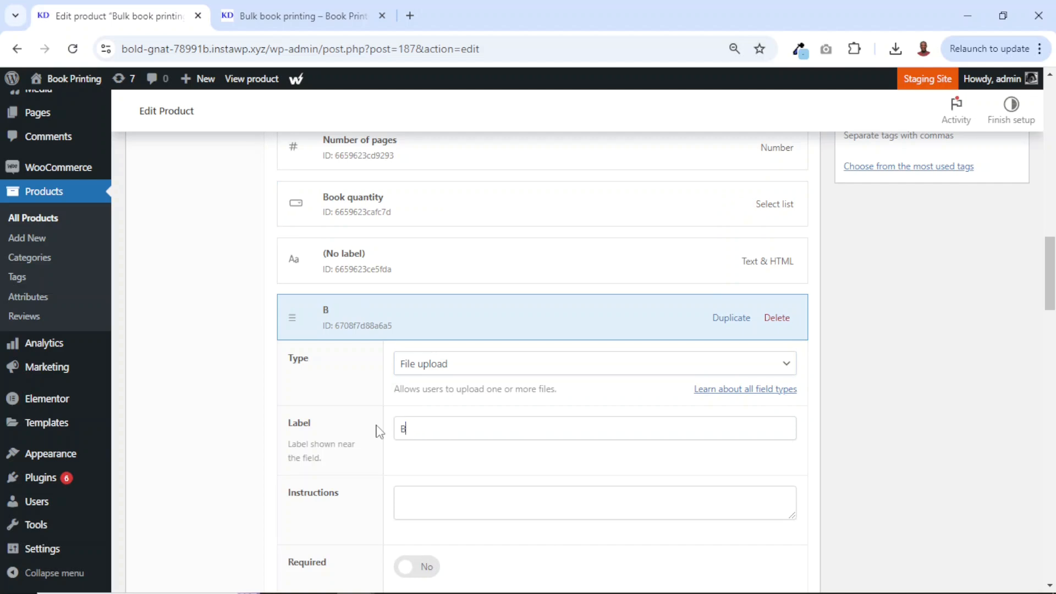
type("ook upload")
Make the Book upload field required and leave multiple file uploads disallowed.
scroll(524, 493, "down", 6)
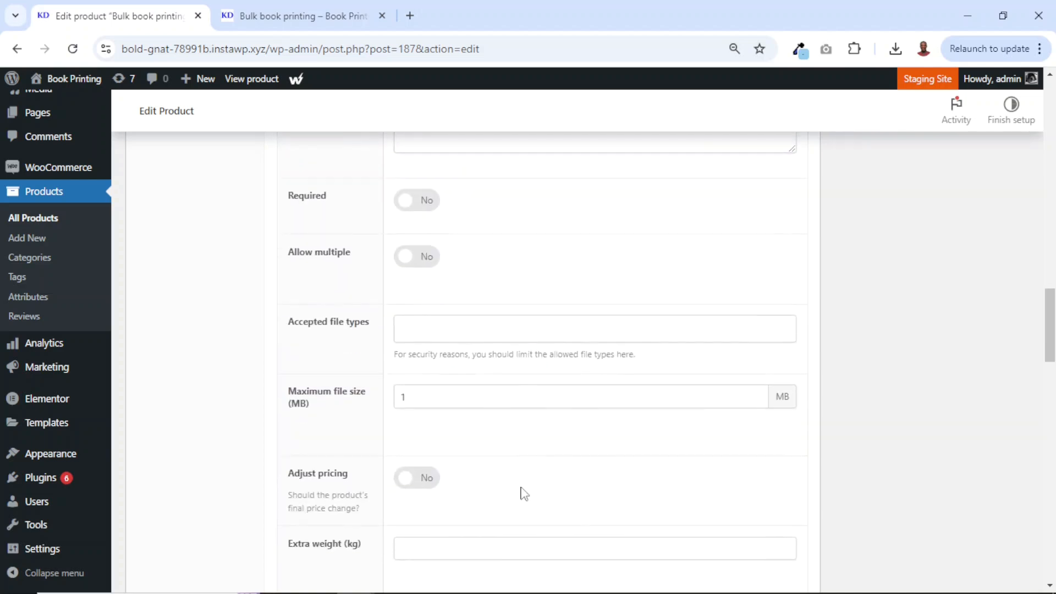
left_click(425, 200)
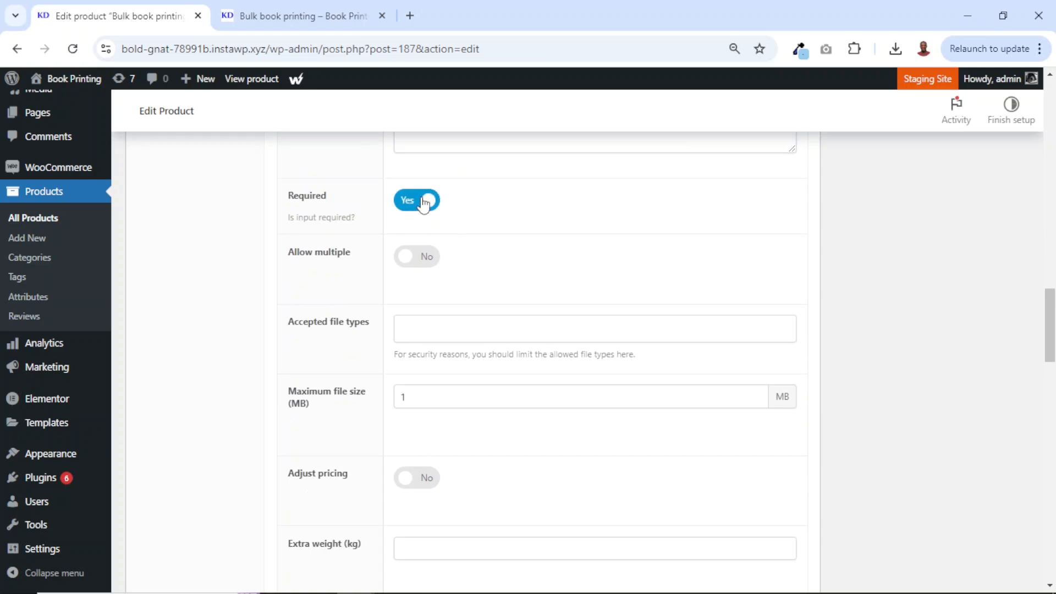
left_click(425, 257)
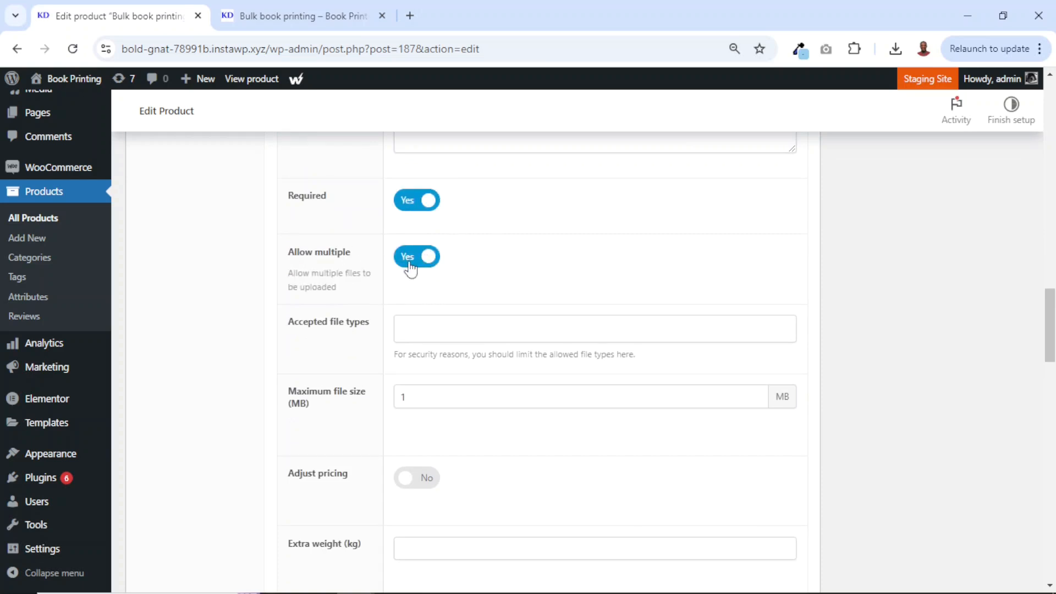
left_click(416, 258)
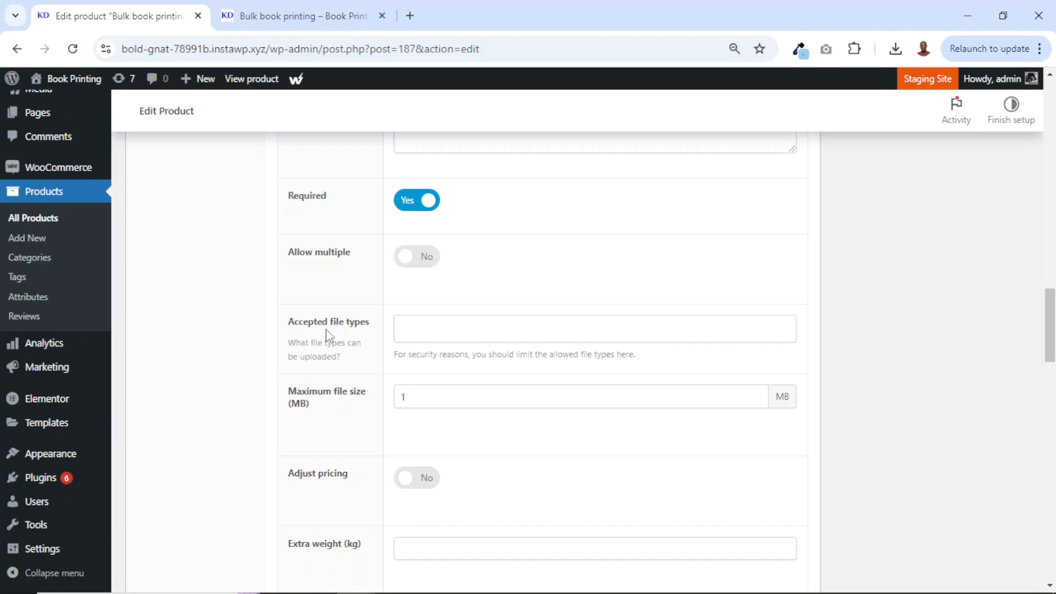
left_click(496, 334)
scroll(461, 435, "down", 5)
scroll(461, 435, "down", 4)
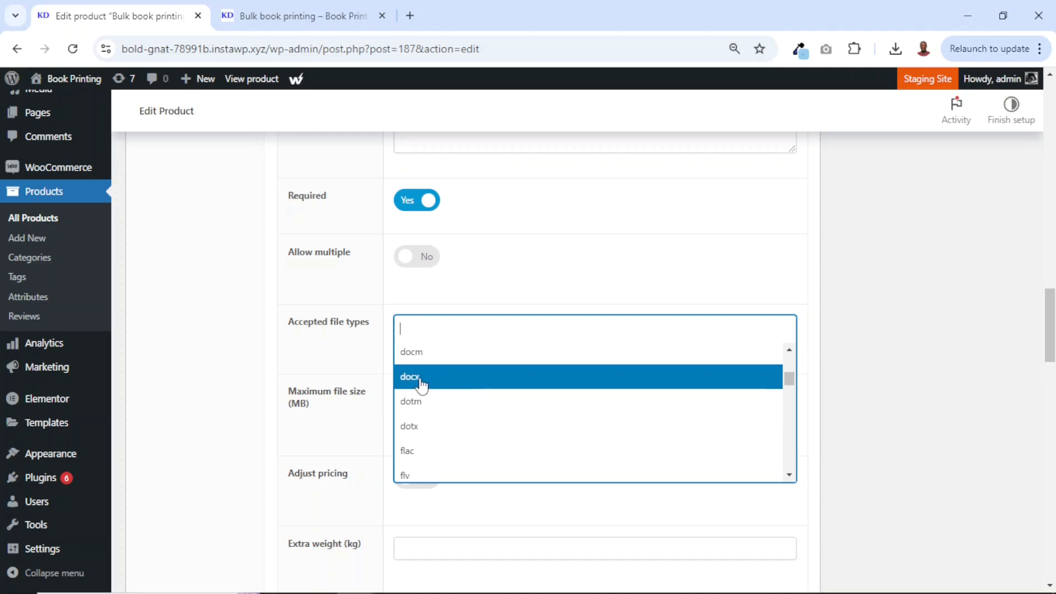
left_click(436, 378)
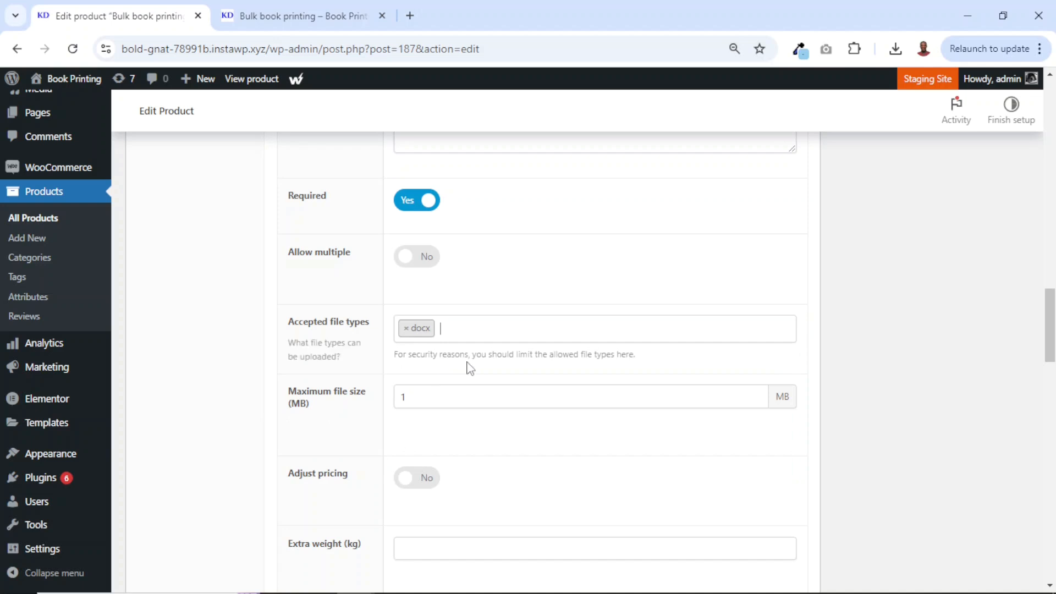
left_click(479, 335)
type("pf")
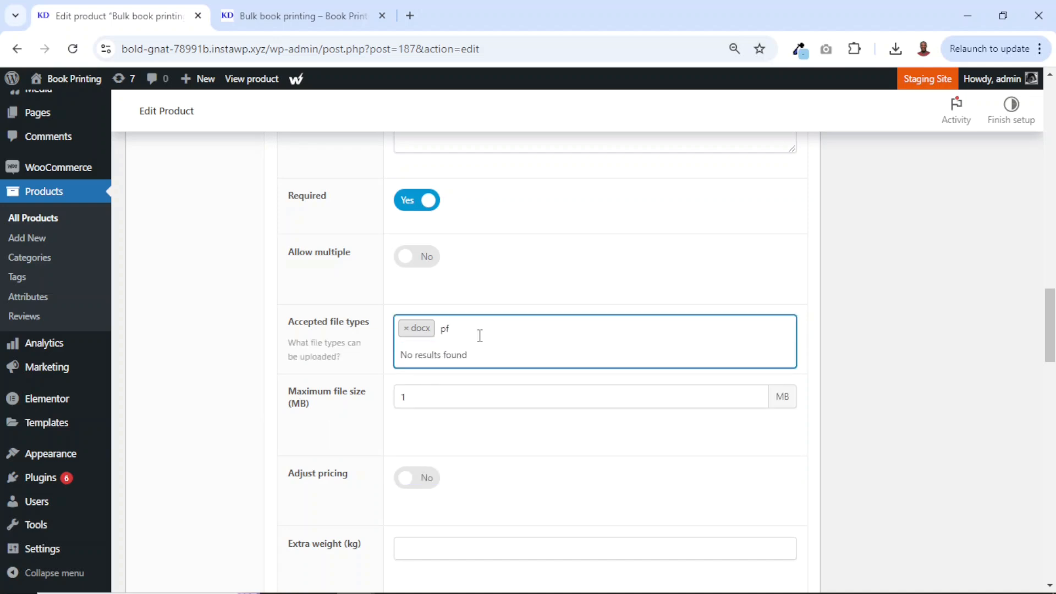
key("BackSpace")
type("df")
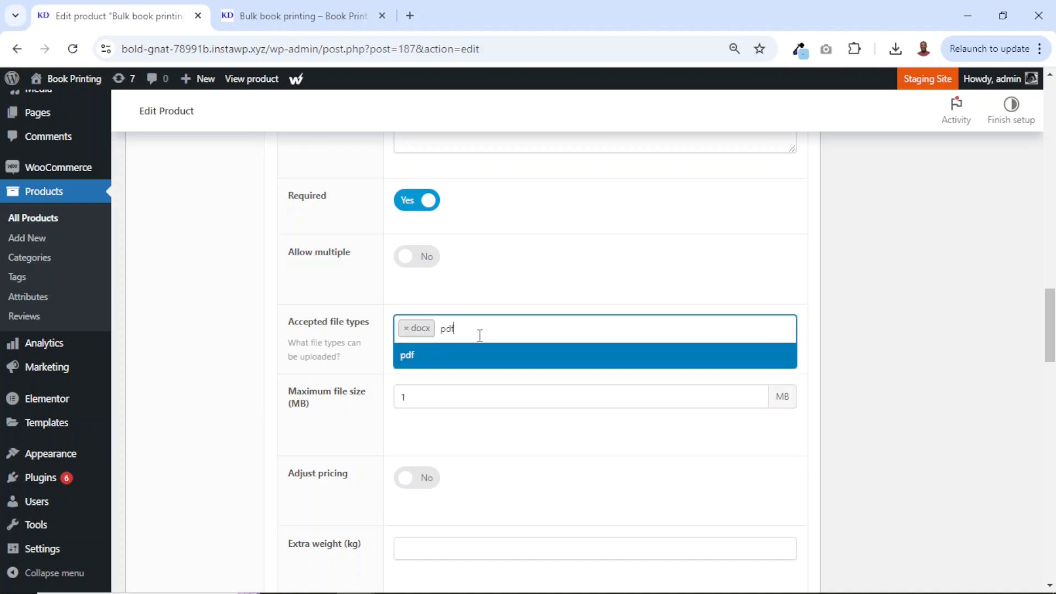
left_click(421, 356)
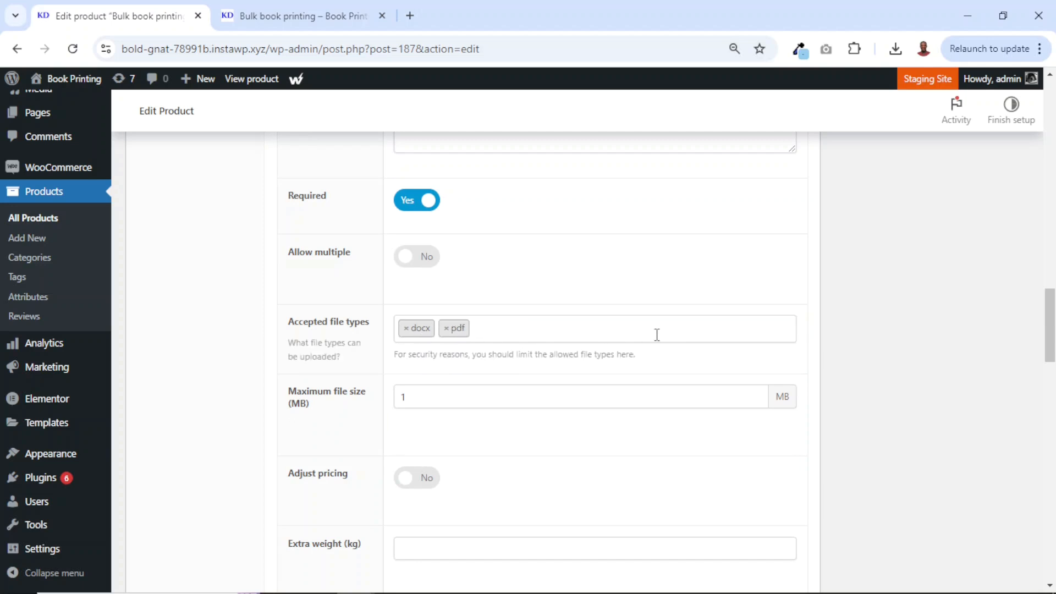
left_click(407, 330)
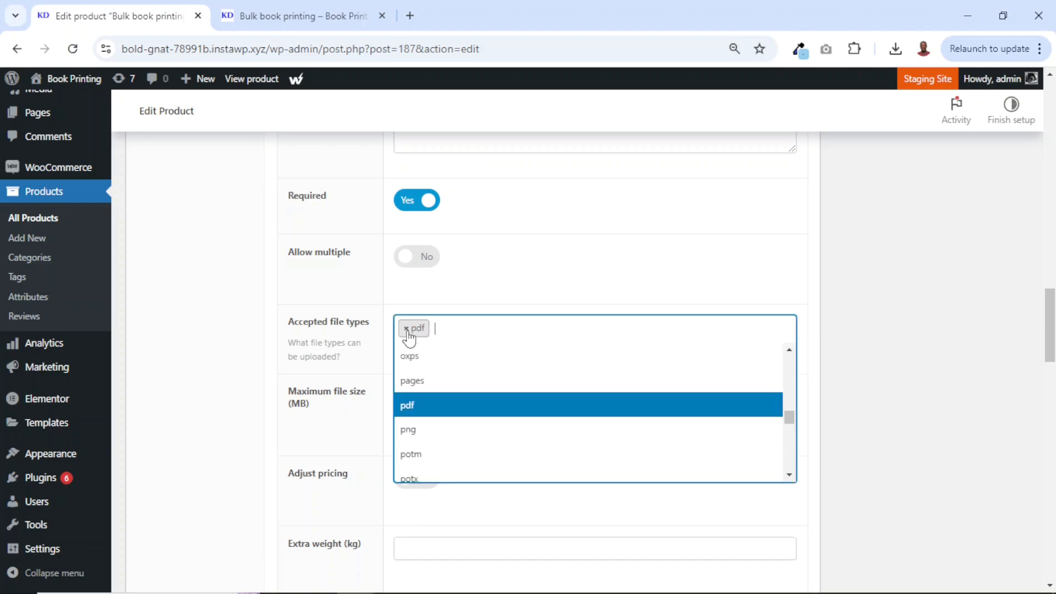
left_click(407, 328)
left_click(881, 424)
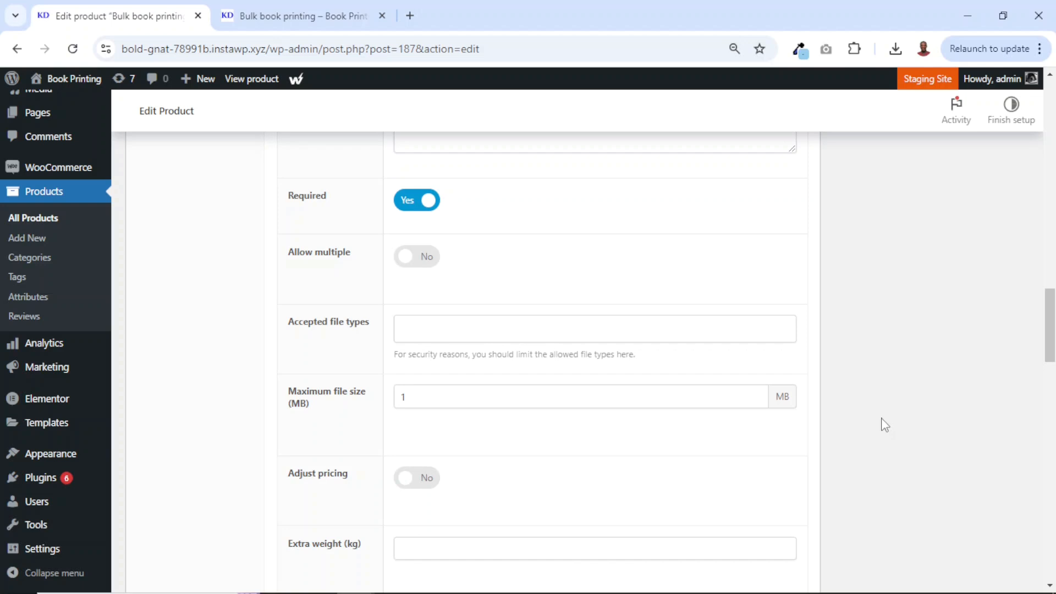
Limit the Book upload field to doc, docx and pdf files with a maximum file size of 1000 MB.
left_click(509, 329)
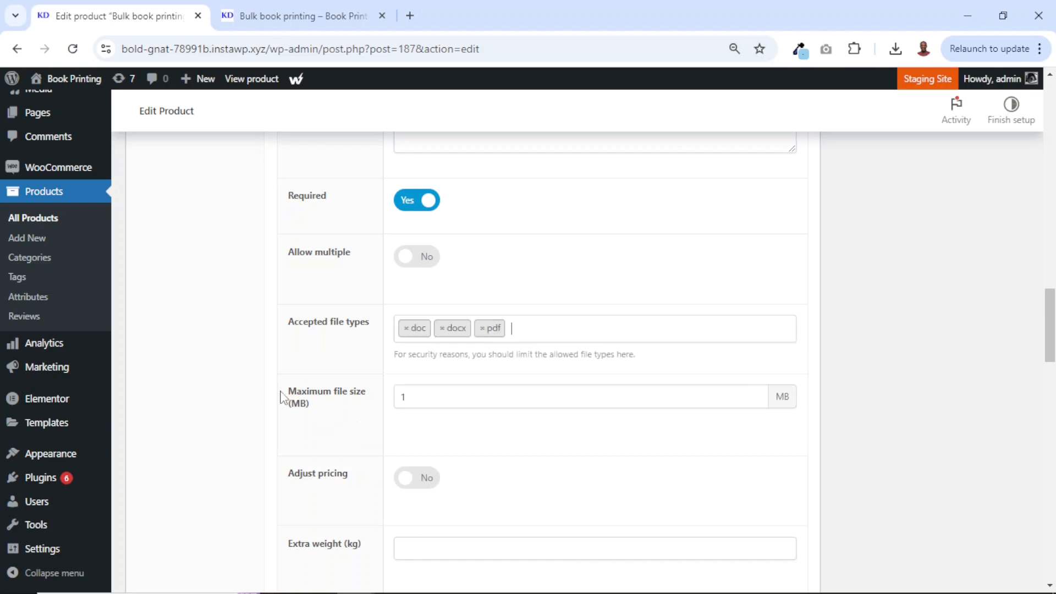
left_click(426, 399)
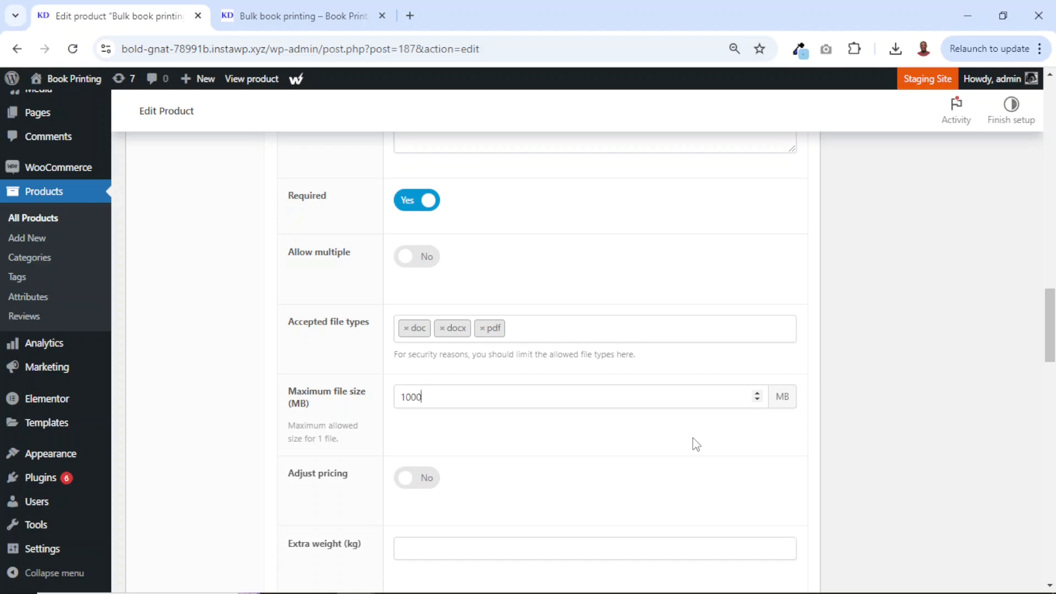
Update the product and reload its live page to check the Book upload field.
scroll(694, 444, "down", 2)
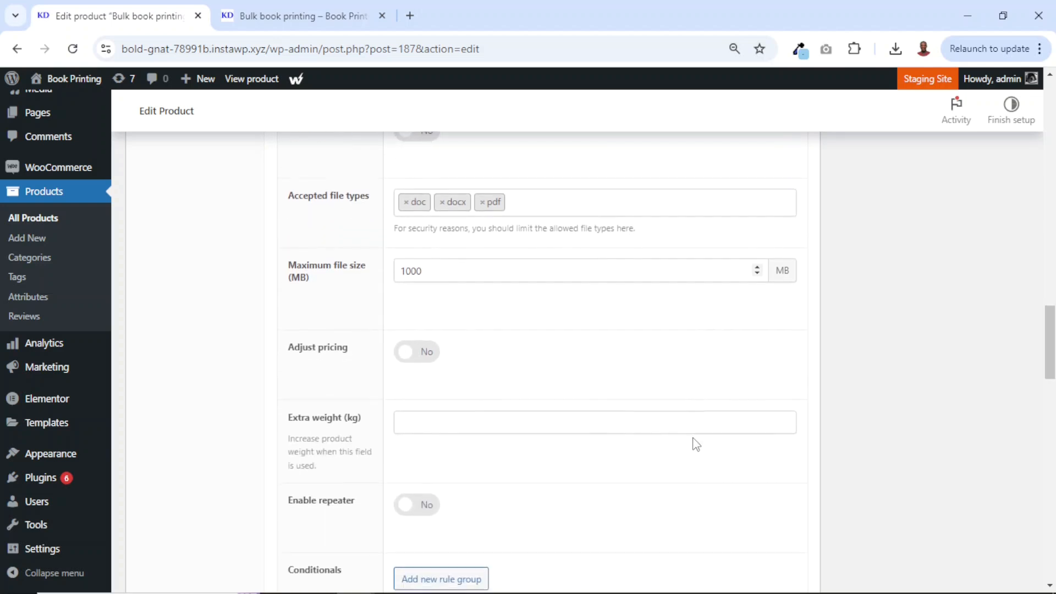
scroll(521, 358, "down", 4)
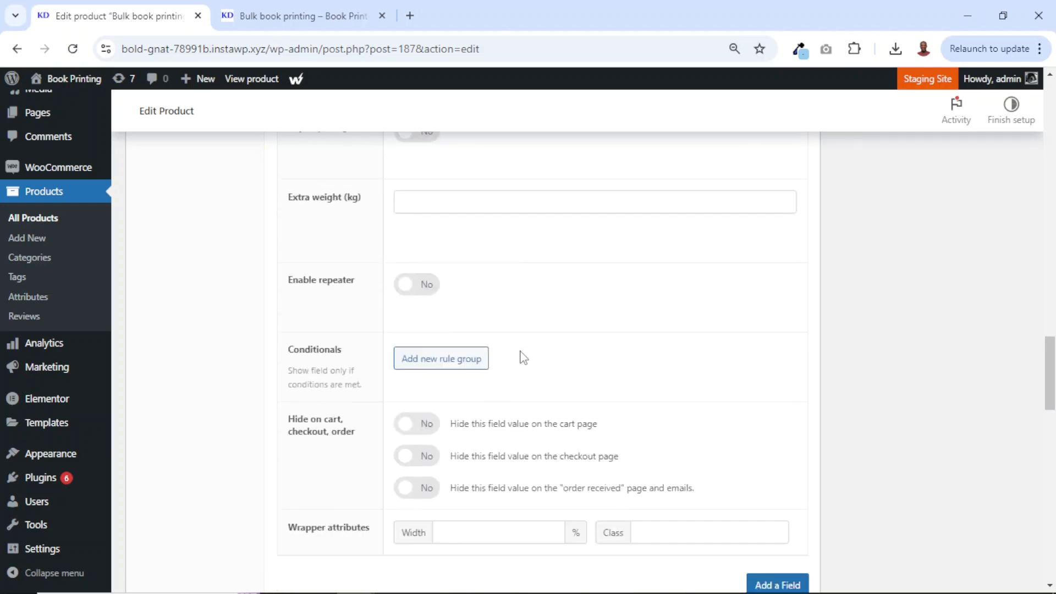
scroll(562, 415, "up", 15)
scroll(563, 410, "up", 10)
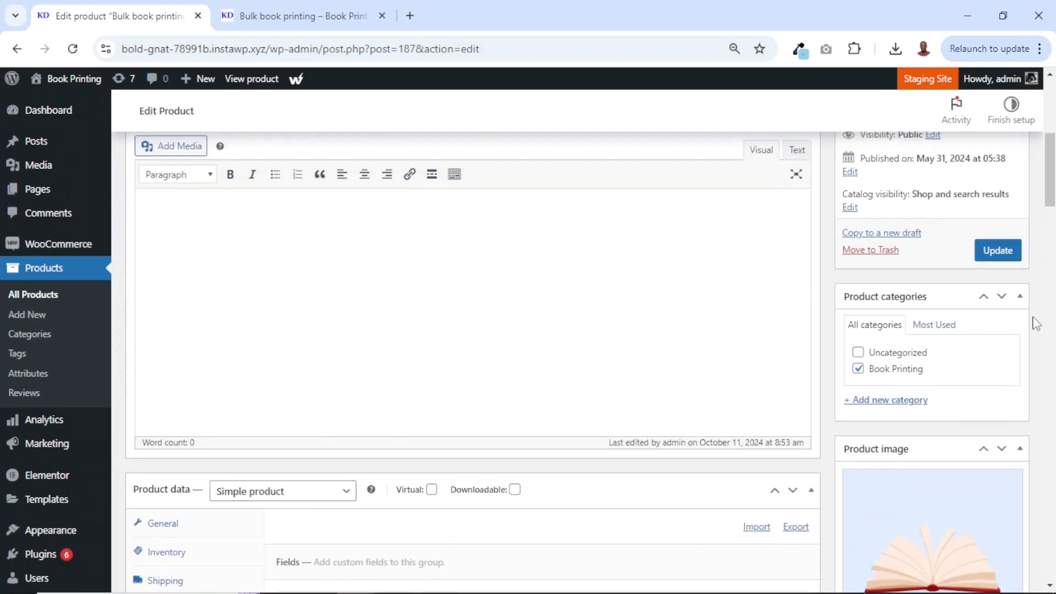
left_click(998, 251)
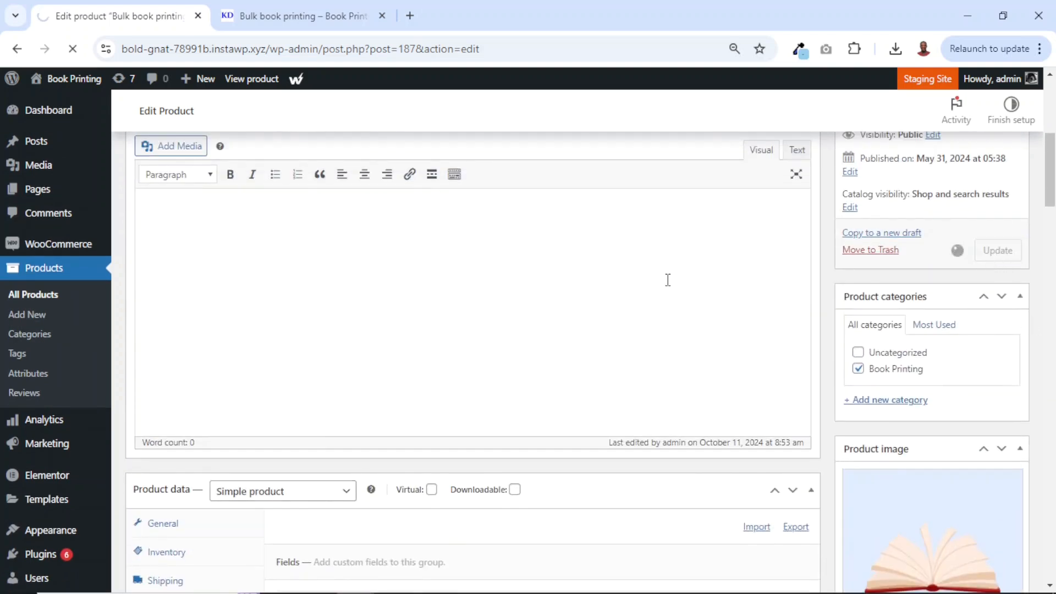
left_click(263, 21)
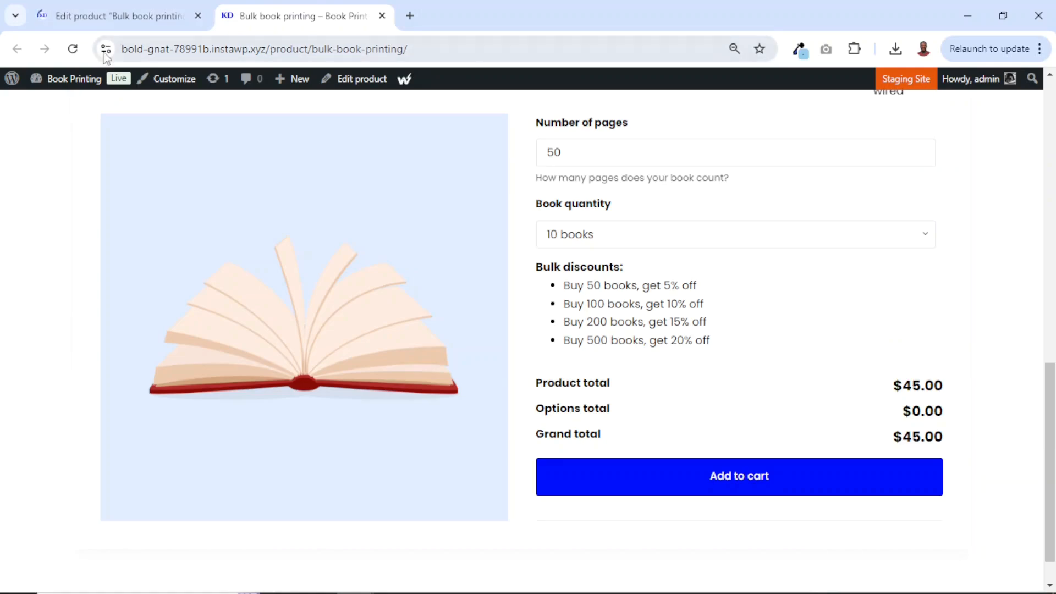
left_click(73, 49)
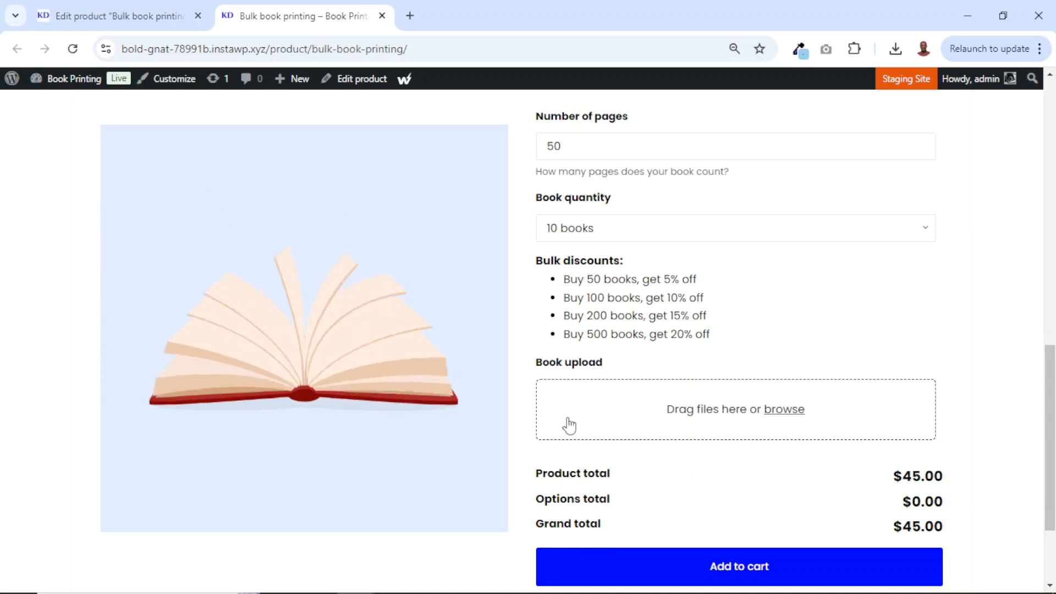
Return to the product editor and give the Book upload custom field the instructions "Allowed file types: doc, docx, pdf".
left_click(110, 17)
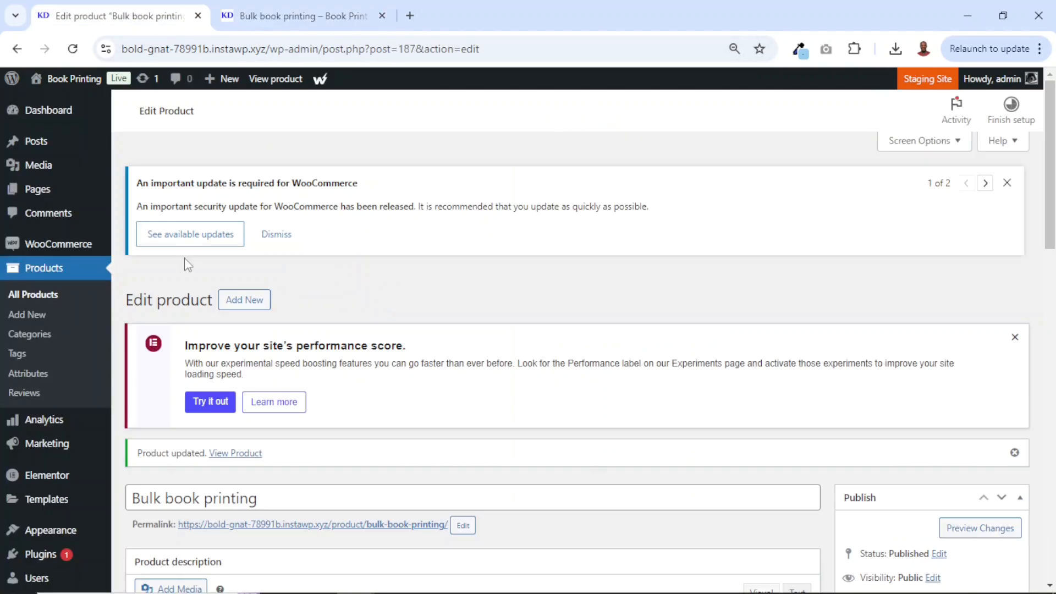
scroll(184, 265, "down", 10)
scroll(186, 267, "down", 1)
left_click(170, 425)
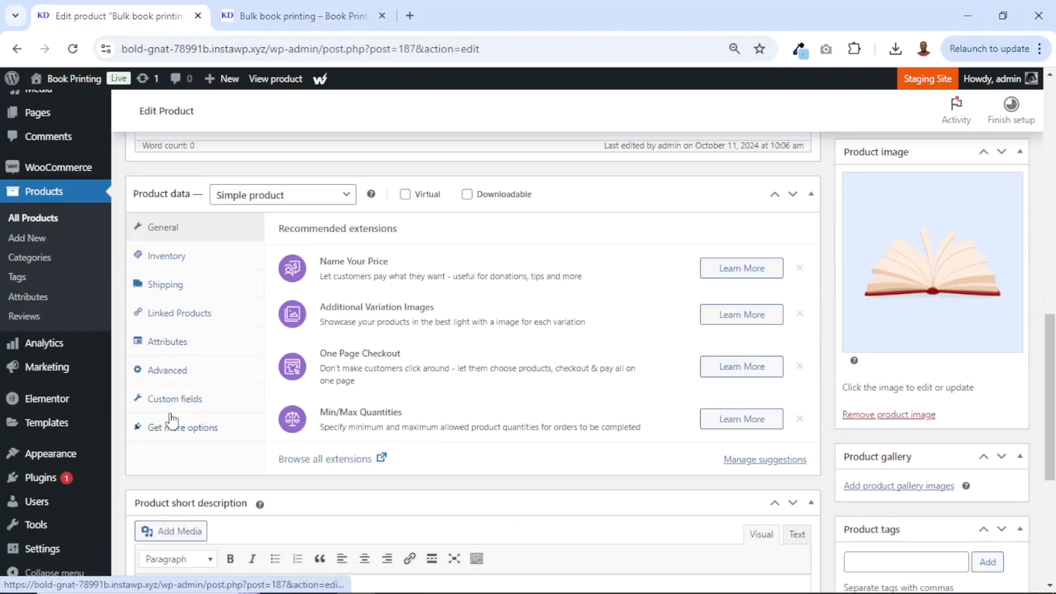
scroll(352, 401, "down", 10)
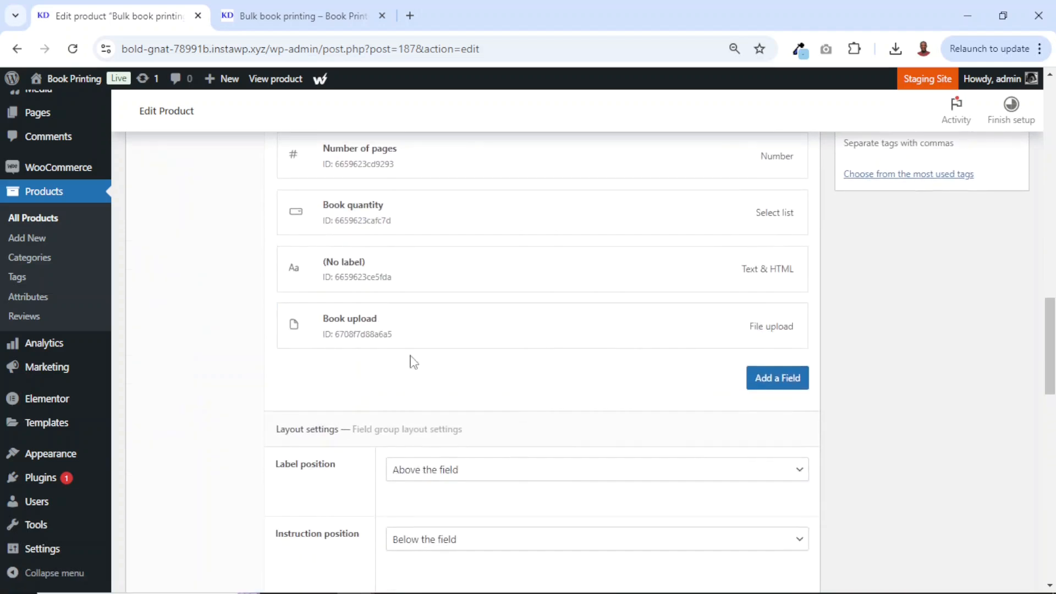
left_click(462, 335)
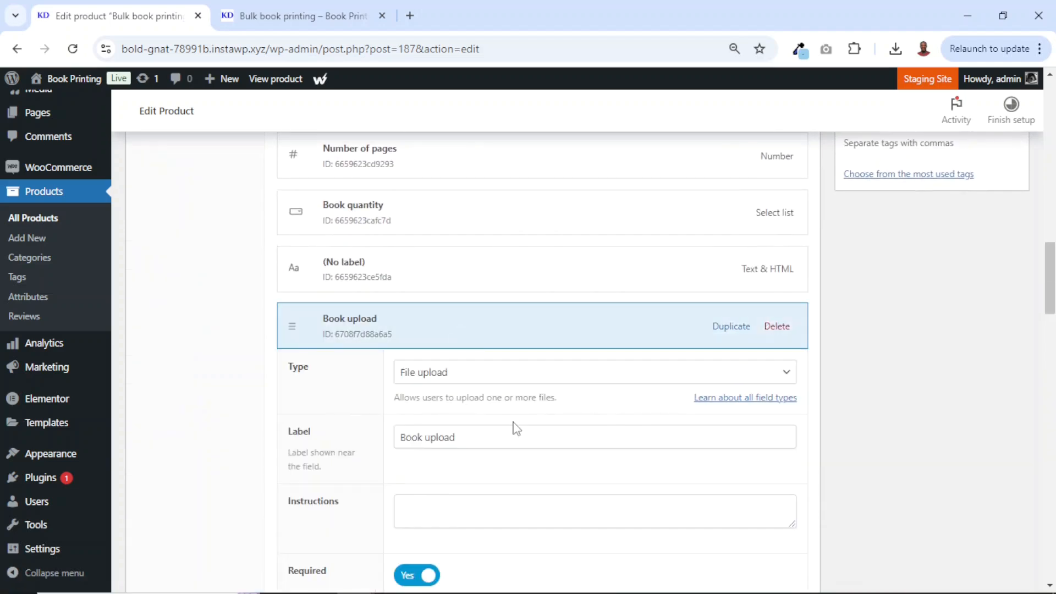
scroll(514, 422, "down", 2)
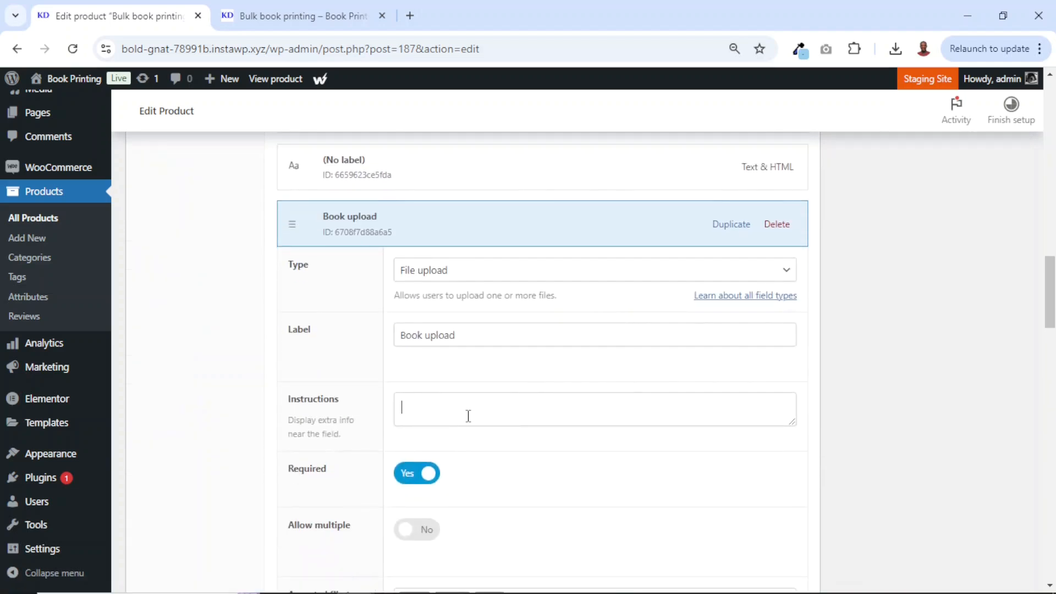
type("owed file types: doc")
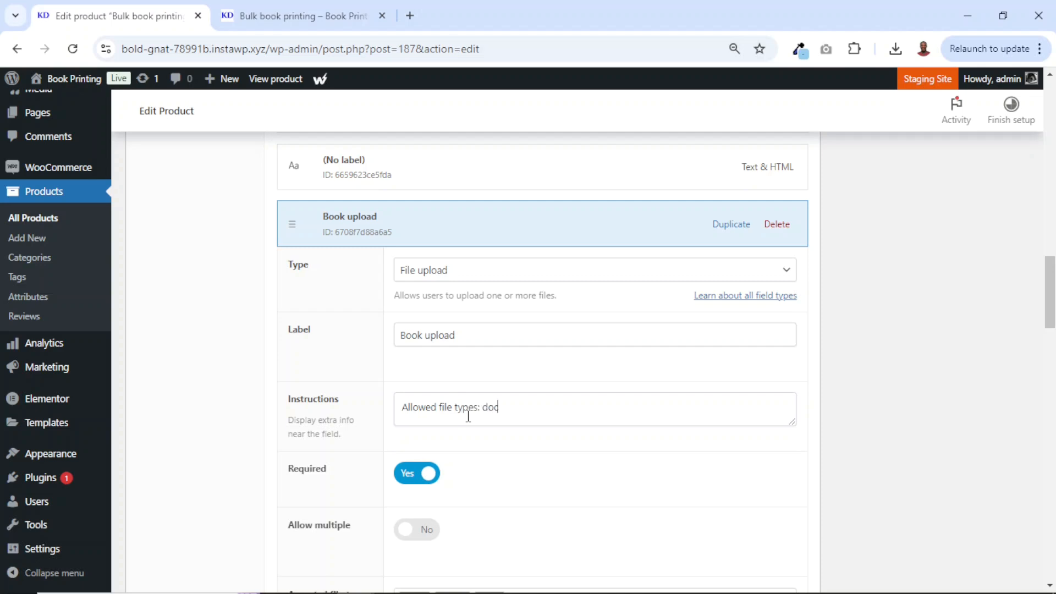
type(", docx, pdf")
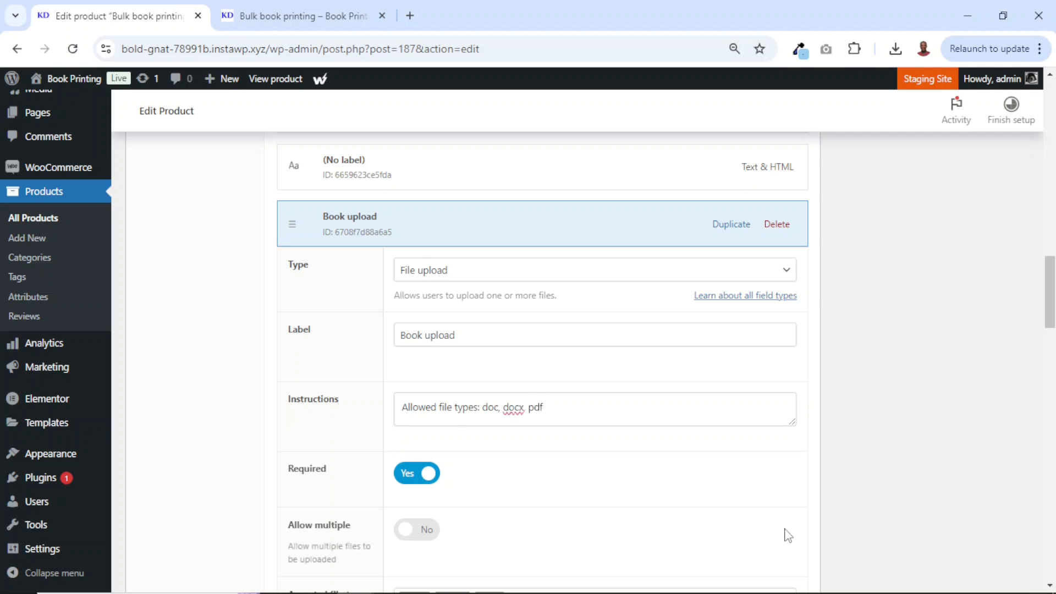
Update the product and reload its live page to check the instructions under the Book upload field.
scroll(872, 423, "up", 10)
left_click(995, 189)
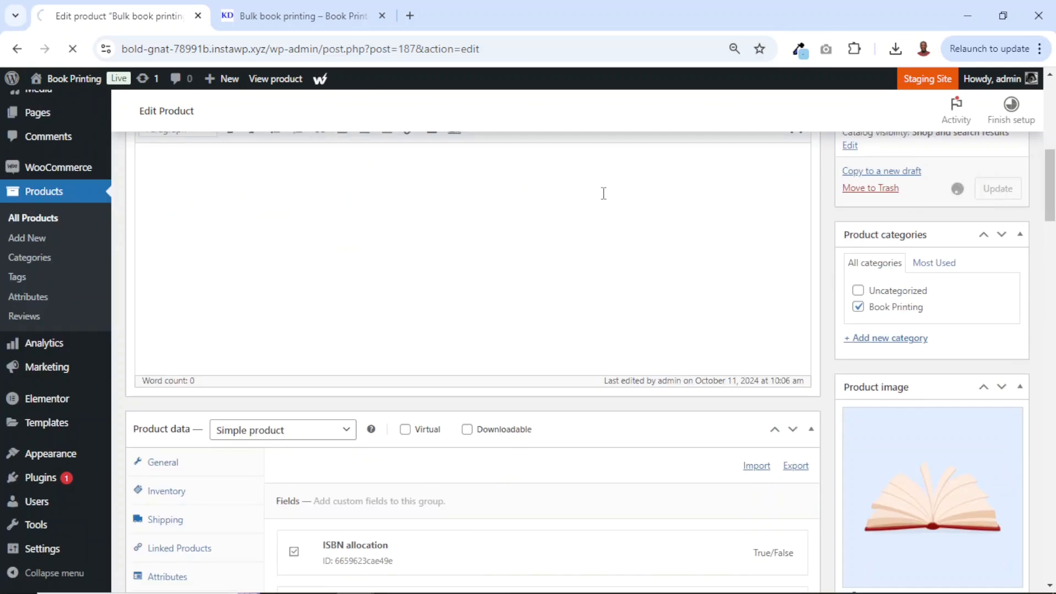
left_click(234, 14)
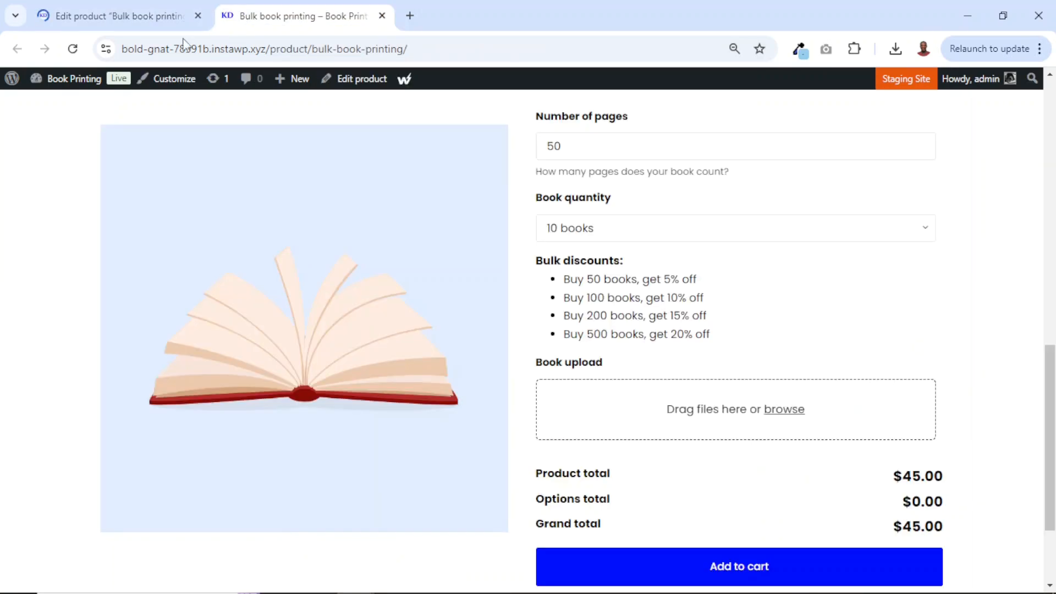
left_click(73, 48)
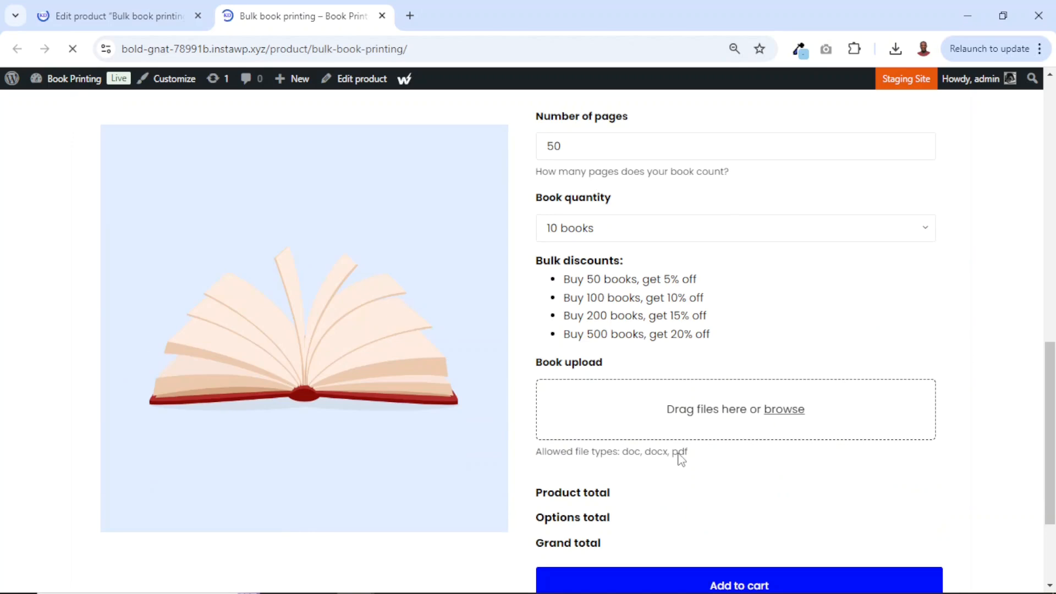
left_click_drag(562, 456, 700, 459)
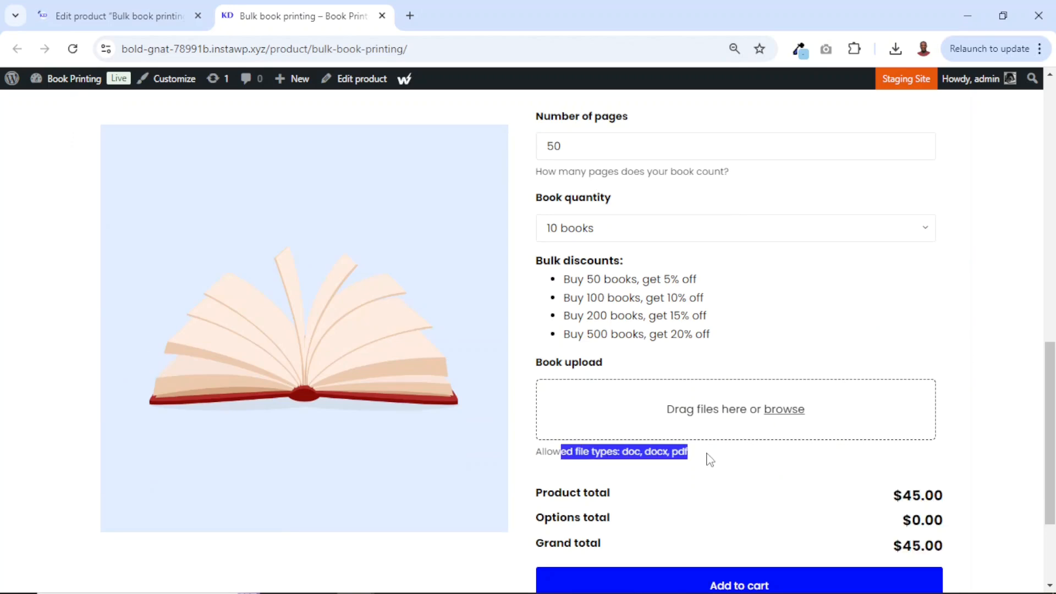
scroll(783, 235, "up", 5)
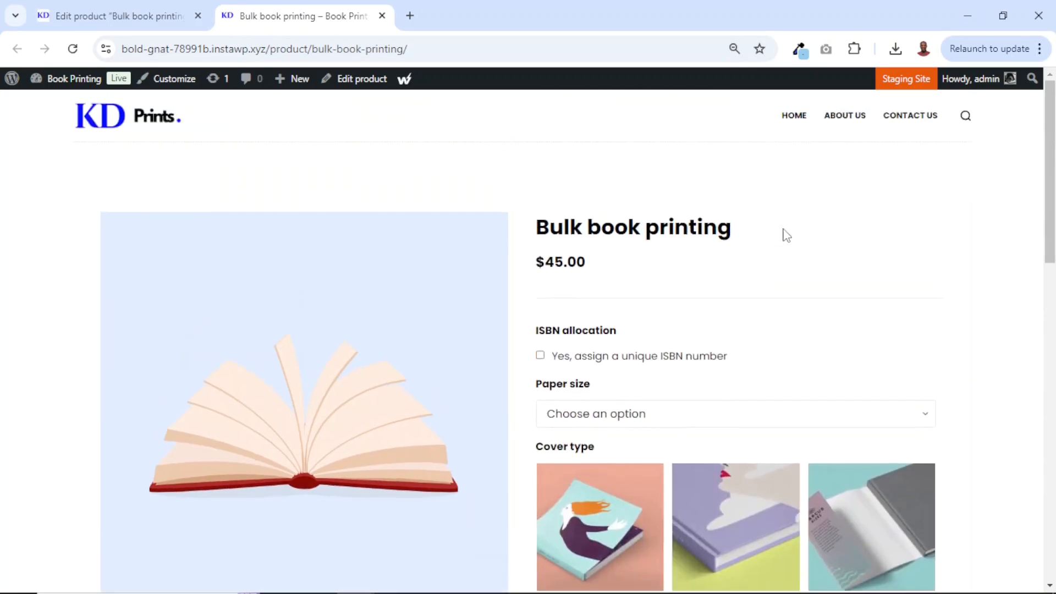
Look over the live Bulk book printing product page and copy its web address.
scroll(785, 235, "down", 8)
scroll(786, 235, "up", 8)
scroll(786, 235, "down", 8)
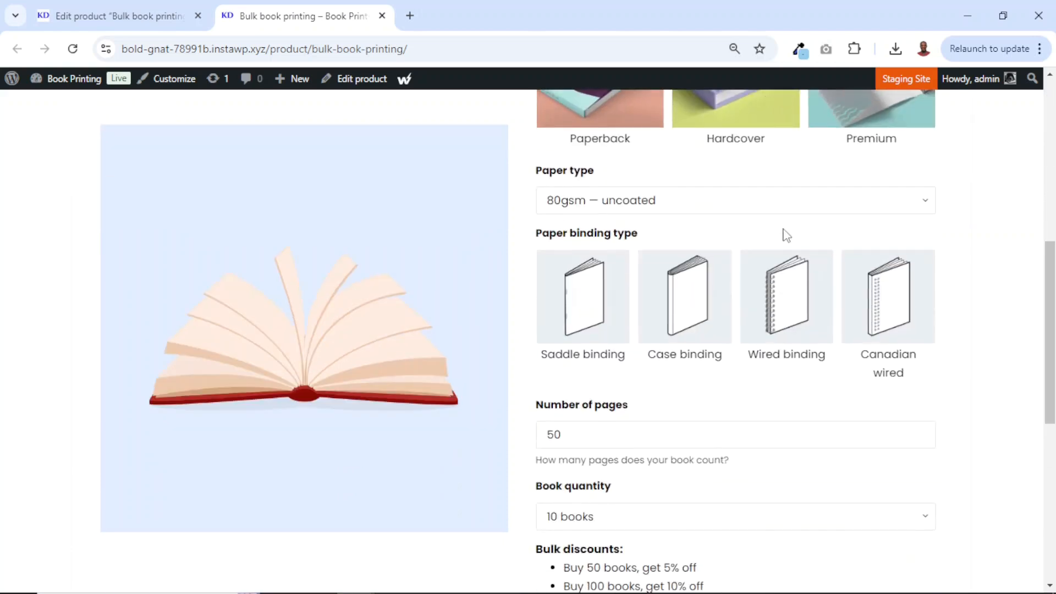
scroll(786, 235, "up", 8)
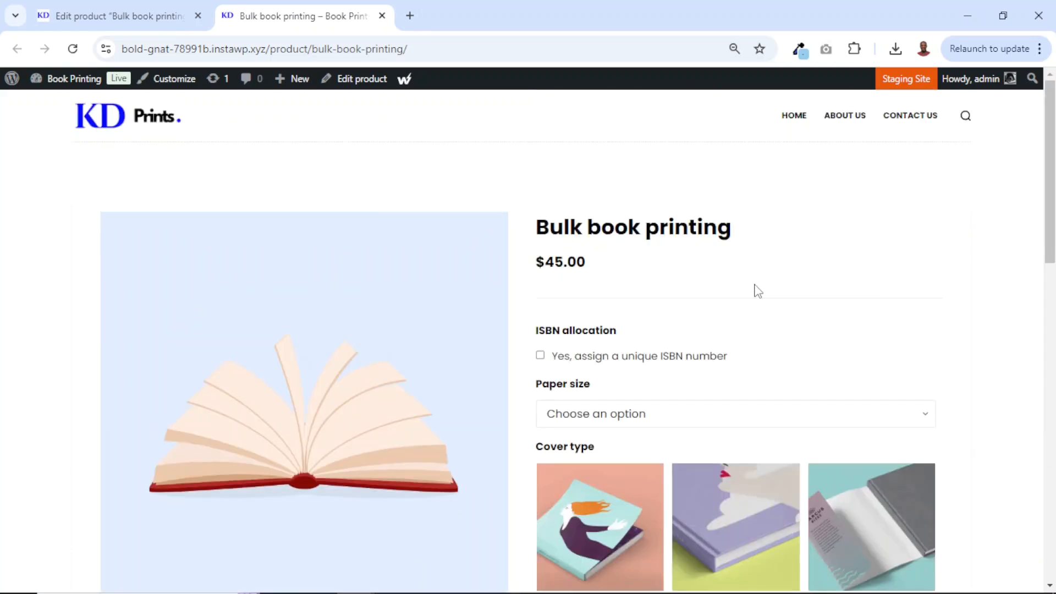
scroll(754, 290, "down", 3)
scroll(754, 290, "up", 3)
left_click(454, 48)
right_click(453, 48)
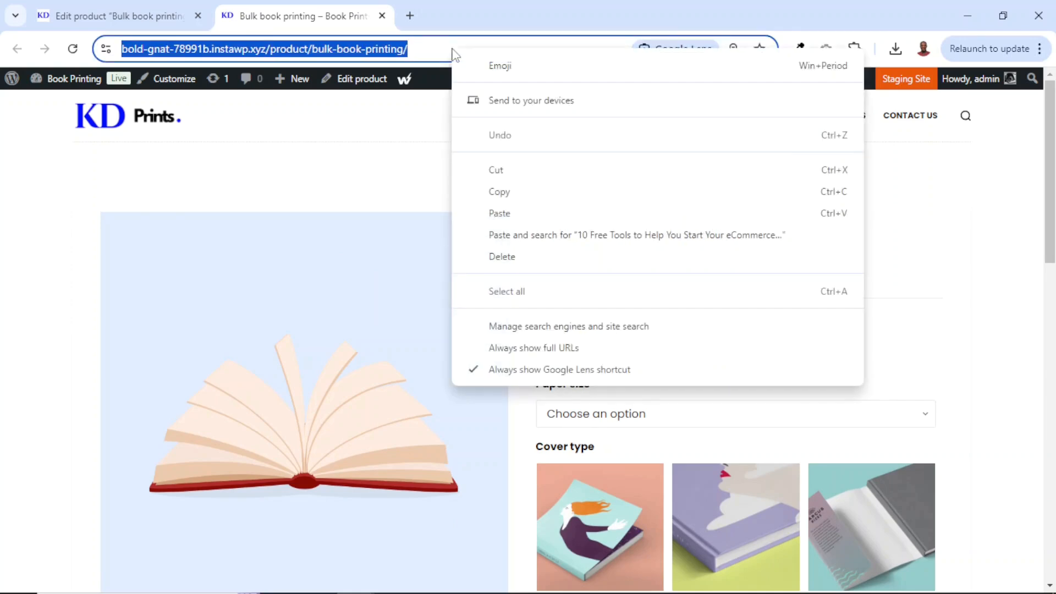
left_click(519, 194)
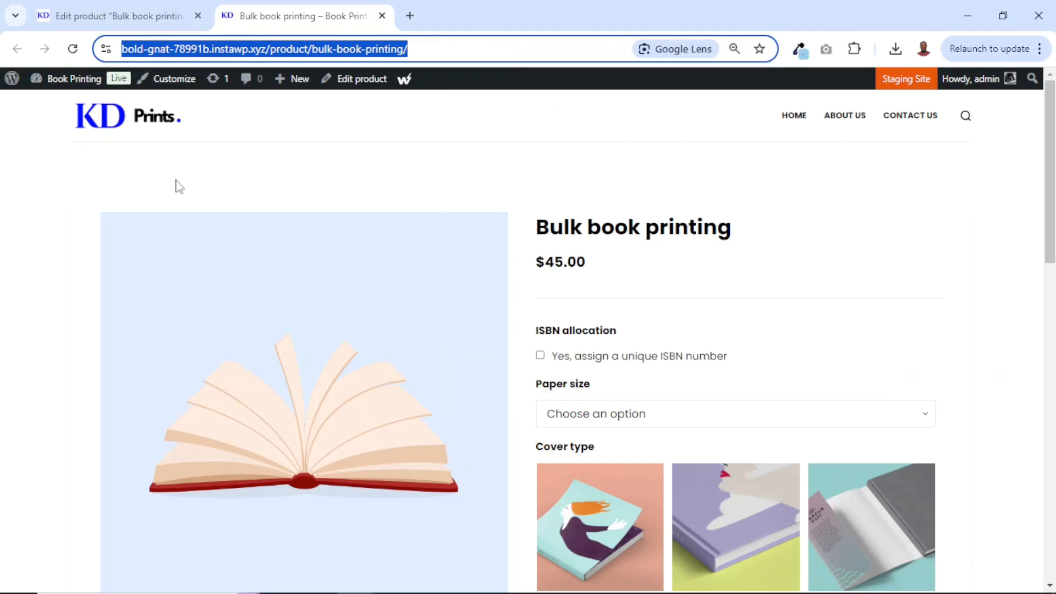
Open the Home page in Elementor and link the "Print Your Book" button under "Your Premier Book Printing Partner" to the copied product address.
left_click(792, 122)
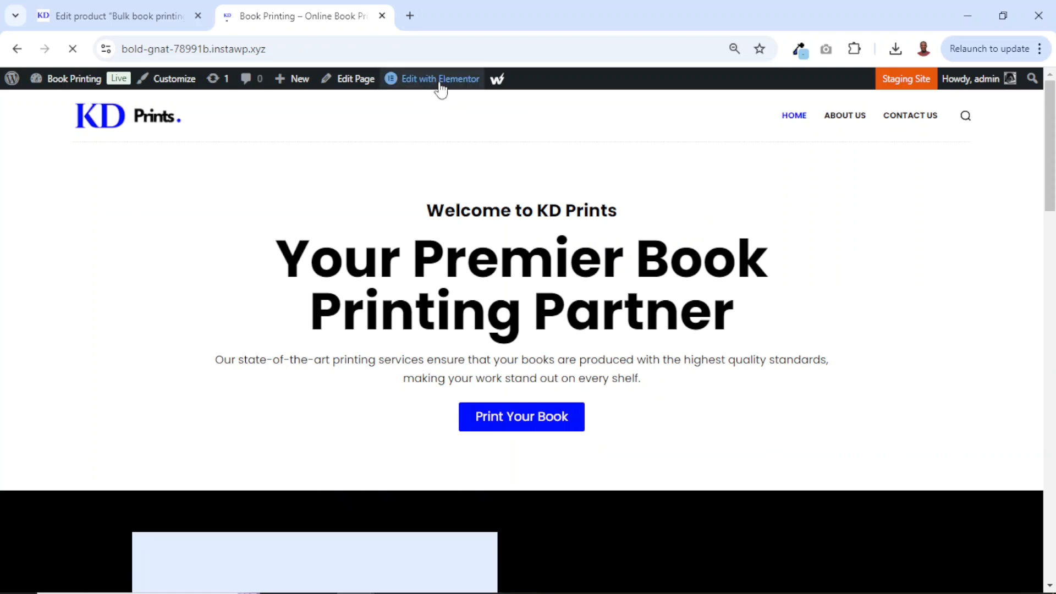
mouse_move(431, 87)
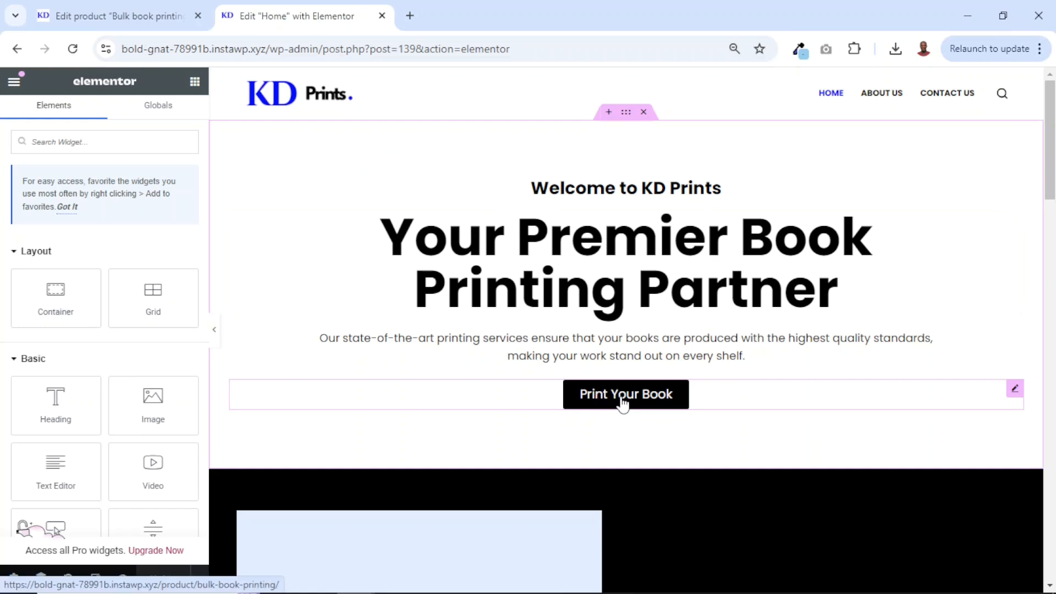
left_click(623, 405)
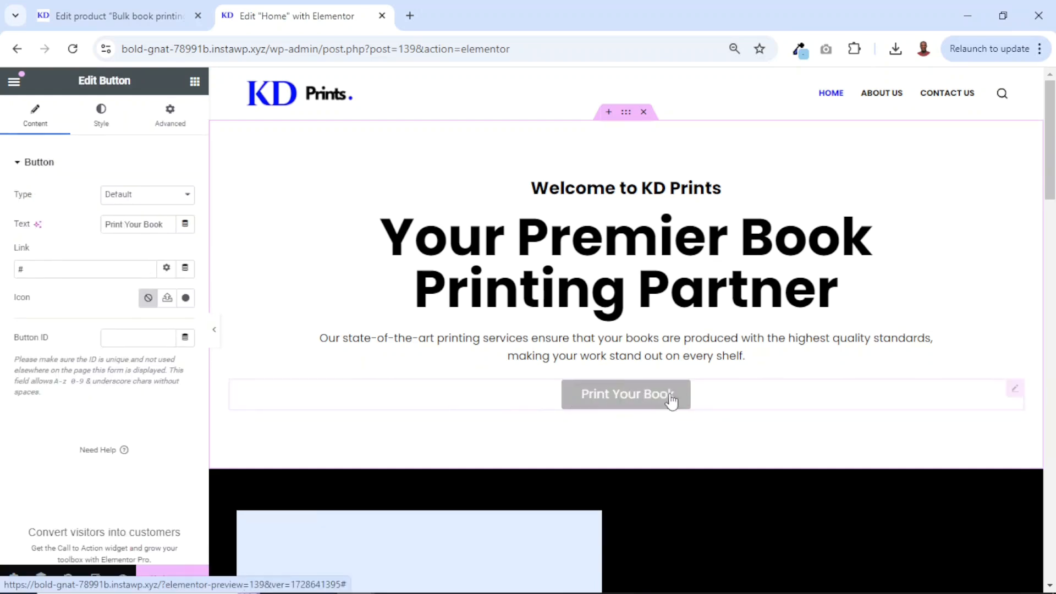
left_click_drag(98, 271, 2, 283)
key("ctrl+v")
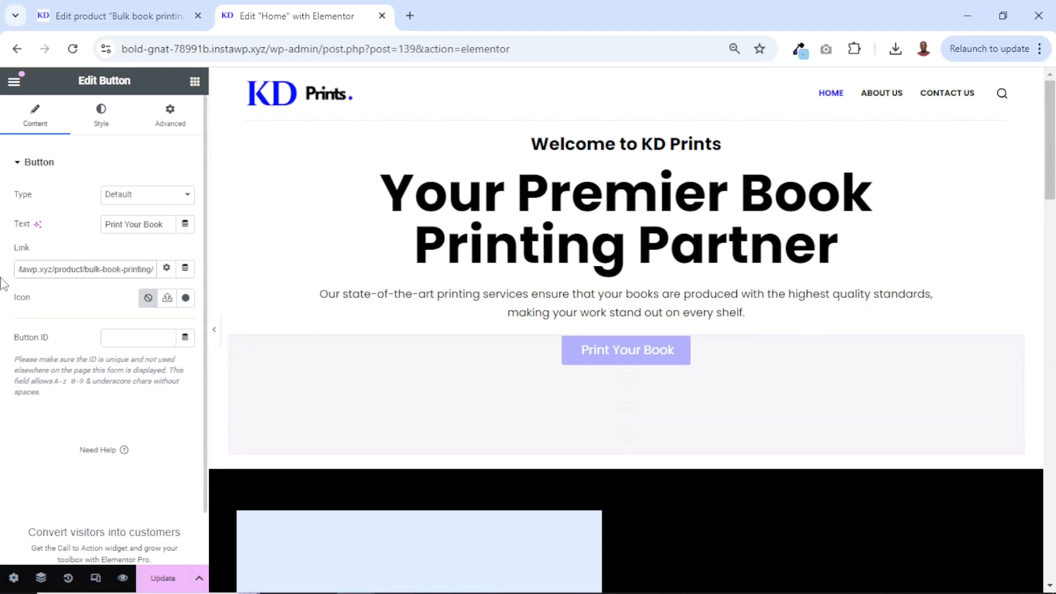
Link the "Print Your Book" button in the "Why Choose KD Prints?" section to the copied product address.
scroll(363, 352, "down", 4)
scroll(363, 352, "down", 7)
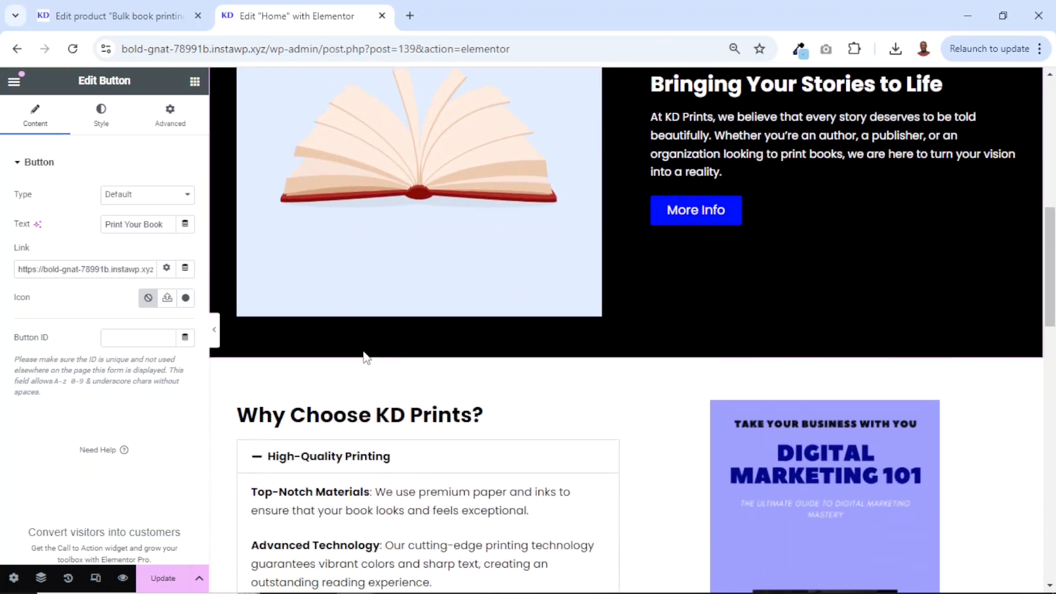
left_click(303, 417)
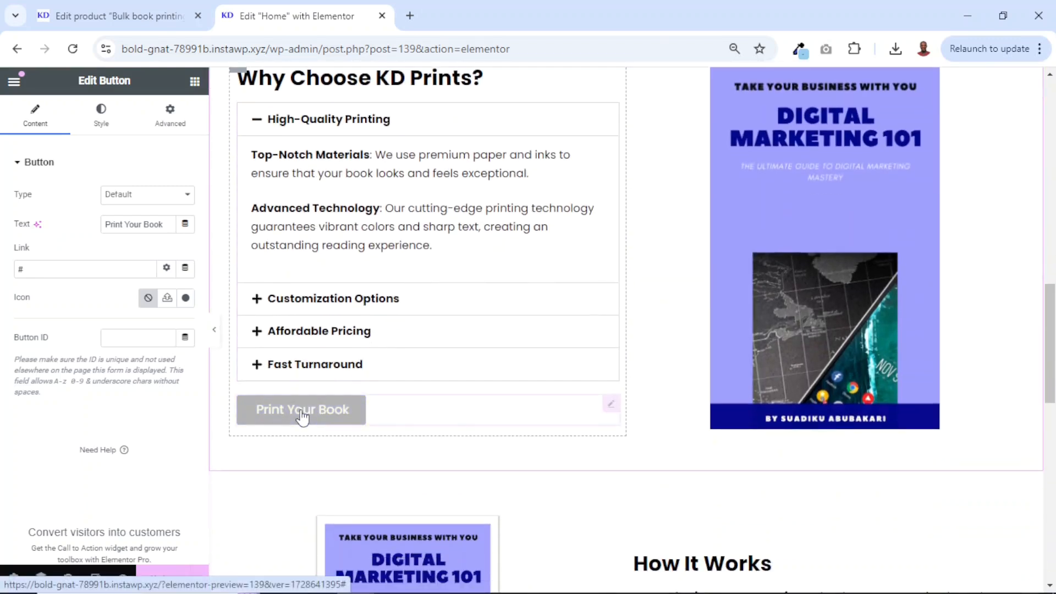
double_click(59, 267)
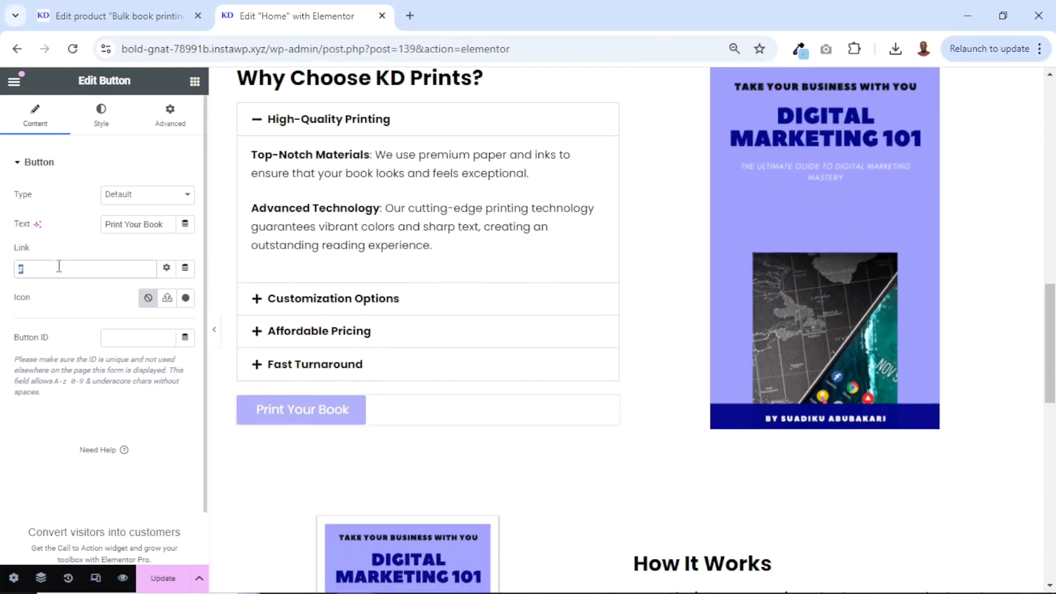
key("ctrl+v")
Link the "Print Your Book" button in the "How It Works" section to the copied product address.
scroll(528, 490, "down", 6)
scroll(528, 489, "down", 2)
left_click(713, 309)
left_click(75, 269)
key("ctrl+v")
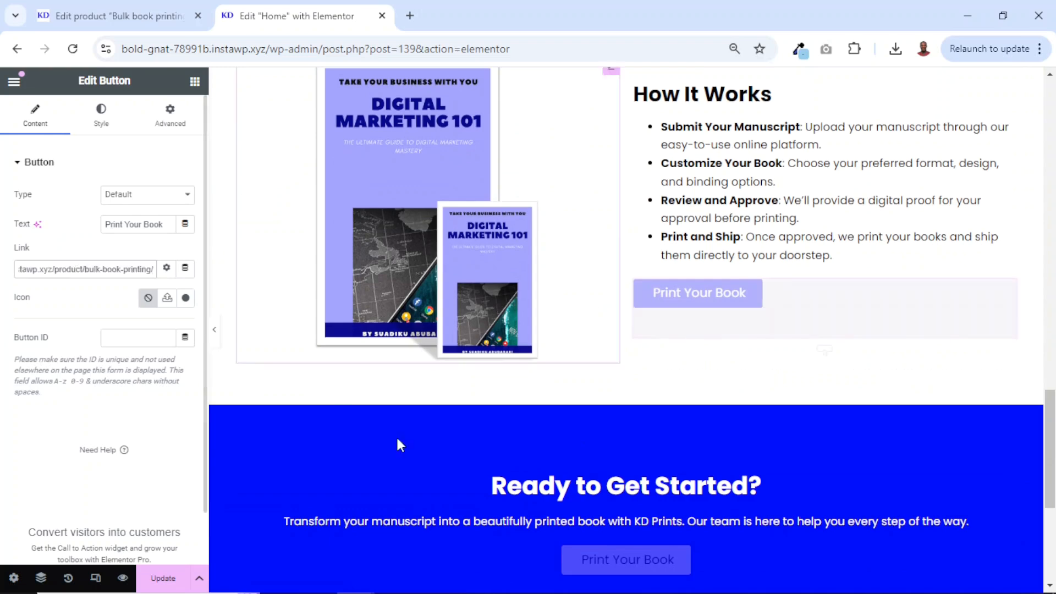
Link the "Print Your Book" button in the "Ready to Get Started?" section to the copied product address and update the Home page.
scroll(490, 490, "down", 5)
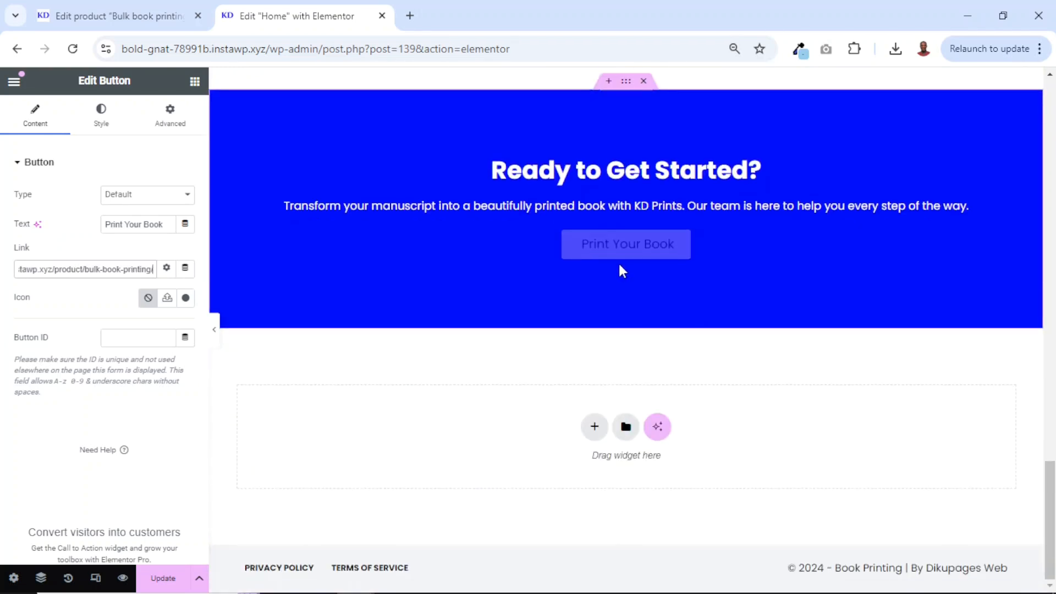
left_click(614, 249)
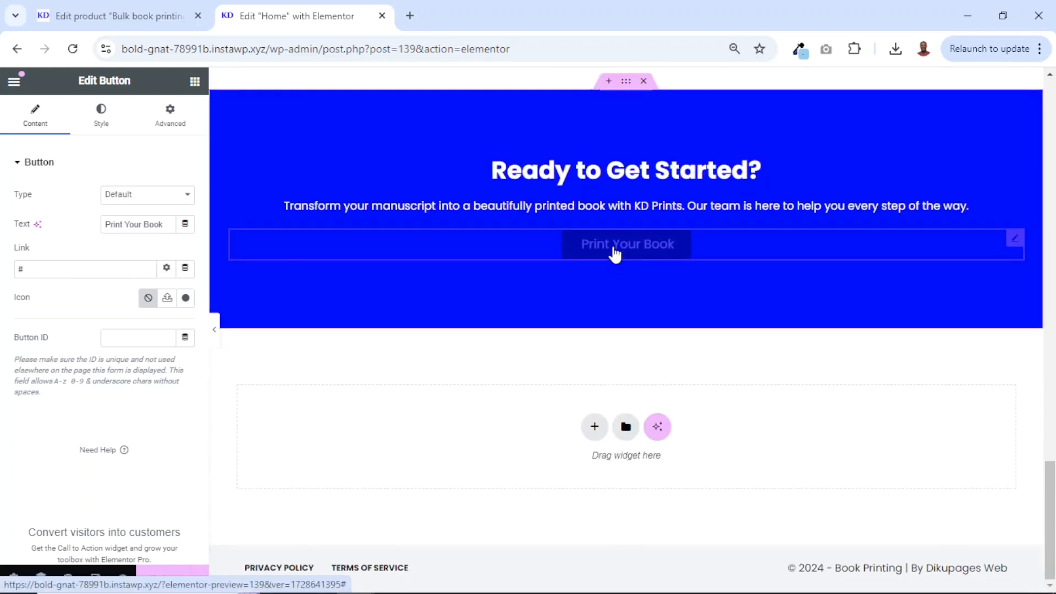
left_click(106, 270)
key("ctrl+a")
key("ctrl+v")
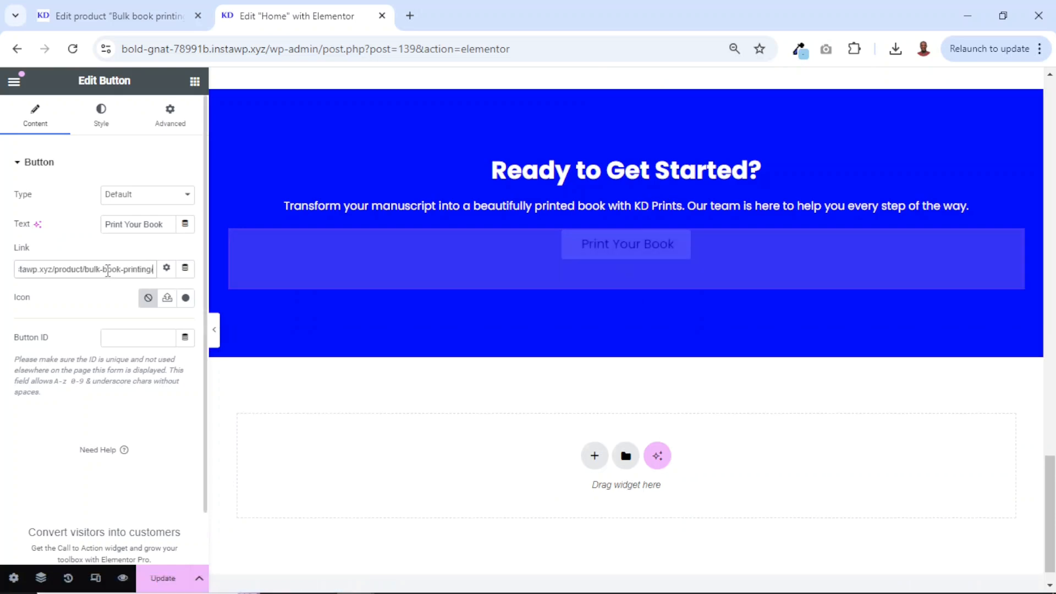
left_click(173, 580)
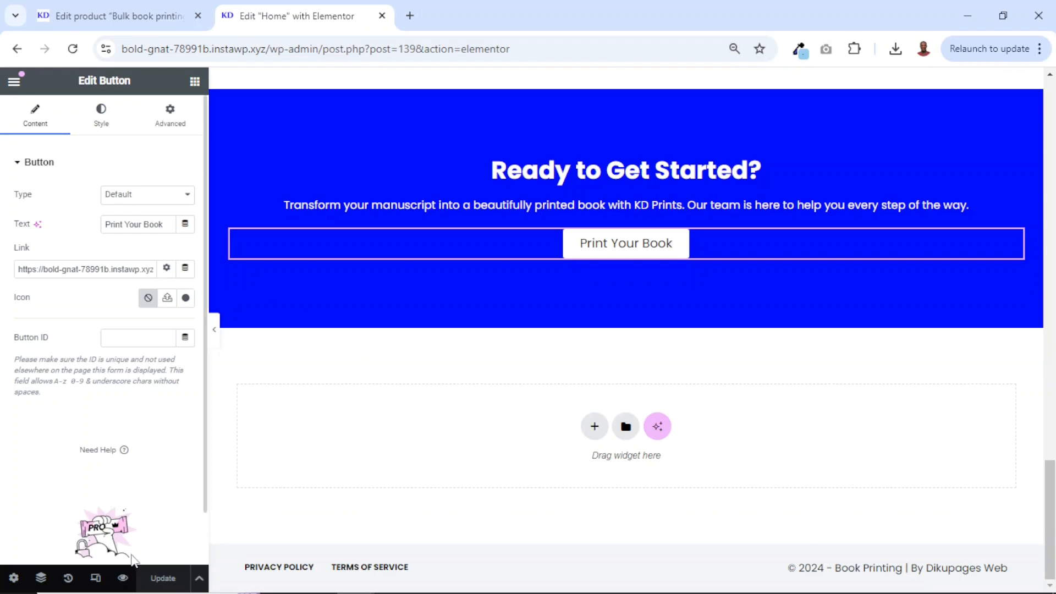
Preview the Home page and follow the hero section's "Print Your Book" button to check that its link works.
left_click(123, 578)
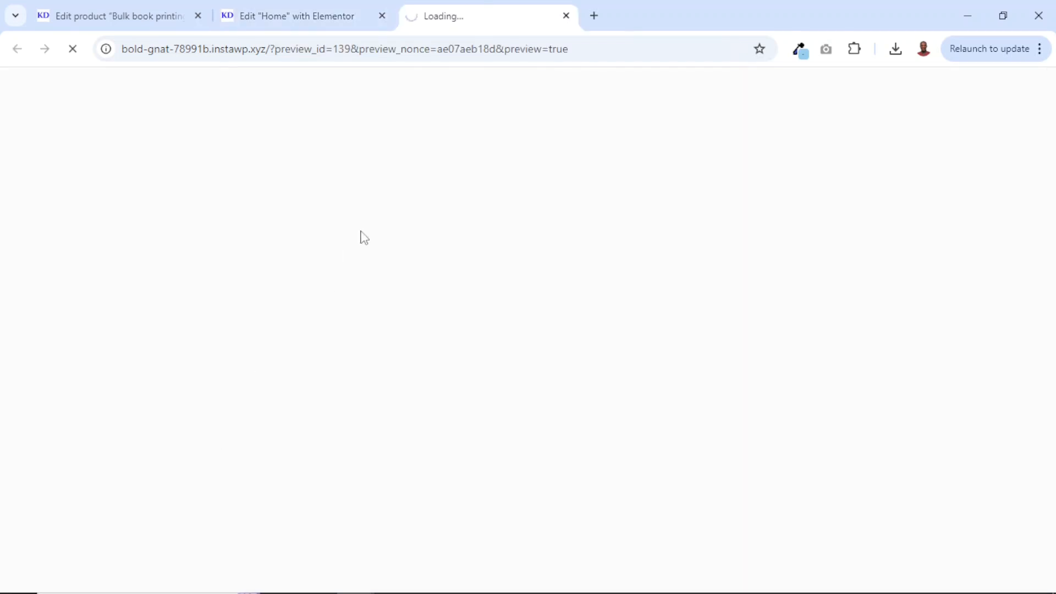
scroll(550, 396, "down", 1)
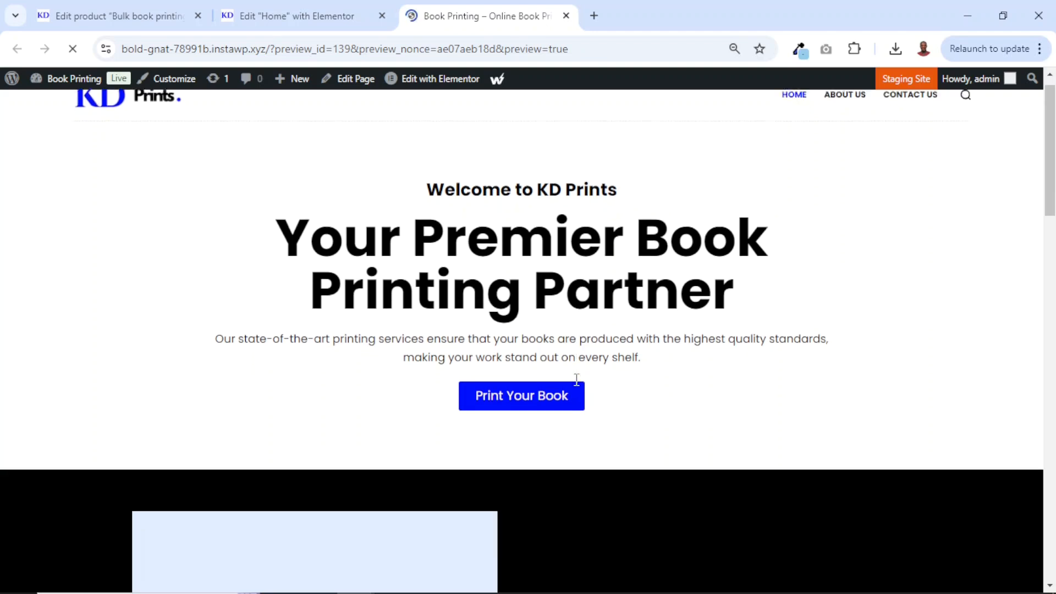
left_click(521, 391)
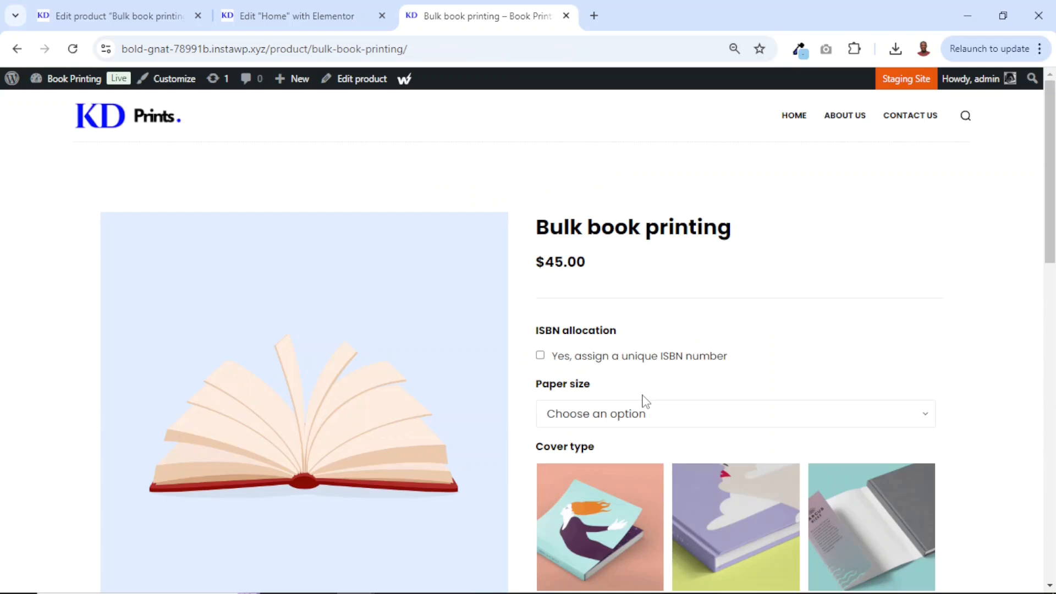
scroll(642, 399, "down", 15)
scroll(642, 401, "up", 15)
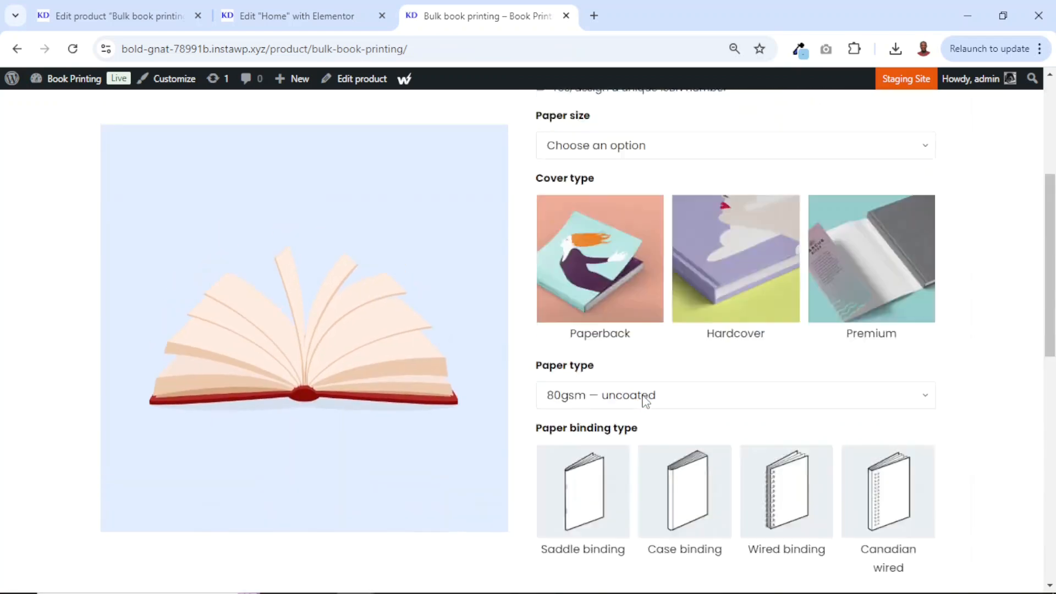
Close the product editor and Elementor tabs and look through the custom fields on the live product page.
left_click(198, 15)
left_click(198, 15)
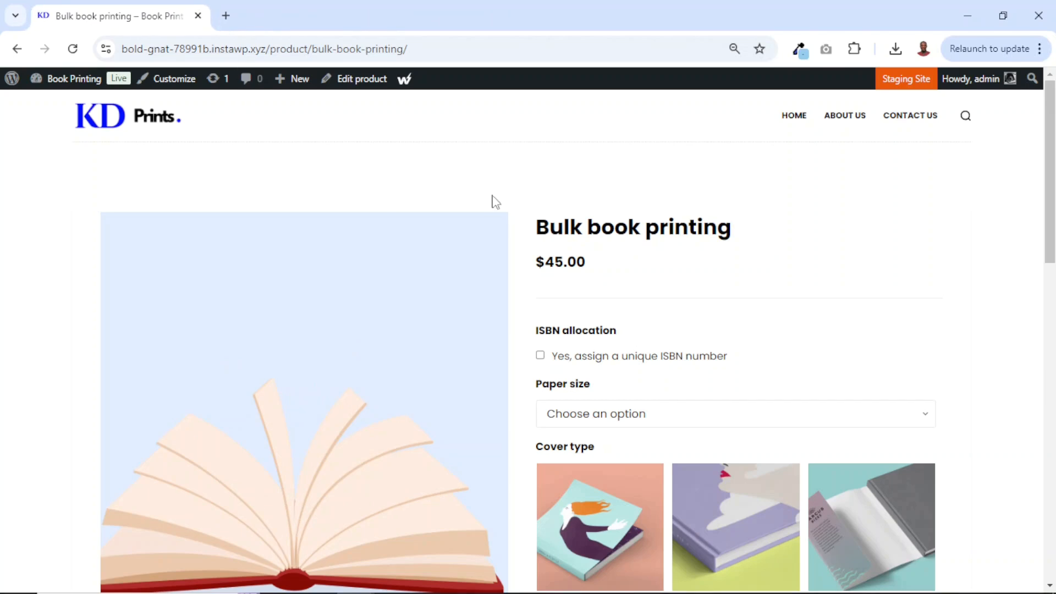
scroll(796, 272, "down", 5)
scroll(796, 273, "up", 5)
scroll(856, 326, "down", 2)
scroll(858, 326, "up", 2)
scroll(858, 328, "down", 5)
scroll(858, 327, "up", 5)
scroll(715, 353, "down", 8)
scroll(716, 354, "up", 3)
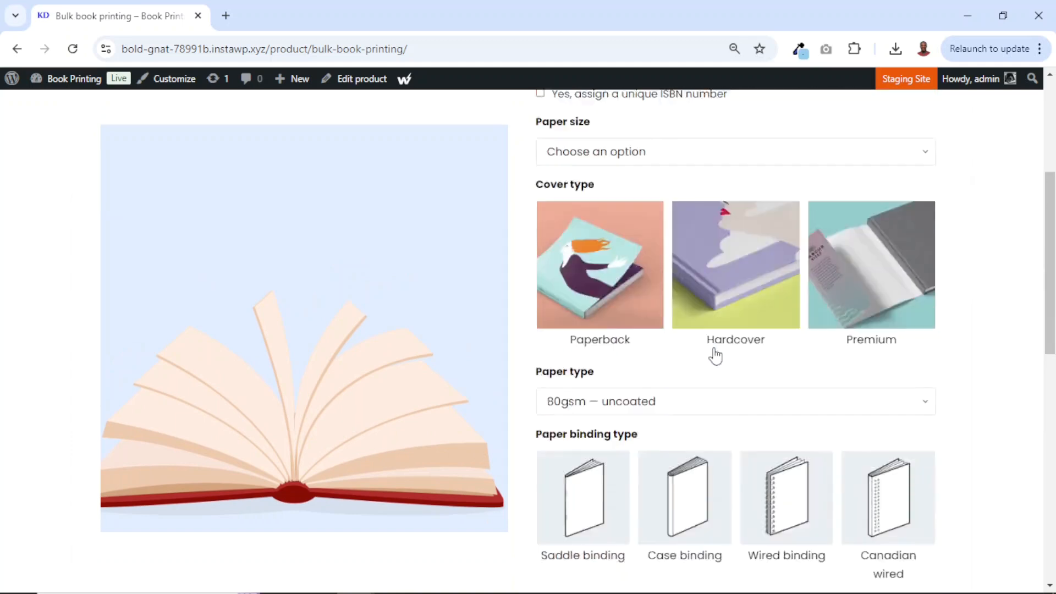
scroll(716, 355, "up", 5)
Compare the grand total above the cart button with the product's base price under its title.
scroll(714, 352, "down", 10)
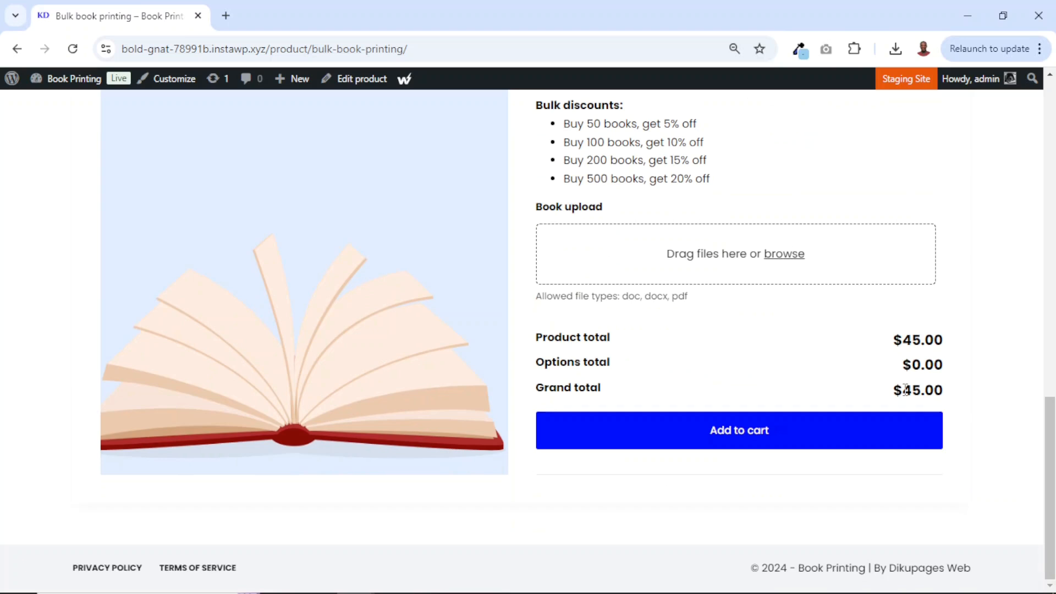
left_click_drag(896, 393, 943, 394)
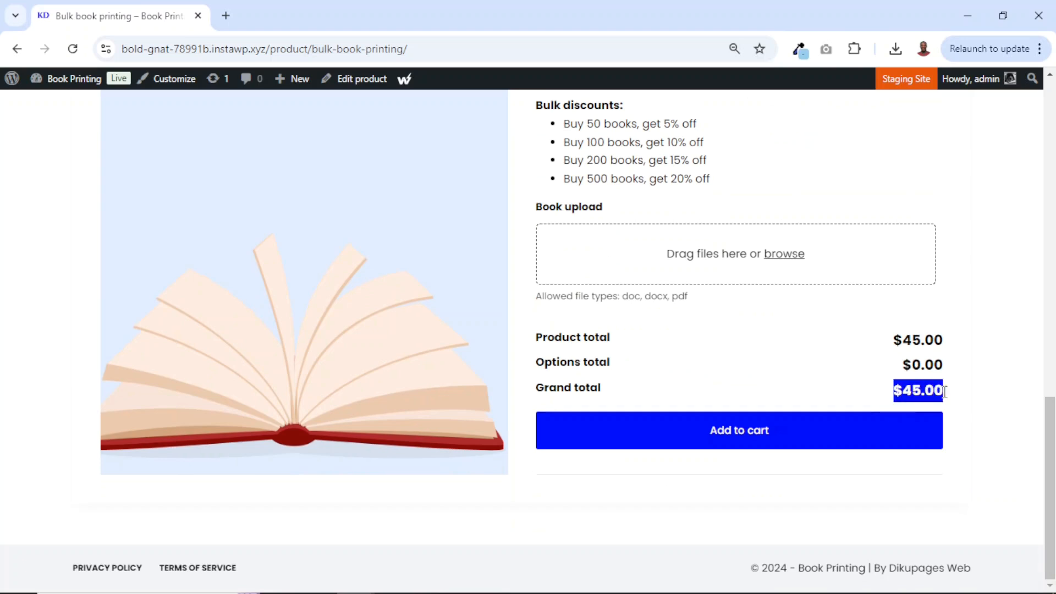
left_click(945, 397)
scroll(858, 362, "up", 15)
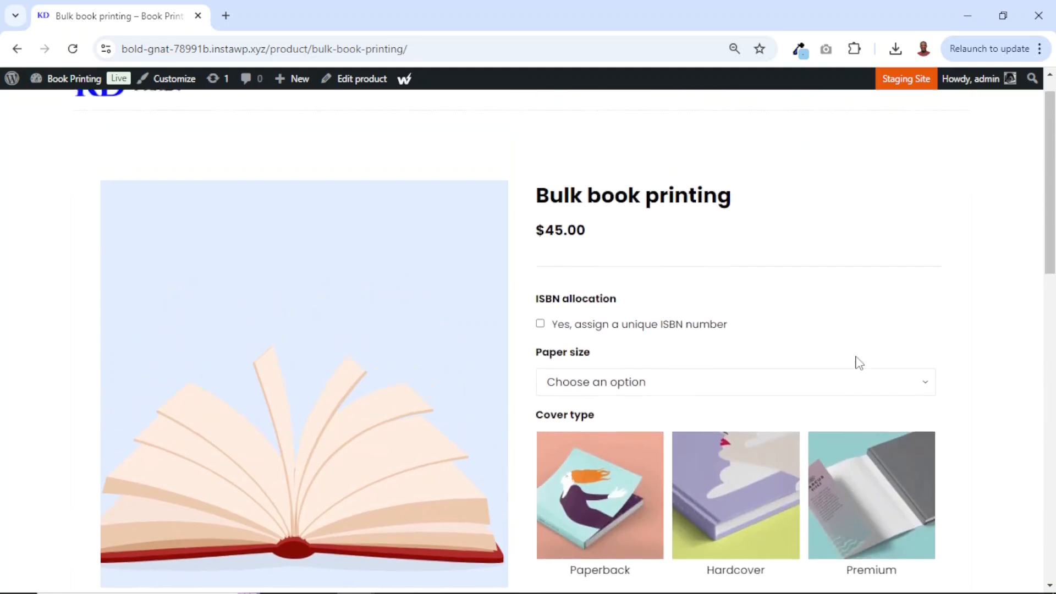
left_click_drag(541, 261, 590, 266)
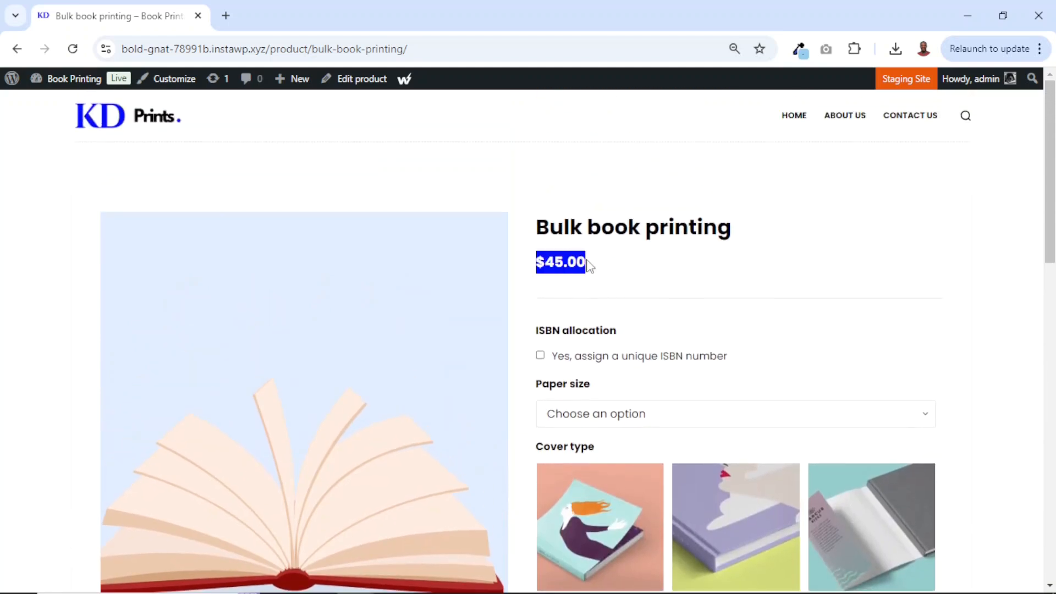
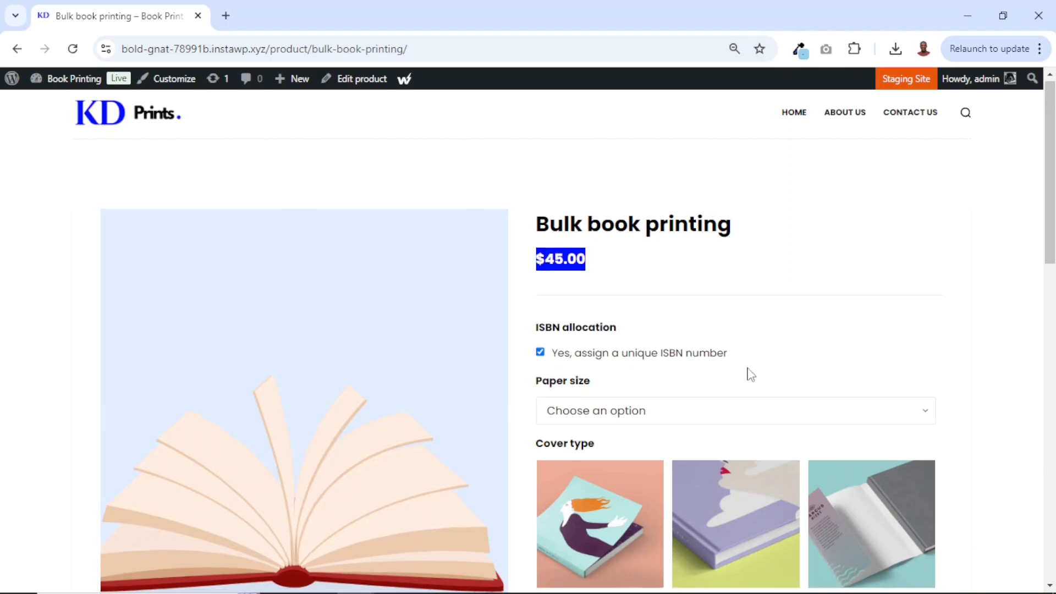
Check the options total and grand total with the unique ISBN number option selected.
scroll(750, 374, "down", 10)
scroll(750, 375, "down", 3)
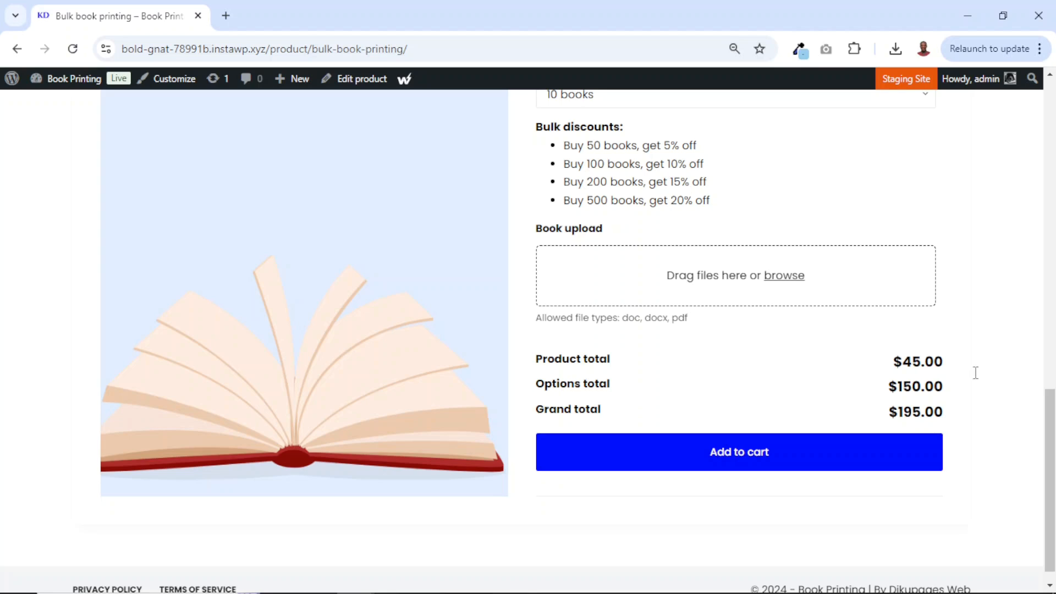
left_click_drag(886, 386, 945, 384)
left_click(946, 384)
triple_click(944, 388)
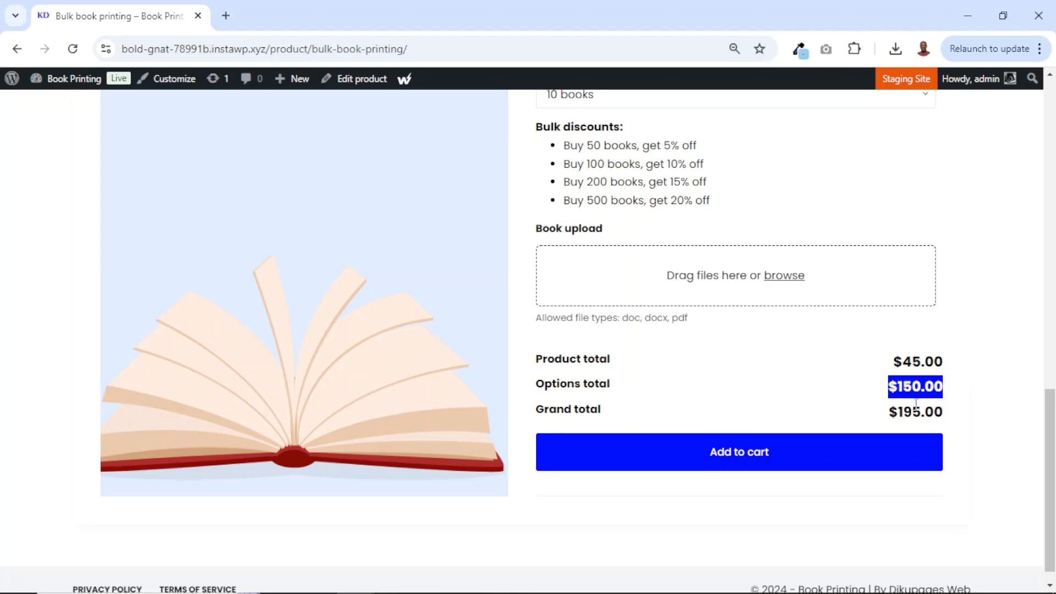
left_click(892, 416)
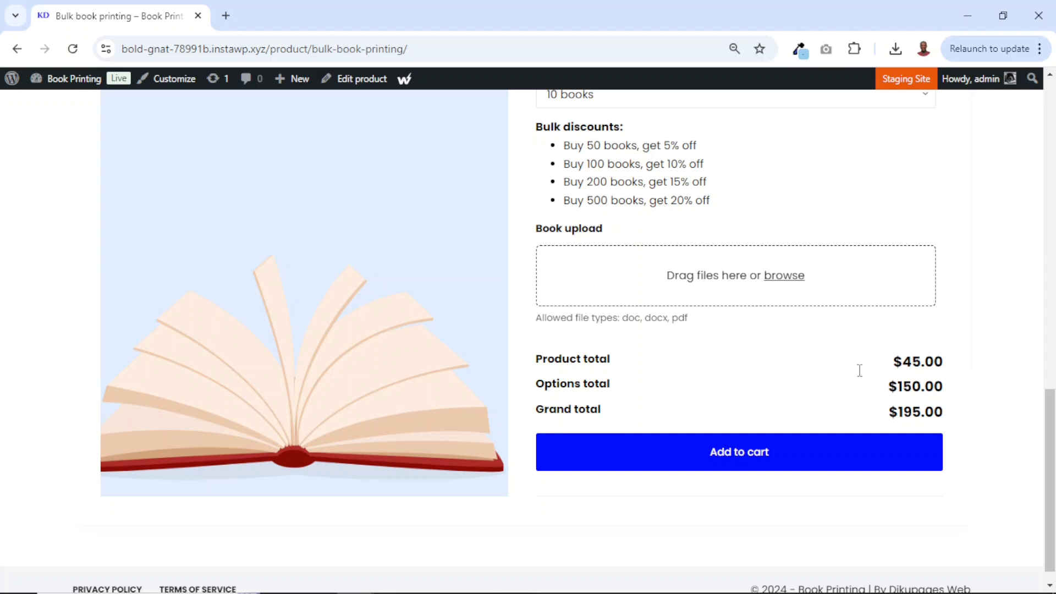
Set the paper size to A4, trying A5 as well, and check the totals with A4 selected.
scroll(760, 304, "up", 14)
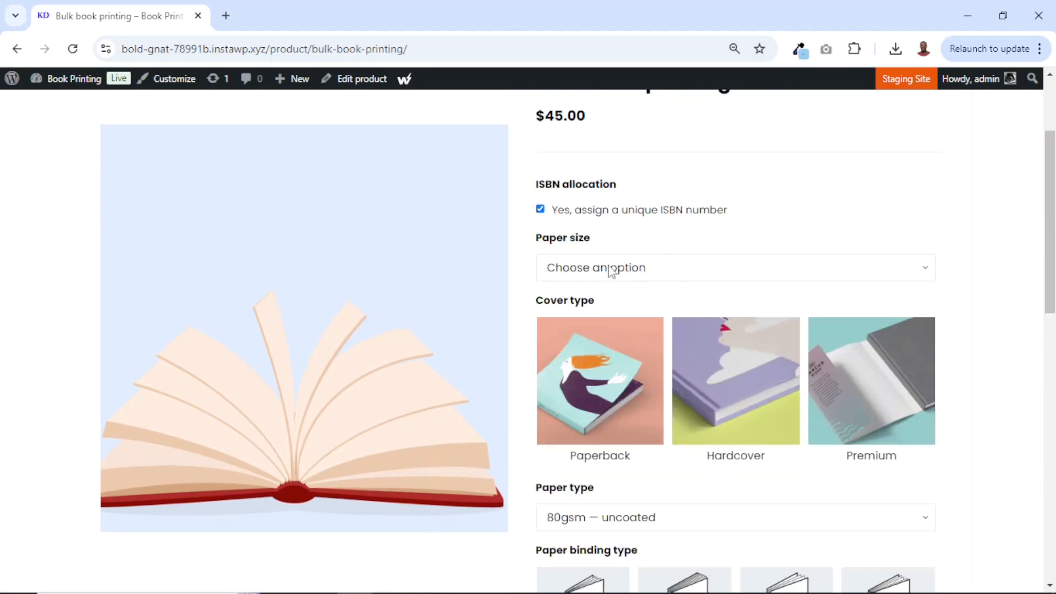
left_click(588, 272)
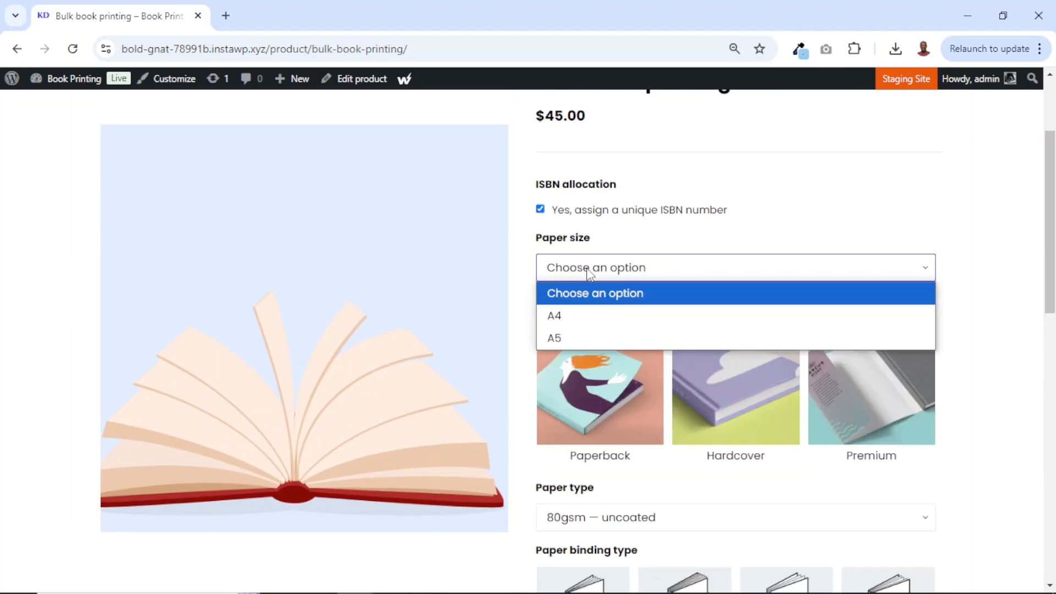
left_click(571, 313)
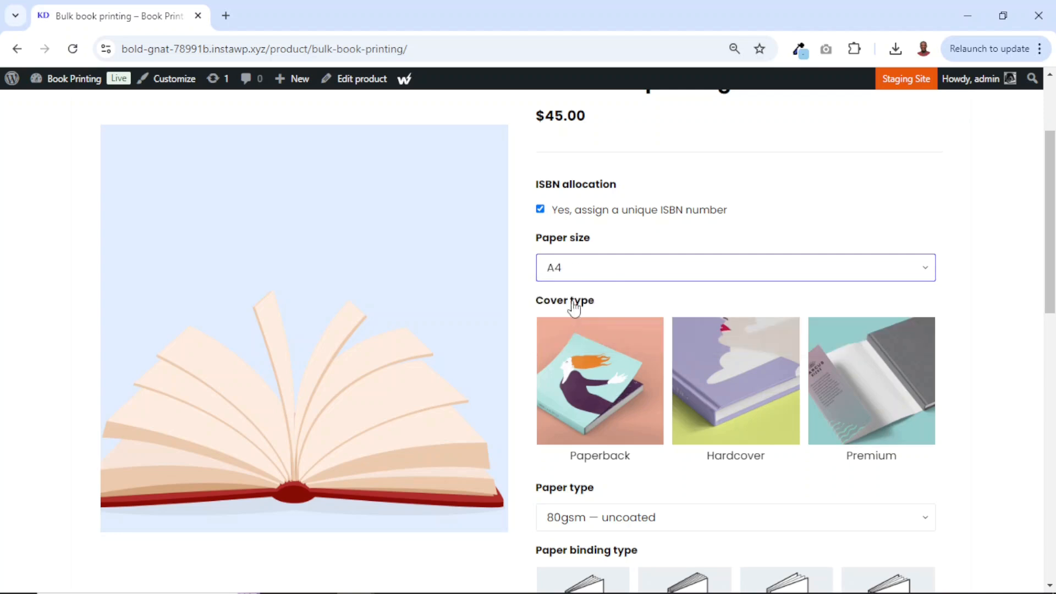
left_click(585, 271)
left_click(577, 335)
left_click(583, 277)
left_click(575, 318)
scroll(576, 325, "down", 15)
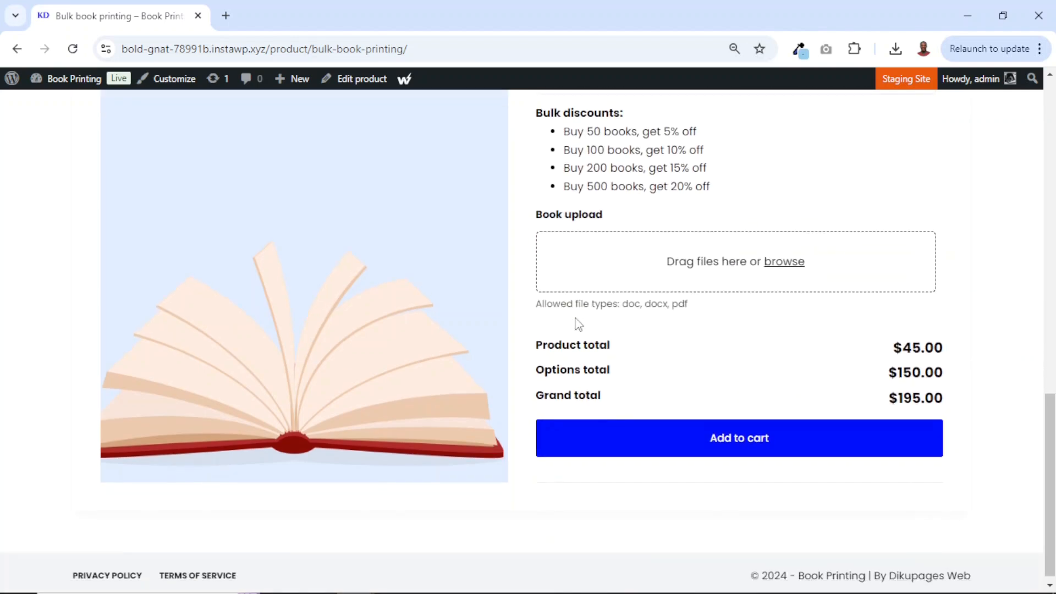
scroll(837, 370, "up", 15)
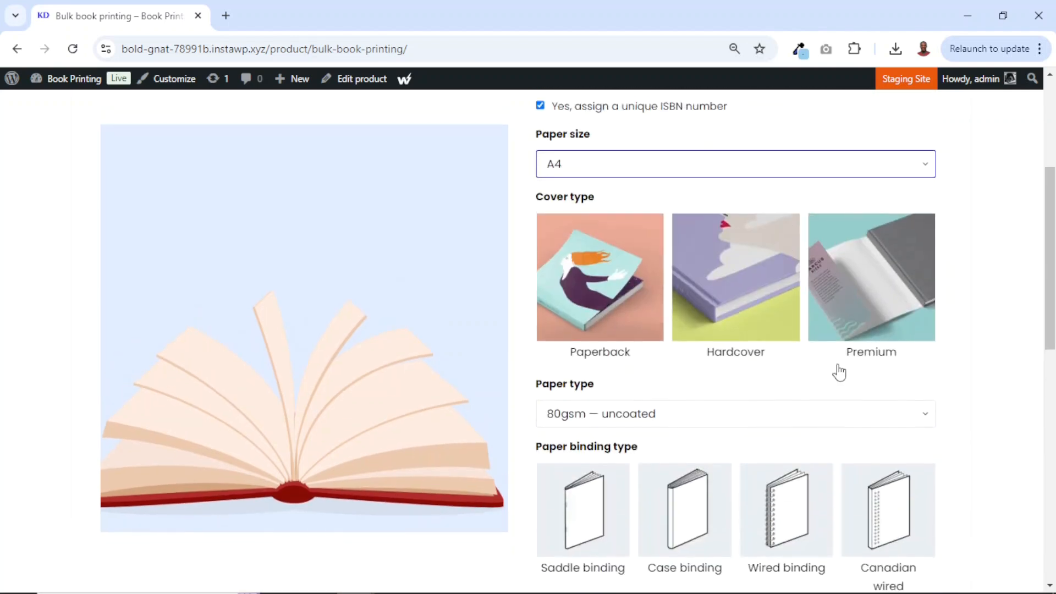
Select the Paperback cover type and check the product, options and grand totals.
left_click(597, 349)
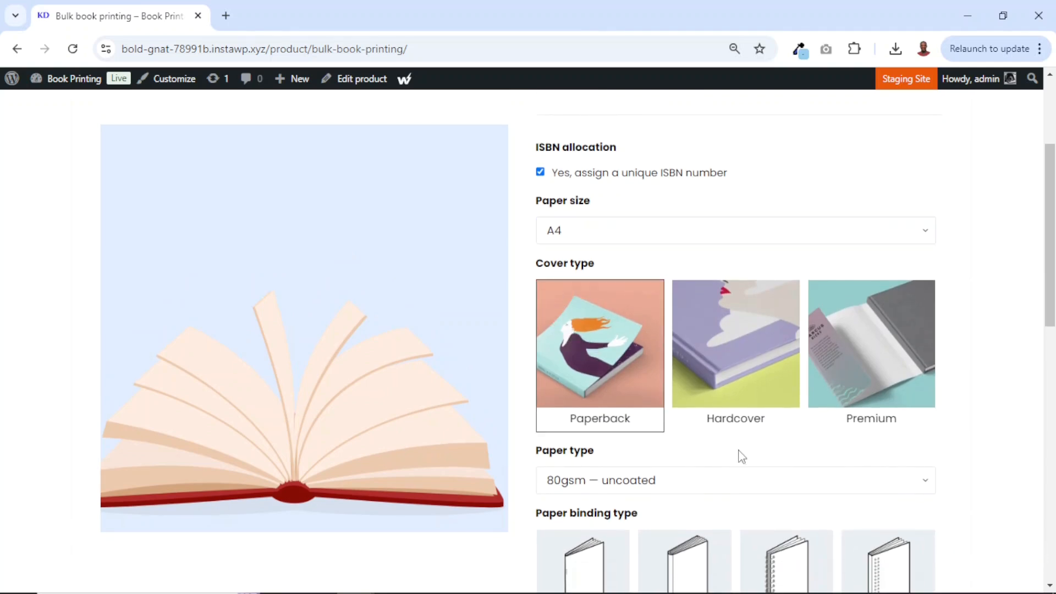
scroll(676, 448, "down", 10)
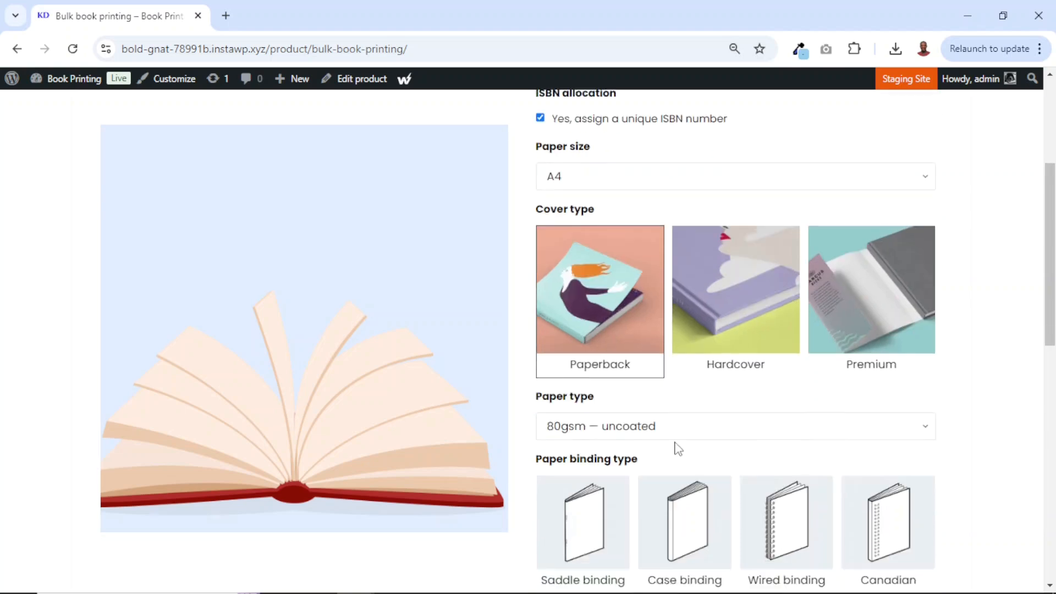
scroll(676, 442, "down", 2)
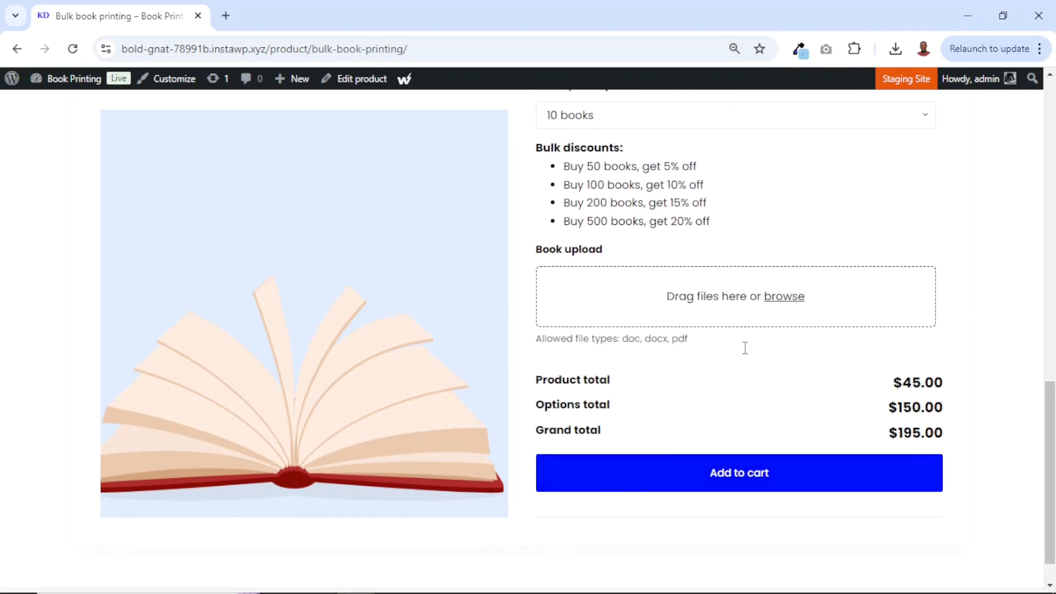
Try the Hardcover and Premium cover types in turn, checking the options total and grand total for each.
scroll(722, 327, "up", 10)
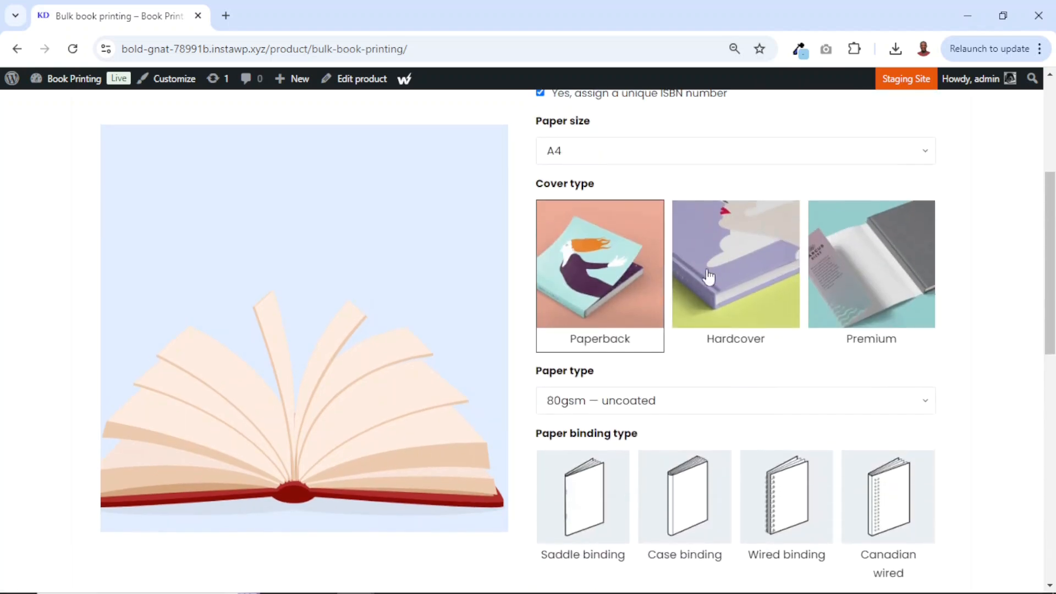
left_click(728, 280)
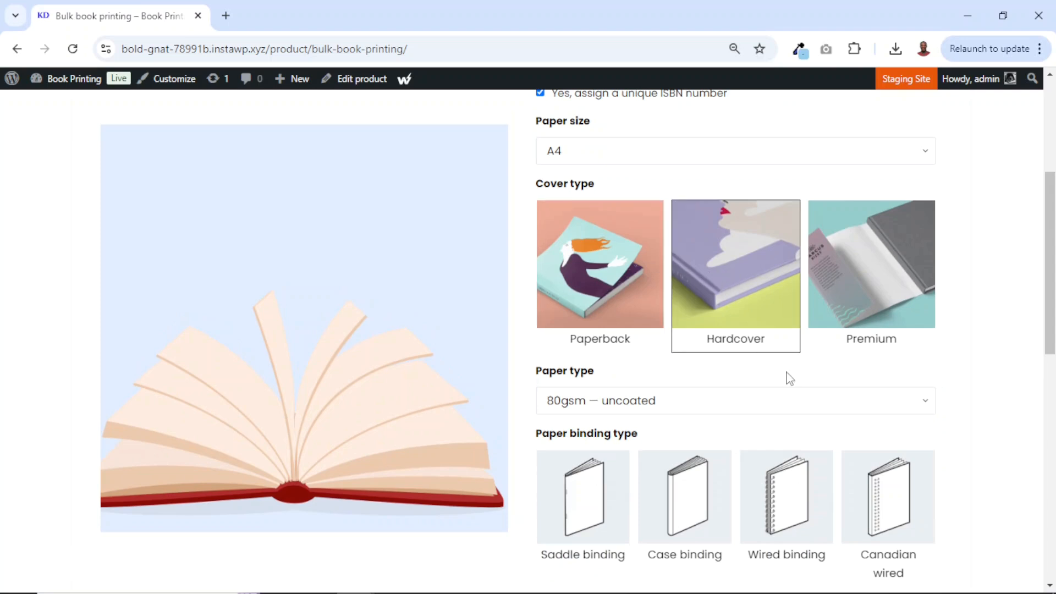
scroll(789, 378, "down", 10)
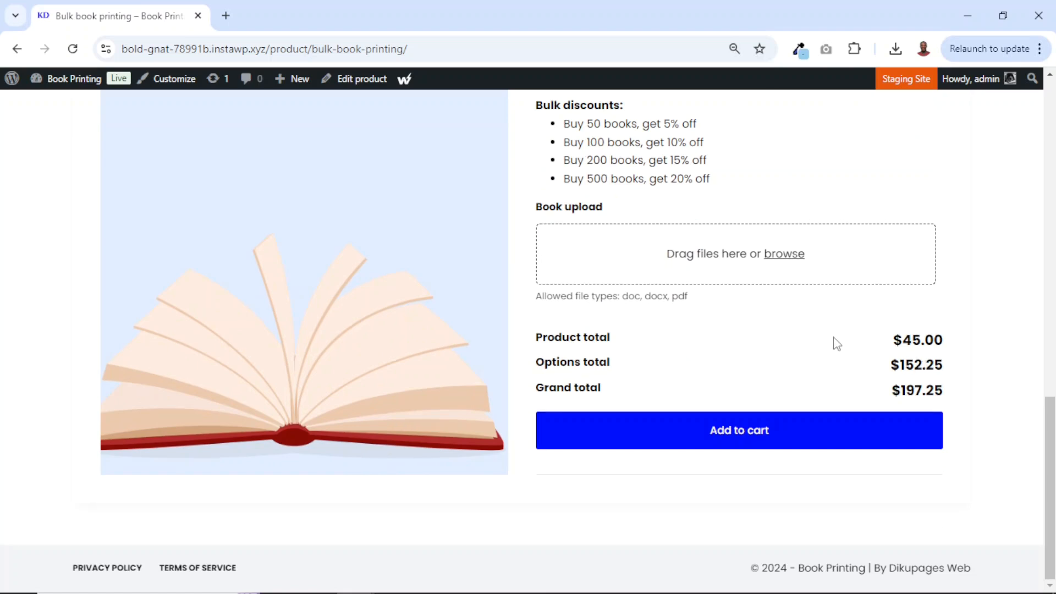
scroll(837, 343, "up", 10)
left_click(868, 342)
scroll(867, 342, "down", 10)
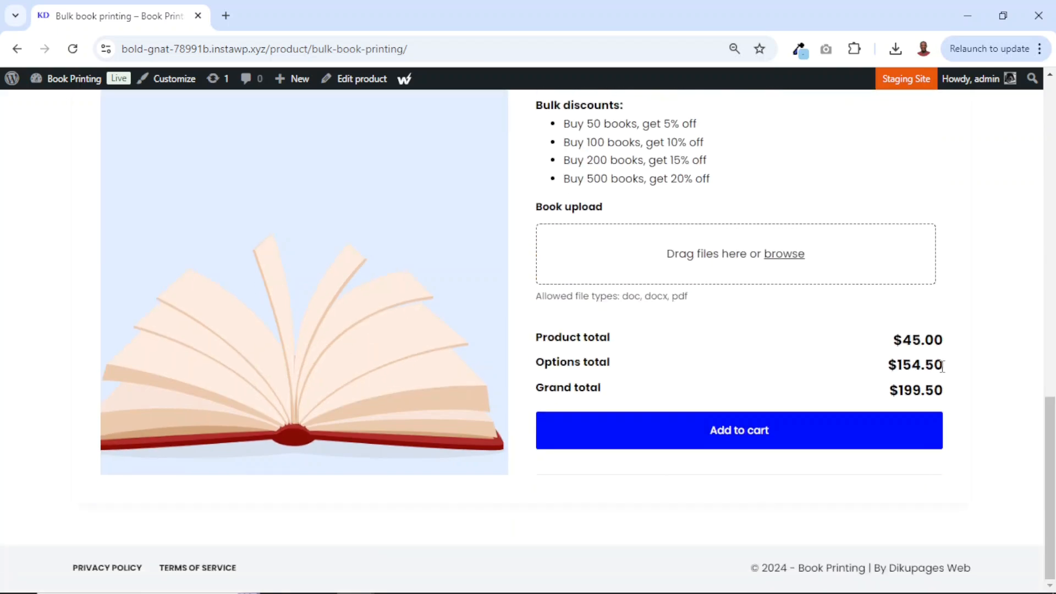
Switch the cover type back to Paperback.
scroll(779, 299, "up", 10)
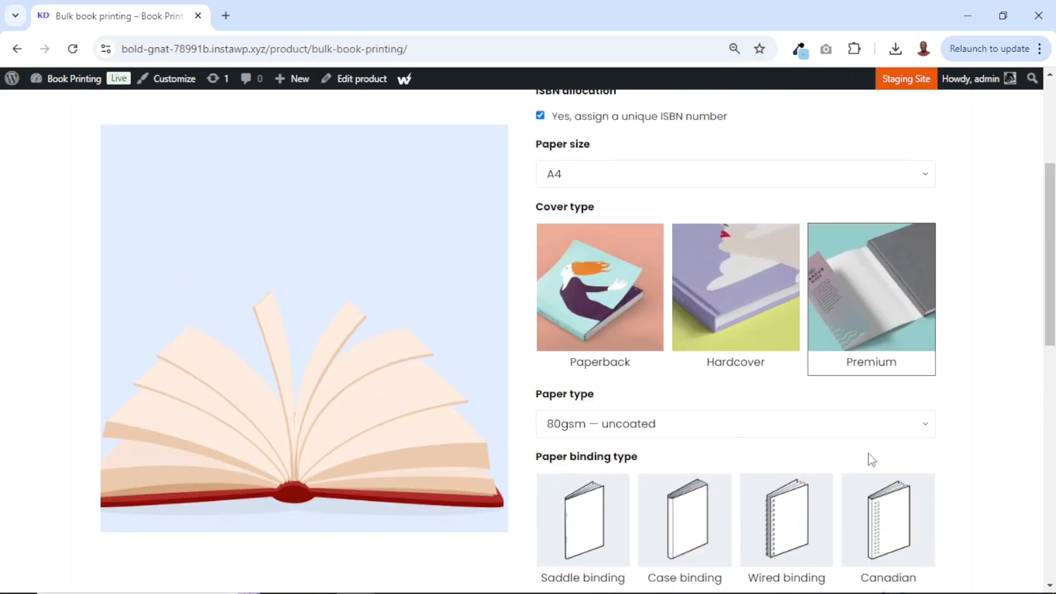
scroll(871, 460, "down", 8)
scroll(867, 459, "up", 4)
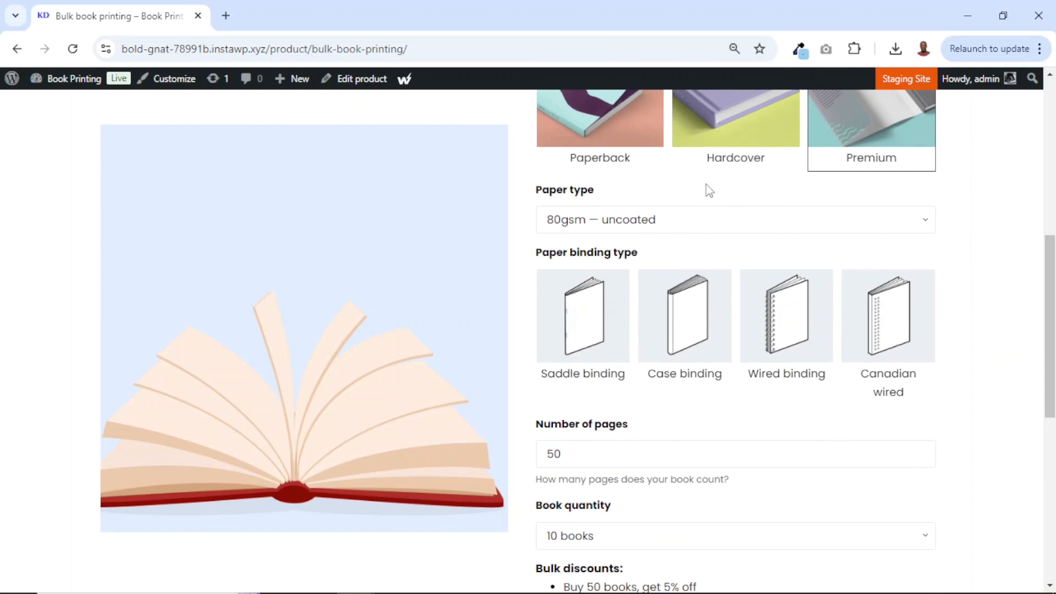
scroll(708, 190, "up", 5)
scroll(707, 188, "down", 2)
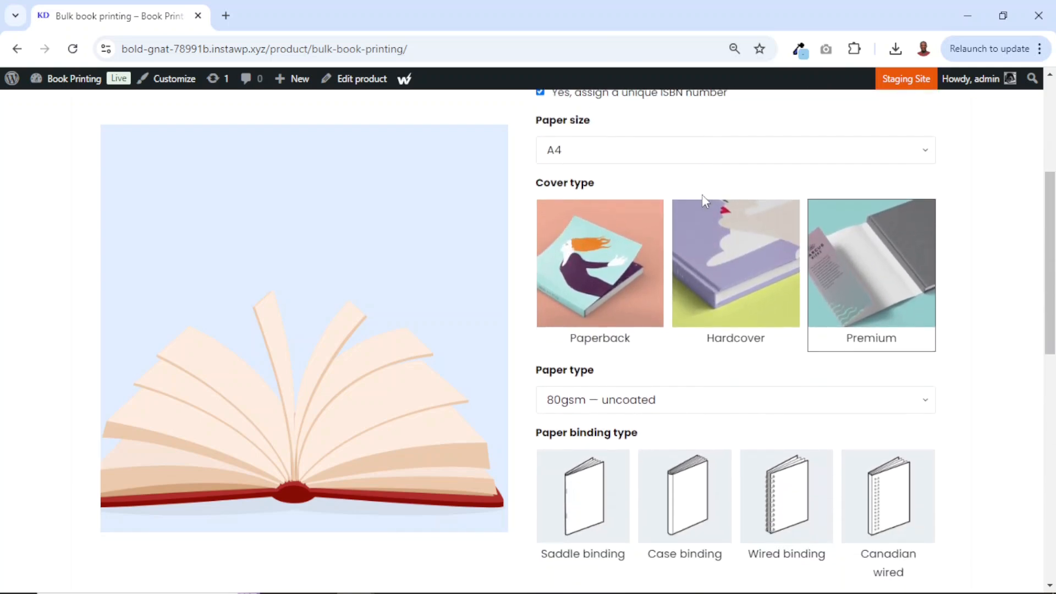
left_click(599, 271)
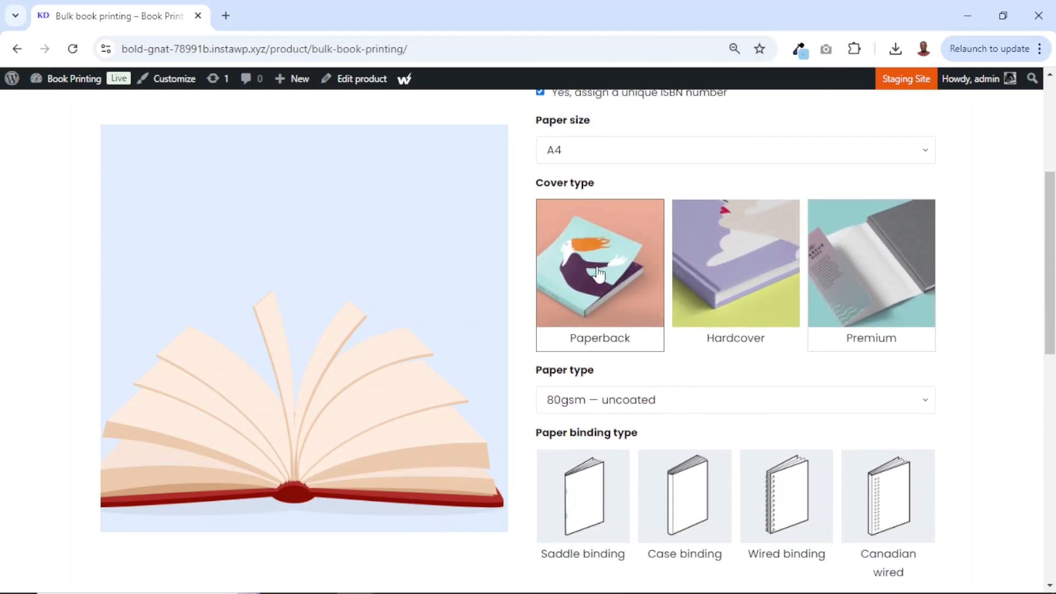
Try the 100gsm — uncoated paper type and check the options total and grand total.
scroll(757, 377, "down", 3)
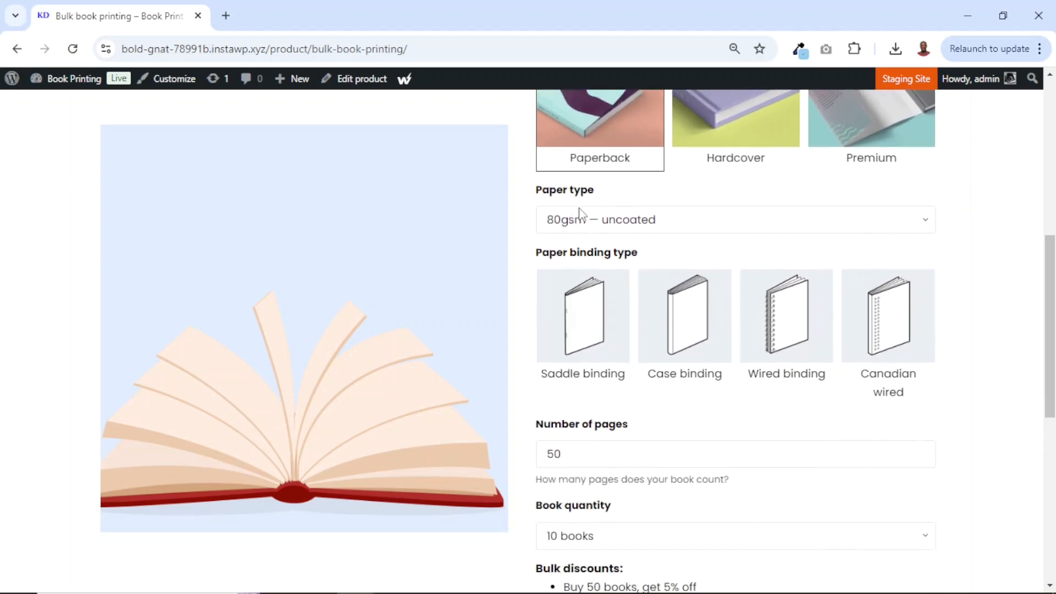
left_click(607, 230)
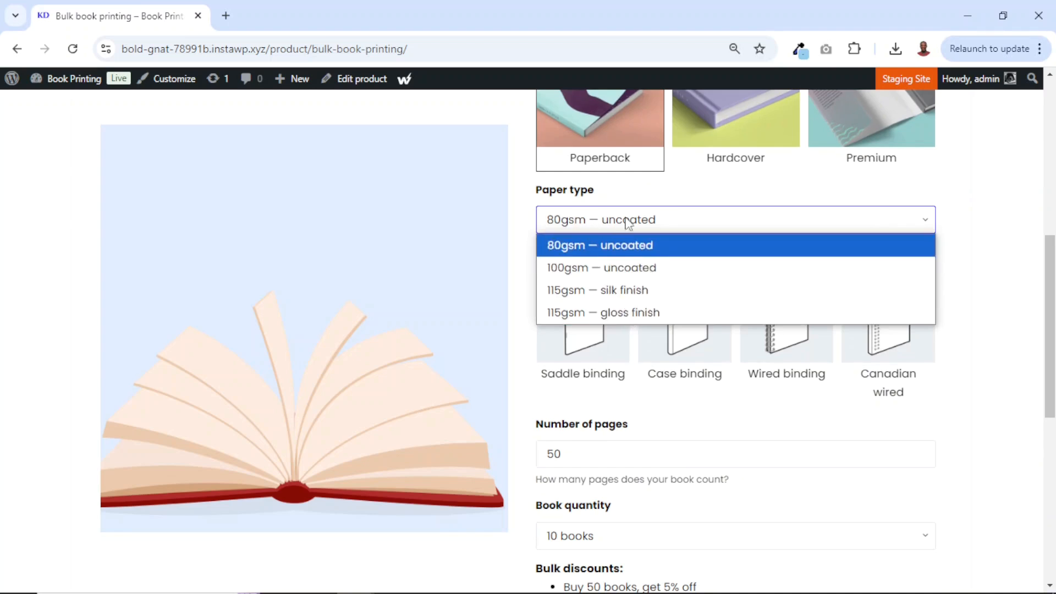
left_click(646, 201)
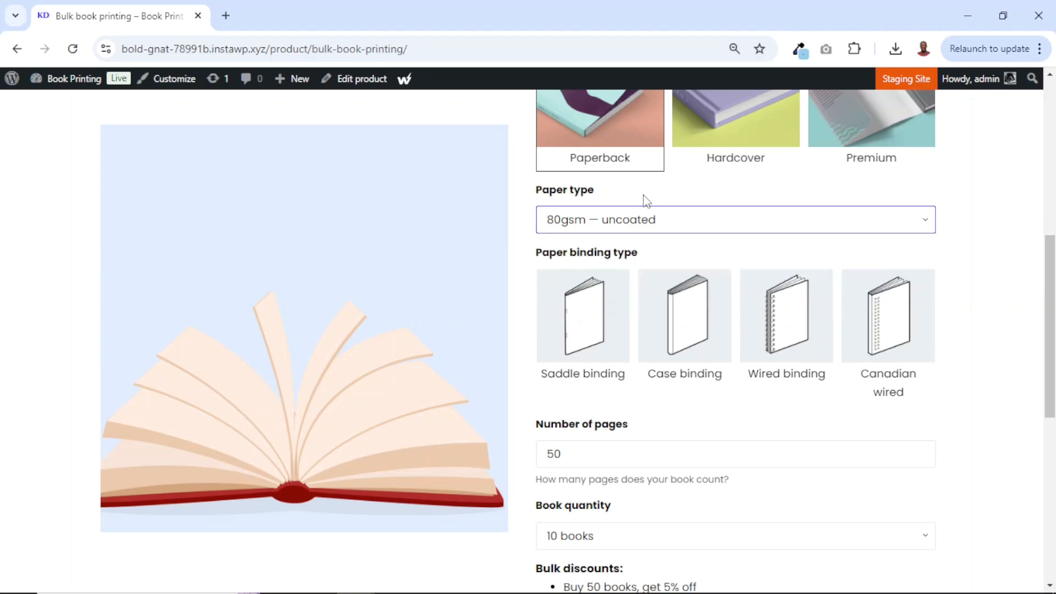
left_click(594, 226)
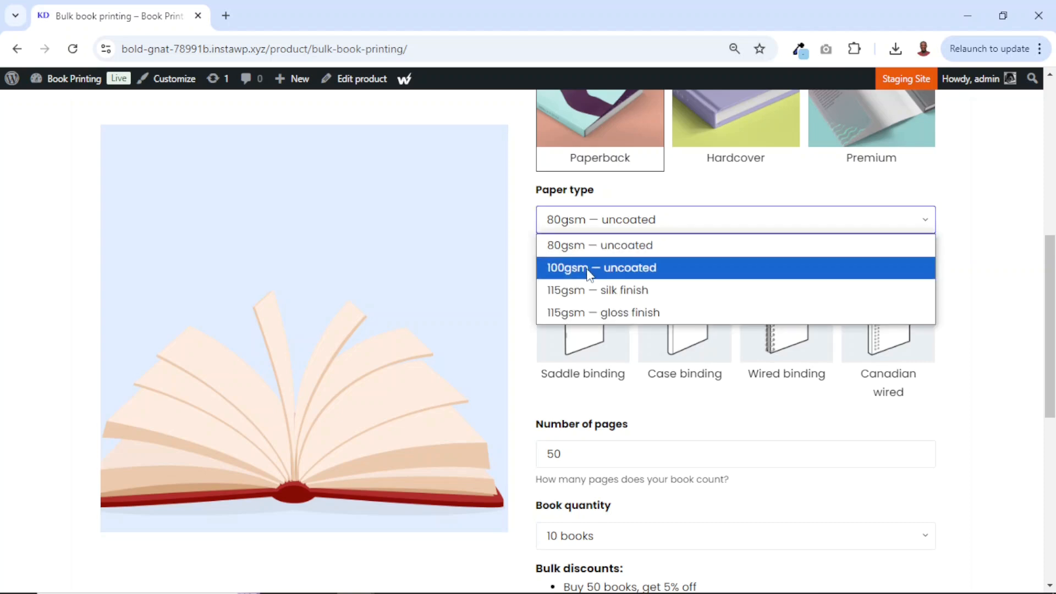
left_click(588, 269)
scroll(806, 501, "down", 7)
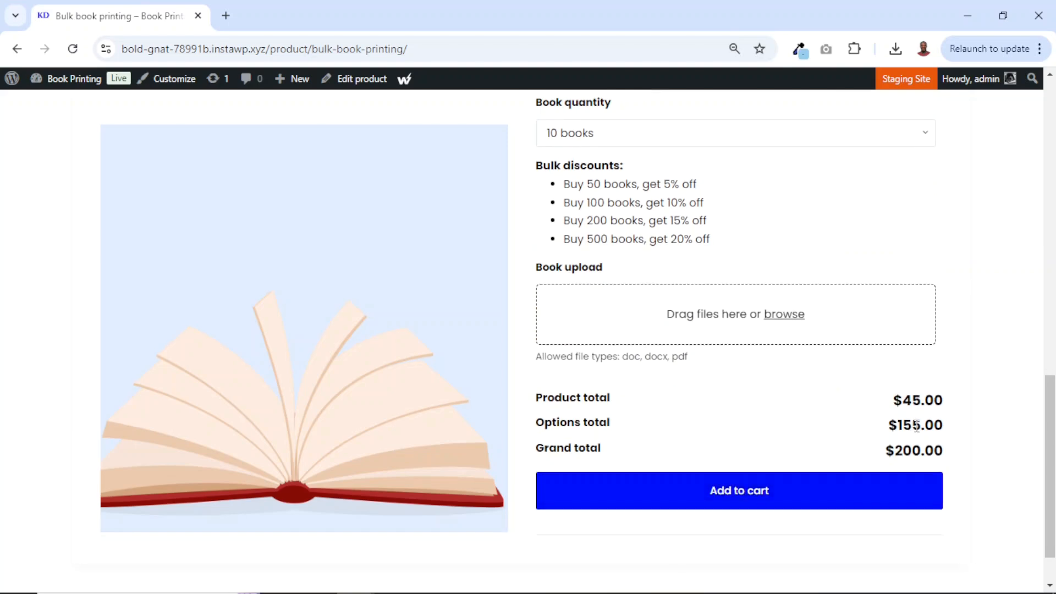
Set the paper type to 115gsm — silk finish and check the totals above the cart button.
scroll(775, 362, "up", 7)
left_click(625, 167)
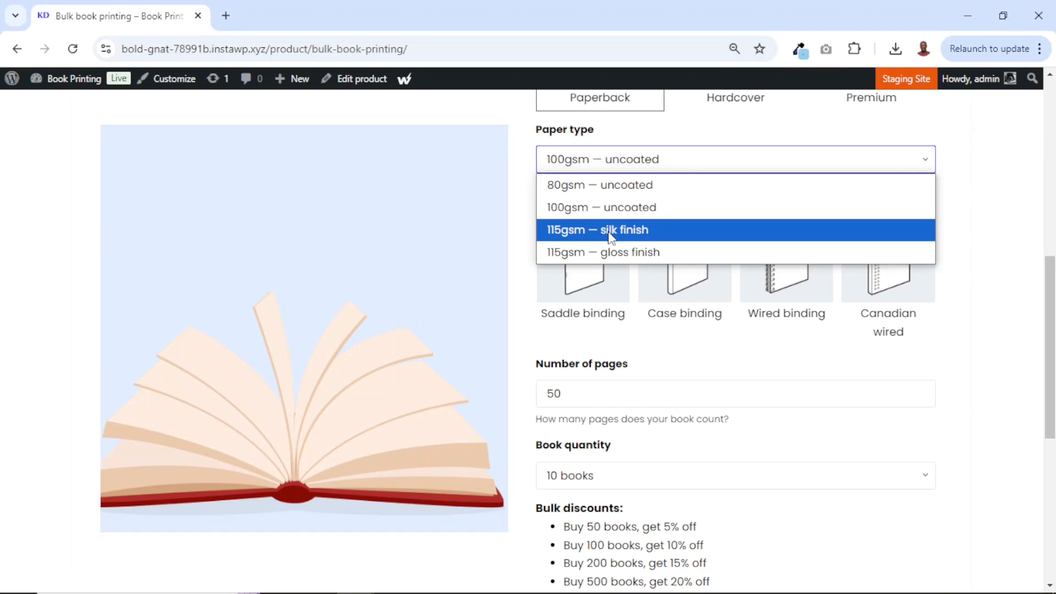
left_click(610, 230)
scroll(777, 384, "down", 6)
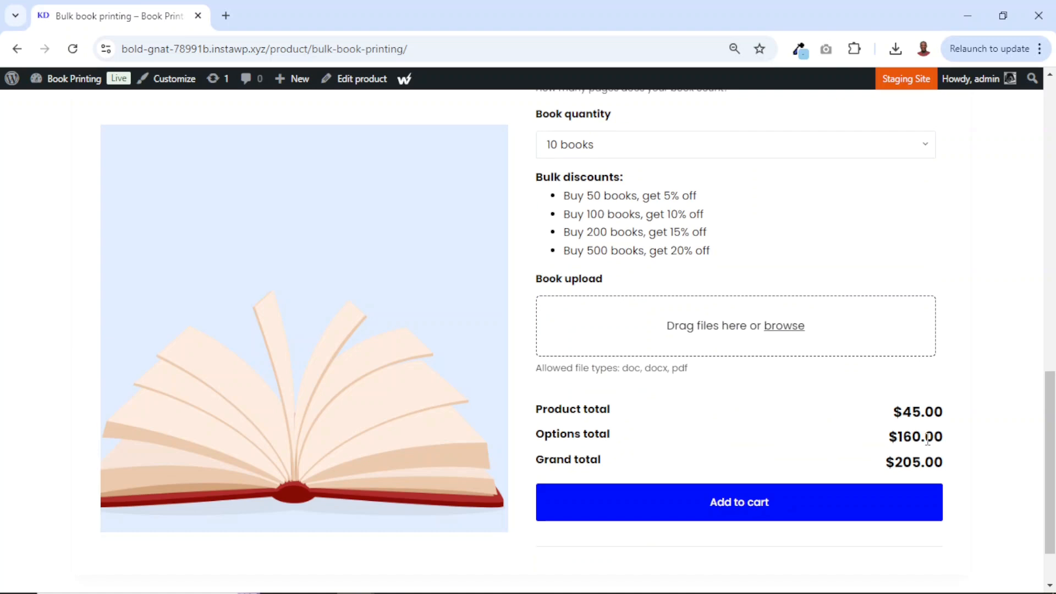
Try the Saddle, Case, Wired and Canadian wired binding types, then check the totals with Canadian wired selected.
scroll(735, 230, "up", 6)
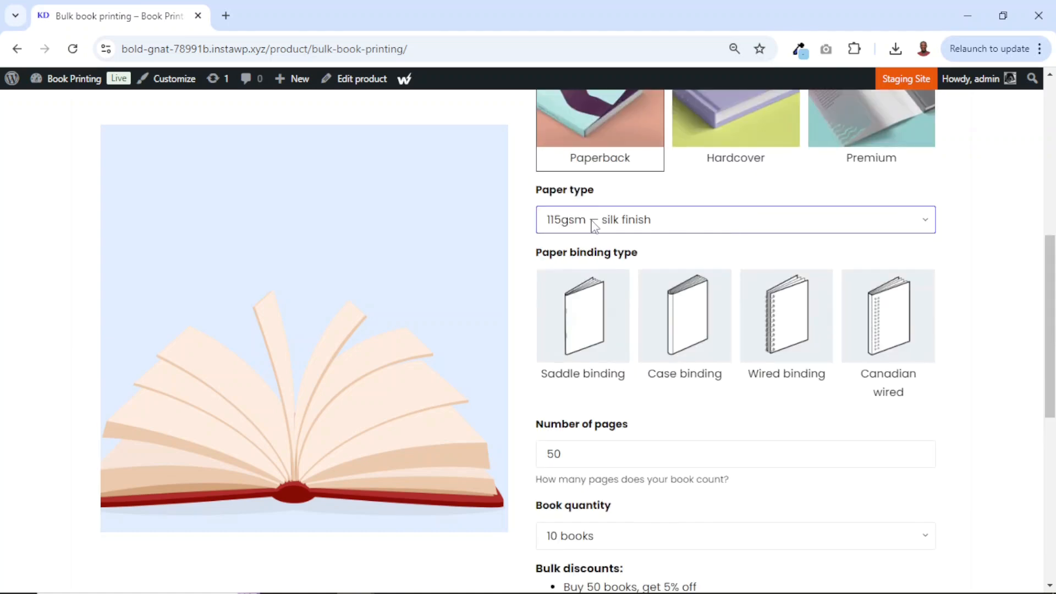
scroll(594, 225, "down", 1)
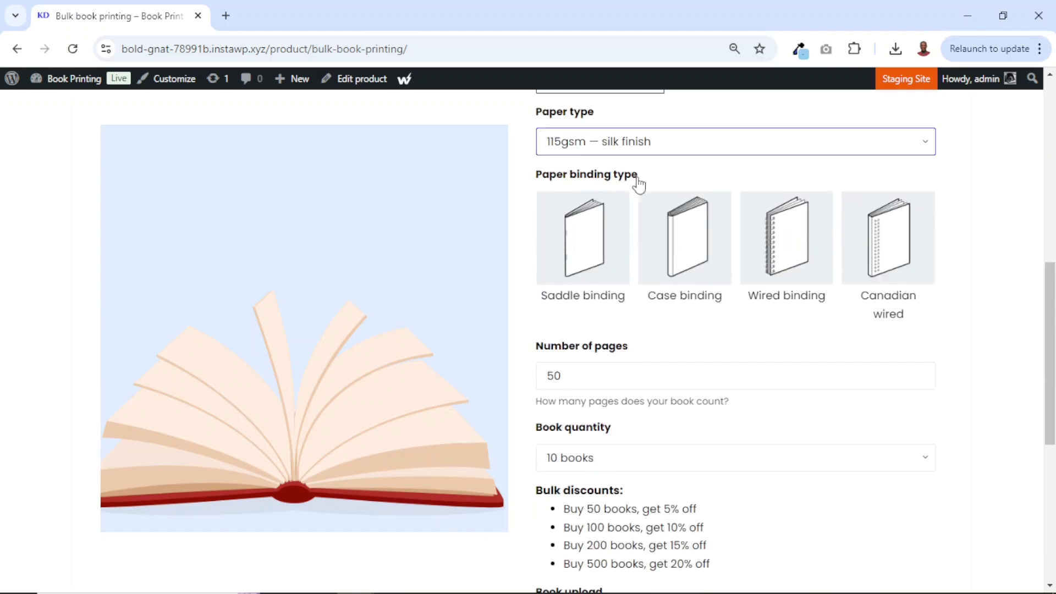
left_click(589, 244)
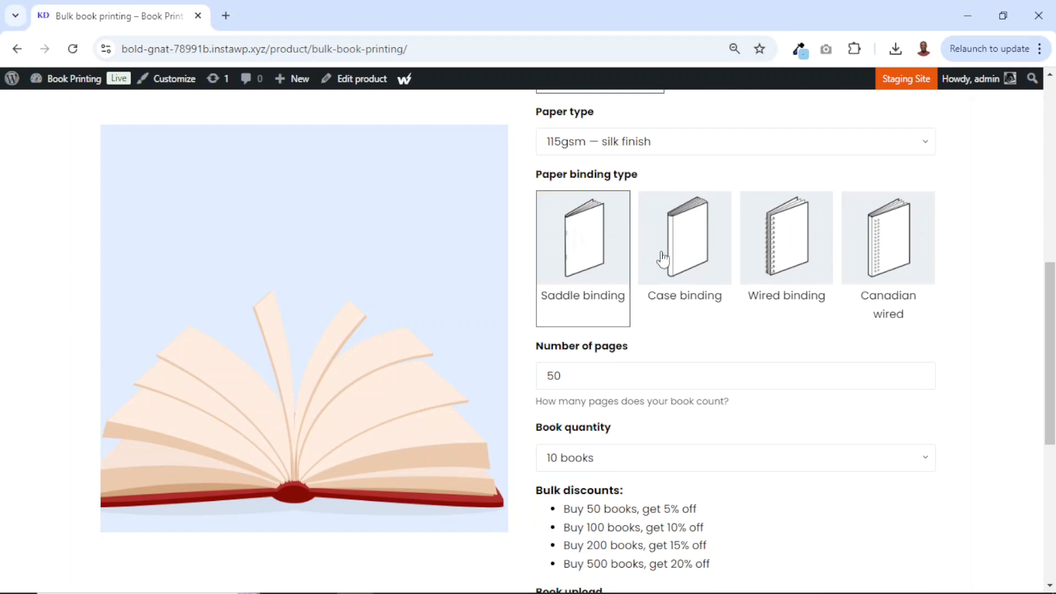
left_click(674, 260)
left_click(776, 262)
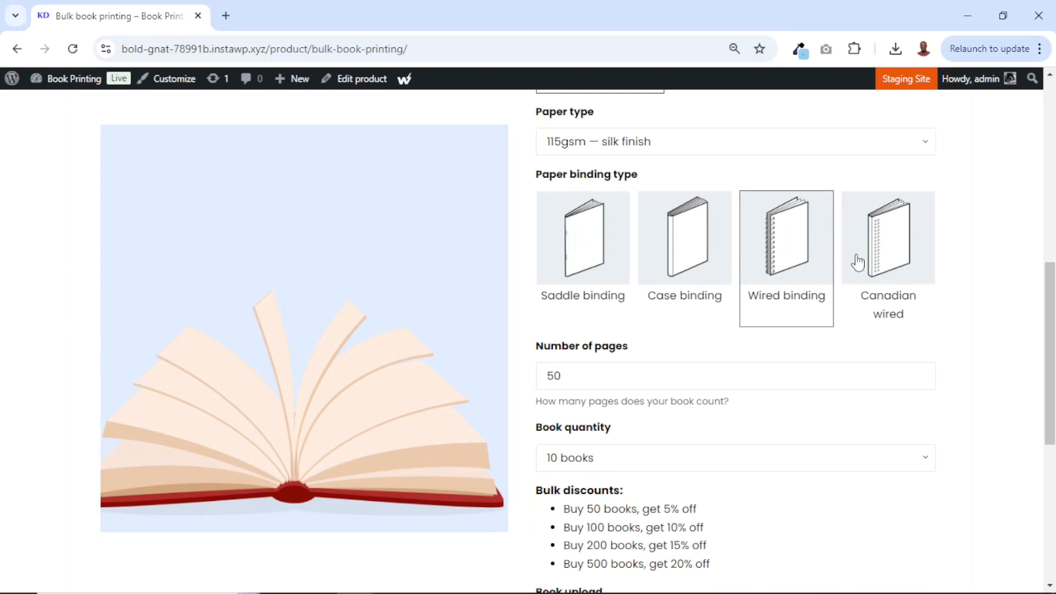
left_click(884, 264)
scroll(912, 374, "down", 6)
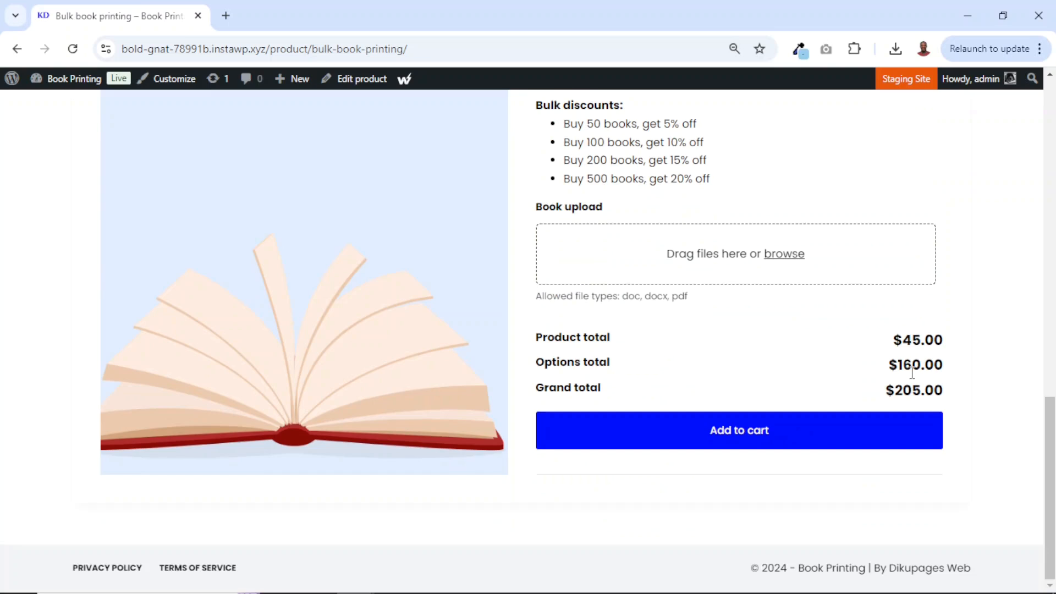
Select Case binding as the paper binding type.
scroll(911, 373, "up", 1)
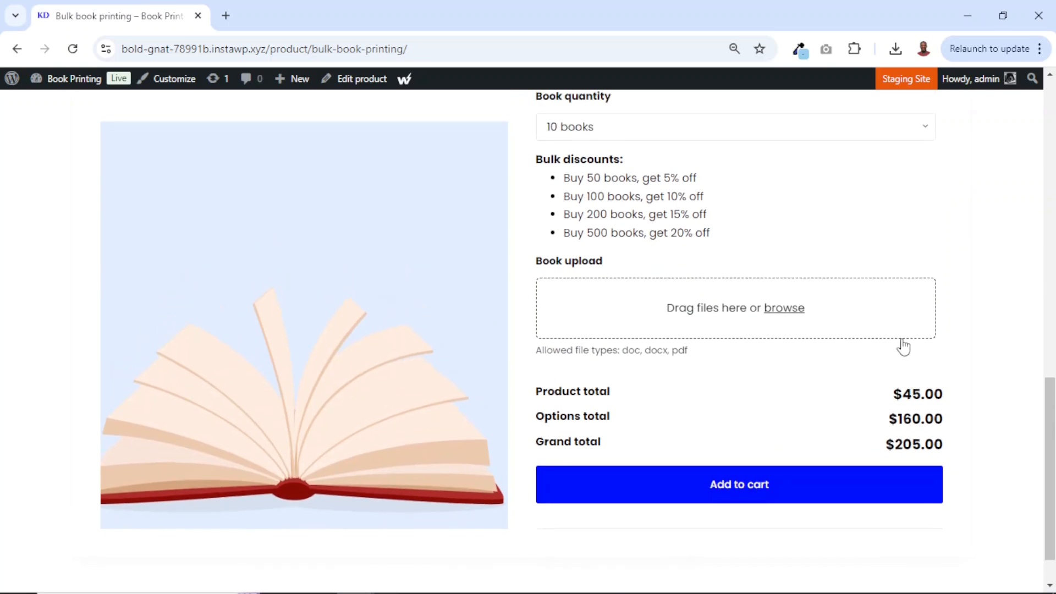
scroll(904, 346, "up", 2)
scroll(905, 345, "up", 6)
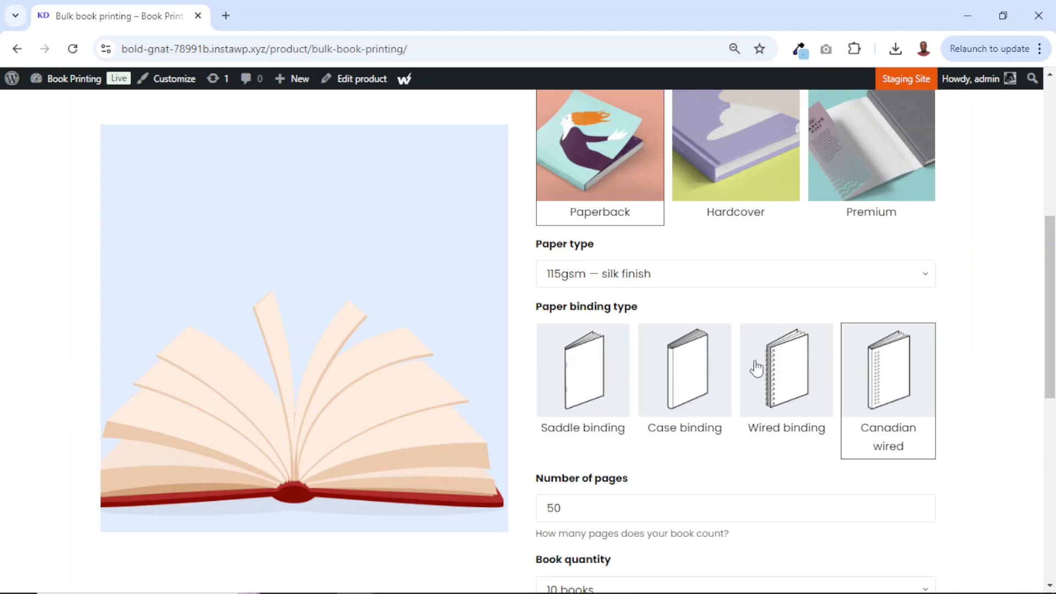
left_click(681, 370)
Compare the number of pages with the options total above the cart button.
scroll(682, 370, "down", 4)
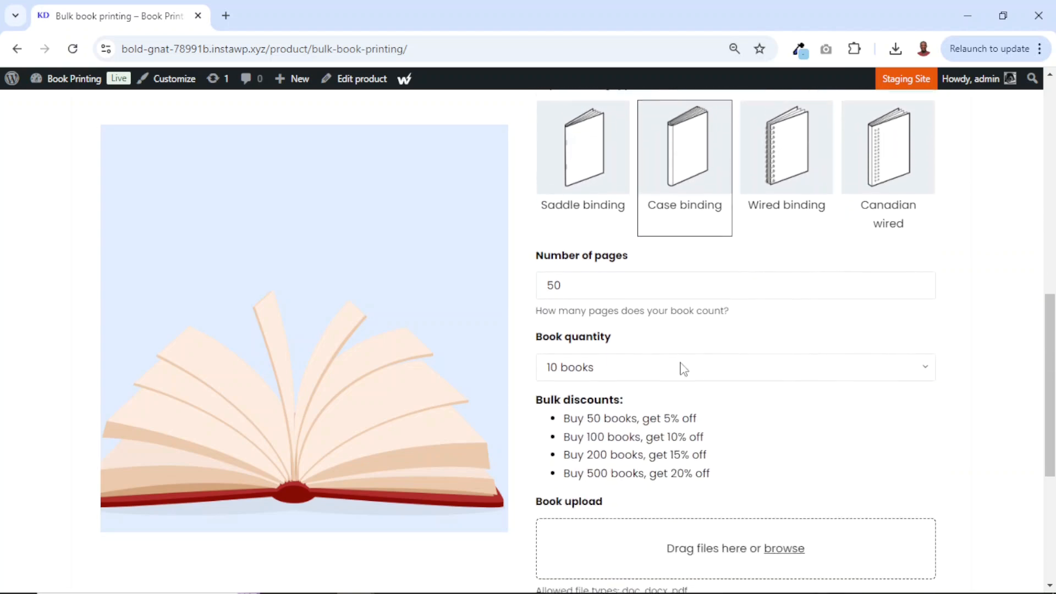
left_click_drag(584, 273, 538, 271)
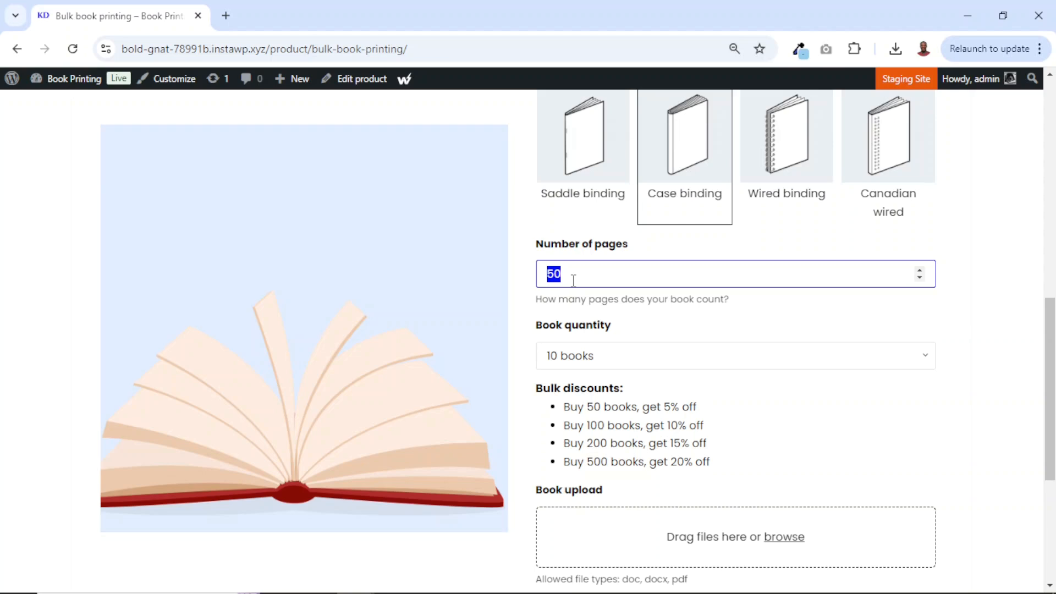
scroll(688, 325, "down", 5)
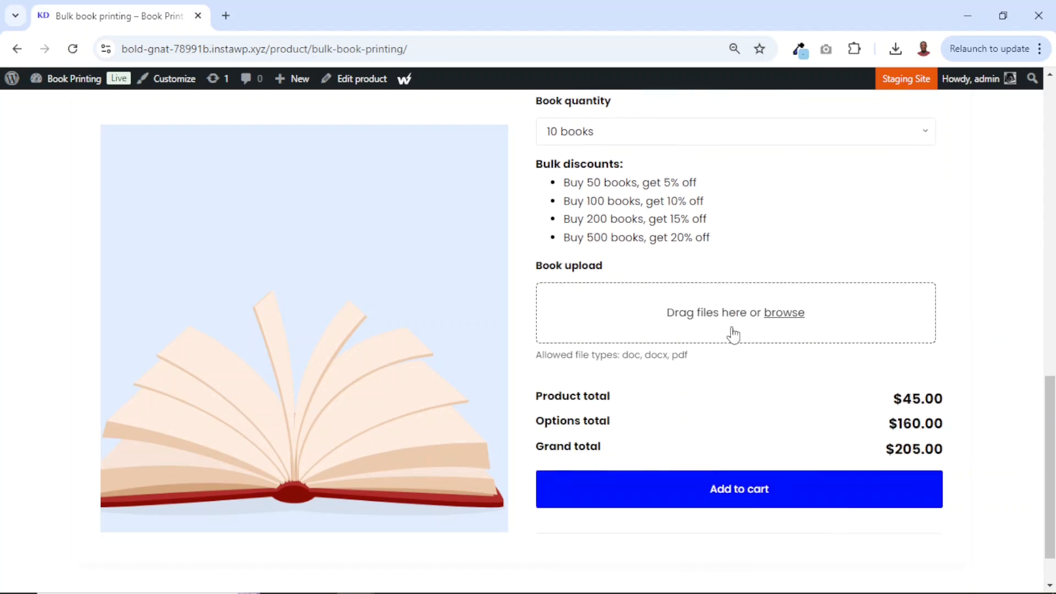
double_click(899, 368)
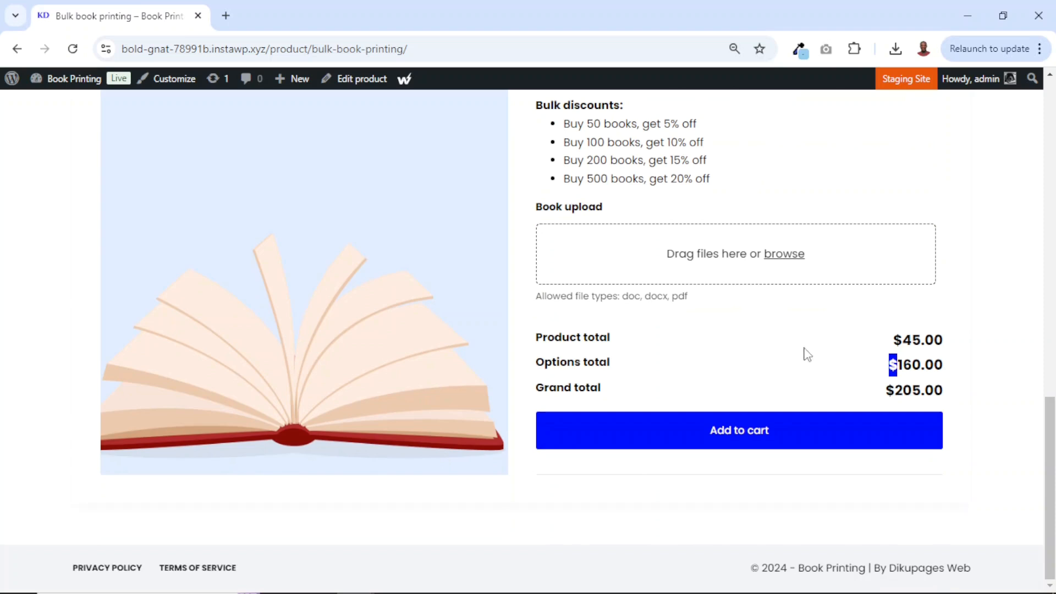
Raise the number of pages to 51 and then to 60, checking the options total and grand total each time.
scroll(805, 355, "up", 7)
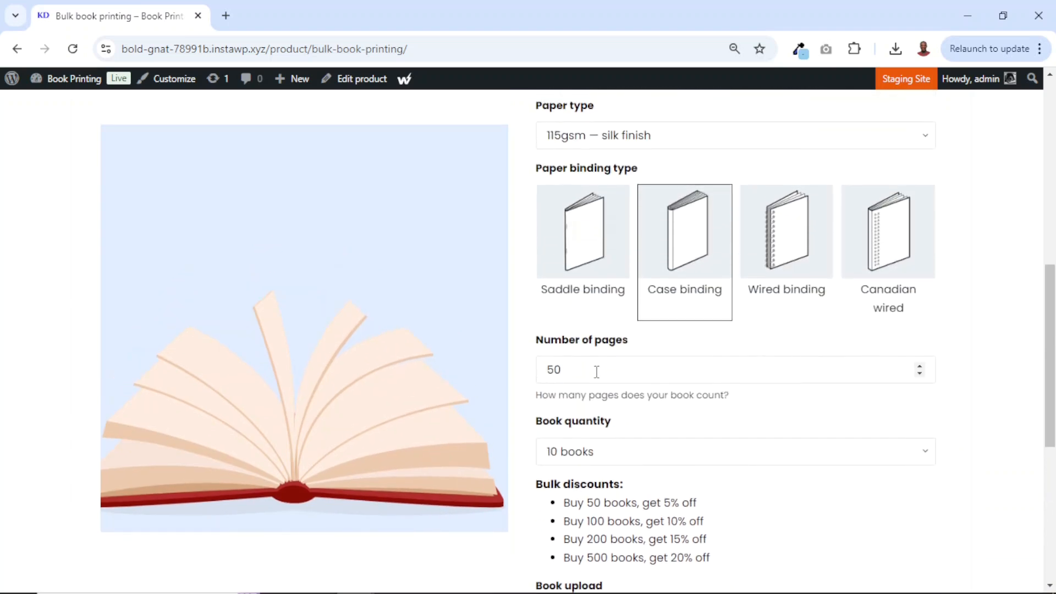
left_click(919, 367)
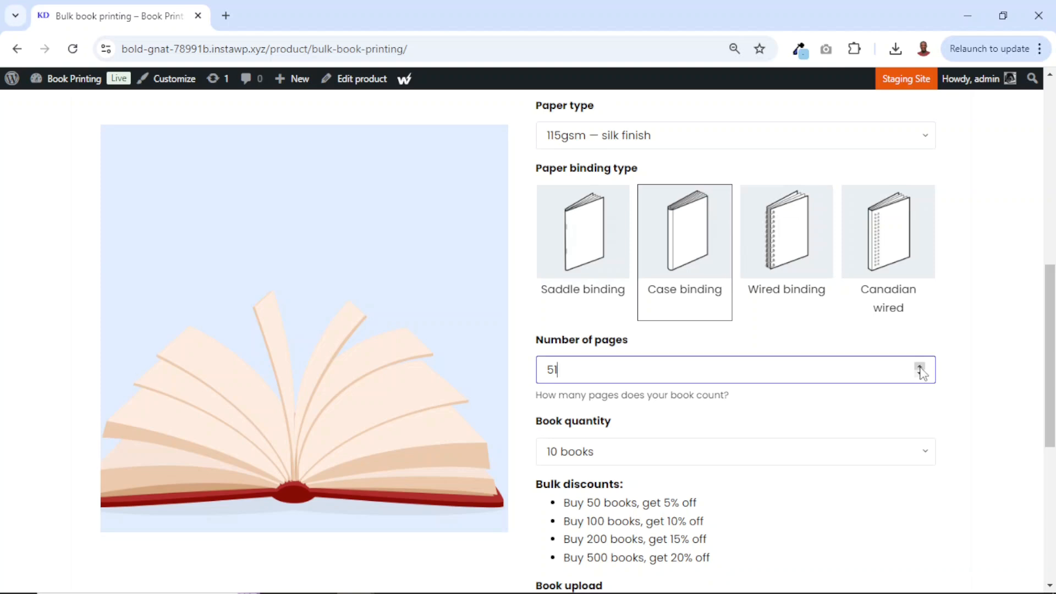
scroll(862, 401, "down", 7)
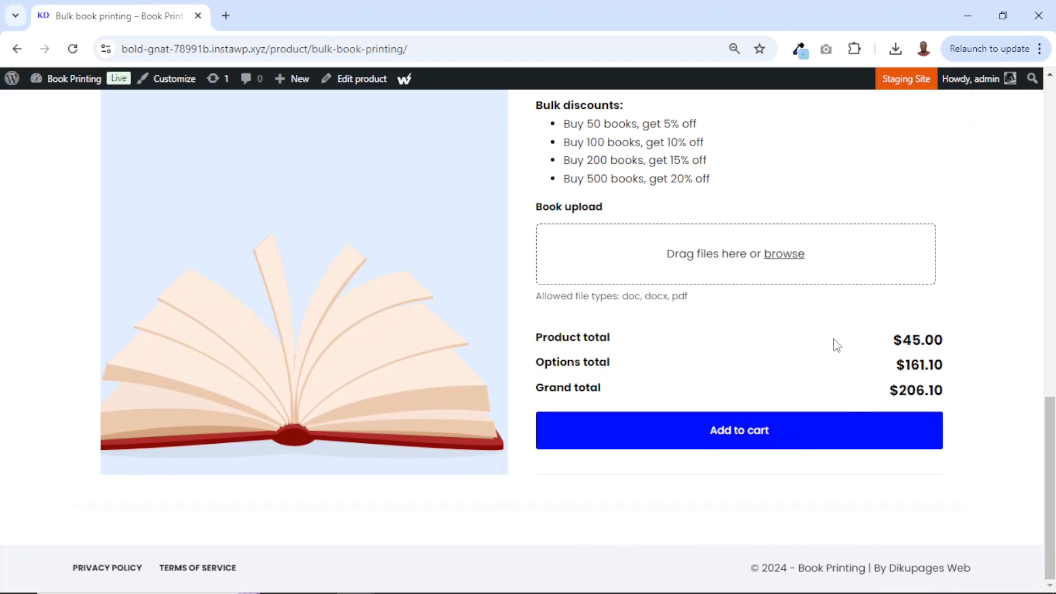
scroll(836, 346, "up", 6)
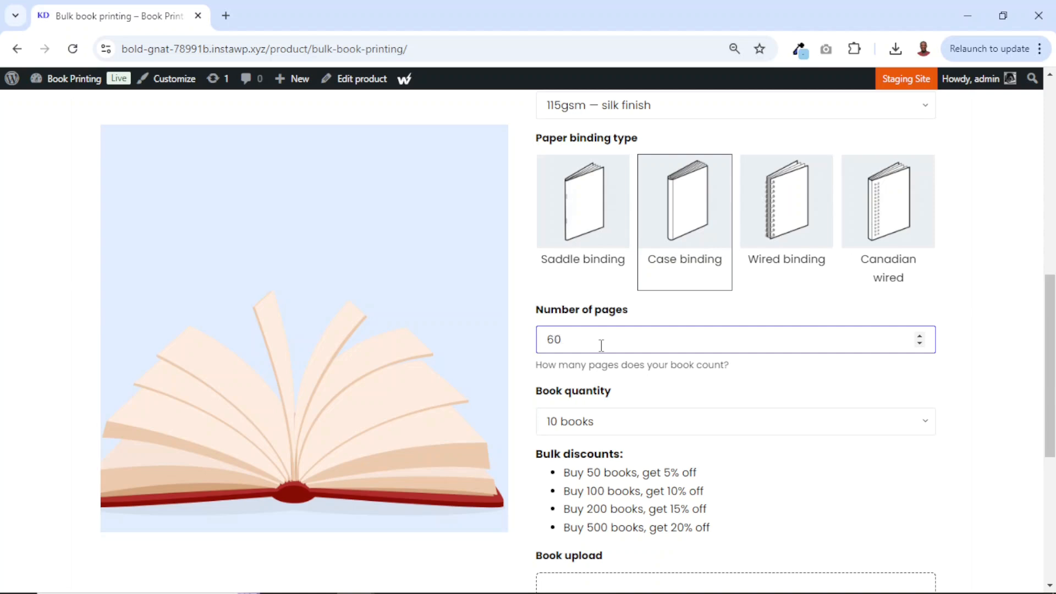
scroll(601, 345, "down", 6)
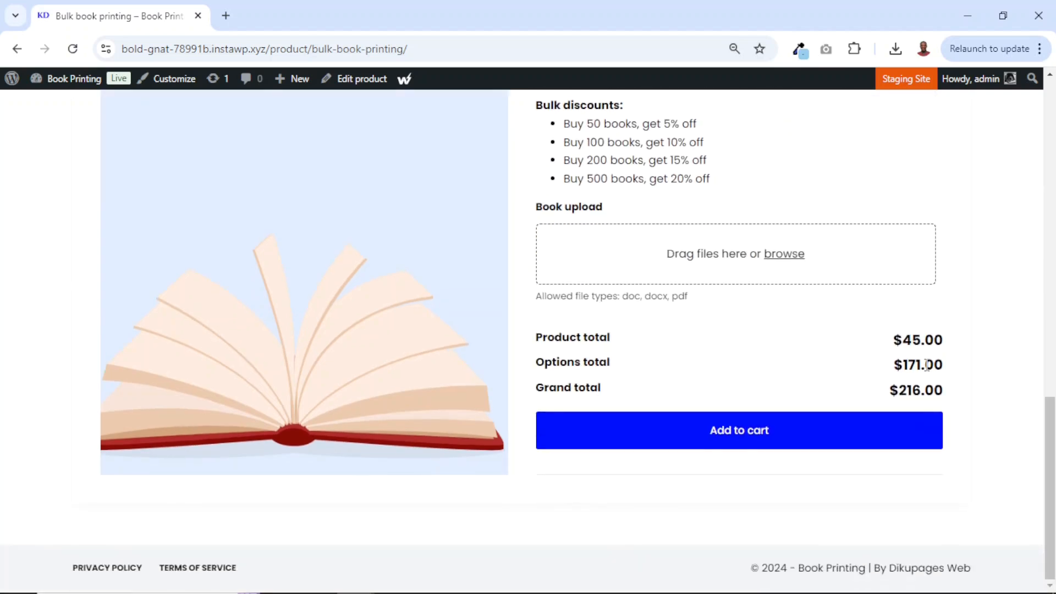
scroll(860, 349, "up", 4)
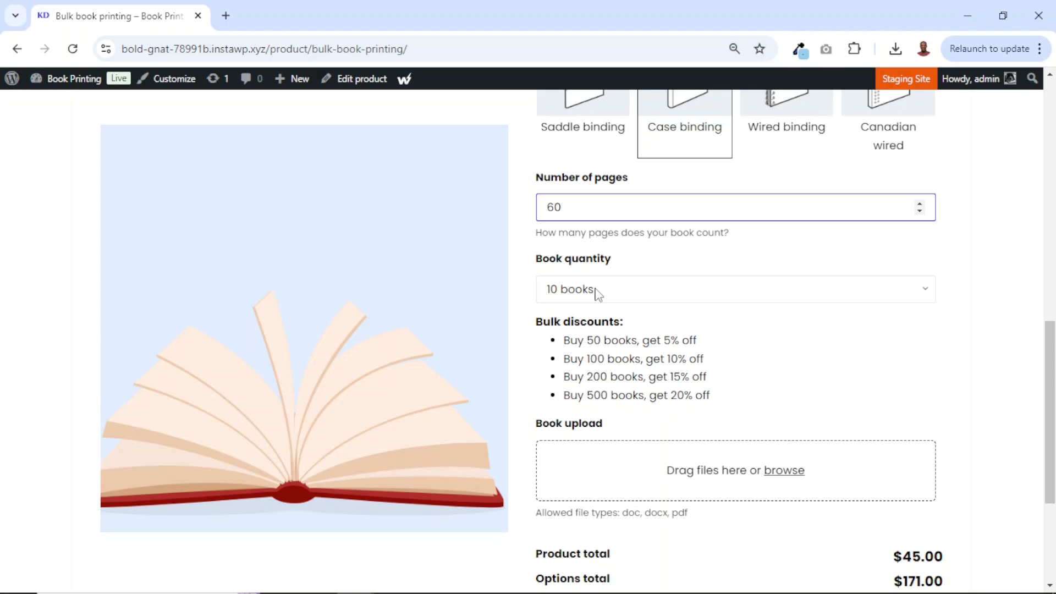
Try a quantity of 50 books and check the options total and grand total above the cart button.
scroll(588, 396, "up", 2)
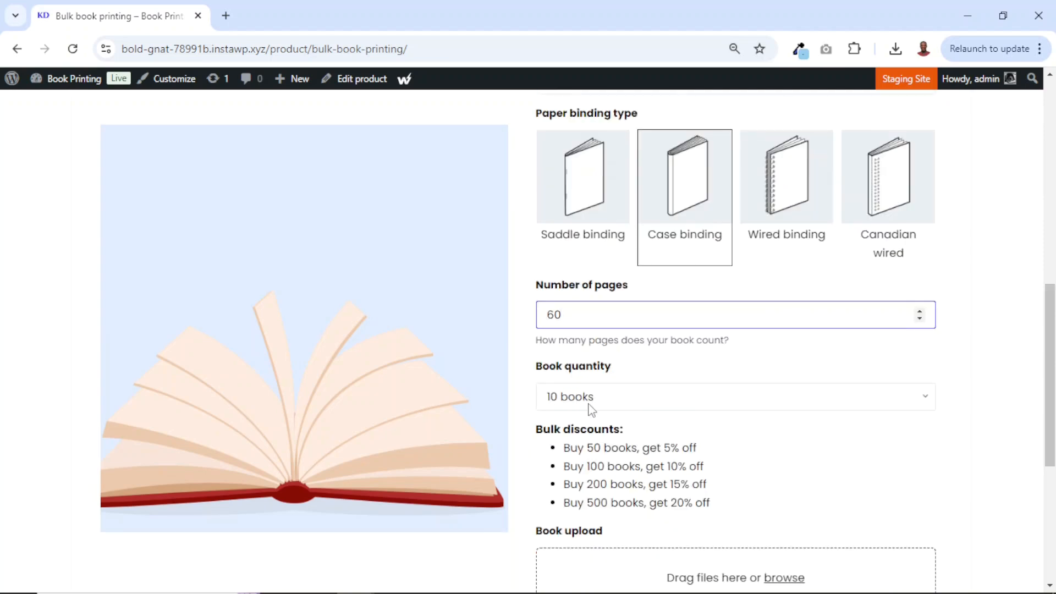
scroll(590, 409, "up", 8)
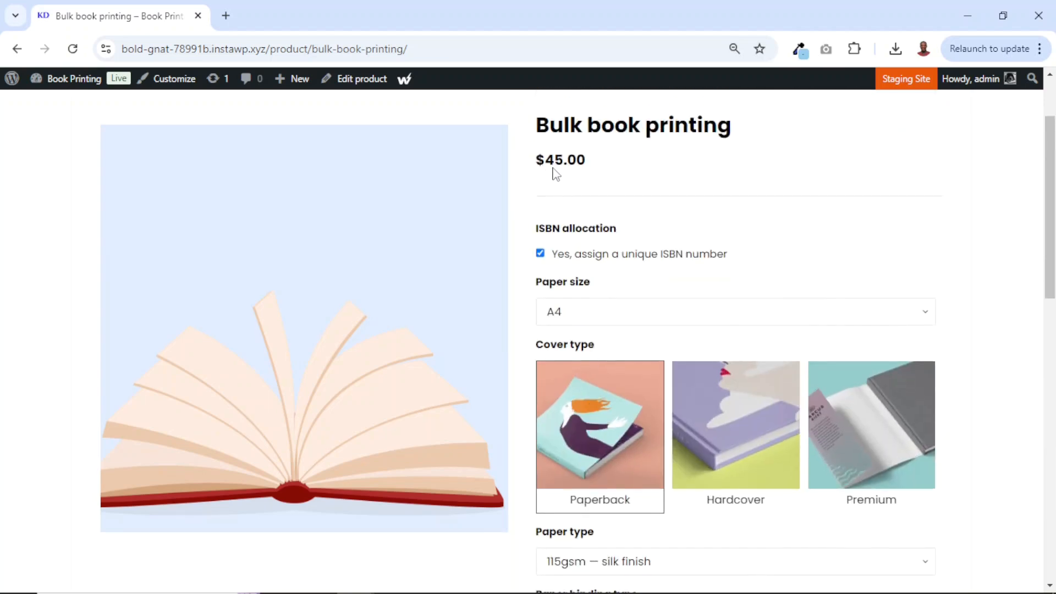
scroll(641, 255, "down", 2)
scroll(641, 254, "down", 7)
left_click(641, 245)
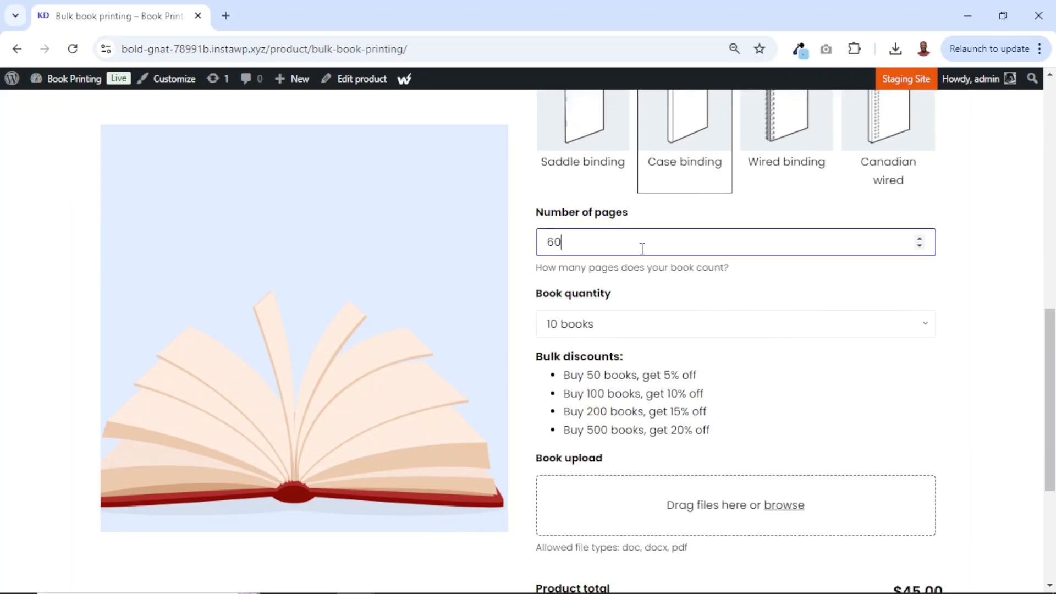
left_click(594, 329)
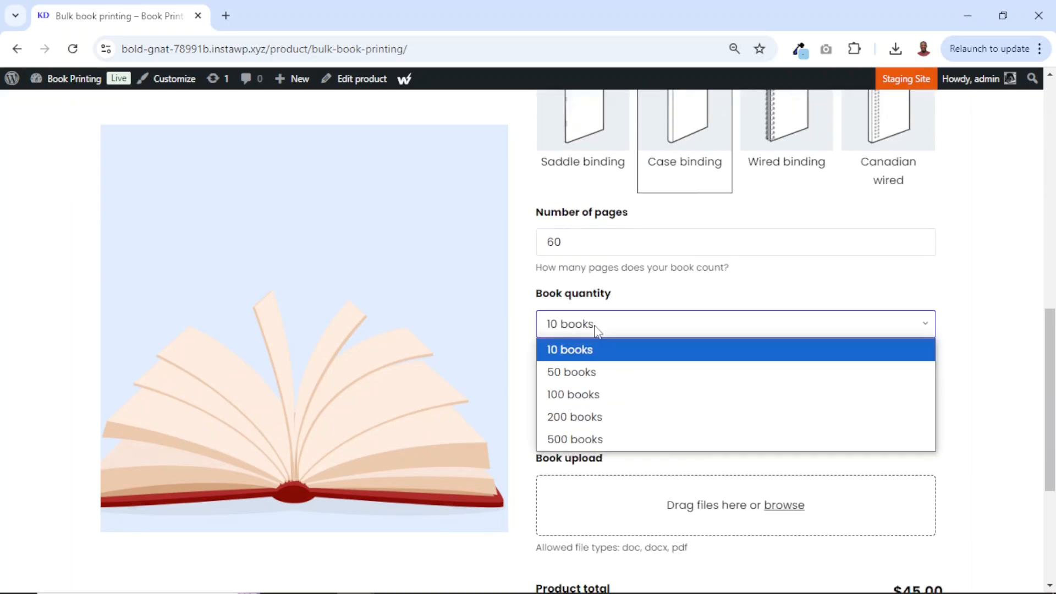
left_click(592, 377)
scroll(665, 426, "down", 5)
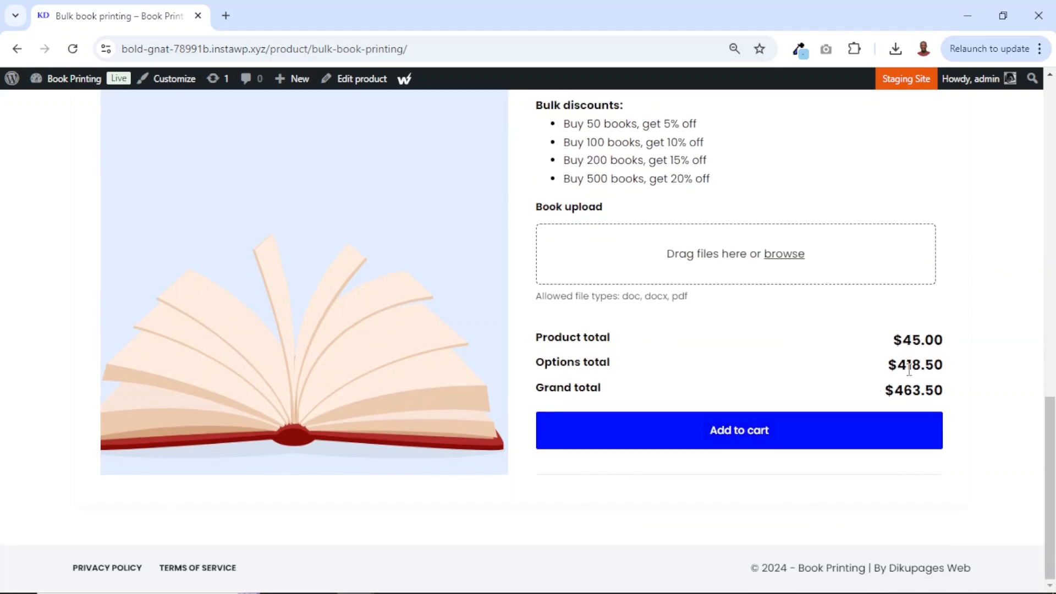
Try quantities of 100 books and 200 books, comparing the options total and grand total for each.
scroll(752, 340, "up", 3)
left_click(599, 246)
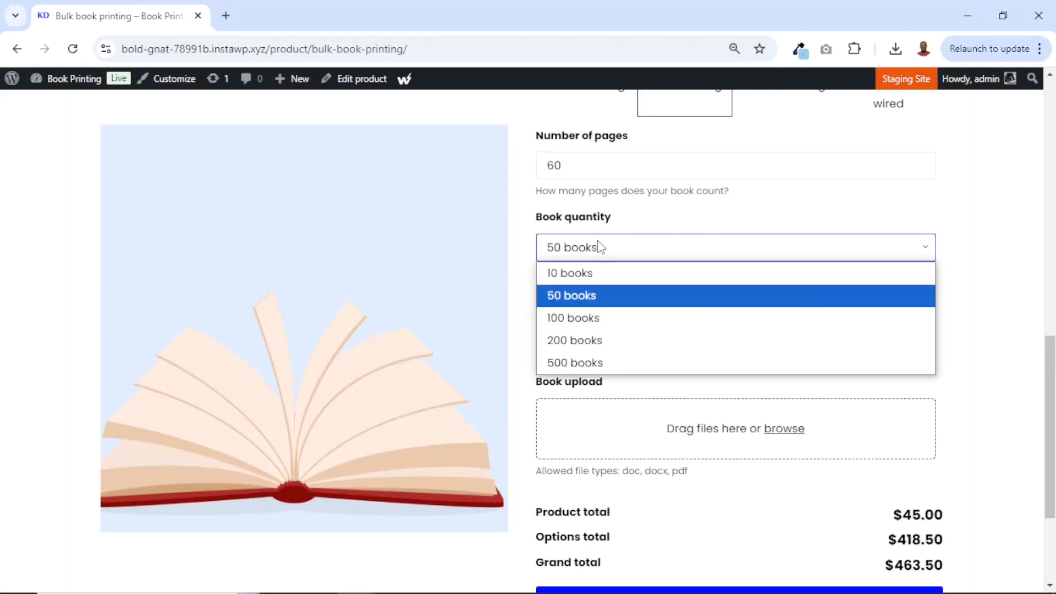
left_click(584, 324)
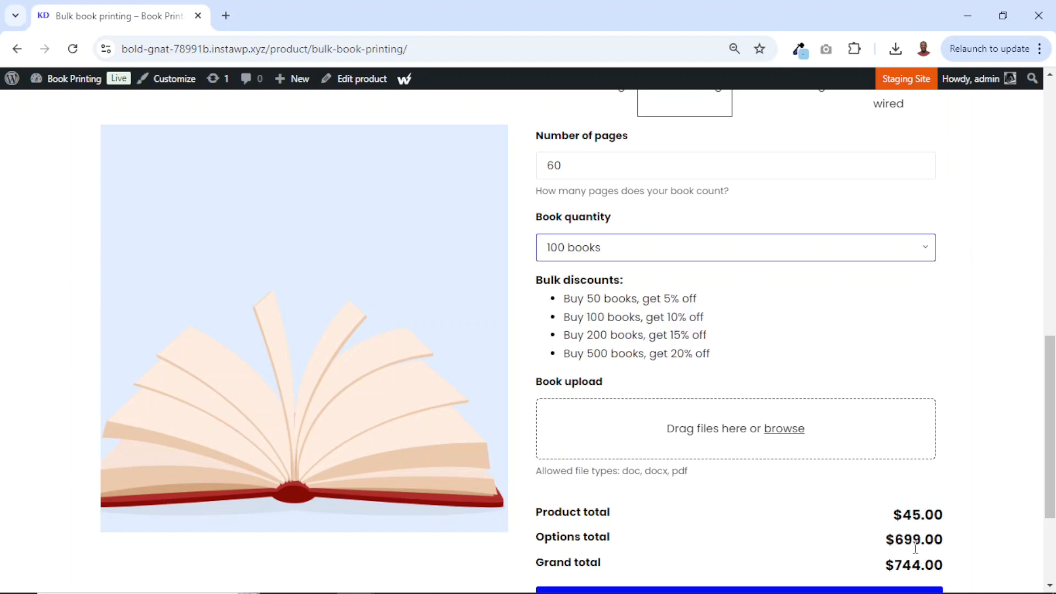
left_click(677, 256)
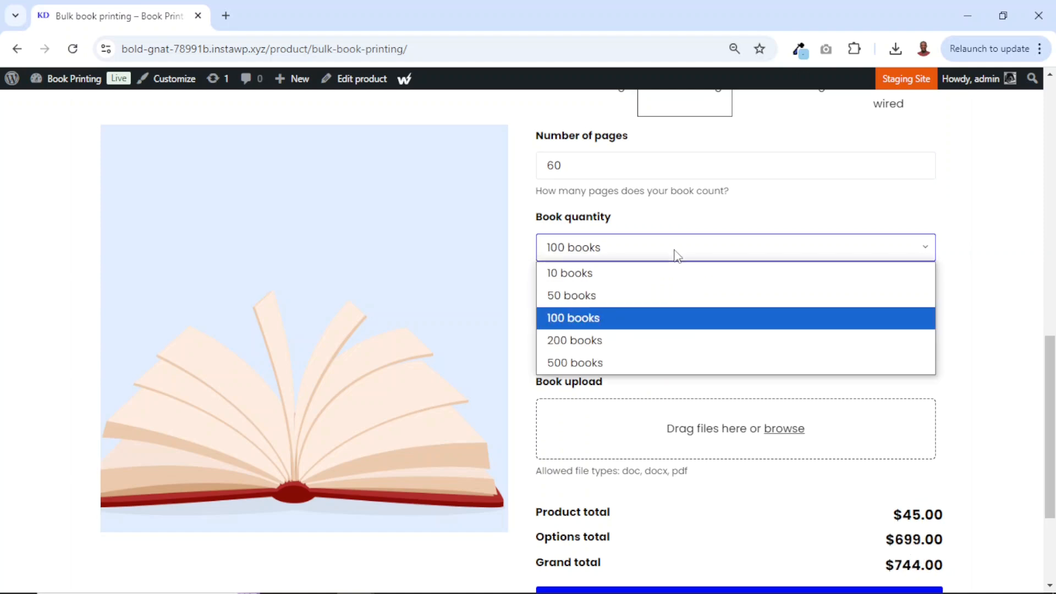
left_click(600, 340)
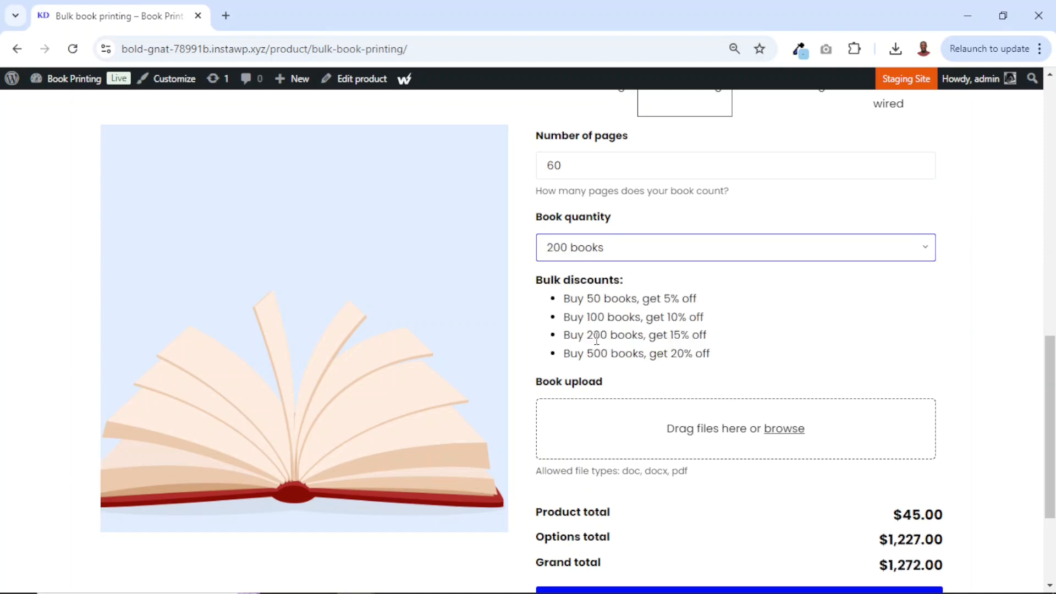
Set the book quantity to 50 books and read through the bulk discounts list.
left_click(648, 256)
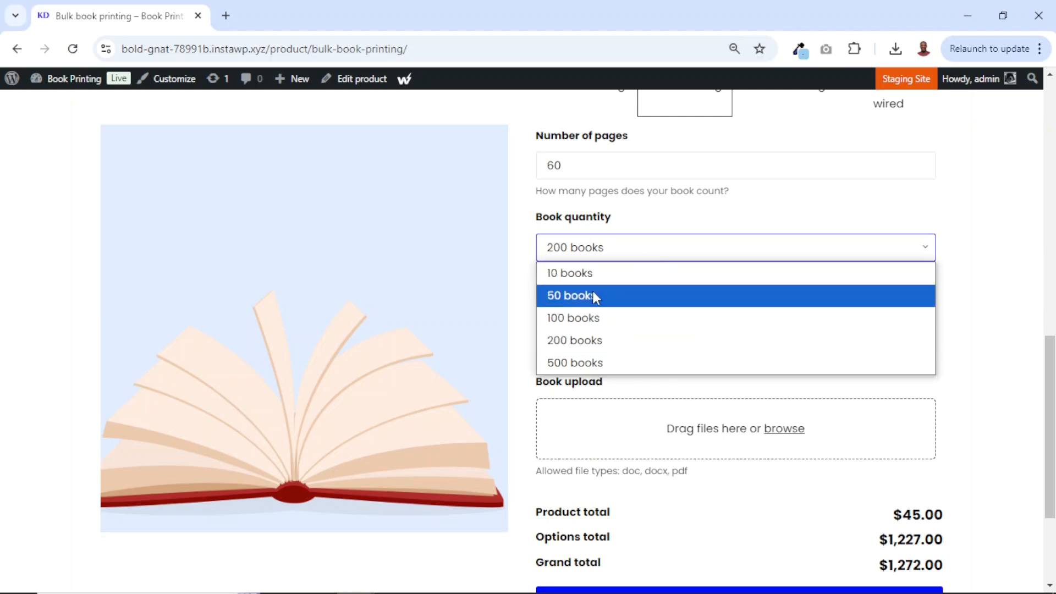
left_click(595, 297)
left_click_drag(538, 279, 720, 363)
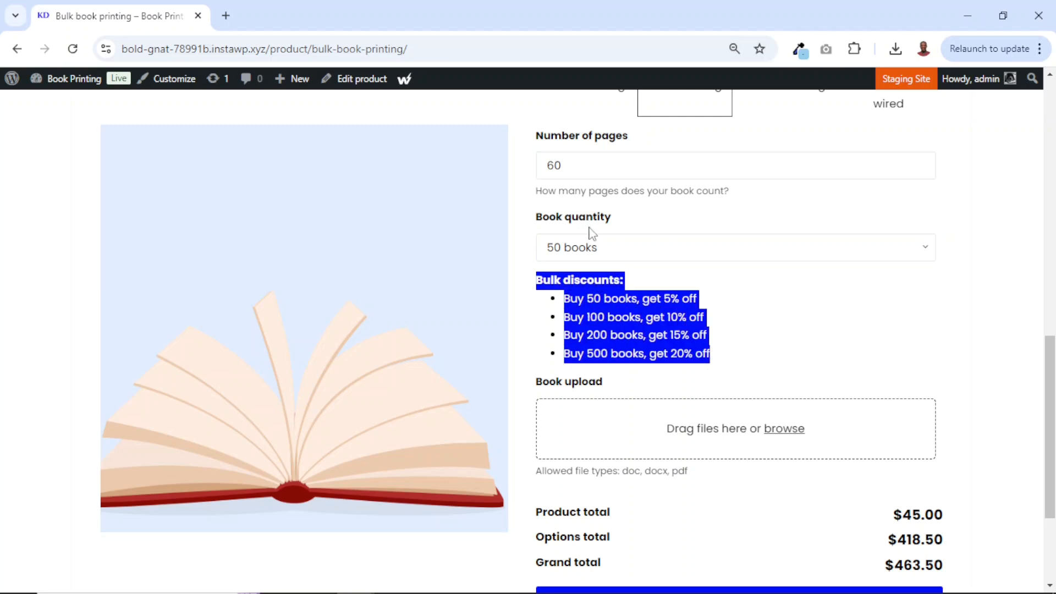
left_click(590, 251)
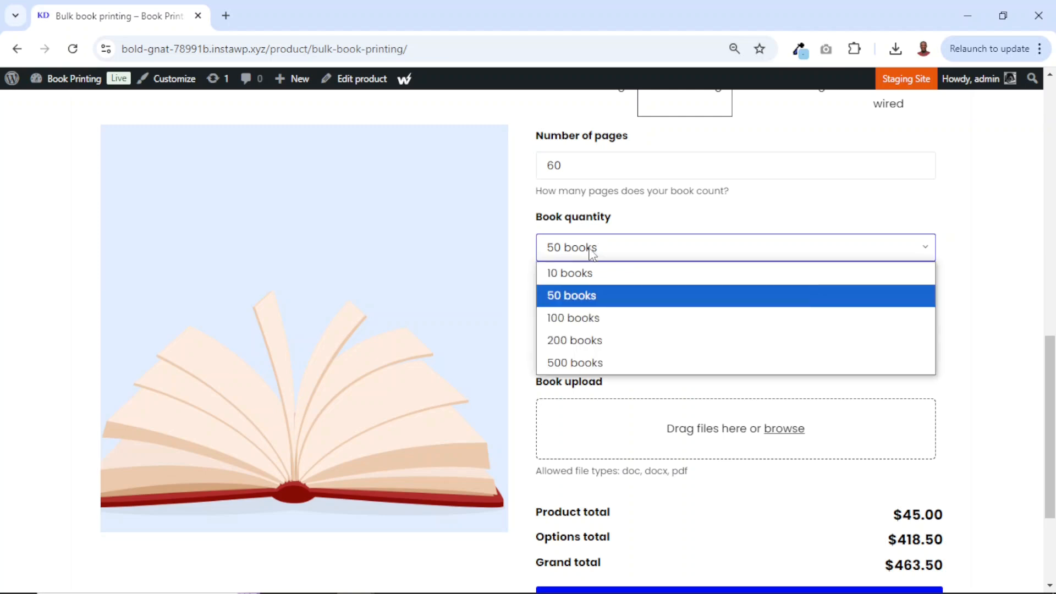
left_click(525, 284)
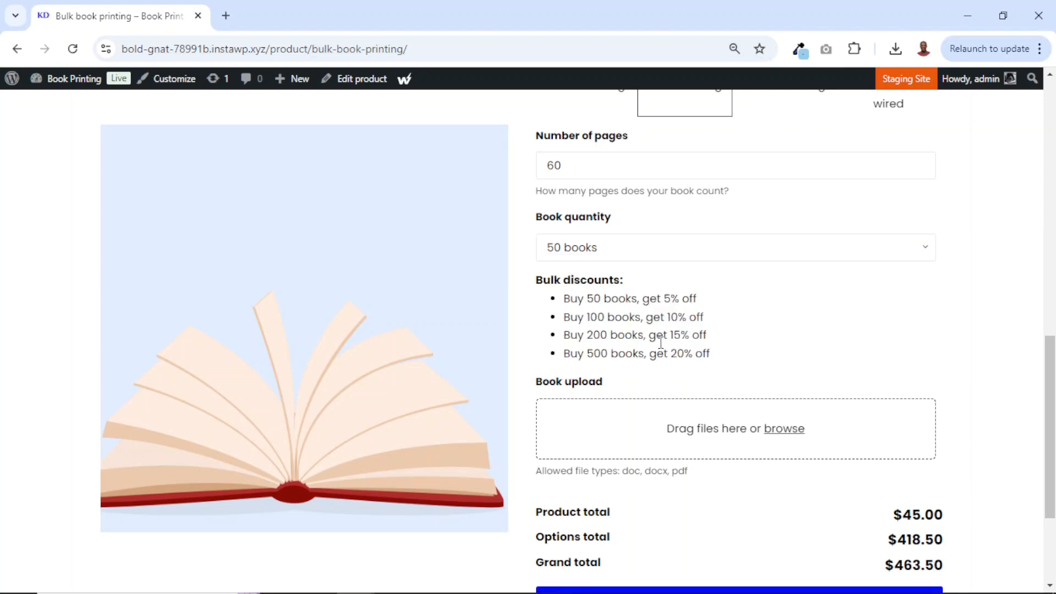
Upload the Building Your Online Presence 09-02-2024 Word document from the book folder in Downloads as the book file.
scroll(678, 348, "down", 2)
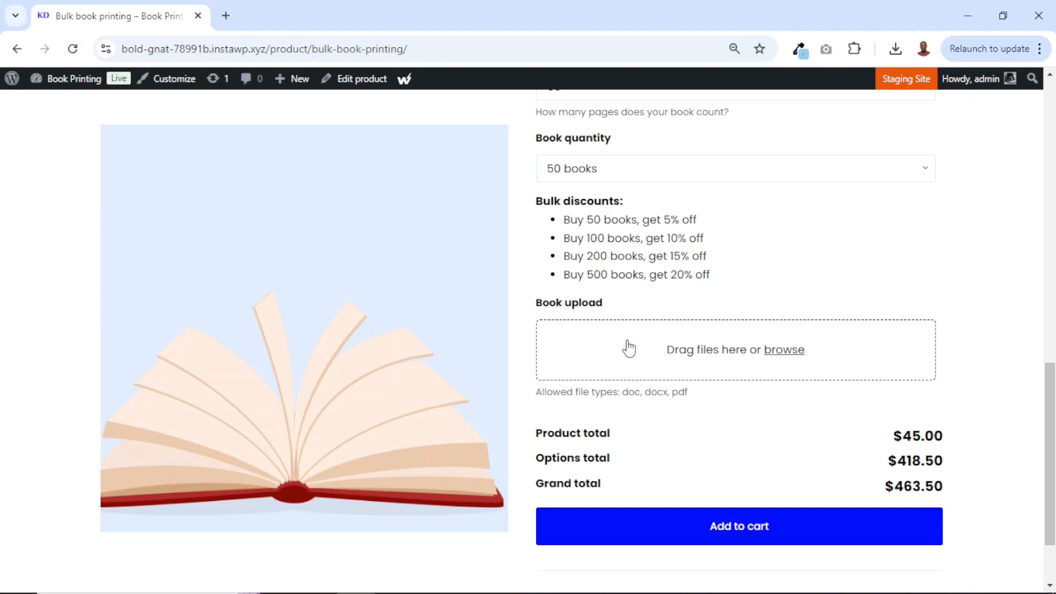
left_click(735, 357)
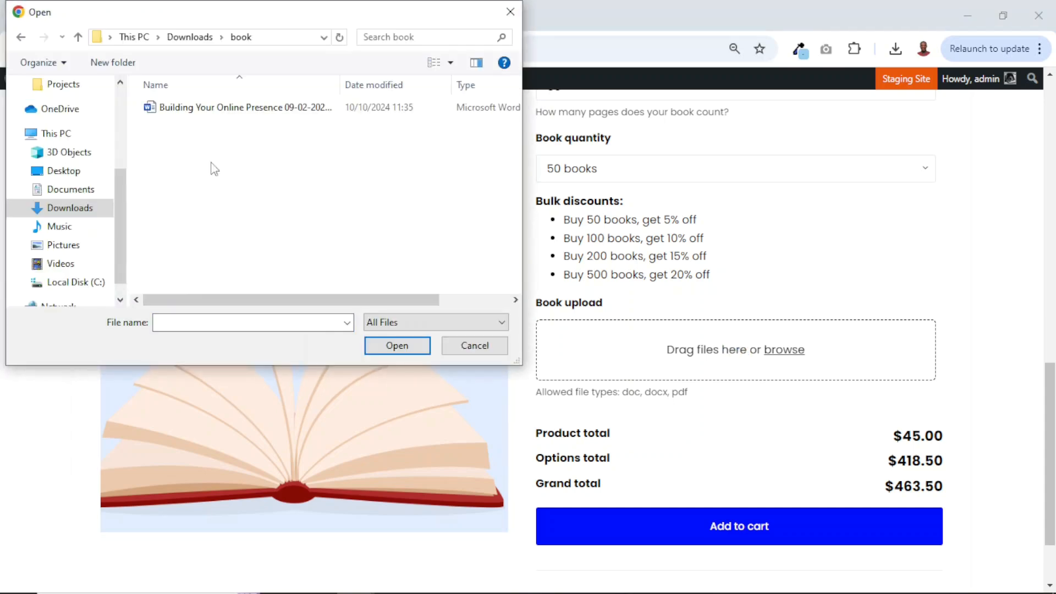
left_click(177, 108)
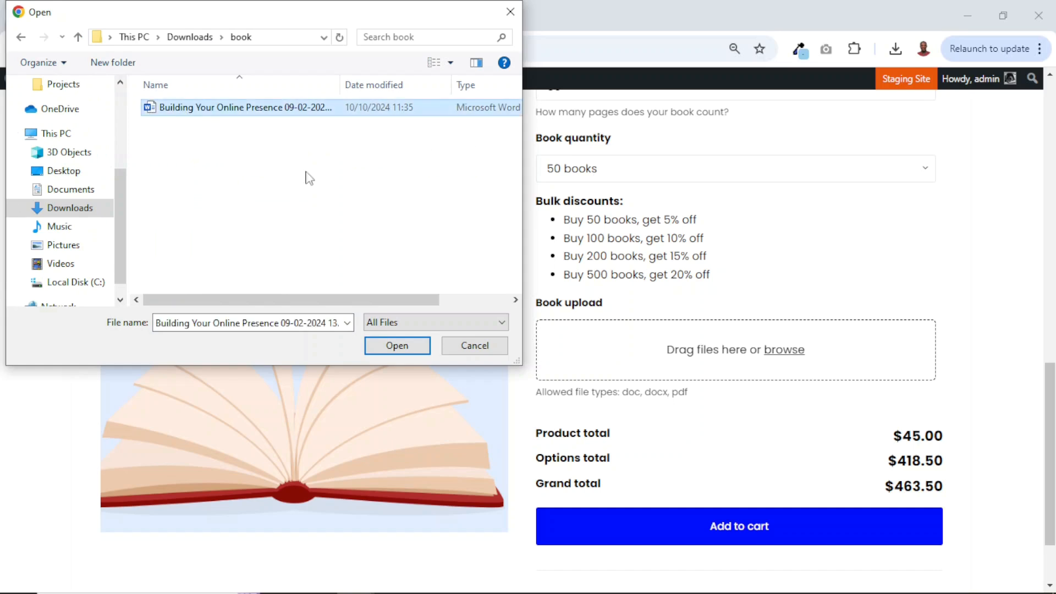
left_click(397, 346)
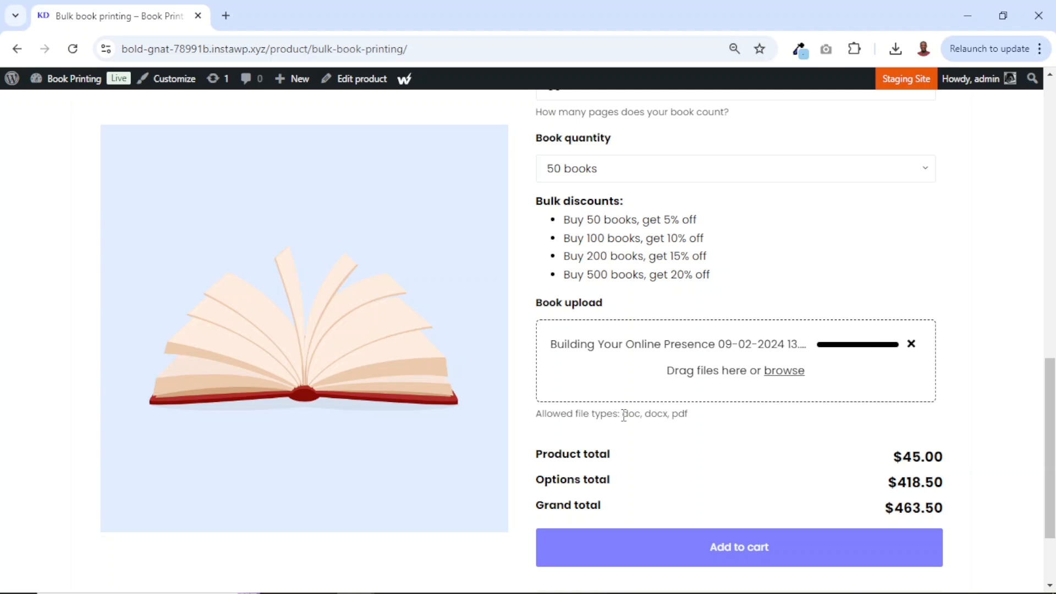
Check the allowed file types listed beneath the book upload area.
left_click_drag(623, 415, 686, 420)
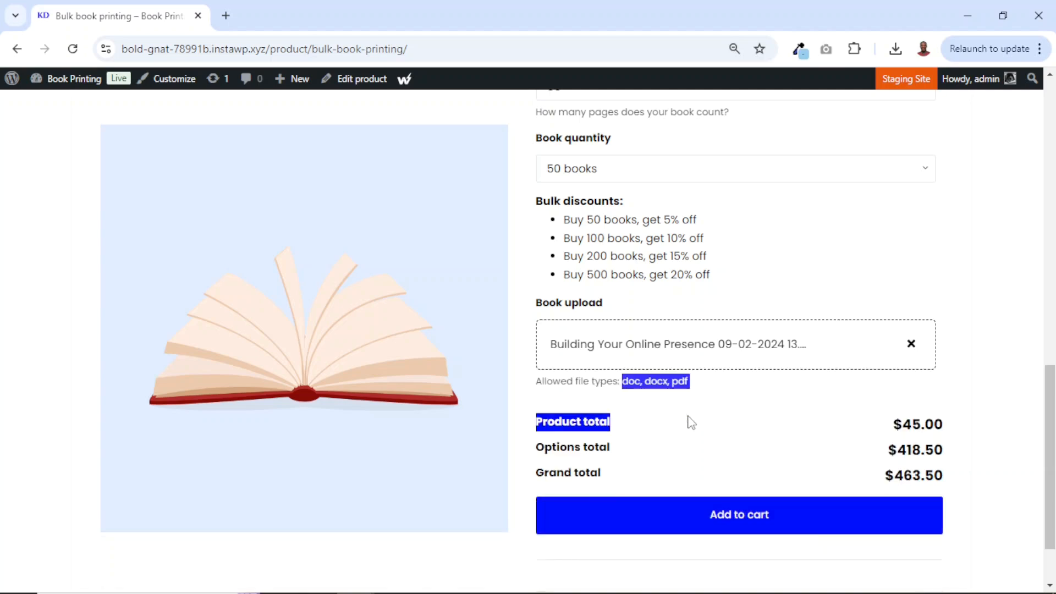
left_click(674, 414)
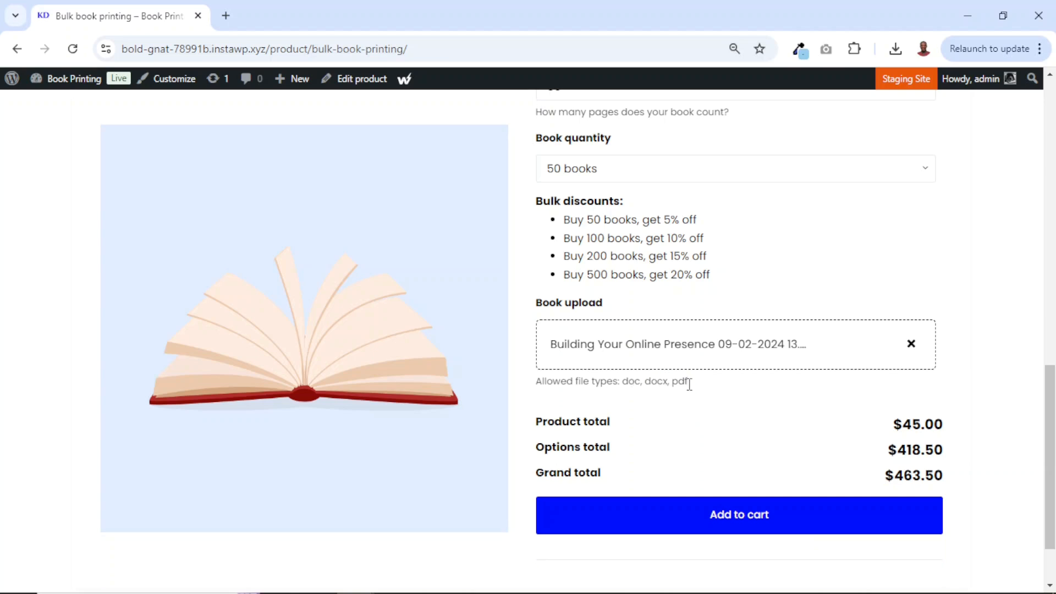
left_click_drag(624, 387, 684, 384)
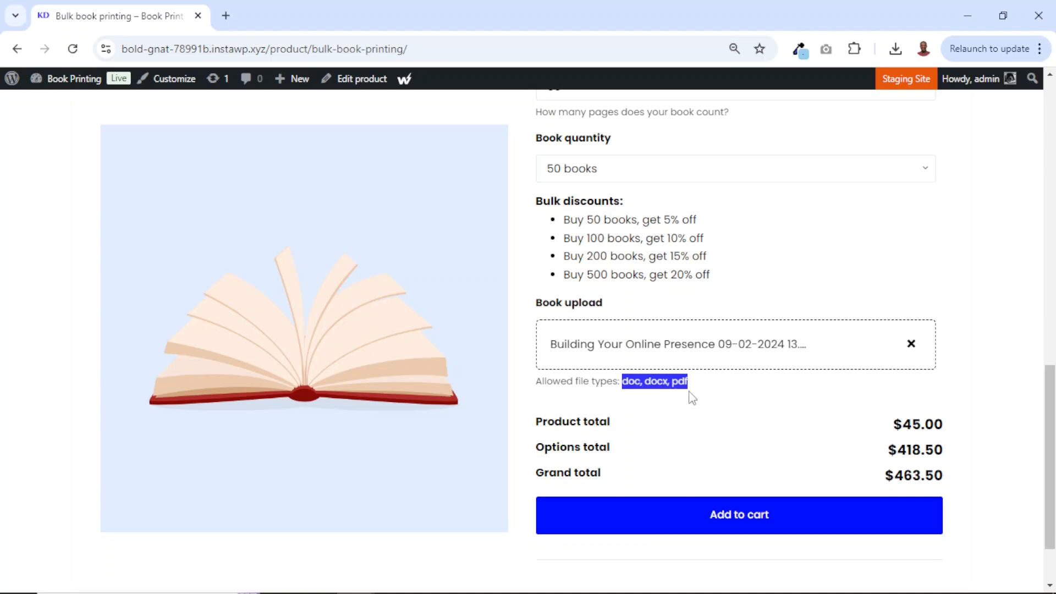
scroll(687, 385, "down", 1)
left_click(780, 415)
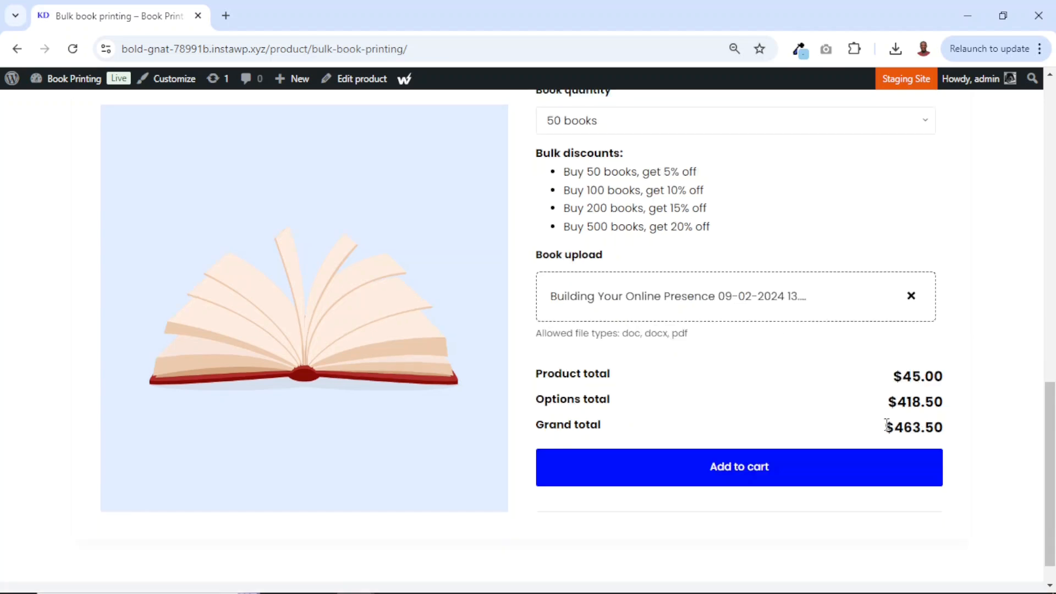
Review the grand total and the chosen book options on the product page.
left_click_drag(887, 424, 943, 427)
left_click(947, 432)
triple_click(941, 430)
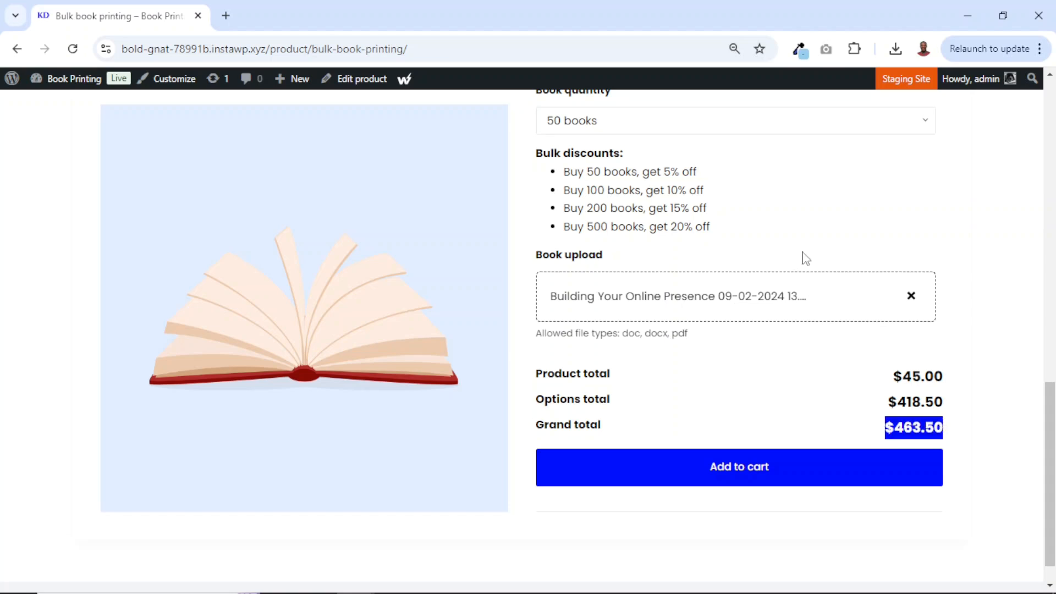
scroll(805, 259, "up", 8)
scroll(804, 258, "down", 9)
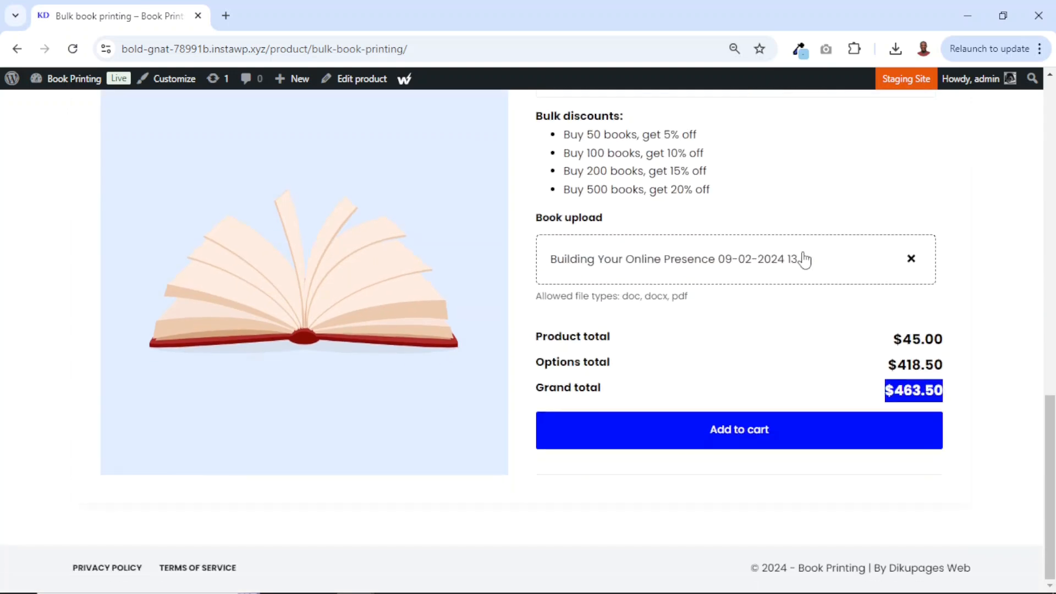
Add the configured Bulk book printing product to the cart and review its selected options there.
left_click(735, 445)
left_click(812, 447)
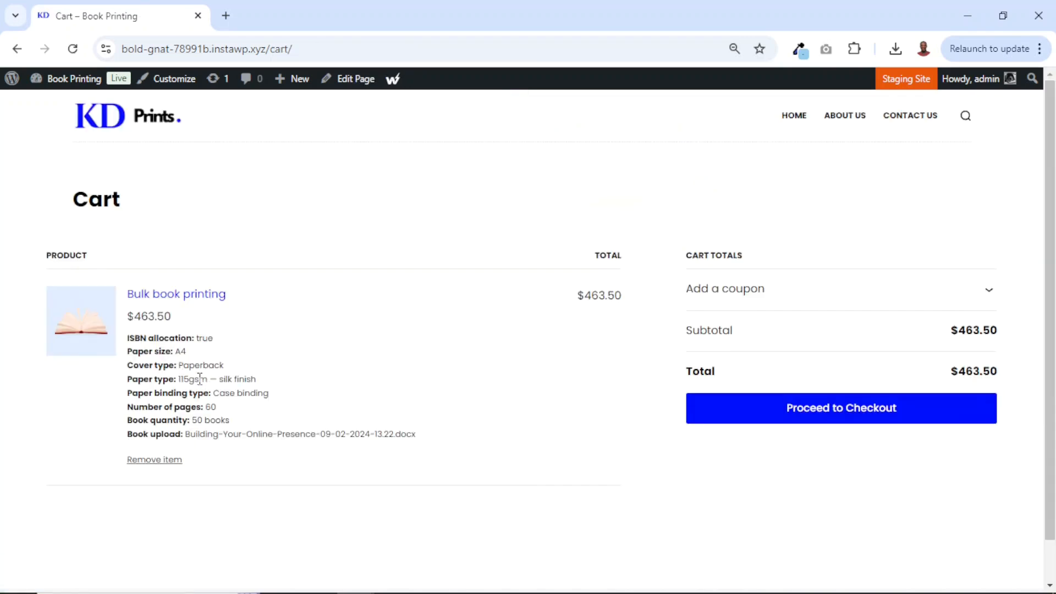
left_click_drag(129, 336, 432, 441)
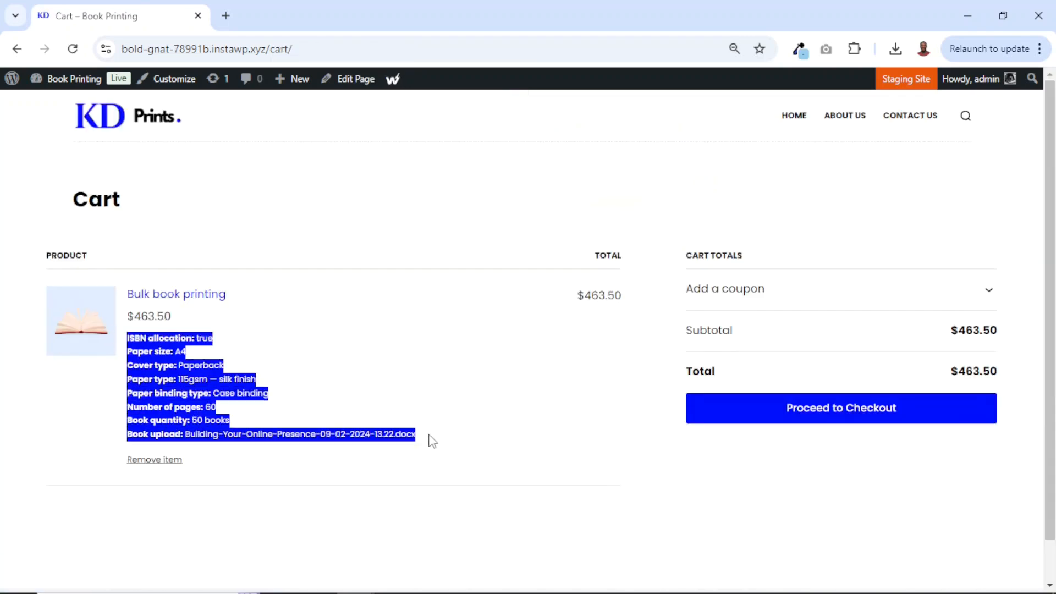
Proceed to checkout, place the order with Cash on delivery and review the order confirmation details.
left_click(837, 420)
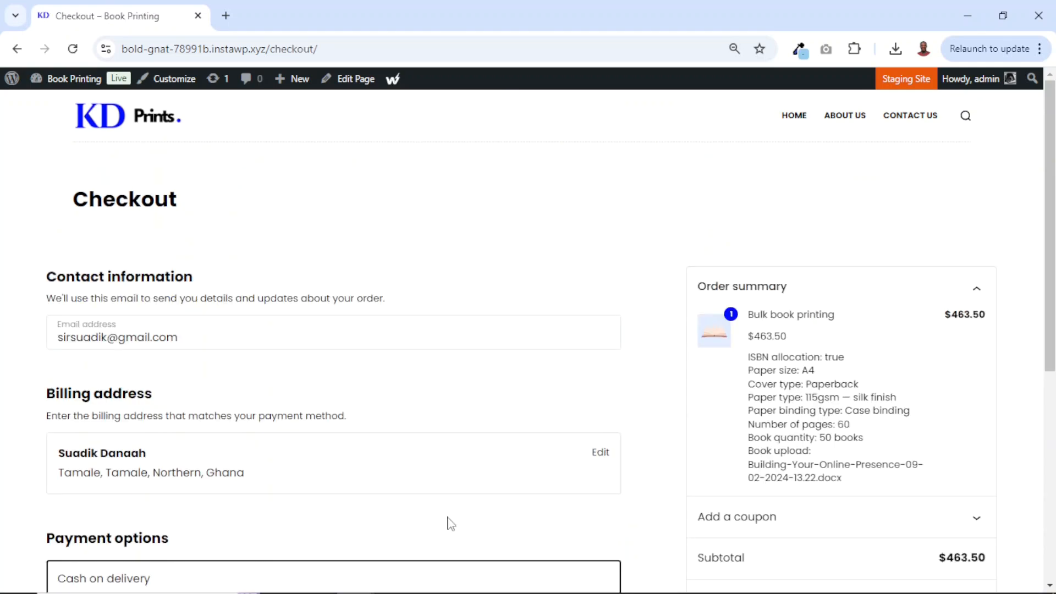
scroll(450, 523, "down", 7)
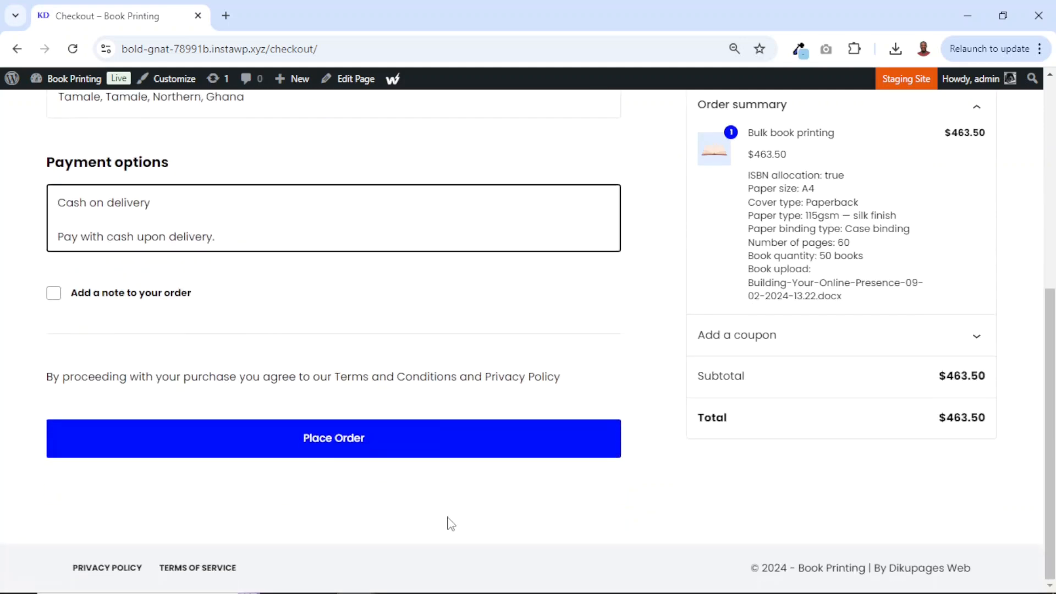
left_click(331, 449)
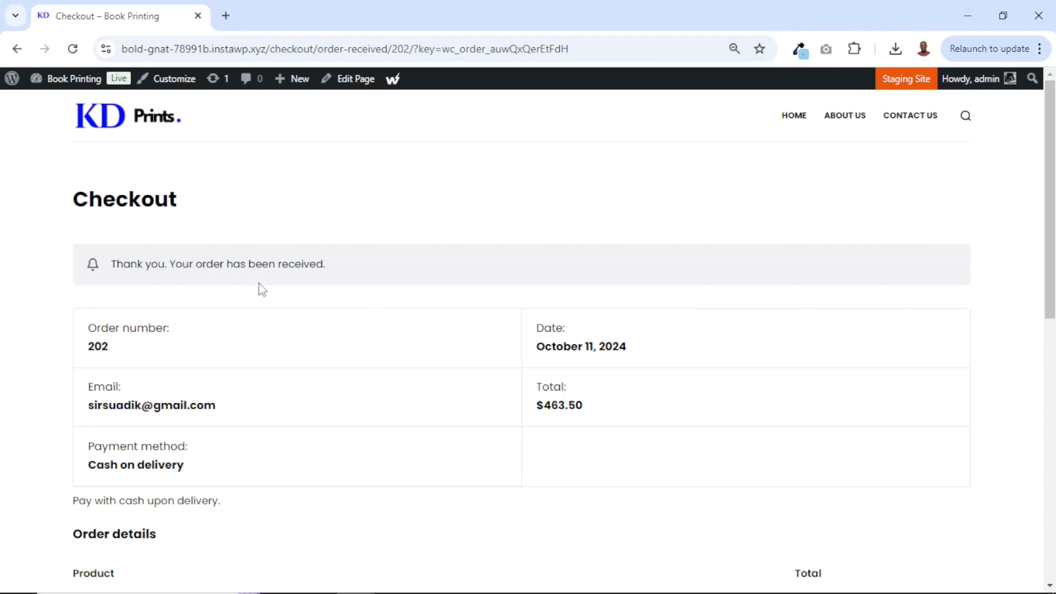
scroll(212, 360, "down", 2)
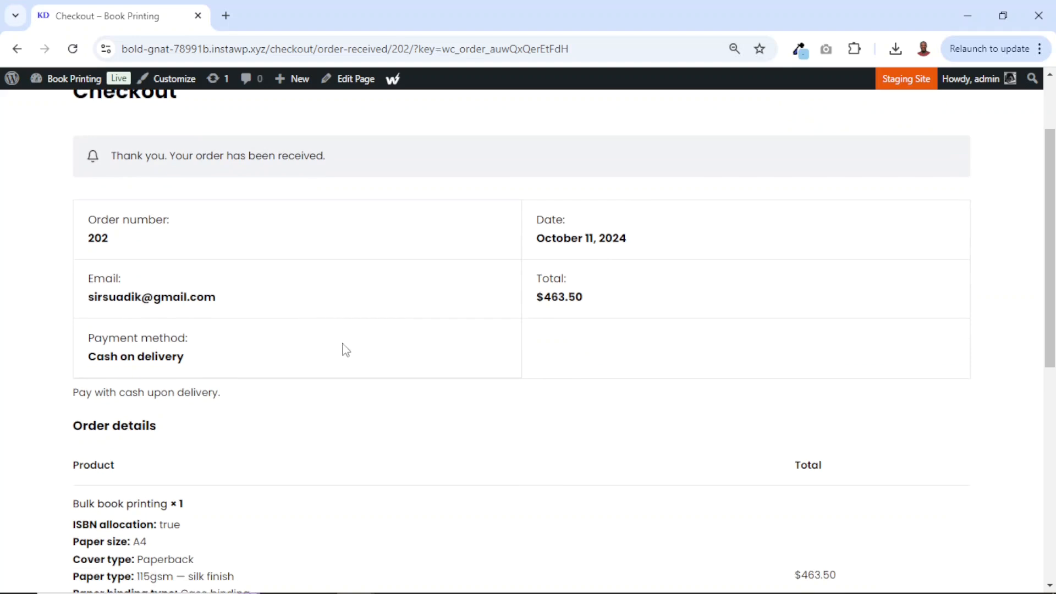
scroll(345, 349, "down", 8)
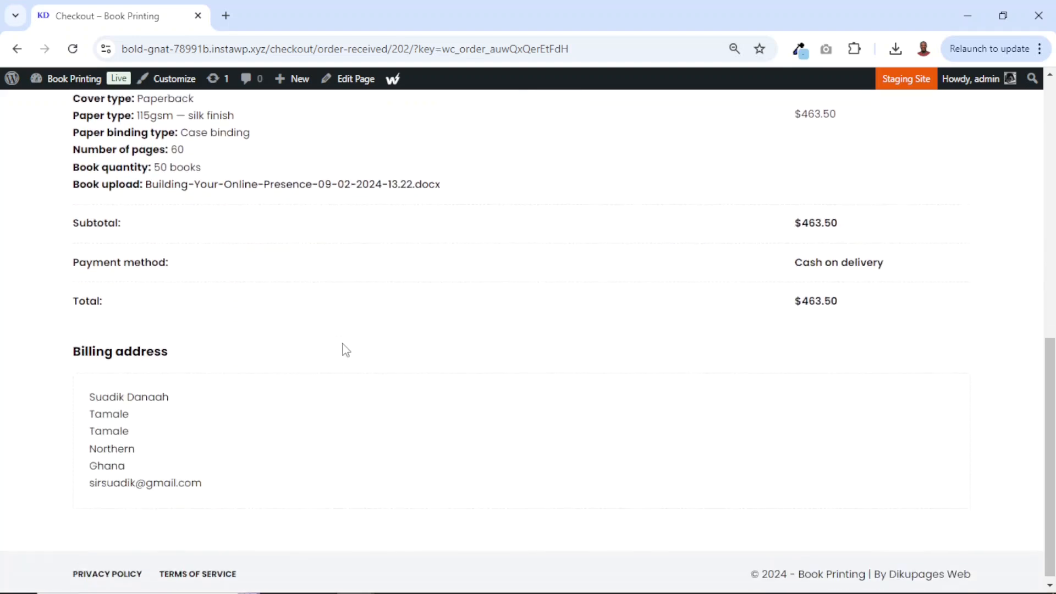
scroll(346, 350, "up", 10)
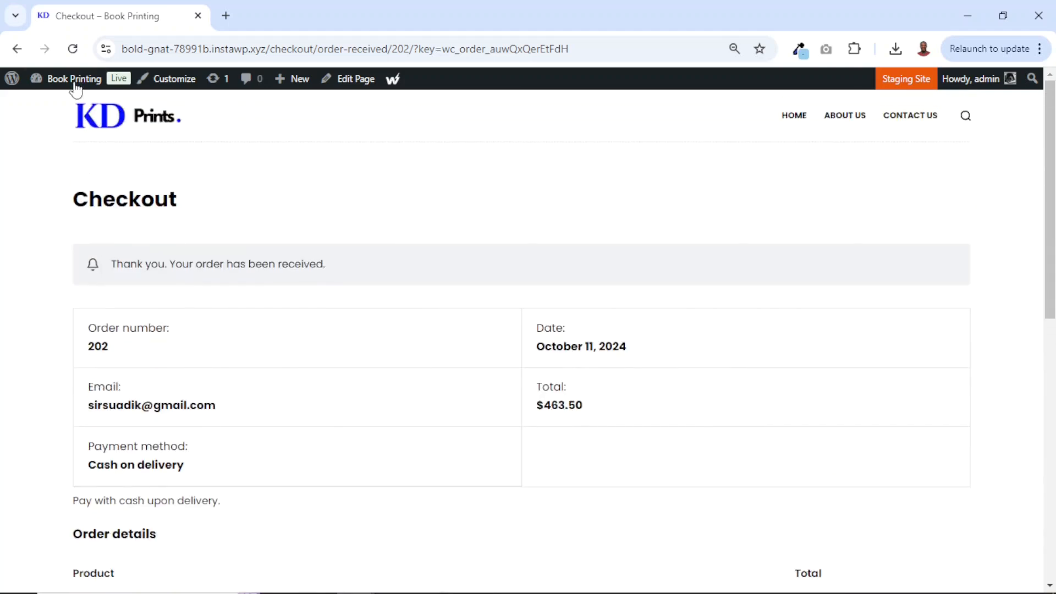
Go to the WooCommerce orders list in the site's admin area and open the newest order.
mouse_move(72, 80)
left_click(64, 111)
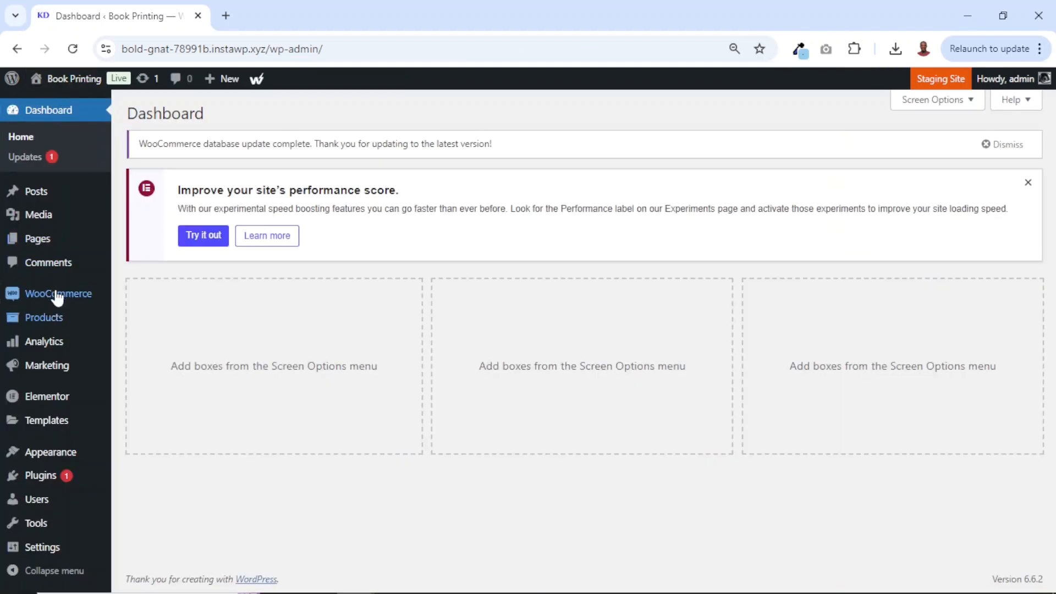
mouse_move(53, 301)
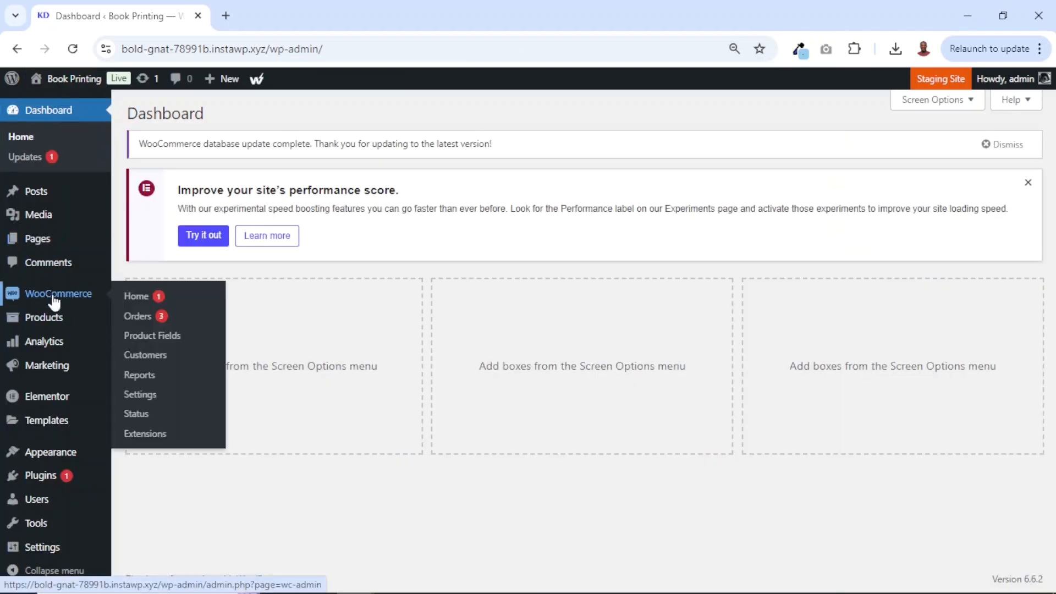
left_click(148, 320)
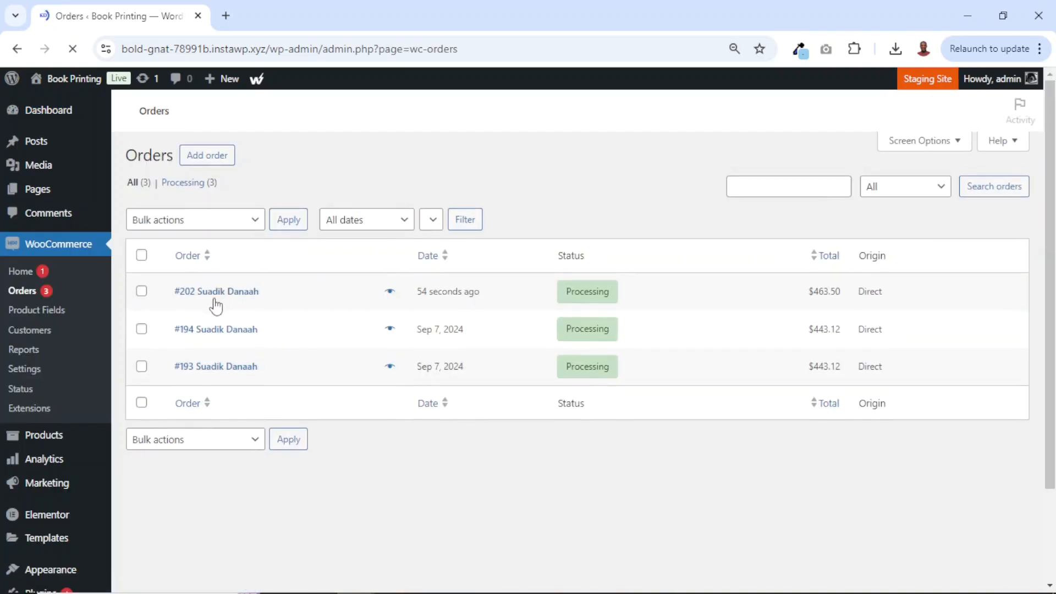
scroll(225, 385, "down", 3)
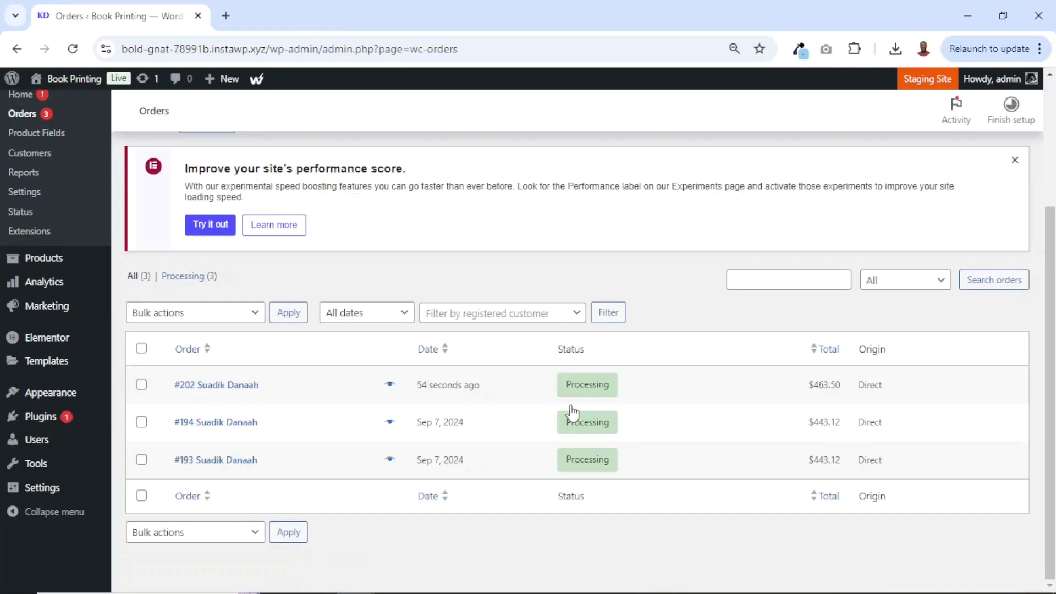
left_click(222, 387)
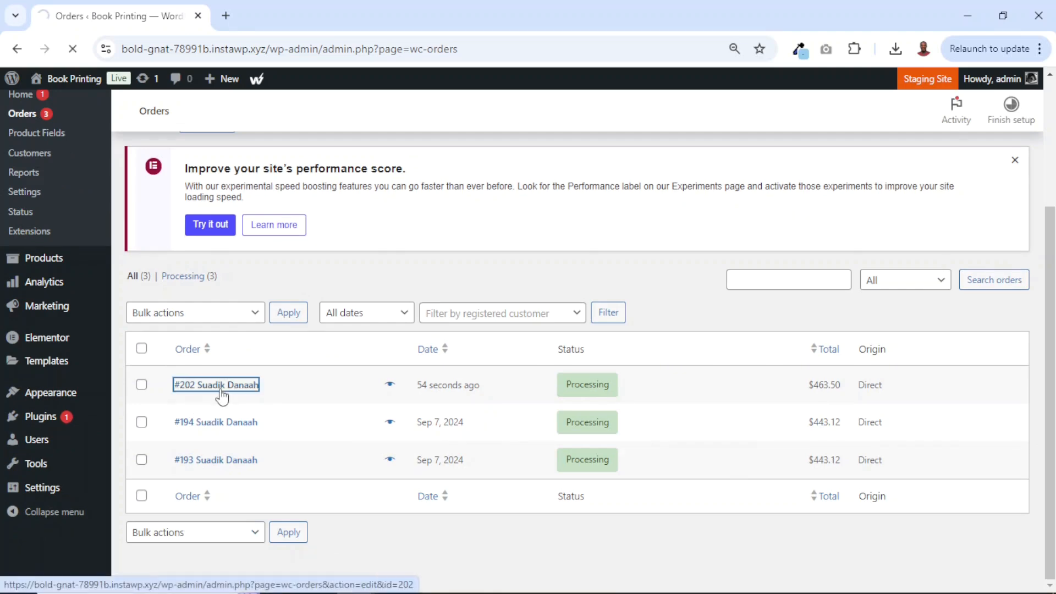
Review the ordered book's options in the order details and open the customer's uploaded book file.
scroll(302, 417, "down", 3)
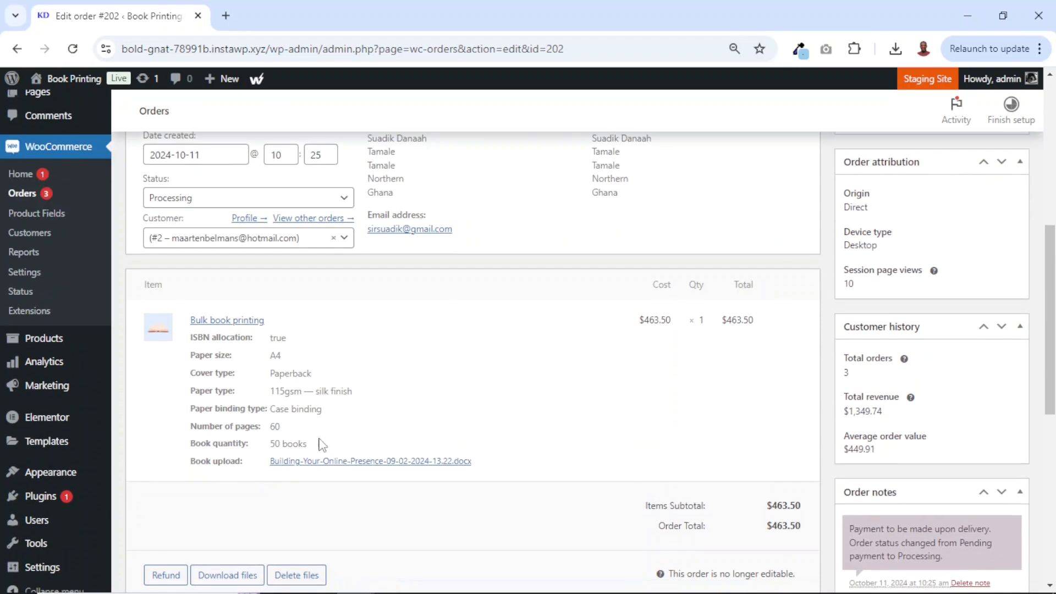
scroll(321, 444, "down", 1)
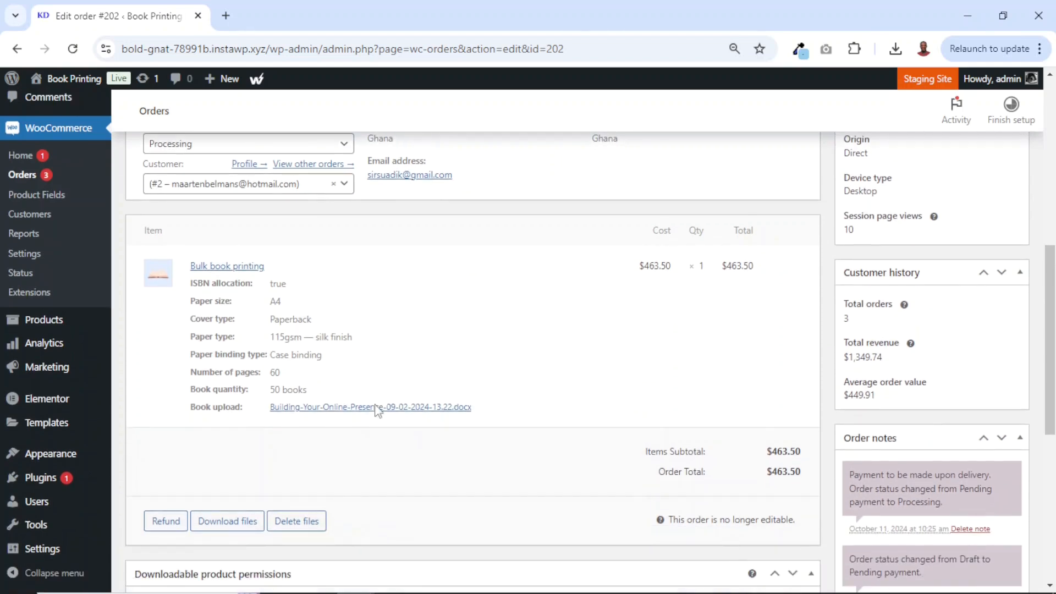
left_click(333, 407)
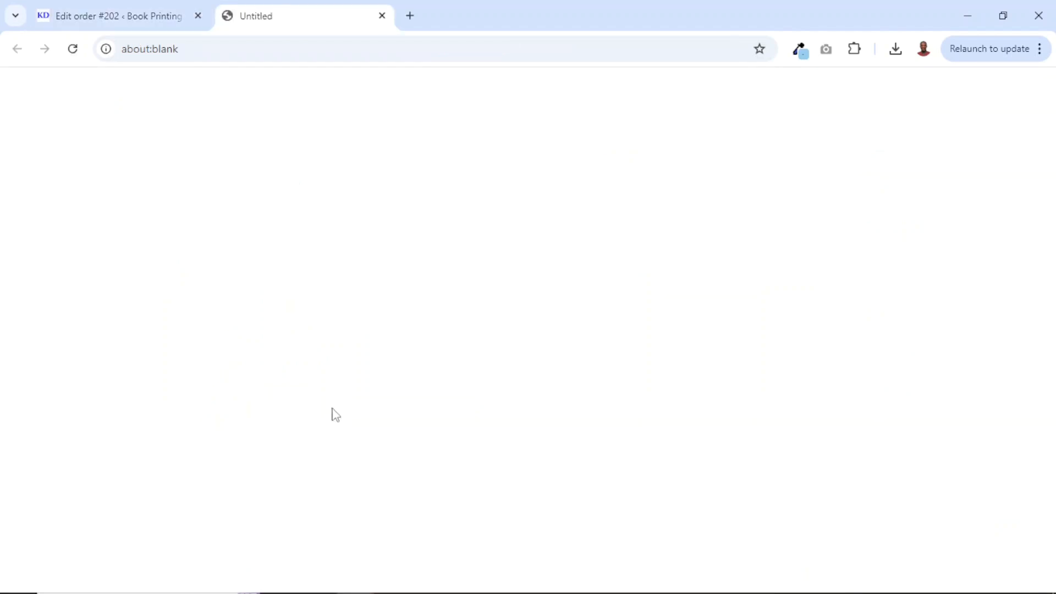